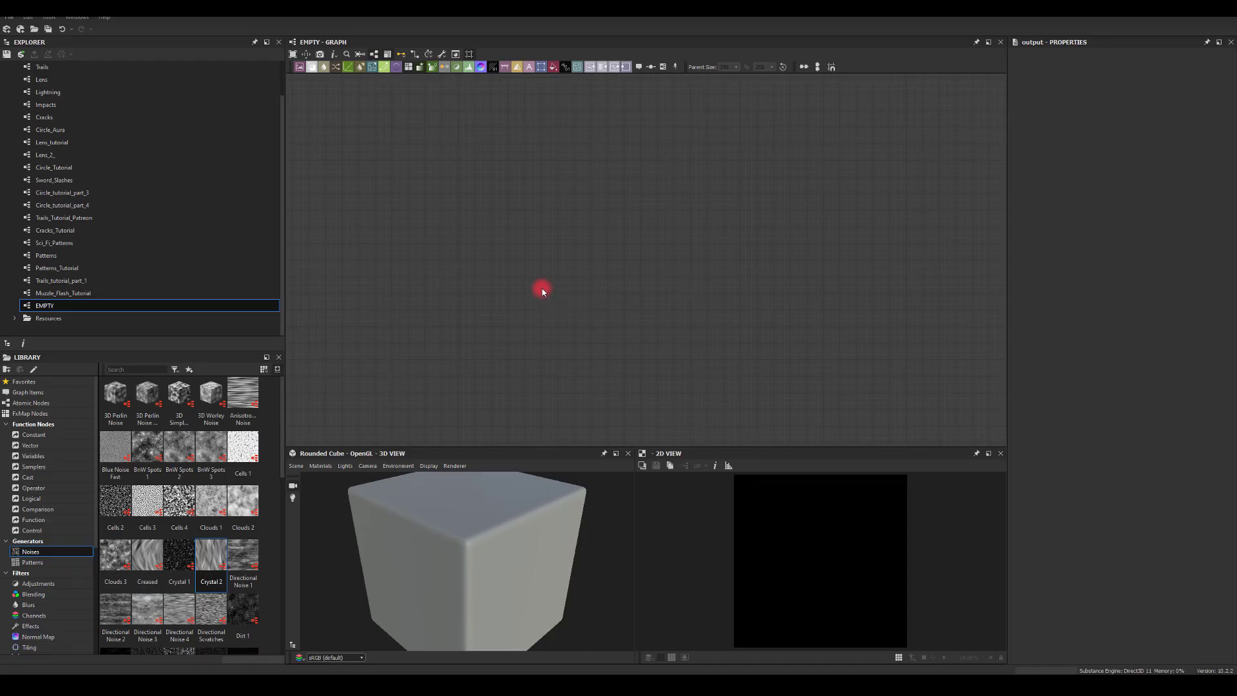
Add a Perlin Noise node to the empty graph.
{"action": "key", "text": "space"}
{"action": "type", "text": "per"}
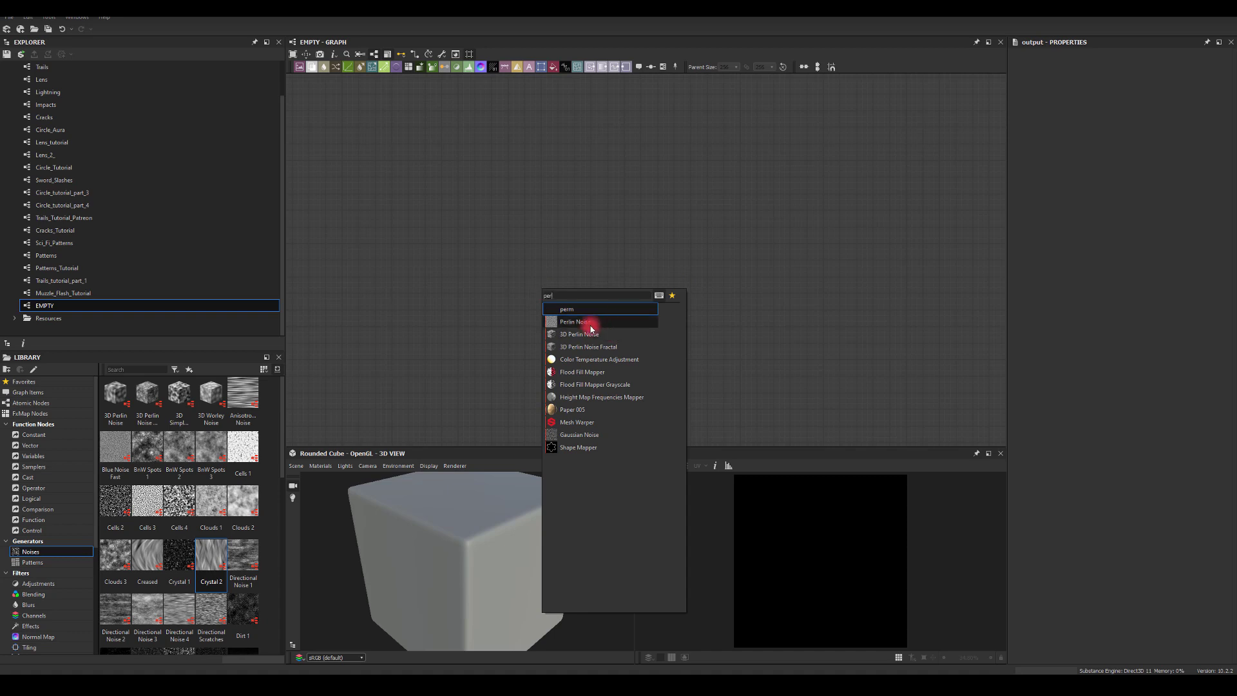
{"action": "left_click", "coordinate": [590, 324]}
Feed the Perlin Noise into a new Cross Section node and set its drawing style to Gradient mirrored.
{"action": "left_click_drag", "start_coordinate": [574, 285], "coordinate": [682, 284]}
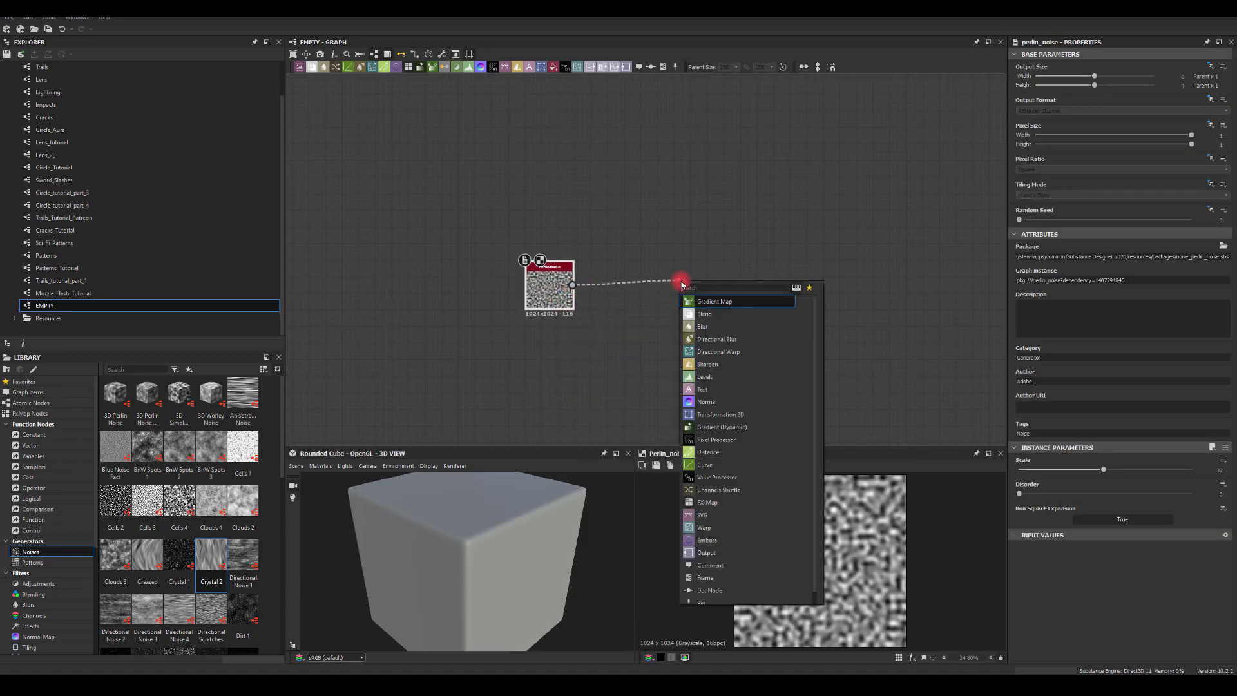
{"action": "type", "text": "cro"}
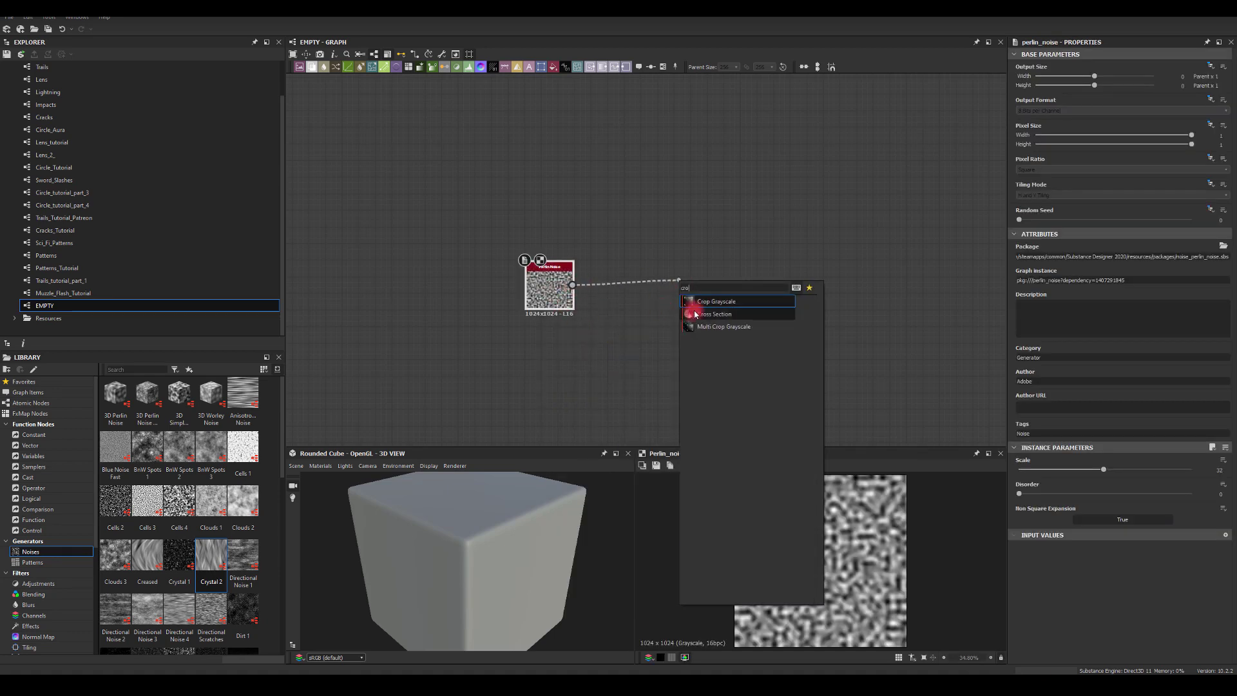
{"action": "left_click", "coordinate": [688, 314]}
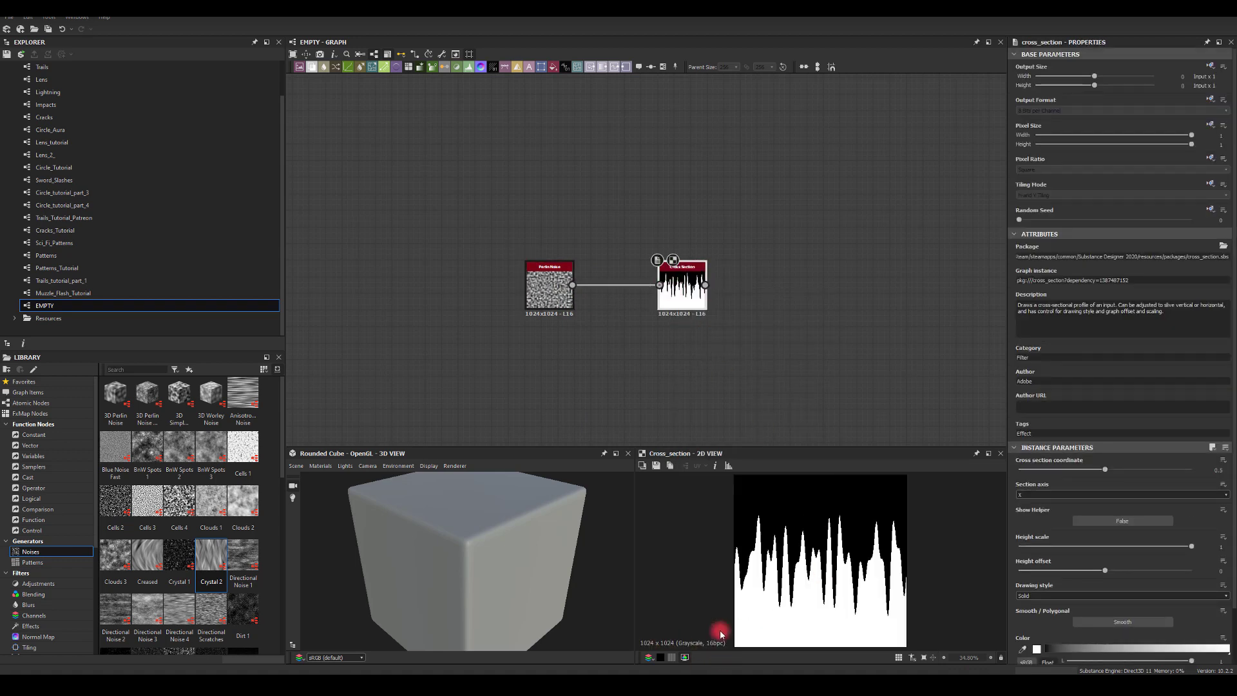
{"action": "left_click", "coordinate": [1029, 598]}
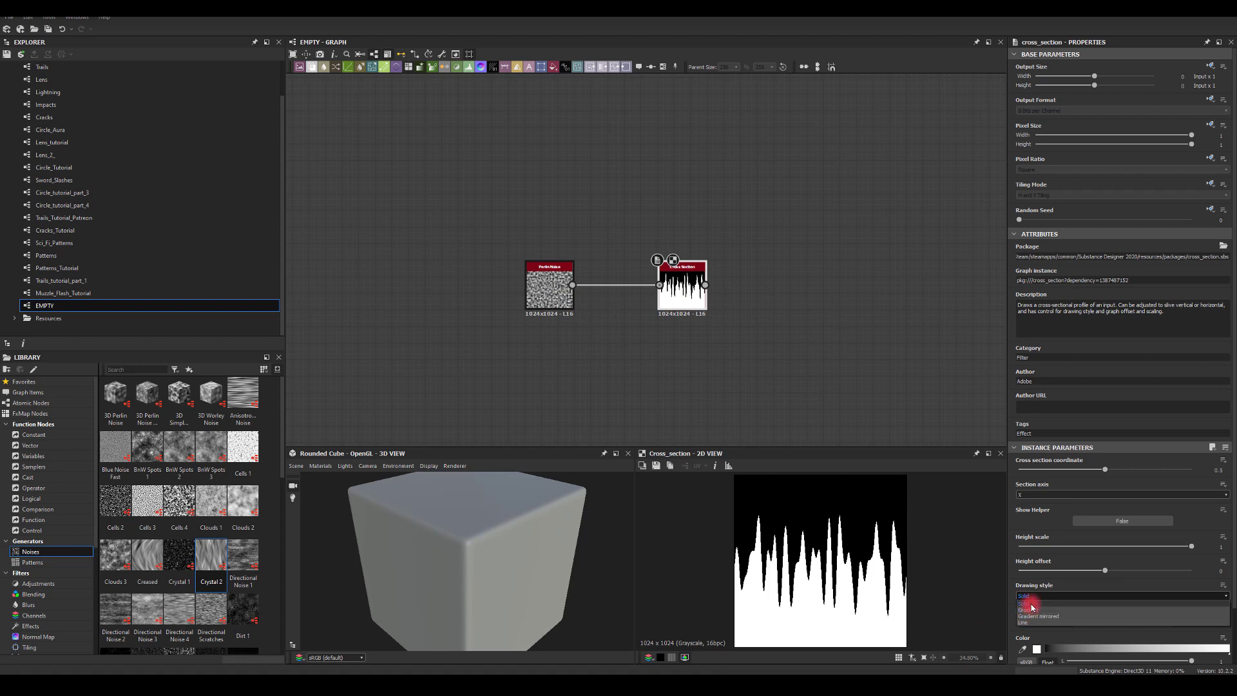
{"action": "left_click", "coordinate": [1035, 617]}
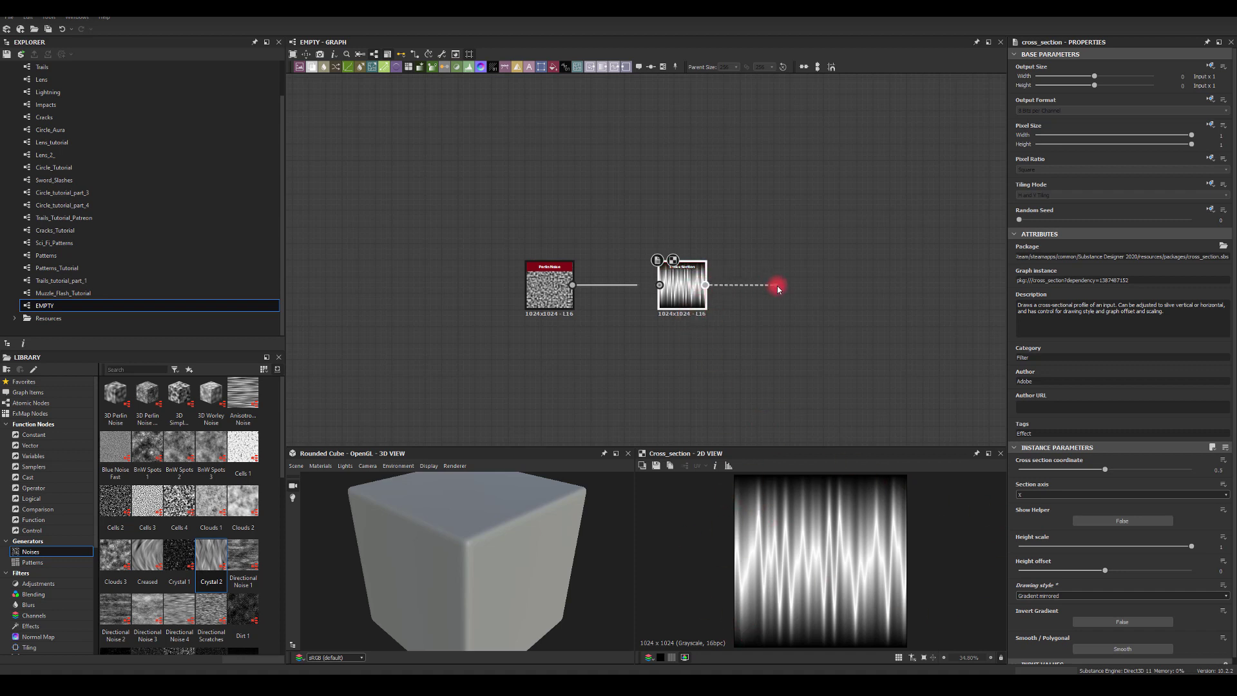
Connect the Cross Section to a new Histogram Scan node with position 0.21 and contrast 0.49.
{"action": "left_click_drag", "start_coordinate": [705, 285], "coordinate": [777, 287]}
{"action": "type", "text": "hist"}
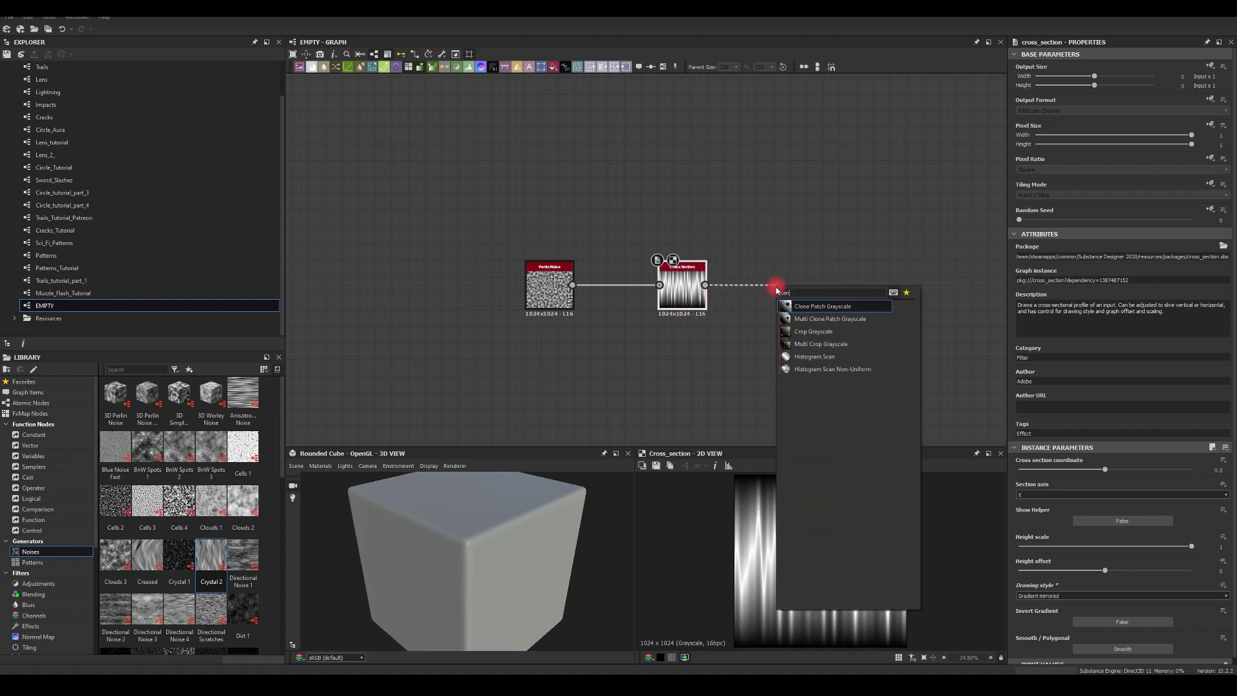
{"action": "left_click", "coordinate": [814, 360]}
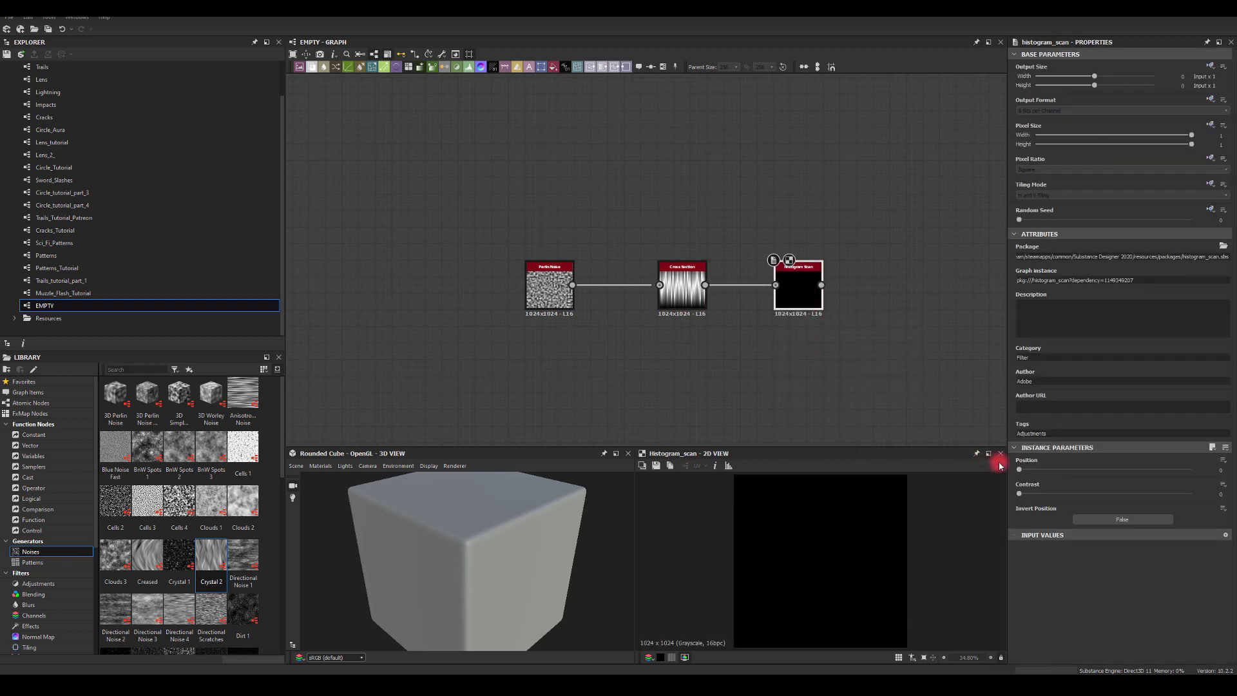
{"action": "left_click_drag", "start_coordinate": [1024, 475], "coordinate": [1110, 469]}
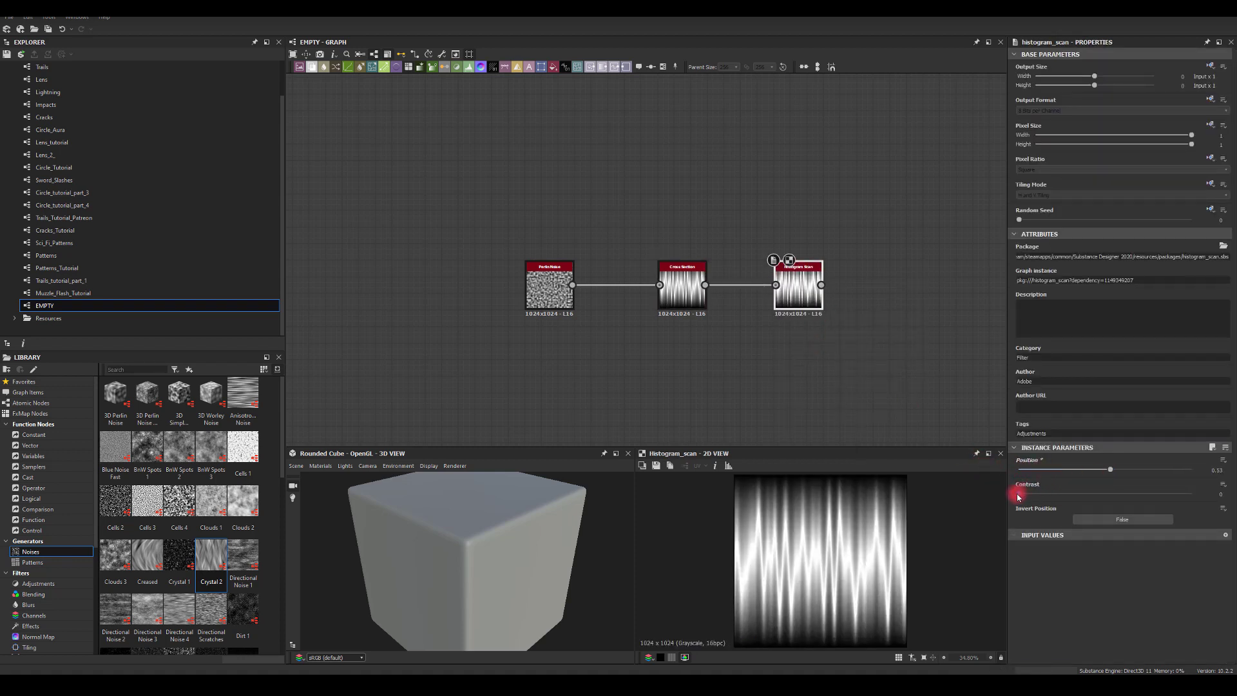
{"action": "left_click_drag", "start_coordinate": [1018, 497], "coordinate": [1054, 470]}
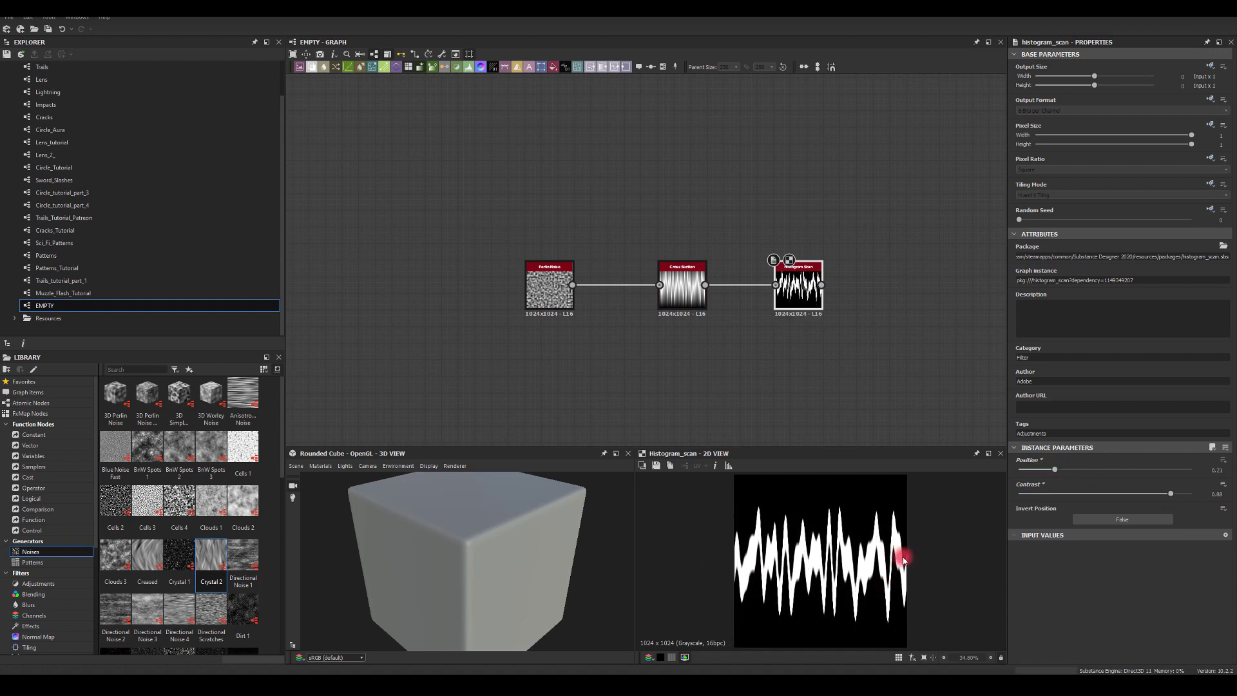
{"action": "left_click_drag", "start_coordinate": [1173, 495], "coordinate": [1103, 494]}
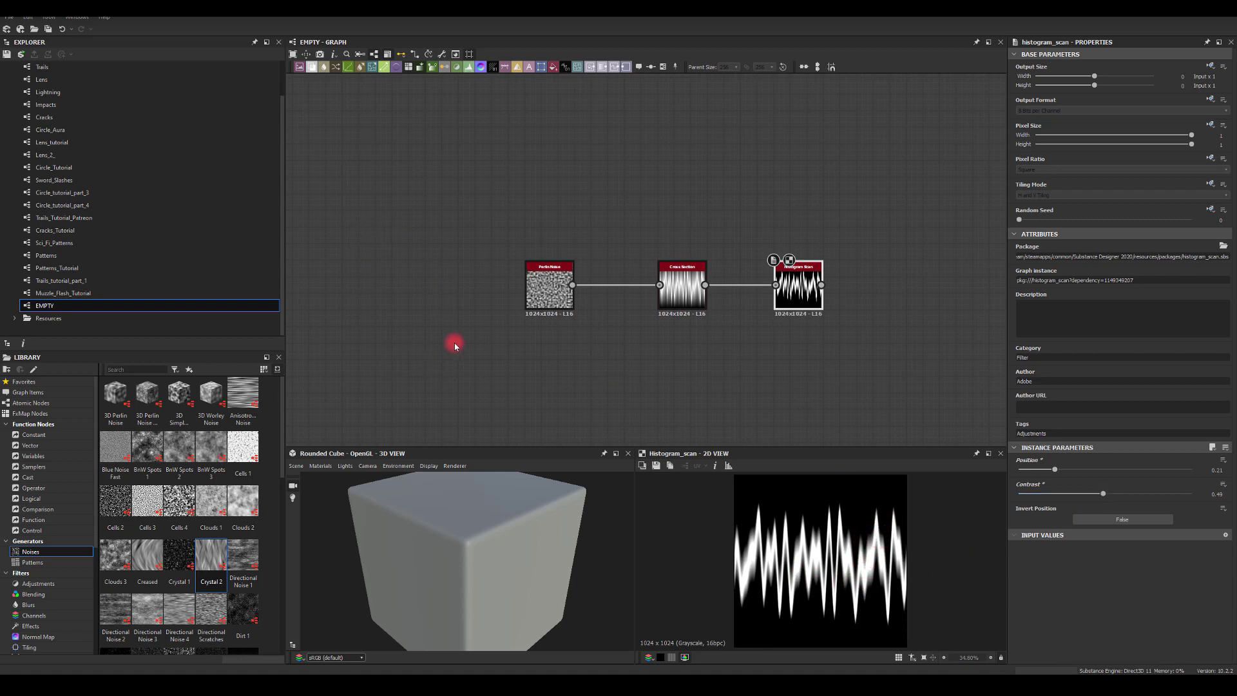
Set the Perlin Noise scale to 4 and its disorder to about 0.68.
{"action": "left_click", "coordinate": [552, 287]}
{"action": "left_click_drag", "start_coordinate": [1104, 469], "coordinate": [1027, 471]}
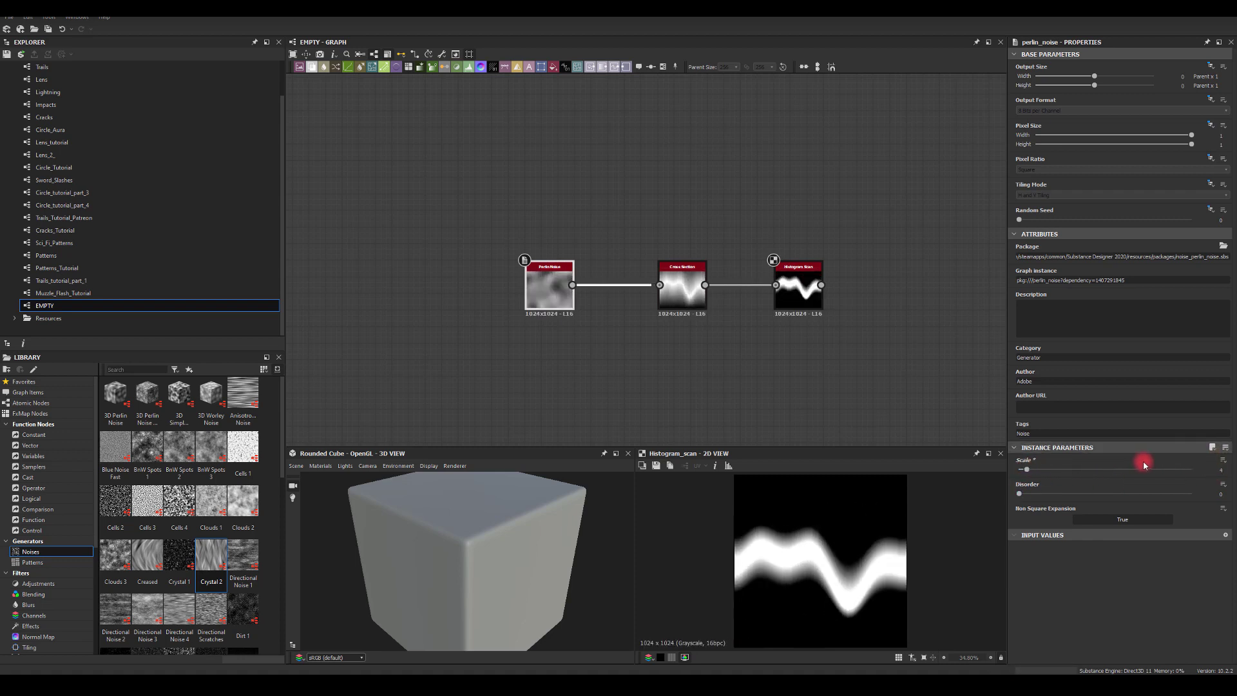
{"action": "left_click_drag", "start_coordinate": [1020, 495], "coordinate": [1136, 494]}
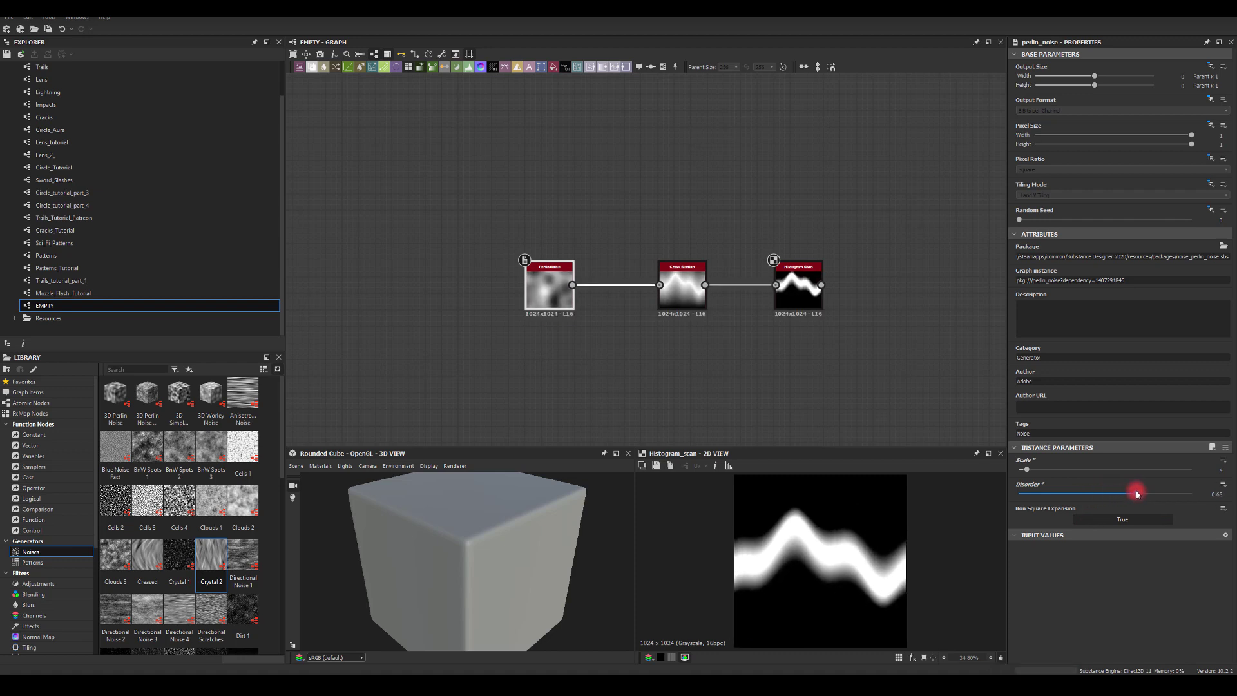
Arrange the Perlin Noise, Cross Section and Histogram Scan nodes closer together in one row.
{"action": "left_click_drag", "start_coordinate": [683, 295], "coordinate": [633, 284]}
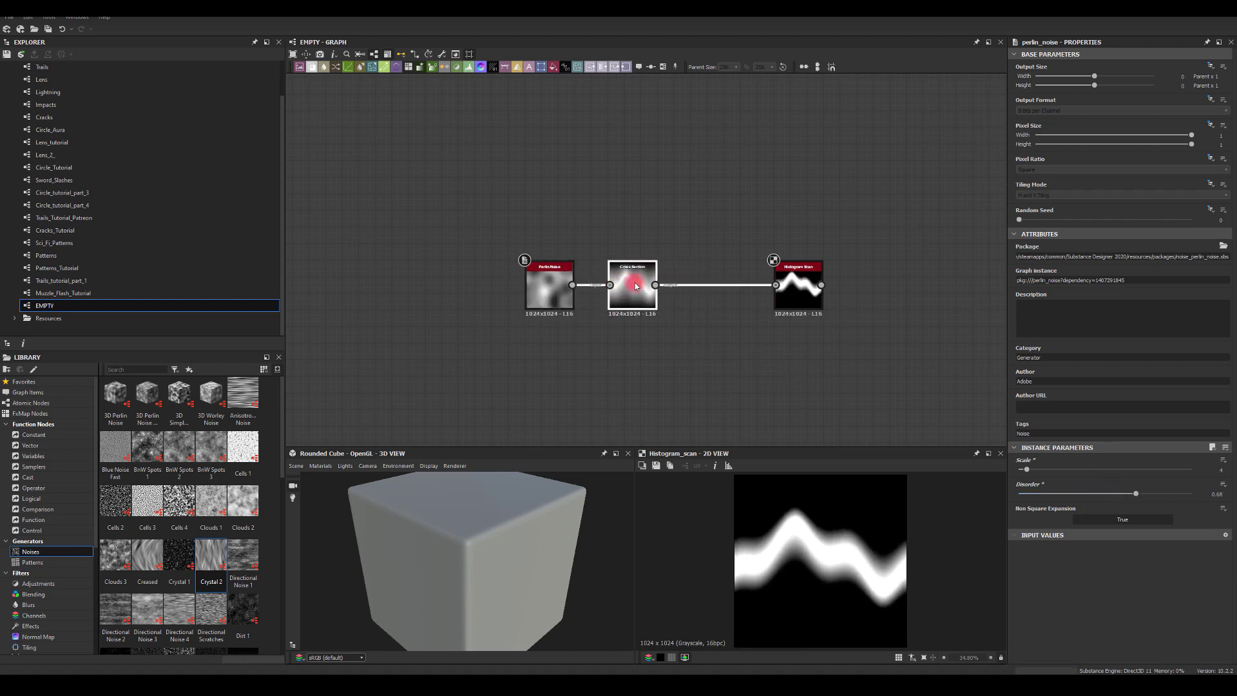
{"action": "left_click_drag", "start_coordinate": [787, 267], "coordinate": [687, 268]}
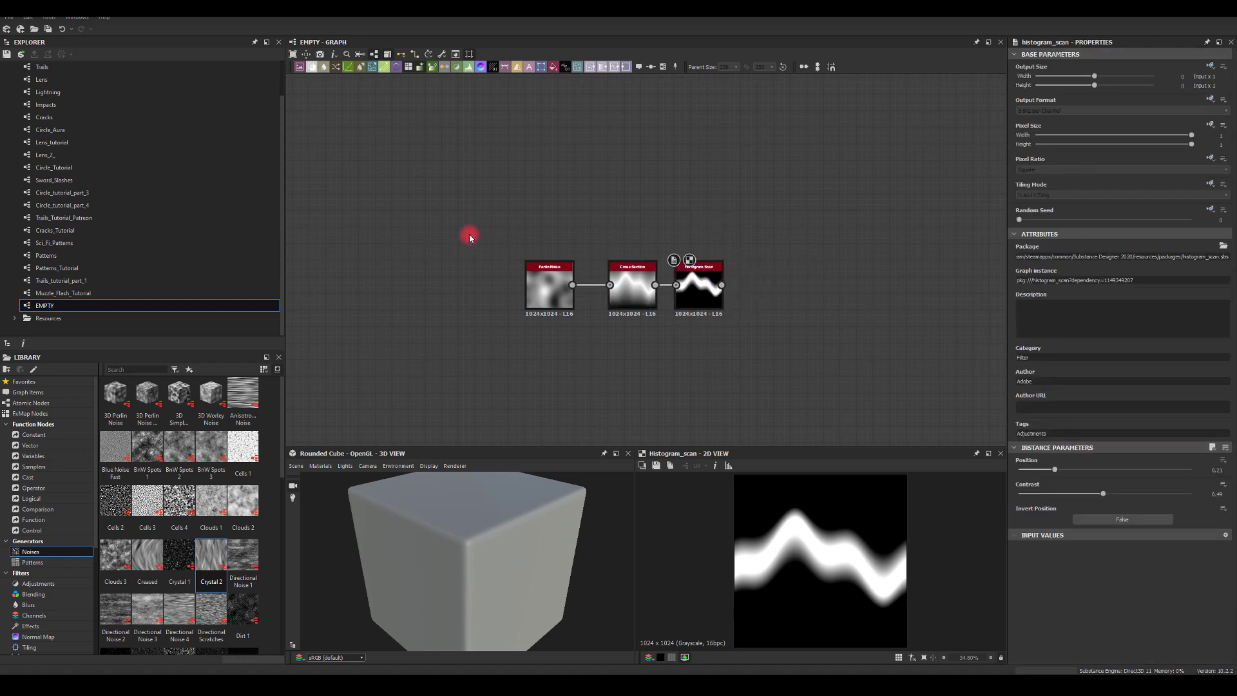
{"action": "left_click_drag", "start_coordinate": [532, 278], "coordinate": [549, 279]}
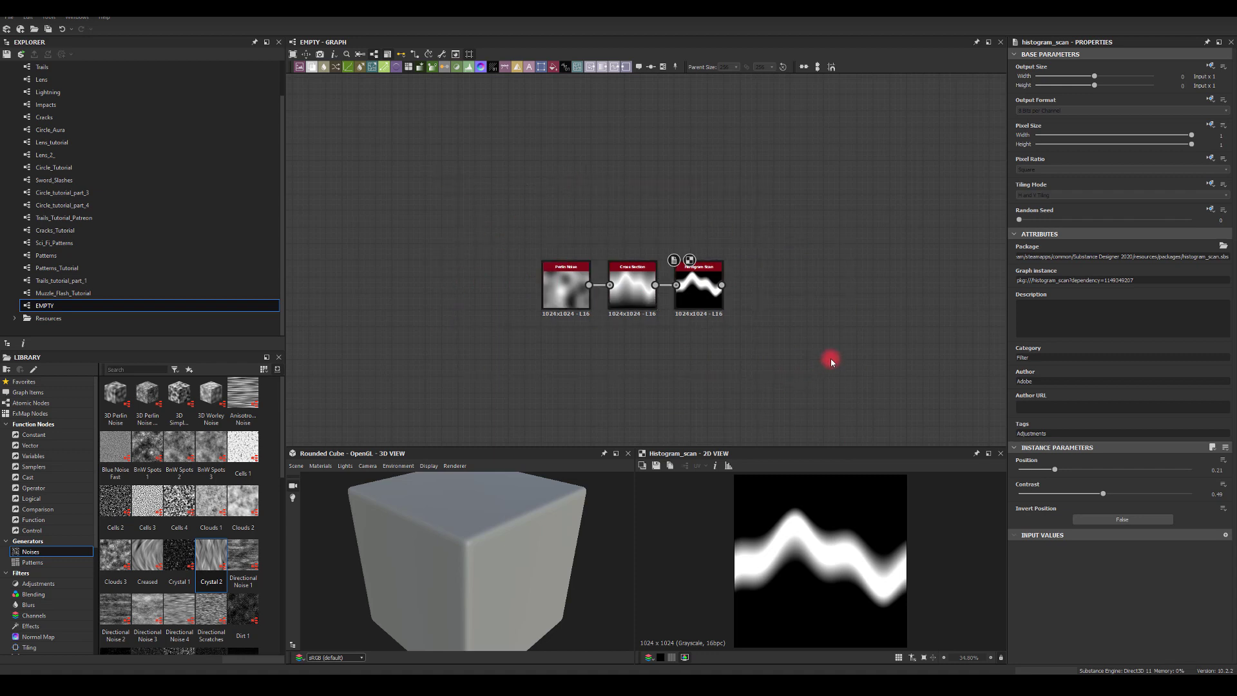
Feed the Histogram Scan output into a new Warp node.
{"action": "middle_click_drag", "start_coordinate": [835, 326], "coordinate": [684, 281]}
{"action": "left_click_drag", "start_coordinate": [570, 239], "coordinate": [710, 260]}
{"action": "left_click", "coordinate": [725, 279]}
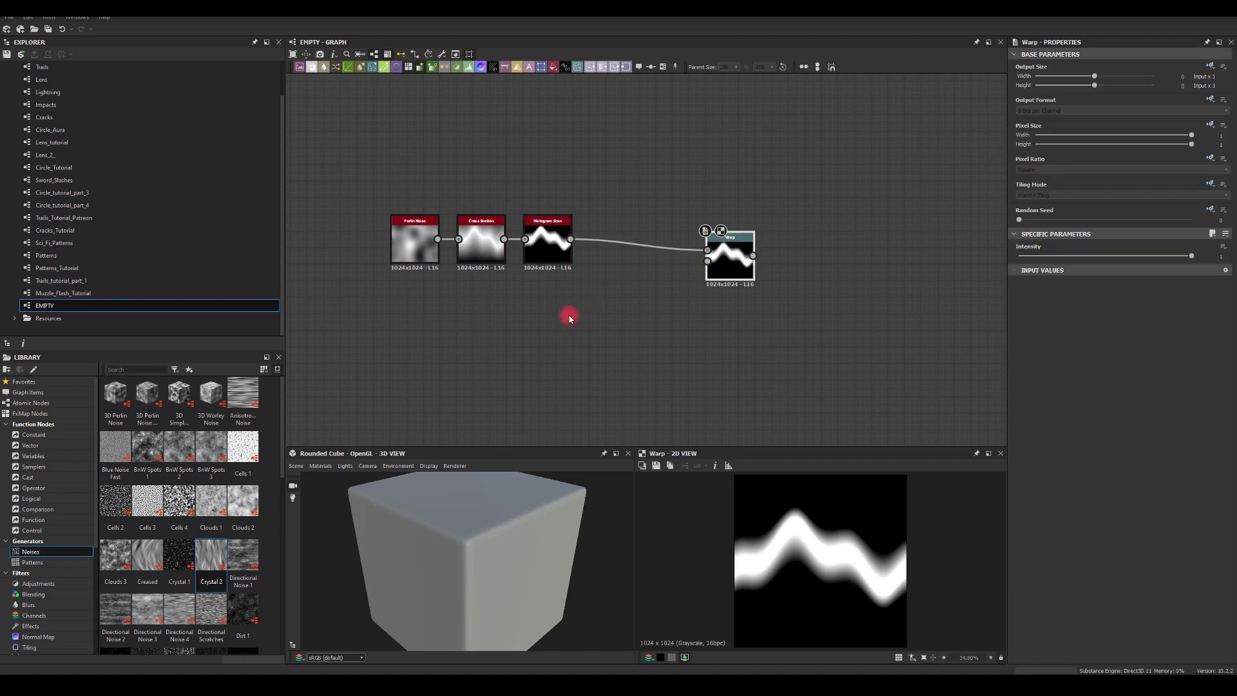
Add a second Perlin Noise node below the Histogram Scan and set its scale to 10.
{"action": "key", "text": "space"}
{"action": "type", "text": "per"}
{"action": "left_click", "coordinate": [568, 352]}
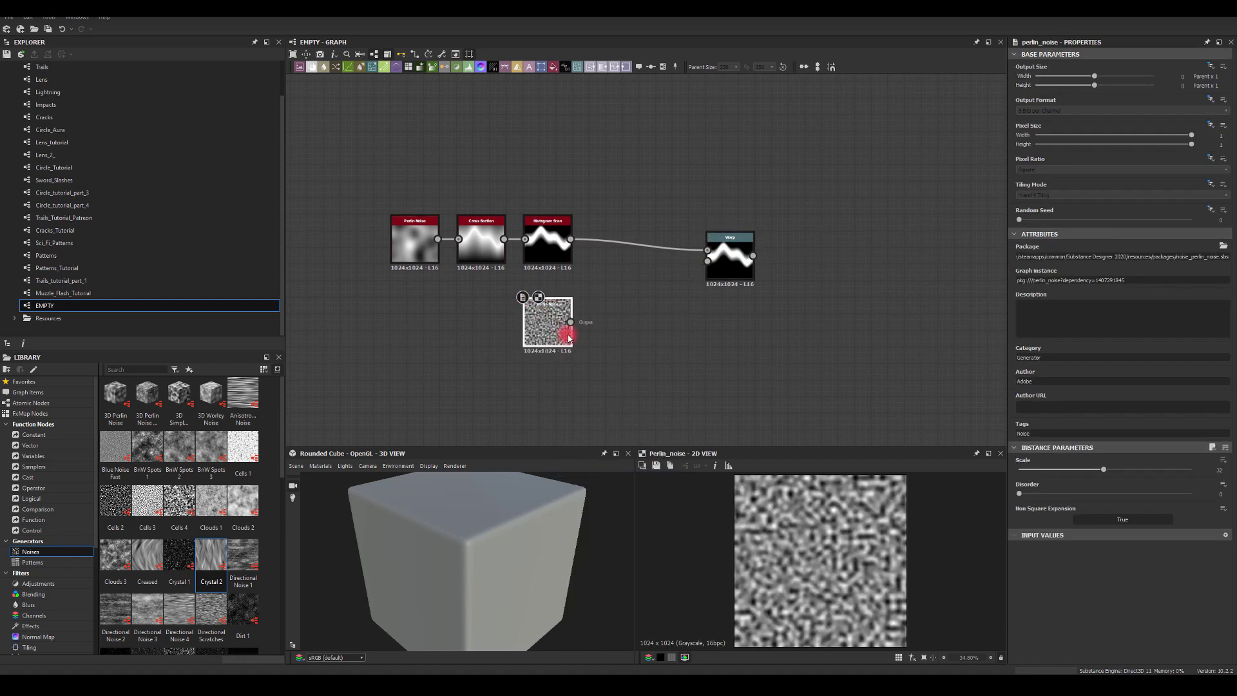
{"action": "left_click_drag", "start_coordinate": [1100, 474], "coordinate": [1043, 472]}
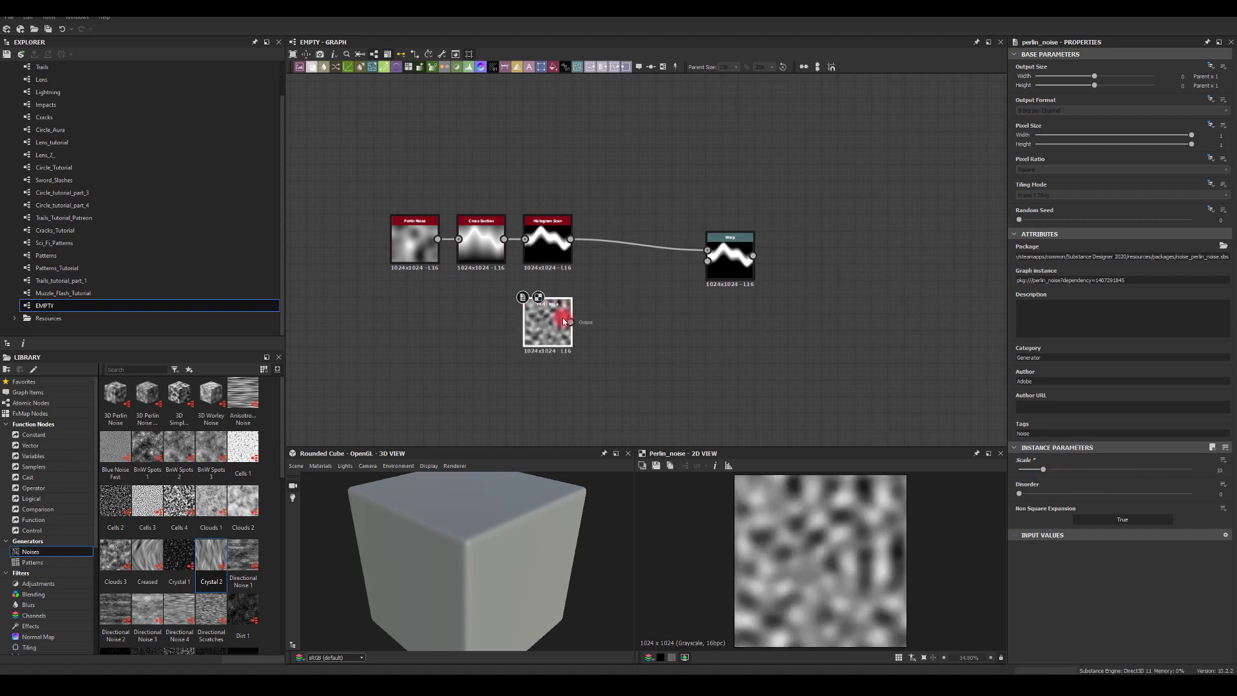
Connect the second Perlin Noise to the Warp's gradient input and open the Warp's properties.
{"action": "left_click_drag", "start_coordinate": [570, 322], "coordinate": [708, 260]}
{"action": "left_click", "coordinate": [724, 250]}
{"action": "left_click", "coordinate": [1176, 293]}
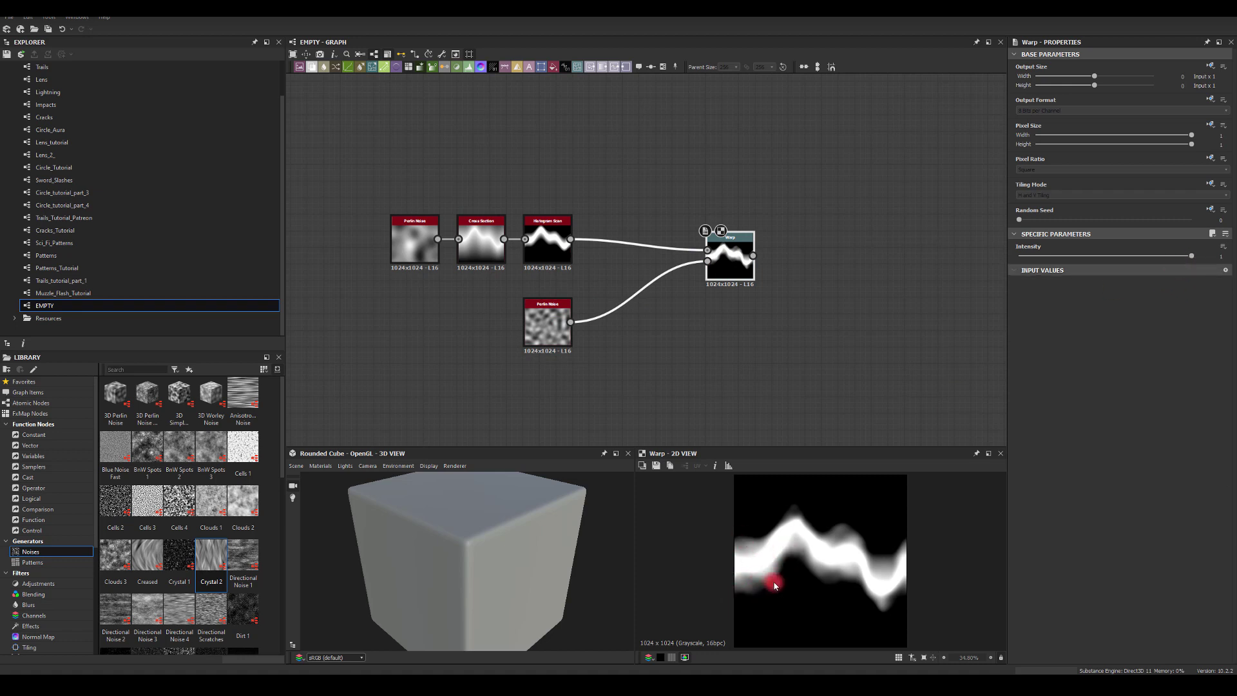
Compare the Histogram Scan with the warped result, and set the Warp intensity to 2.
{"action": "left_click", "coordinate": [548, 241]}
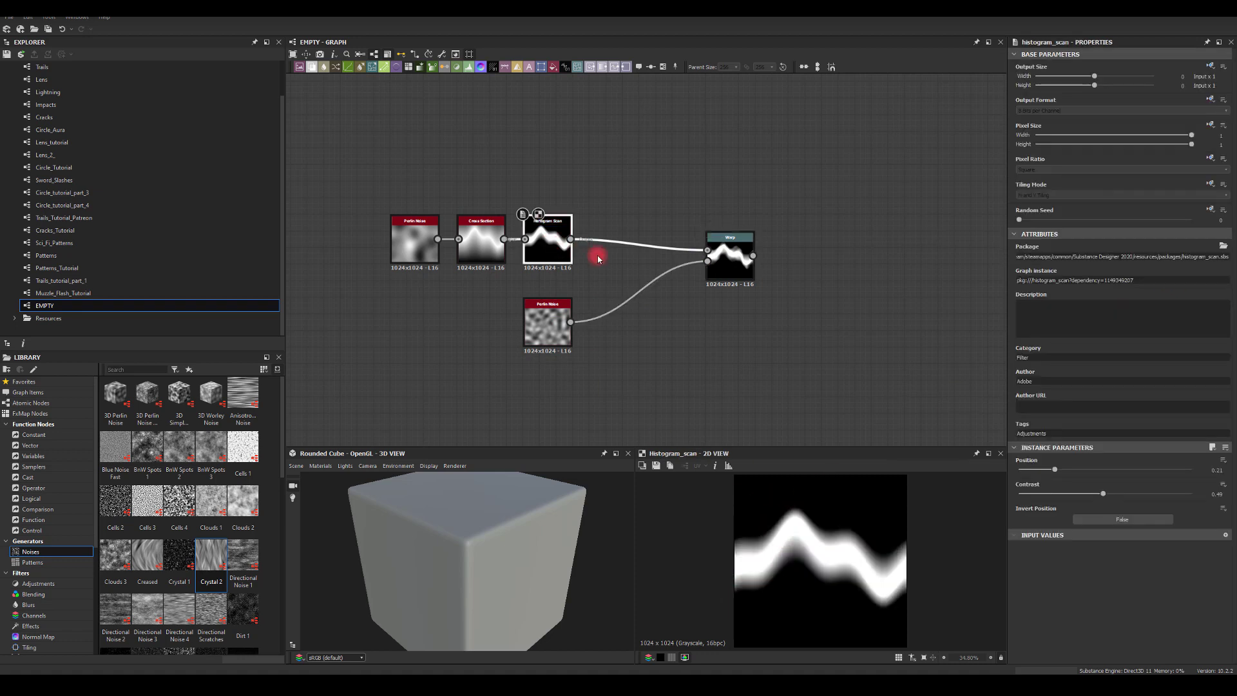
{"action": "left_click", "coordinate": [728, 263]}
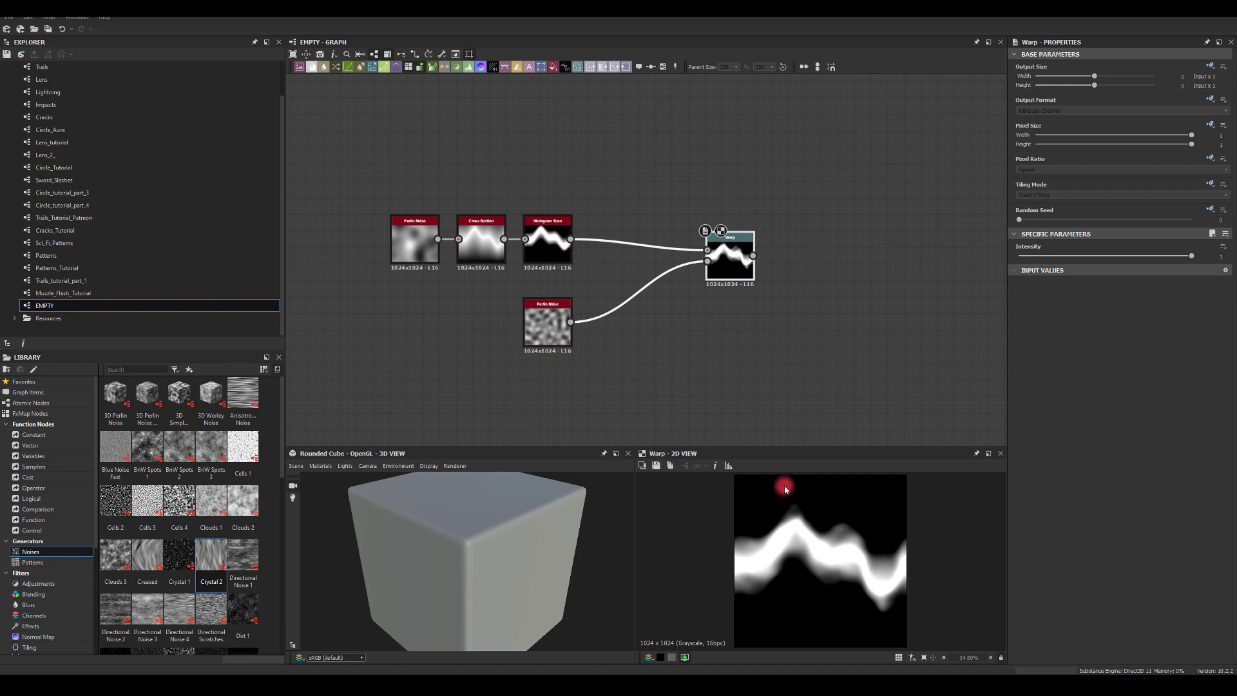
{"action": "double_click", "coordinate": [1219, 256]}
{"action": "type", "text": "2"}
{"action": "key", "text": "Return"}
{"action": "mouse_move", "coordinate": [1101, 258]}
{"action": "left_mouse_down"}
{"action": "mouse_move", "coordinate": [1198, 255]}
{"action": "mouse_move", "coordinate": [1008, 259]}
{"action": "mouse_move", "coordinate": [1085, 263]}
{"action": "left_mouse_up"}
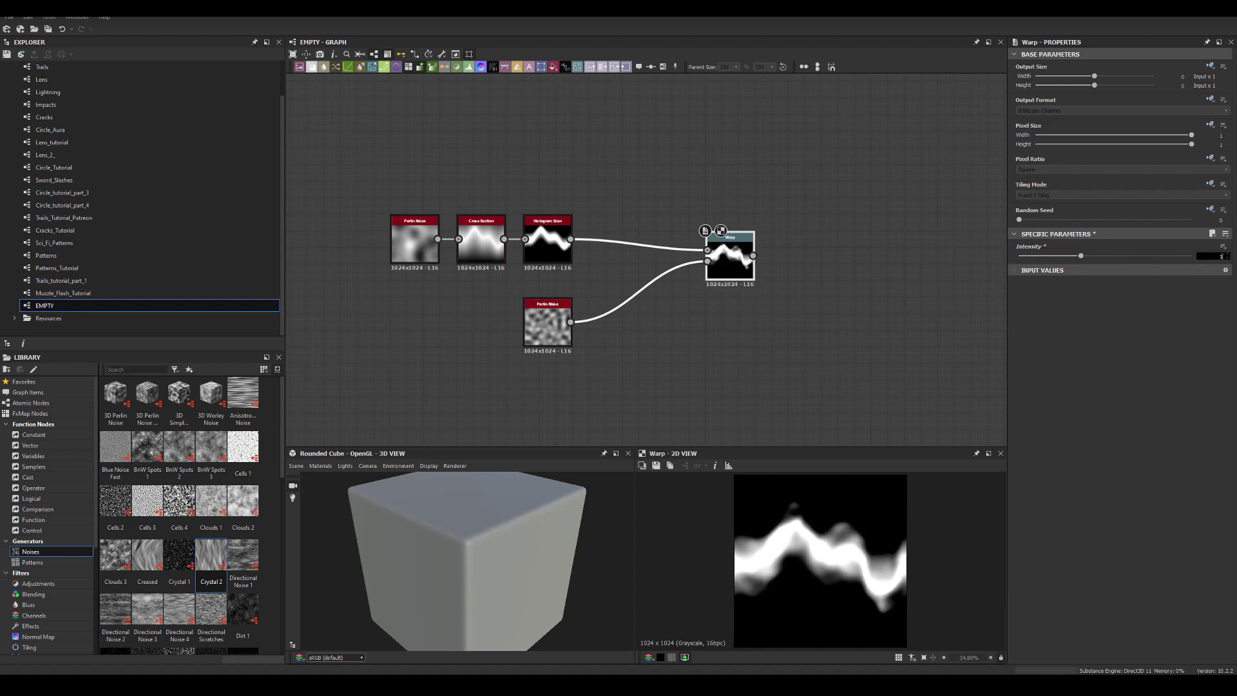
{"action": "type", "text": "2"}
{"action": "left_click", "coordinate": [894, 257]}
Connect the Warp output to a new Blur HQ Grayscale node.
{"action": "left_click", "coordinate": [854, 215]}
{"action": "middle_click_drag", "start_coordinate": [852, 213], "coordinate": [773, 213]}
{"action": "left_click_drag", "start_coordinate": [681, 257], "coordinate": [770, 259]}
{"action": "type", "text": "bl"}
{"action": "left_click", "coordinate": [802, 304]}
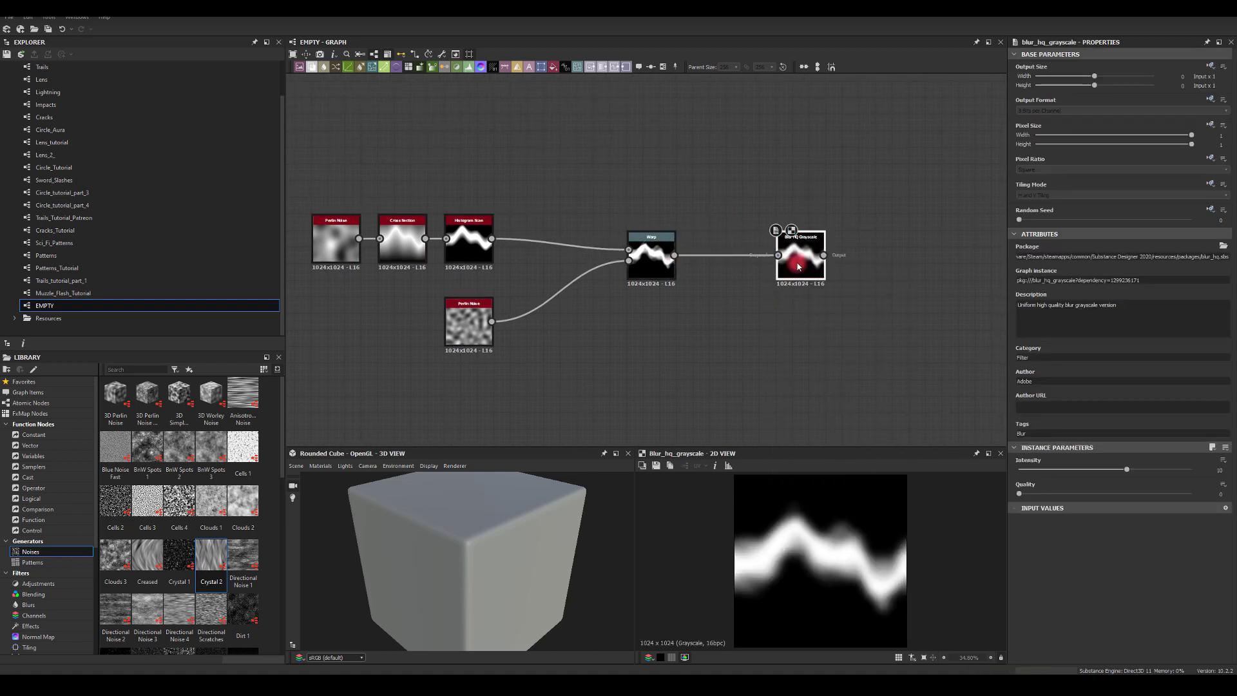
Try a lower intensity on the Blur HQ Grayscale node and reset it to 10.
{"action": "left_click", "coordinate": [1061, 478]}
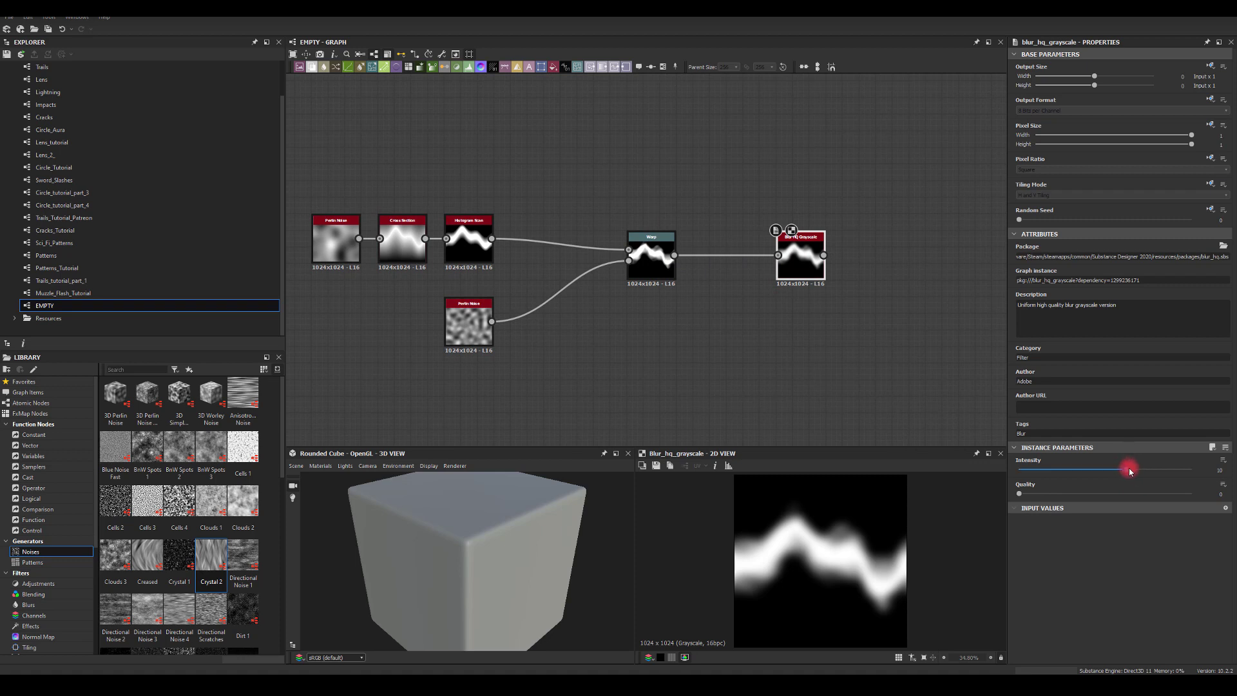
{"action": "left_click_drag", "start_coordinate": [1129, 471], "coordinate": [1076, 470]}
{"action": "type", "text": "10"}
{"action": "key", "text": "Return"}
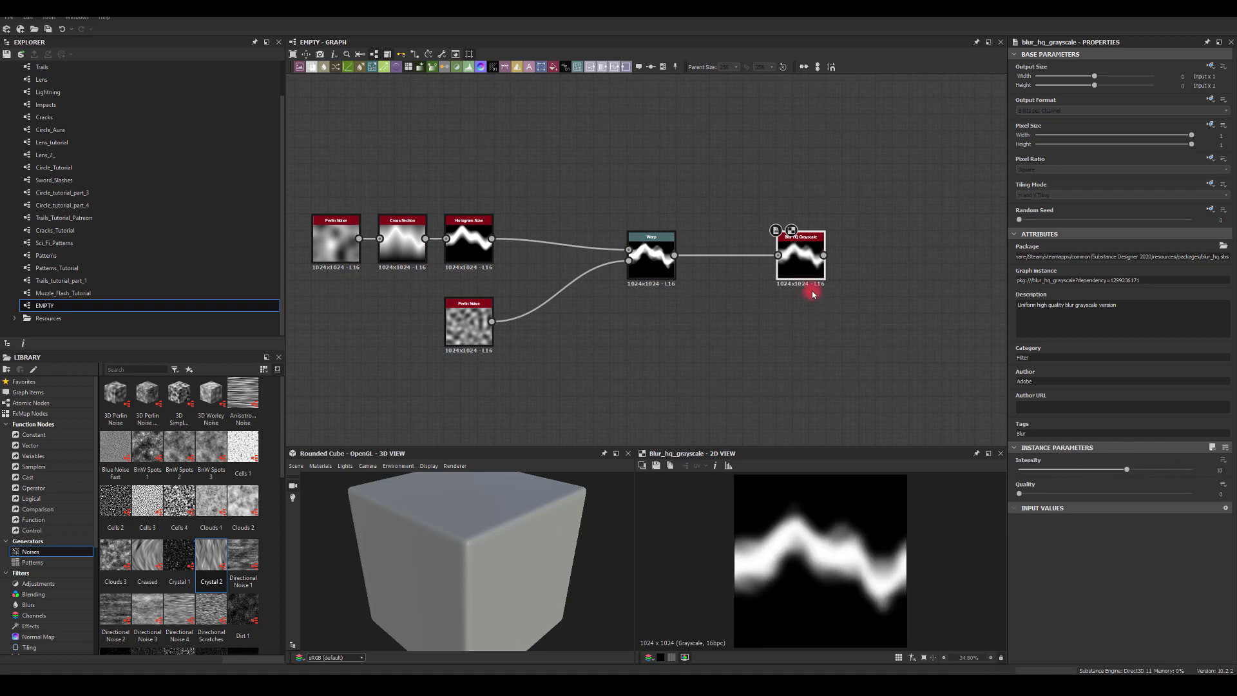
Move the Blur HQ Grayscale node next to the Warp and feed its output into a new Blend node.
{"action": "left_click_drag", "start_coordinate": [810, 285], "coordinate": [736, 286]}
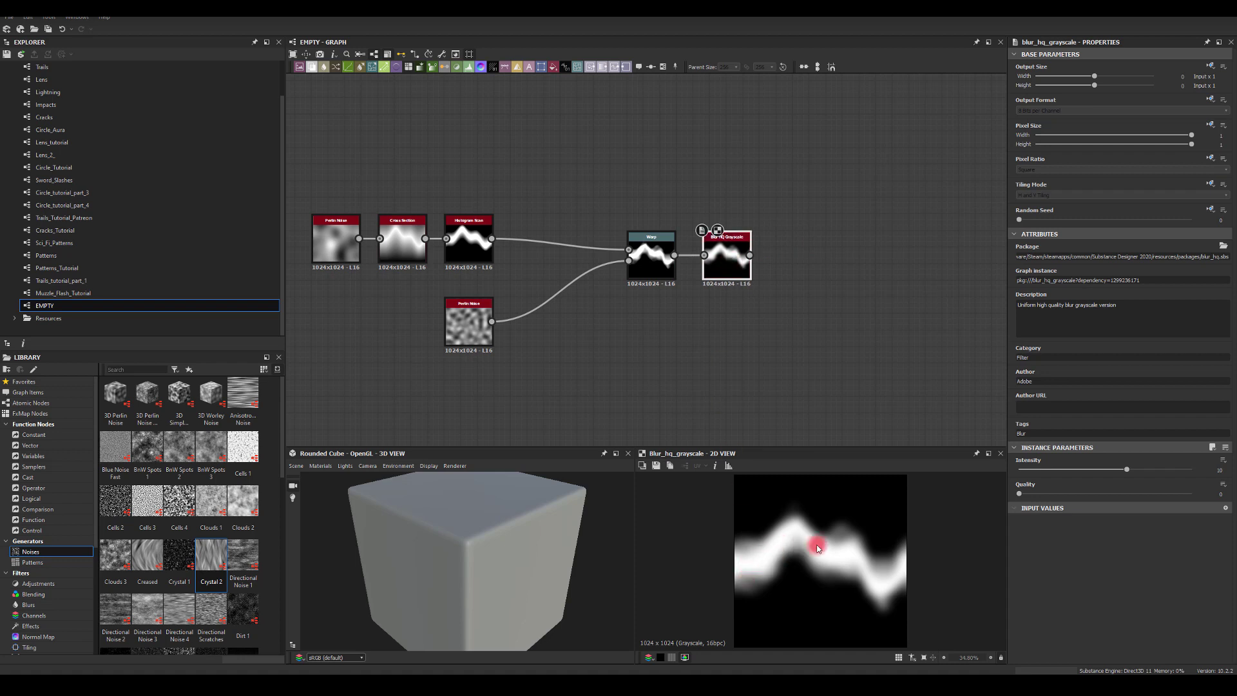
{"action": "middle_click_drag", "start_coordinate": [738, 191], "coordinate": [659, 186]}
{"action": "middle_click_drag", "start_coordinate": [793, 230], "coordinate": [753, 239]}
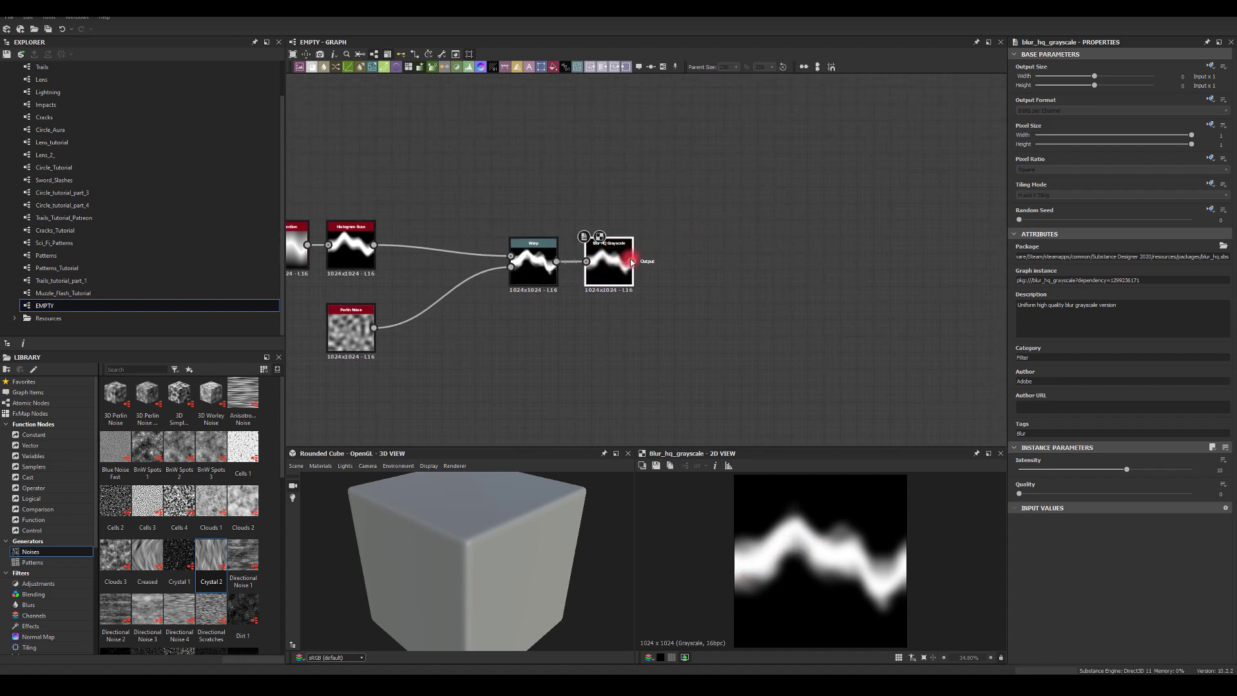
{"action": "left_click_drag", "start_coordinate": [631, 261], "coordinate": [850, 253]}
{"action": "type", "text": "bl"}
{"action": "left_click", "coordinate": [878, 275]}
{"action": "left_click", "coordinate": [686, 336]}
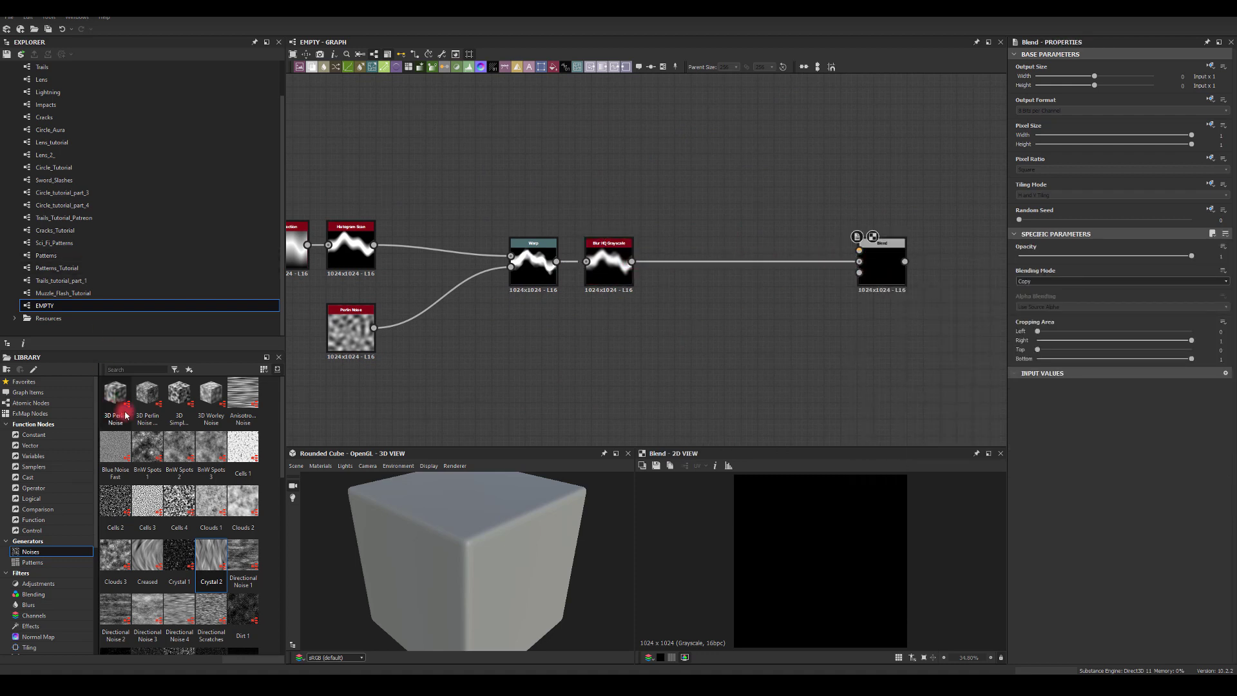
Add an Anisotropic Noise node below the blur and set its Y Amount to 12.
{"action": "left_click_drag", "start_coordinate": [243, 395], "coordinate": [649, 364]}
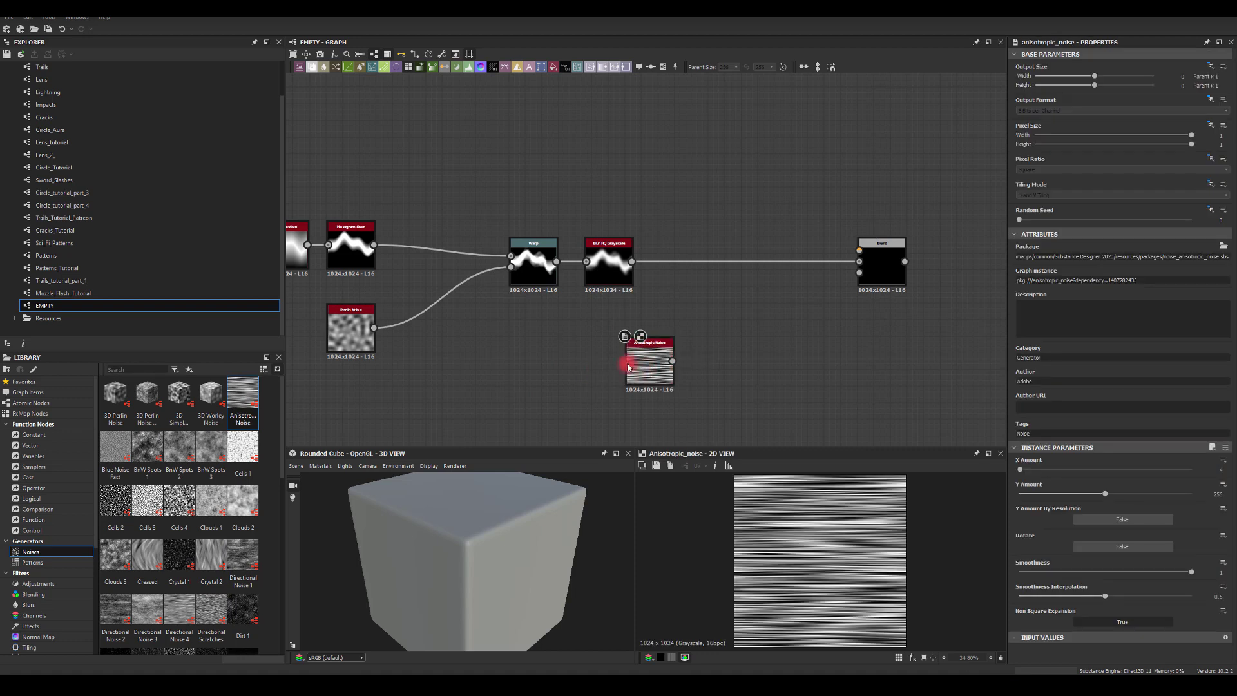
{"action": "left_click", "coordinate": [242, 383]}
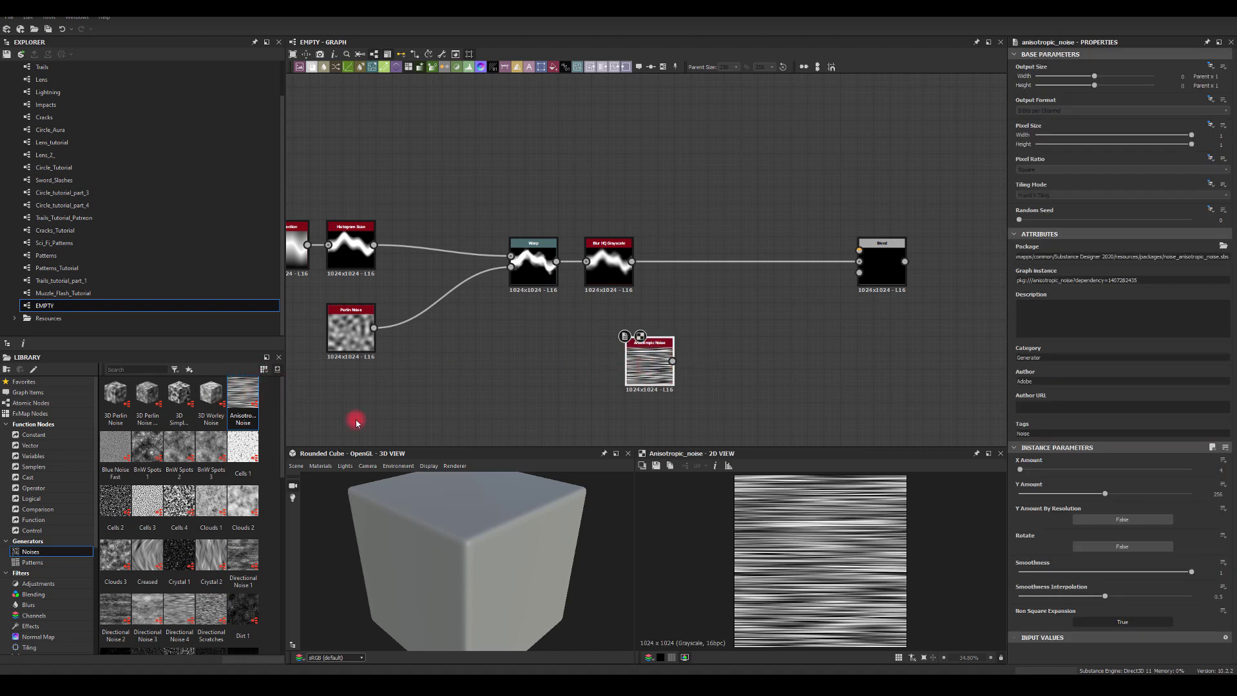
{"action": "left_click_drag", "start_coordinate": [1071, 478], "coordinate": [1023, 500]}
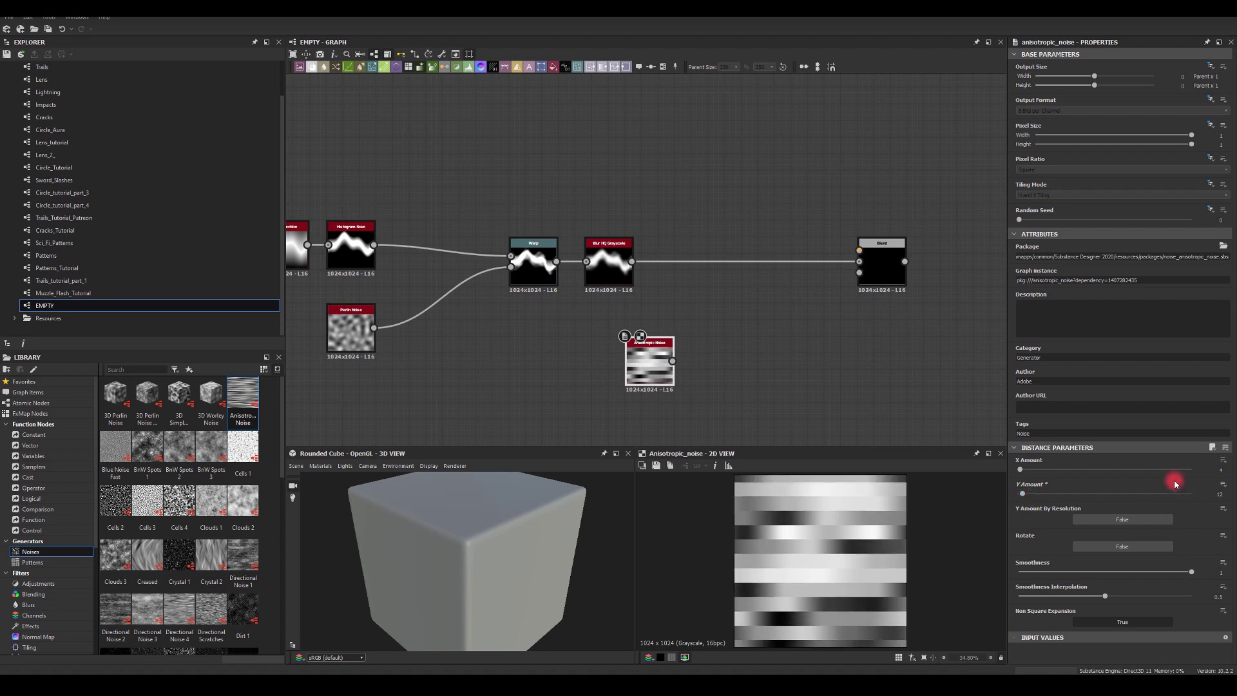
Connect the Anisotropic Noise to a new Blur HQ Grayscale node with an intensity of about 4.92.
{"action": "left_click_drag", "start_coordinate": [672, 361], "coordinate": [756, 363]}
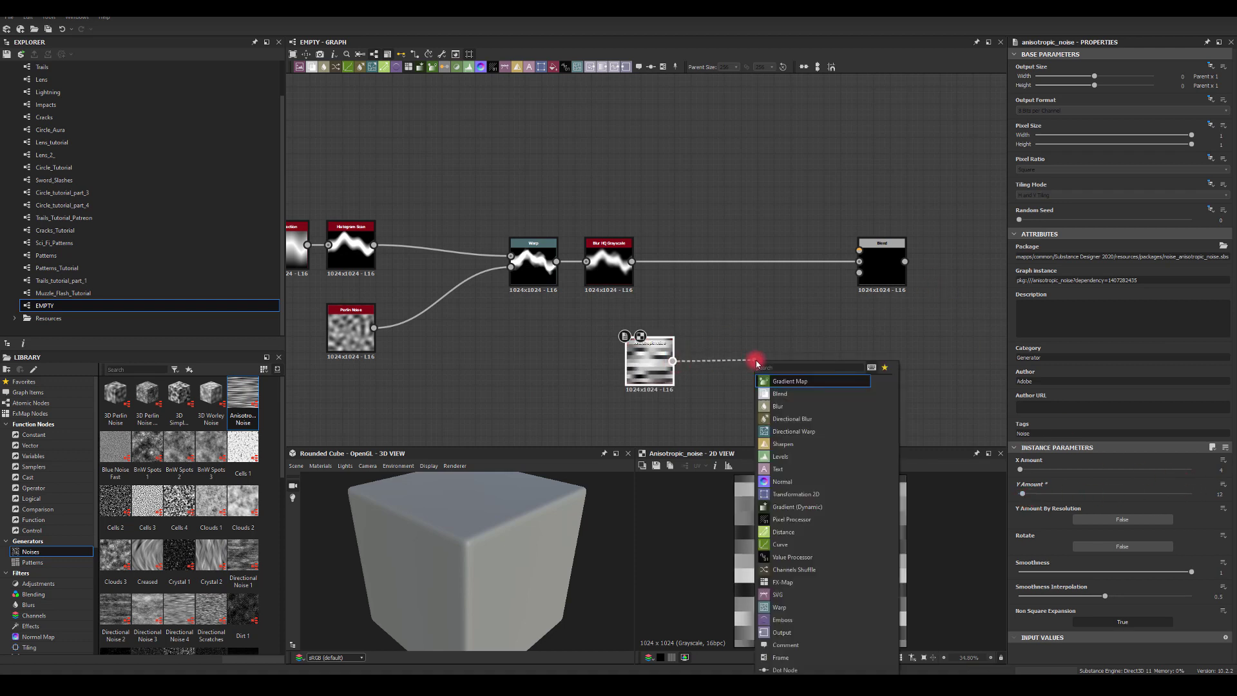
{"action": "type", "text": "blur"}
{"action": "left_click", "coordinate": [775, 404]}
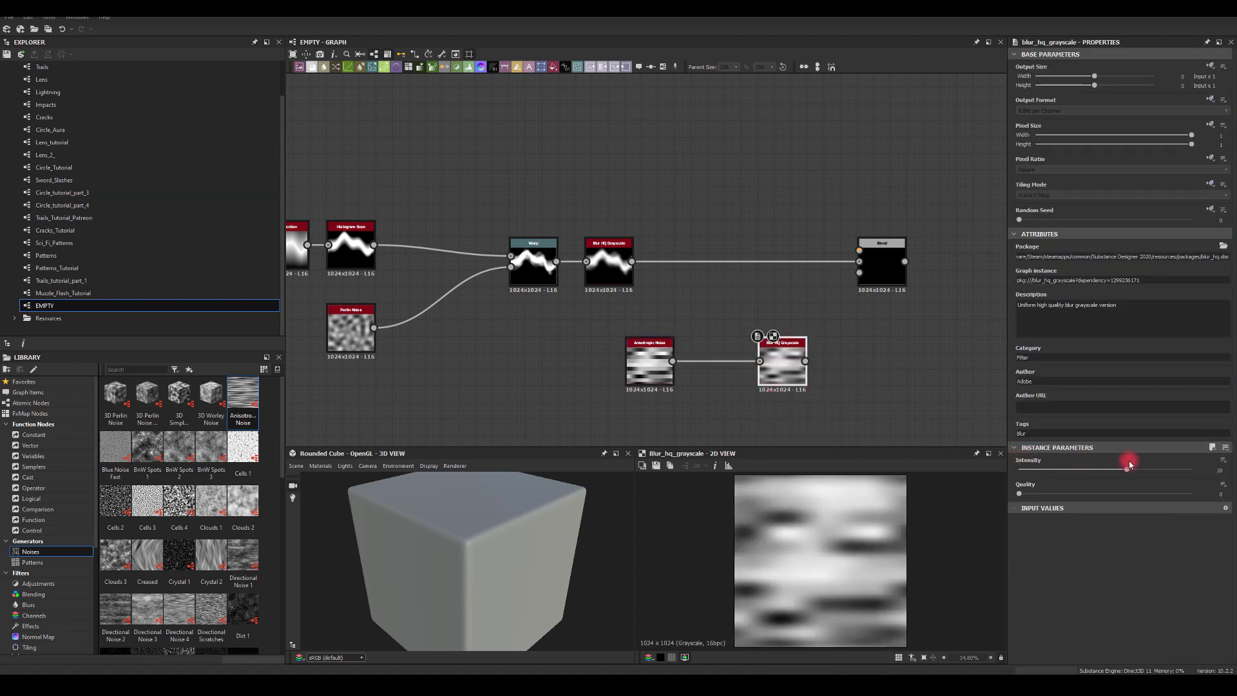
{"action": "left_click_drag", "start_coordinate": [1122, 473], "coordinate": [1072, 472]}
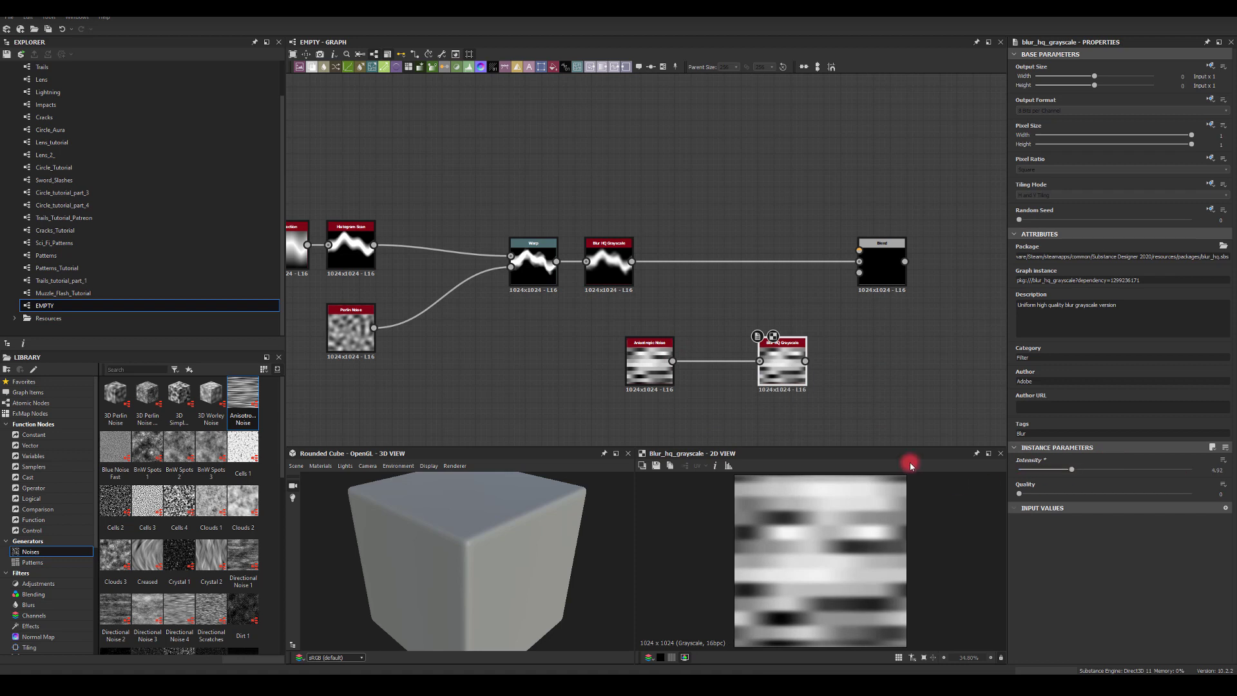
Move the Blend aside and add a Slope Blur Grayscale node, with the blurred band as input and the blurred anisotropic noise as slope.
{"action": "left_click_drag", "start_coordinate": [775, 373], "coordinate": [746, 376]}
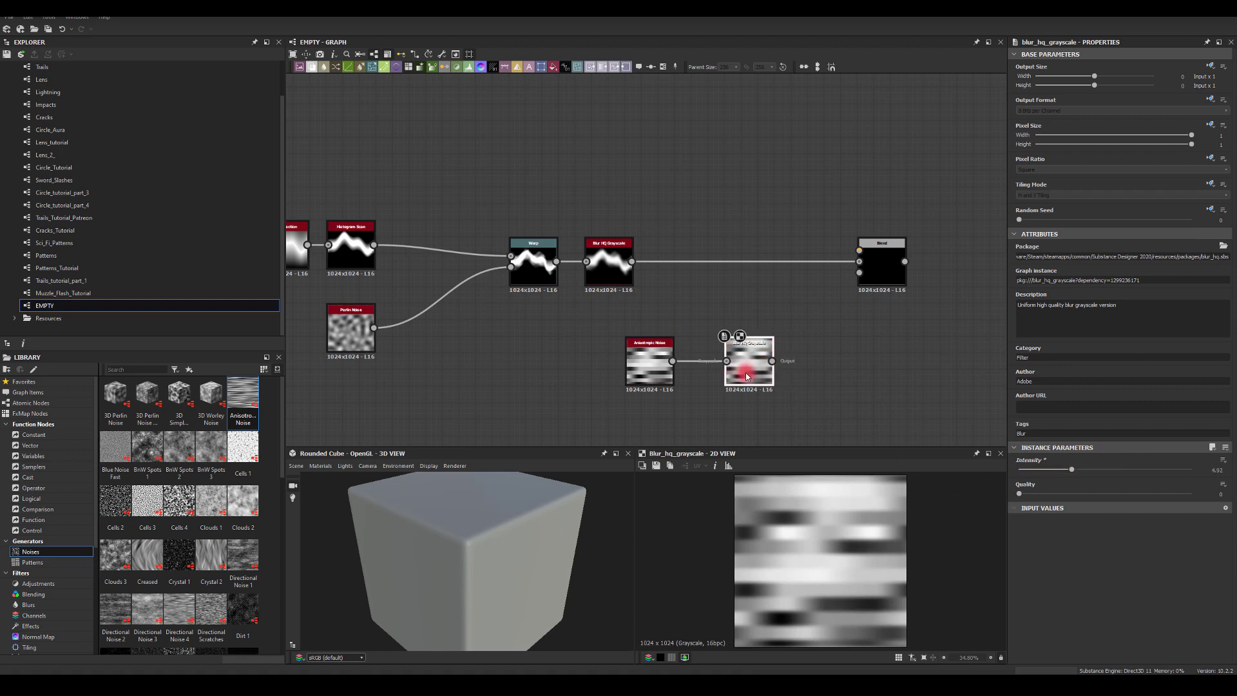
{"action": "left_click_drag", "start_coordinate": [882, 253], "coordinate": [982, 219]}
{"action": "left_click_drag", "start_coordinate": [820, 338], "coordinate": [883, 305]}
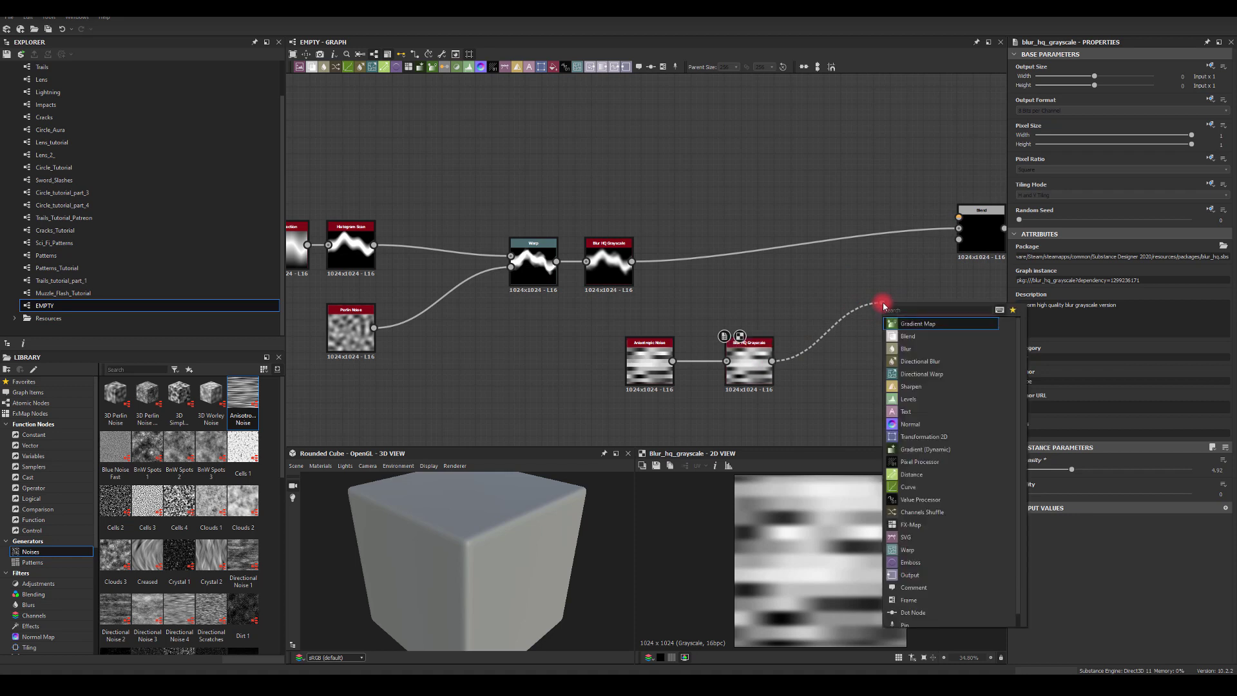
{"action": "type", "text": "slo"}
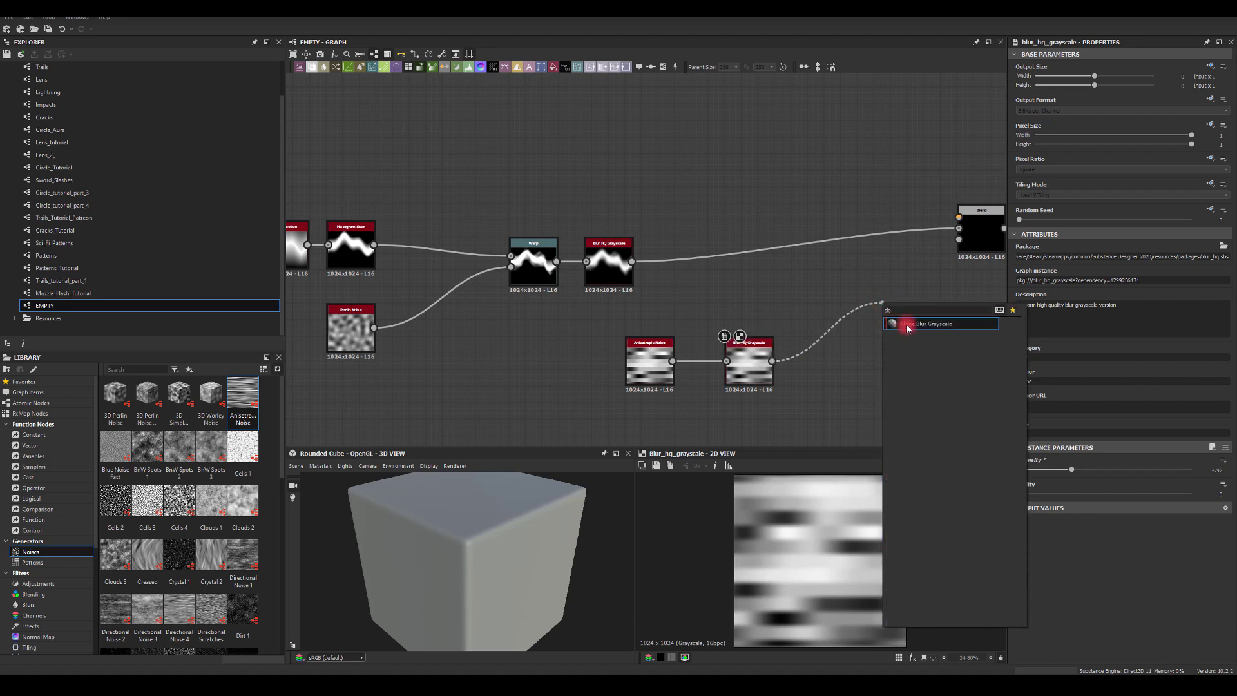
{"action": "left_click", "coordinate": [907, 325]}
{"action": "left_click_drag", "start_coordinate": [776, 279], "coordinate": [892, 289]}
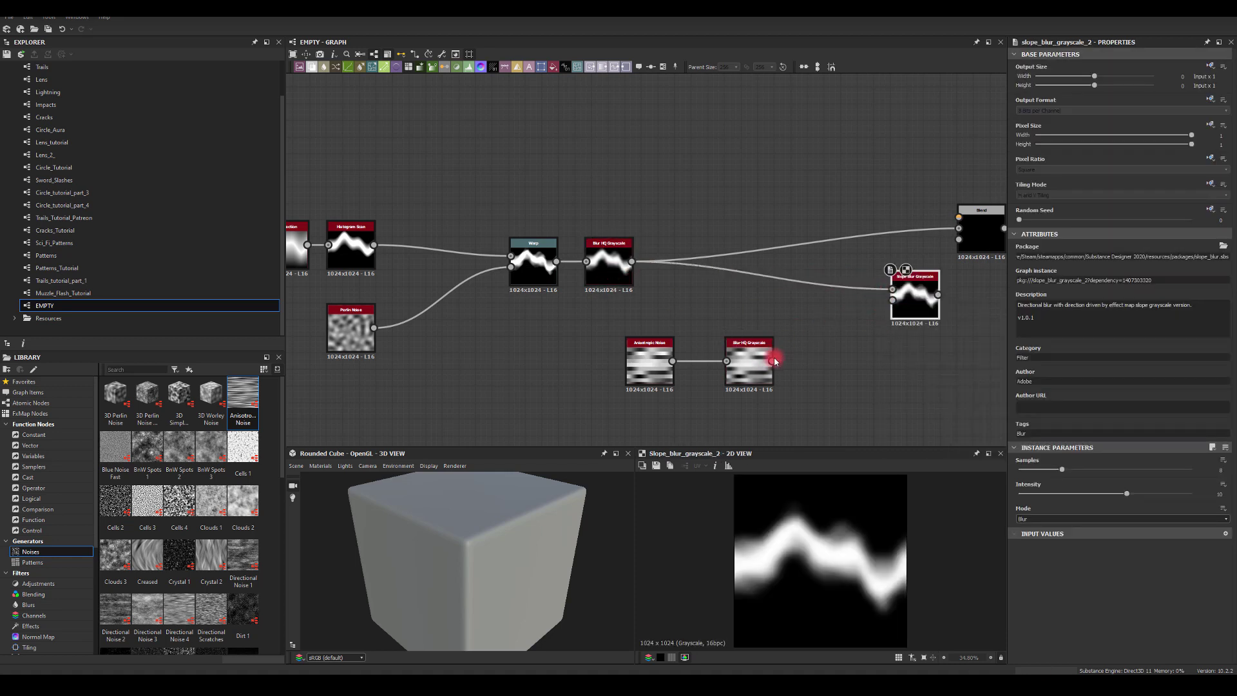
{"action": "left_click_drag", "start_coordinate": [771, 361], "coordinate": [843, 317]}
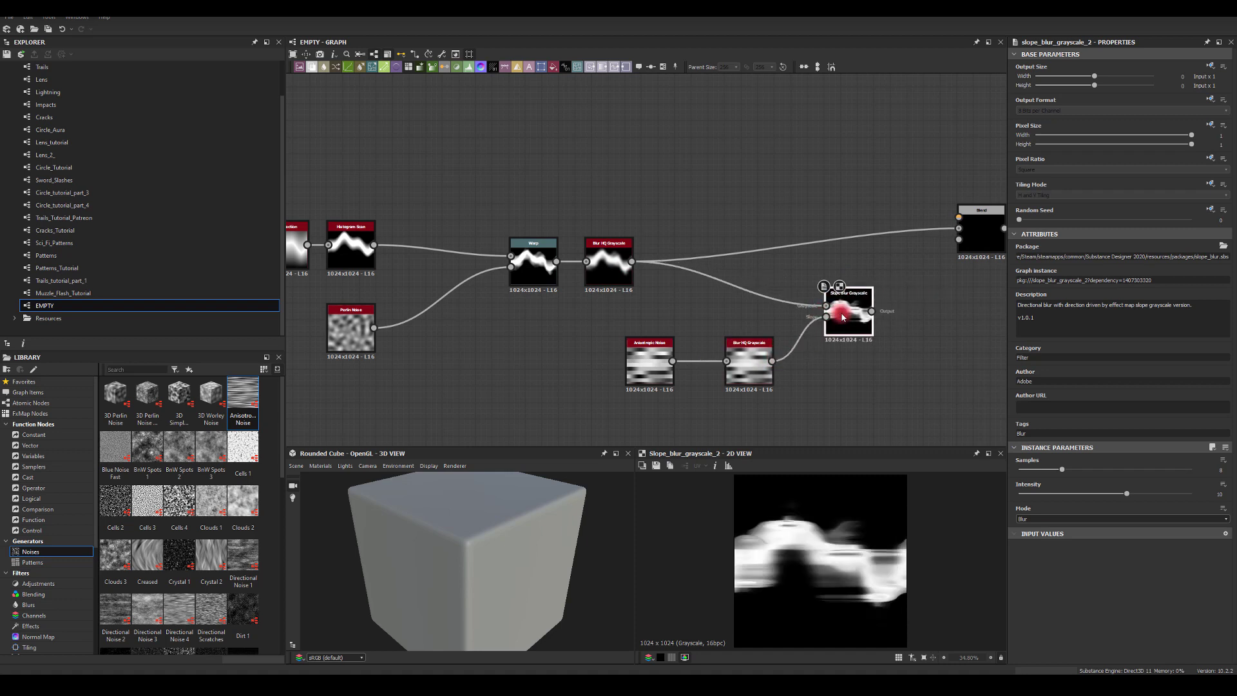
Lower the Slope Blur Grayscale node's samples to 1 and its intensity to about 2.
{"action": "mouse_move", "coordinate": [1062, 469]}
{"action": "left_mouse_down"}
{"action": "mouse_move", "coordinate": [1011, 475]}
{"action": "mouse_move", "coordinate": [1026, 475]}
{"action": "left_mouse_up"}
{"action": "mouse_move", "coordinate": [1126, 496]}
{"action": "left_mouse_down"}
{"action": "mouse_move", "coordinate": [990, 497]}
{"action": "mouse_move", "coordinate": [1042, 497]}
{"action": "left_mouse_up"}
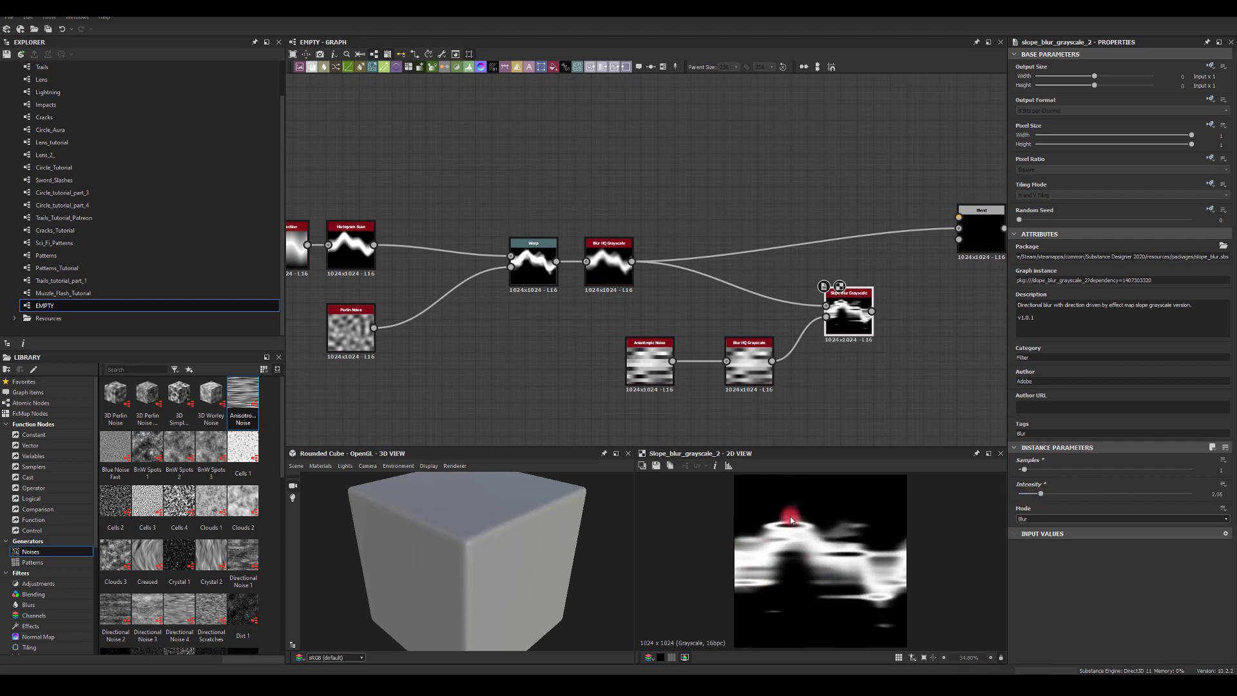
Connect the Slope Blur Grayscale output to the Blend node's background input and move the Blend node closer to it.
{"action": "middle_click_drag", "start_coordinate": [863, 391], "coordinate": [631, 360]}
{"action": "left_click_drag", "start_coordinate": [663, 313], "coordinate": [749, 229]}
{"action": "left_click_drag", "start_coordinate": [426, 261], "coordinate": [746, 268]}
Try the Add (Linear Dodge), Subtract and Multiply blending modes on the Blend node.
{"action": "left_click", "coordinate": [1044, 282]}
{"action": "left_click", "coordinate": [1038, 295]}
{"action": "left_click", "coordinate": [1037, 281]}
{"action": "left_click", "coordinate": [1035, 300]}
{"action": "left_click", "coordinate": [1032, 281]}
{"action": "left_click", "coordinate": [1032, 307]}
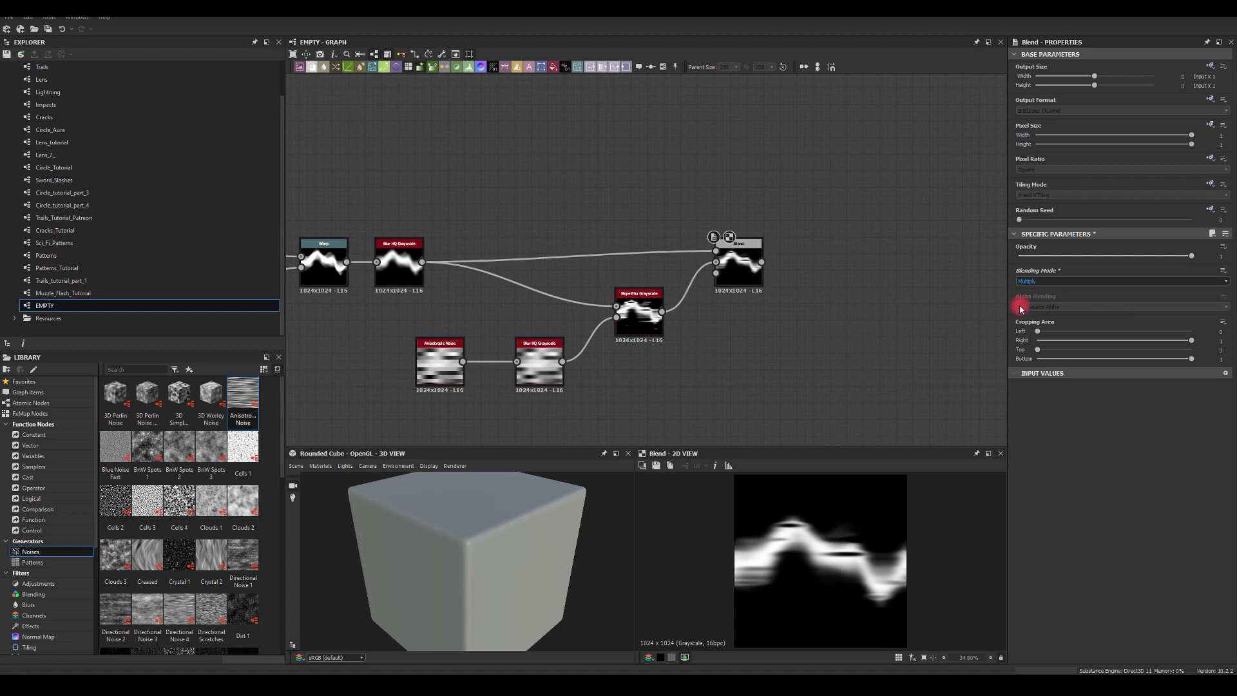
{"action": "left_click_drag", "start_coordinate": [732, 267], "coordinate": [716, 282]}
Compare the Slope Blur Grayscale and Blend node outputs in the 2D preview.
{"action": "middle_click_drag", "start_coordinate": [821, 329], "coordinate": [700, 313]}
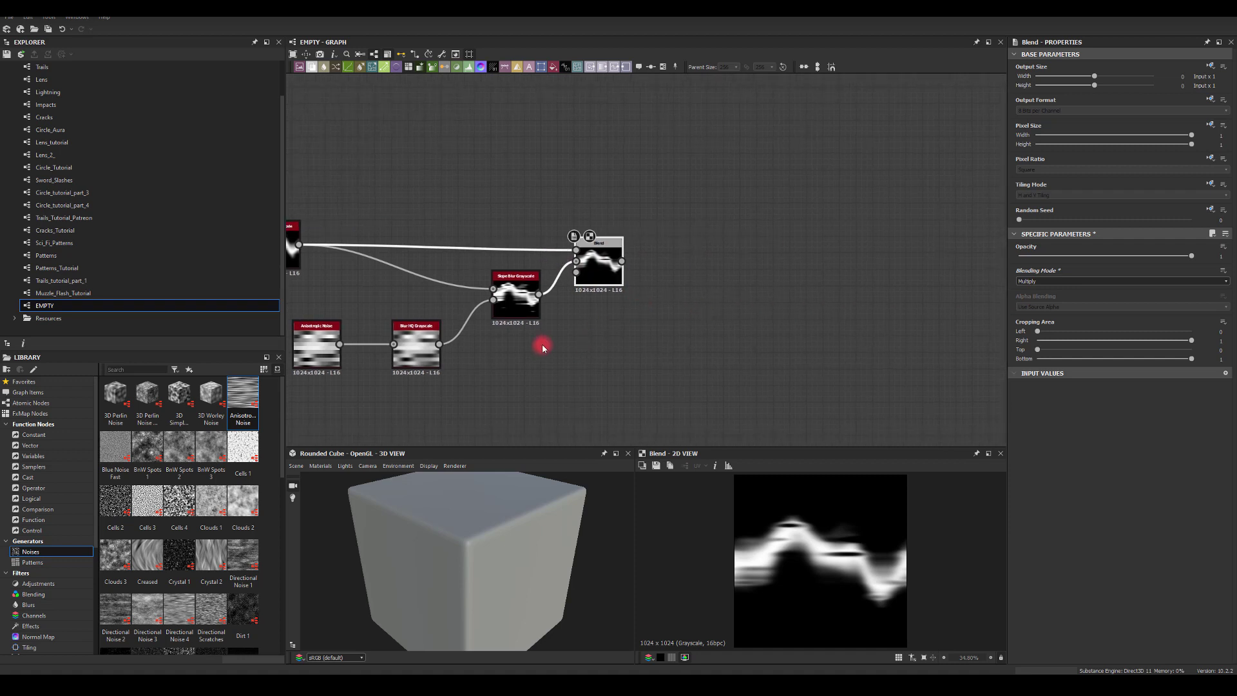
{"action": "double_click", "coordinate": [514, 293]}
{"action": "double_click", "coordinate": [603, 266]}
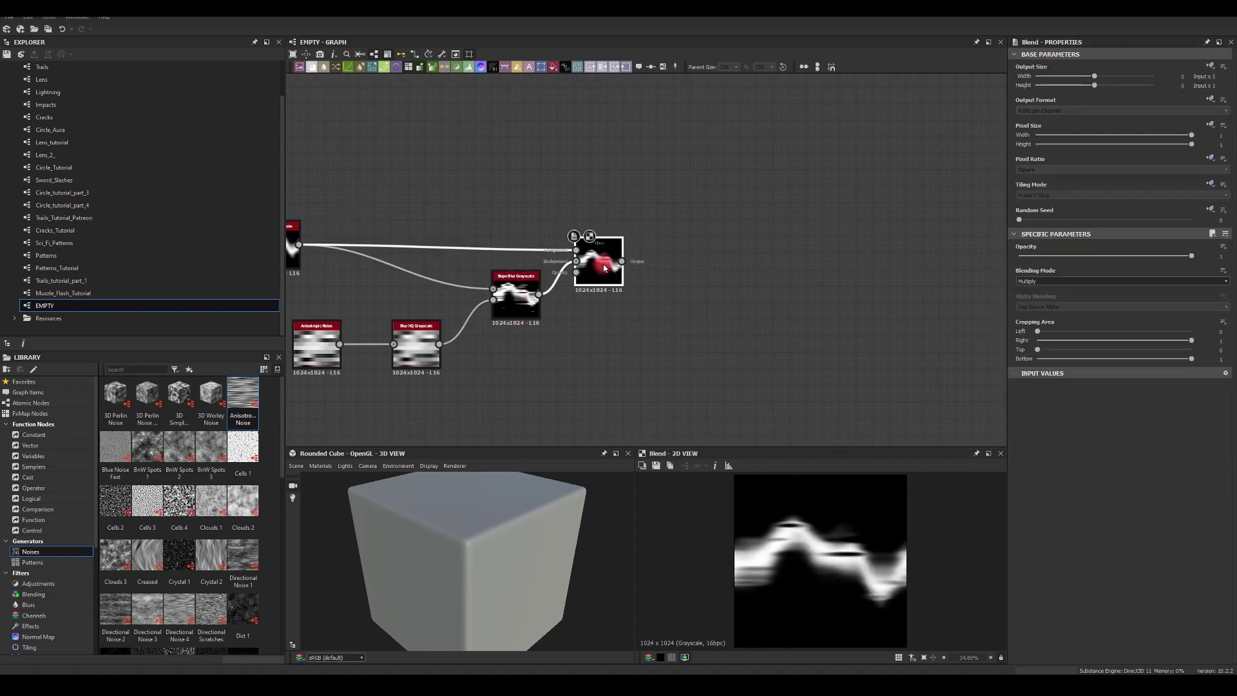
{"action": "left_click", "coordinate": [652, 315]}
{"action": "double_click", "coordinate": [532, 303]}
{"action": "left_click", "coordinate": [780, 562]}
{"action": "left_click", "coordinate": [601, 294]}
Try the Max (Lighten), Min (Darken), Overlay, Copy and Add (Linear Dodge) blending modes on the Blend node.
{"action": "left_click", "coordinate": [1038, 284]}
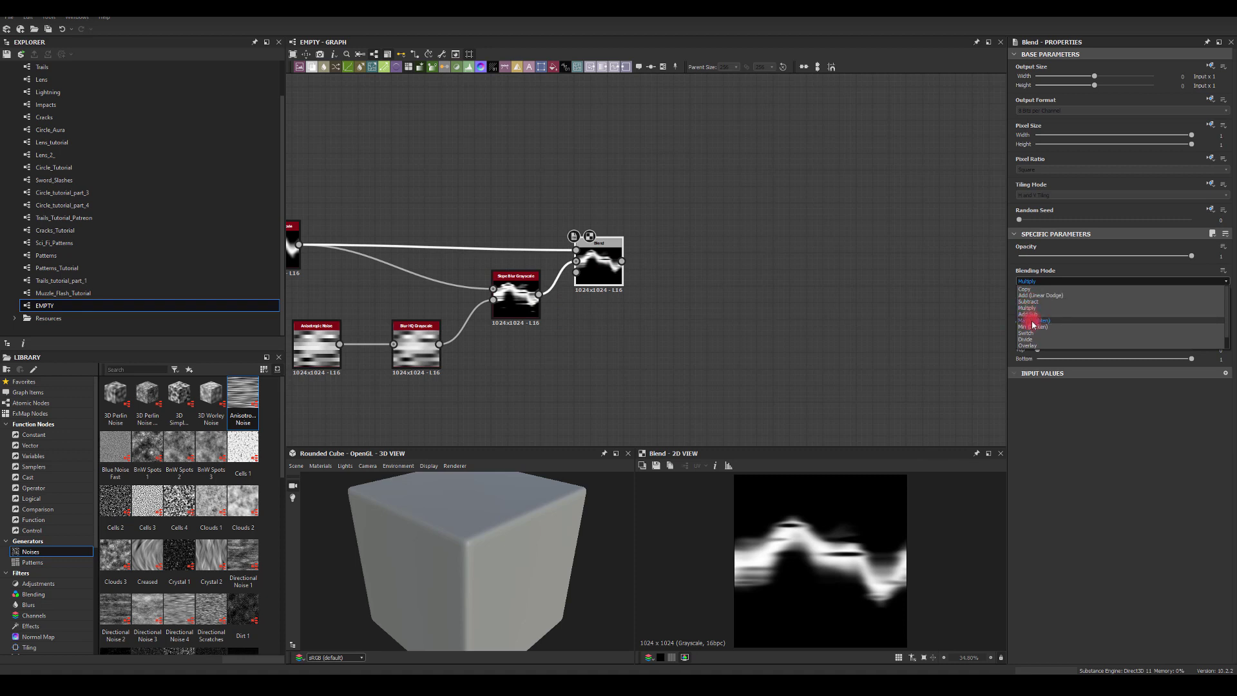
{"action": "left_click", "coordinate": [1029, 314]}
{"action": "left_click", "coordinate": [1033, 283]}
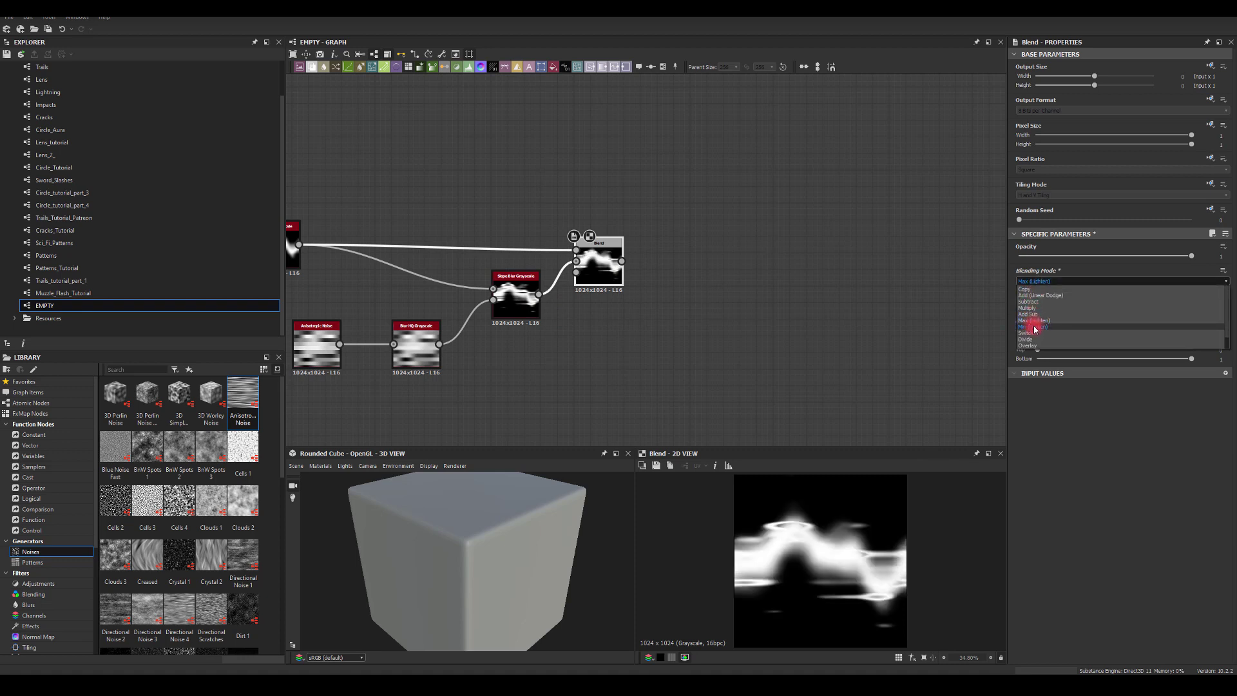
{"action": "left_click", "coordinate": [1034, 327]}
{"action": "left_click", "coordinate": [1027, 281]}
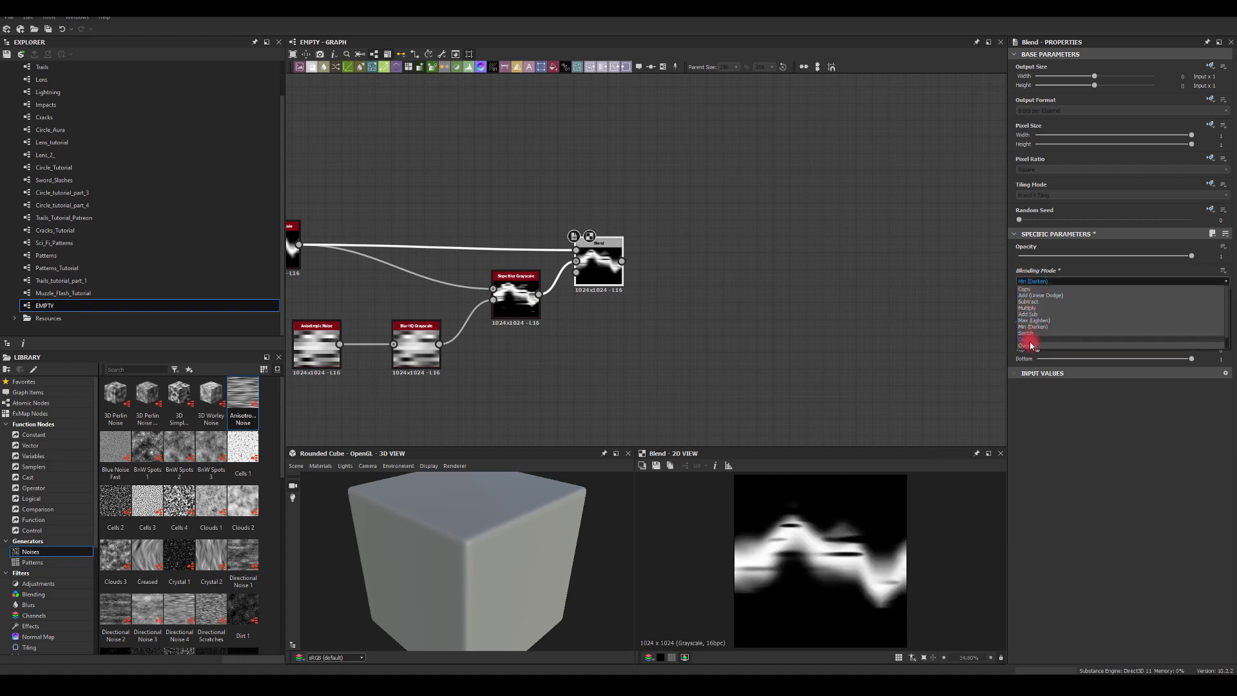
{"action": "left_click", "coordinate": [1029, 348]}
{"action": "left_click", "coordinate": [1026, 281]}
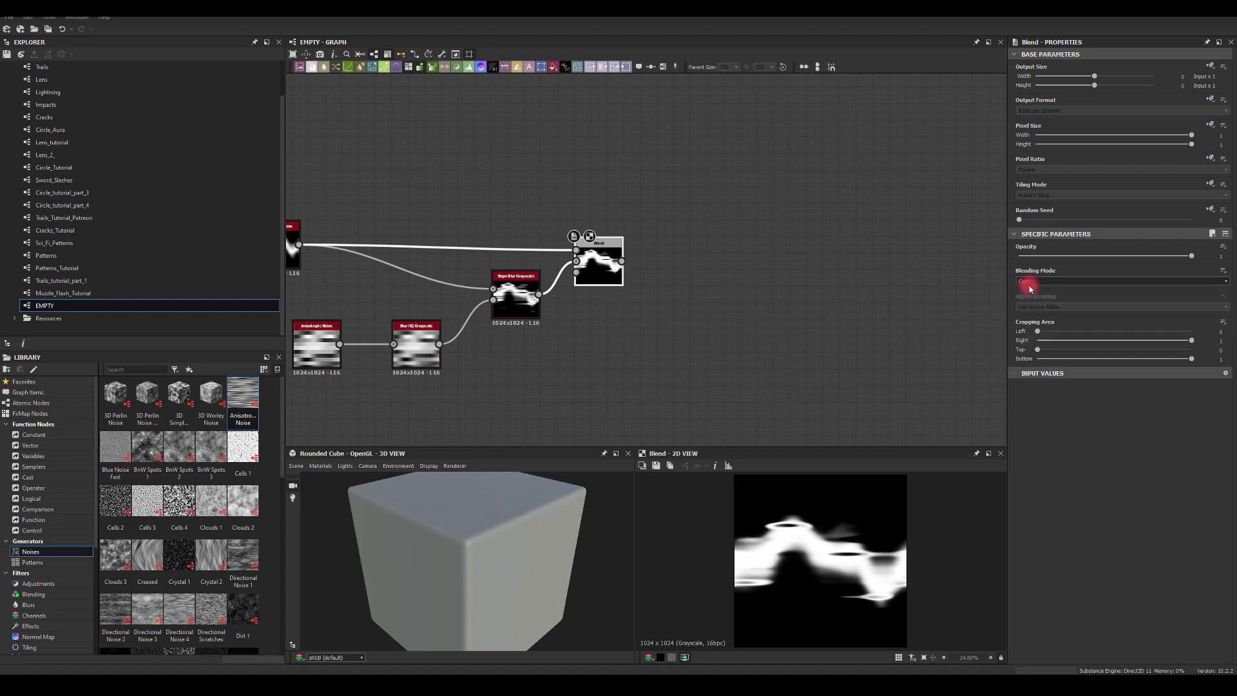
{"action": "left_click", "coordinate": [1026, 289]}
{"action": "left_click", "coordinate": [1028, 282]}
{"action": "left_click", "coordinate": [1033, 295]}
Set the Blend node's blending mode to Copy with an opacity of 0.5.
{"action": "left_click", "coordinate": [1028, 281]}
{"action": "left_click", "coordinate": [1026, 289]}
{"action": "left_click_drag", "start_coordinate": [1127, 257], "coordinate": [1088, 258]}
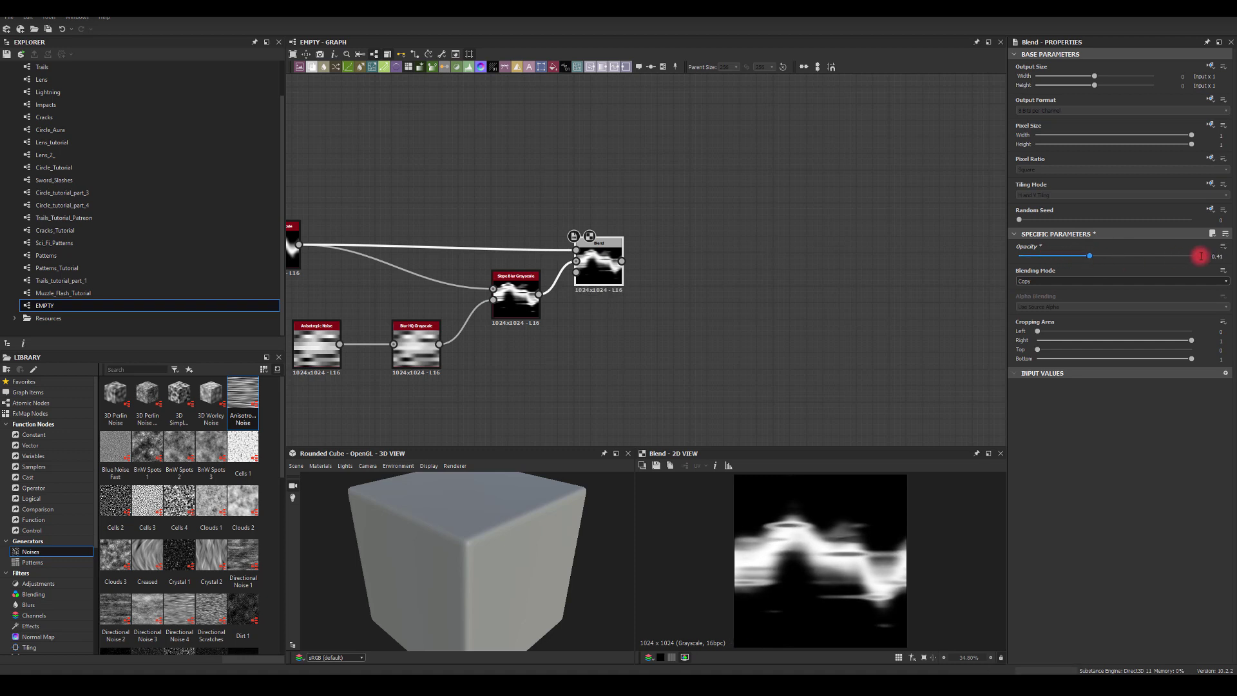
{"action": "left_click", "coordinate": [515, 293]}
{"action": "left_click", "coordinate": [605, 283]}
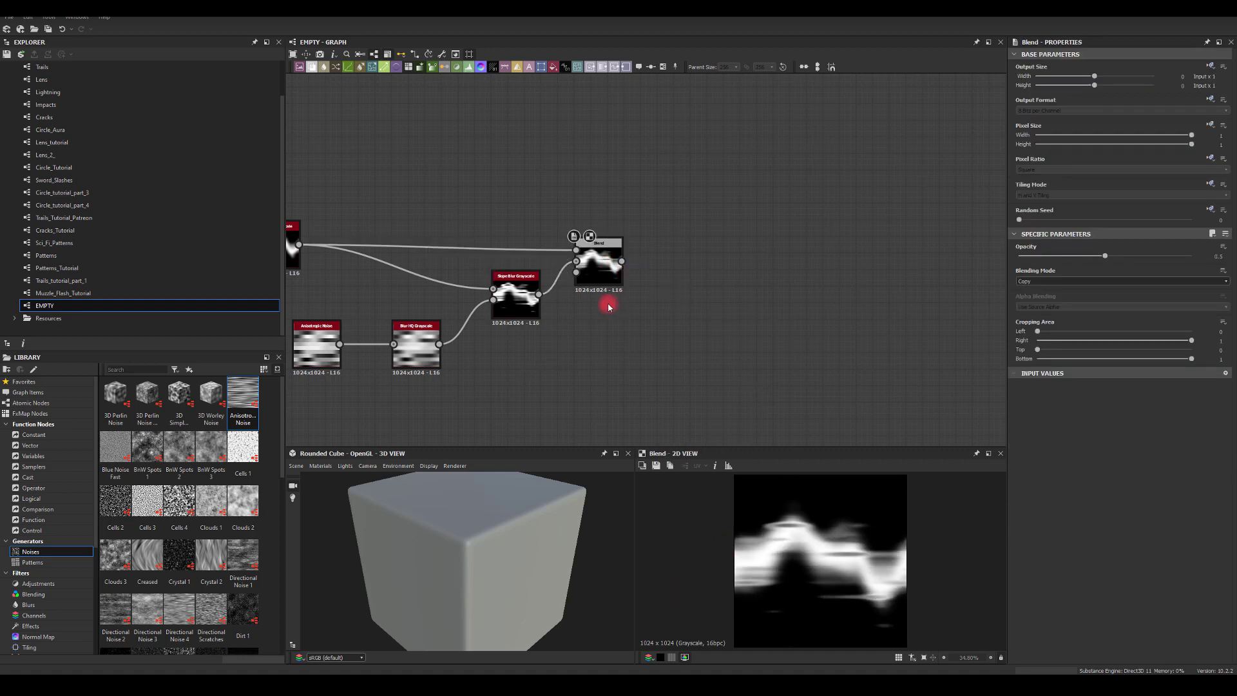
Feed the Blend node's output into a new Auto Levels node.
{"action": "middle_click_drag", "start_coordinate": [416, 195], "coordinate": [483, 192]}
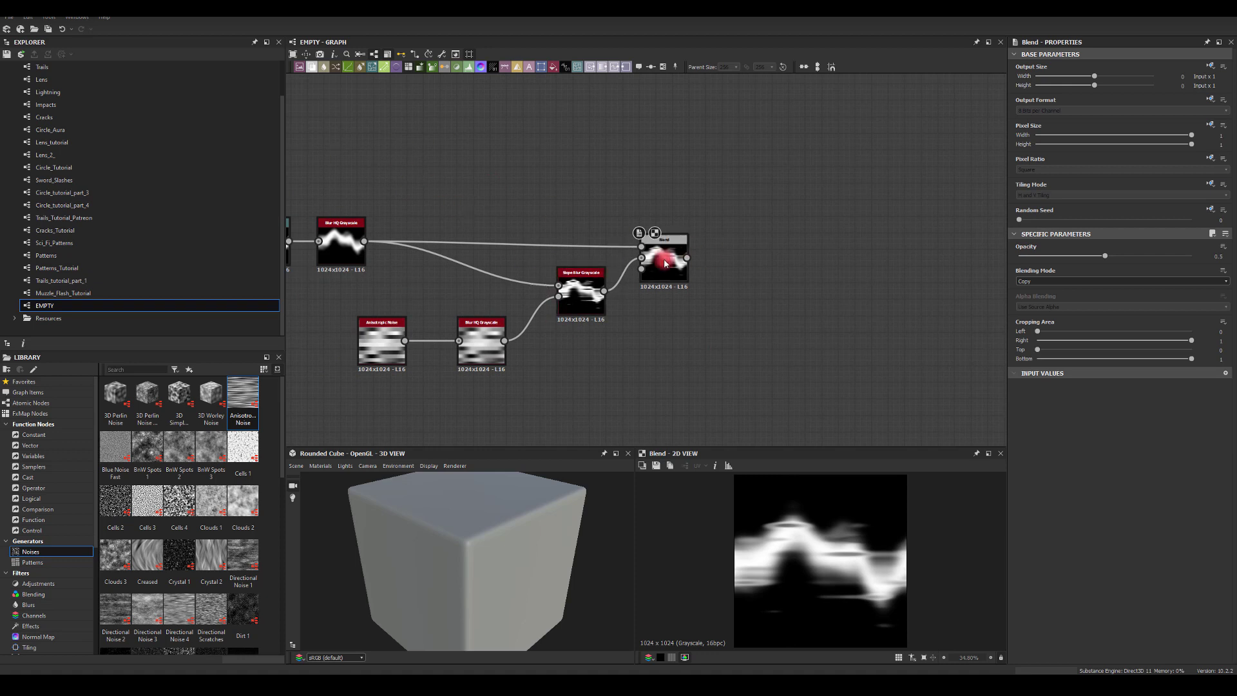
{"action": "middle_click_drag", "start_coordinate": [815, 237], "coordinate": [775, 237]}
{"action": "left_click_drag", "start_coordinate": [652, 249], "coordinate": [720, 251]}
{"action": "type", "text": "au"}
{"action": "left_click", "coordinate": [817, 277]}
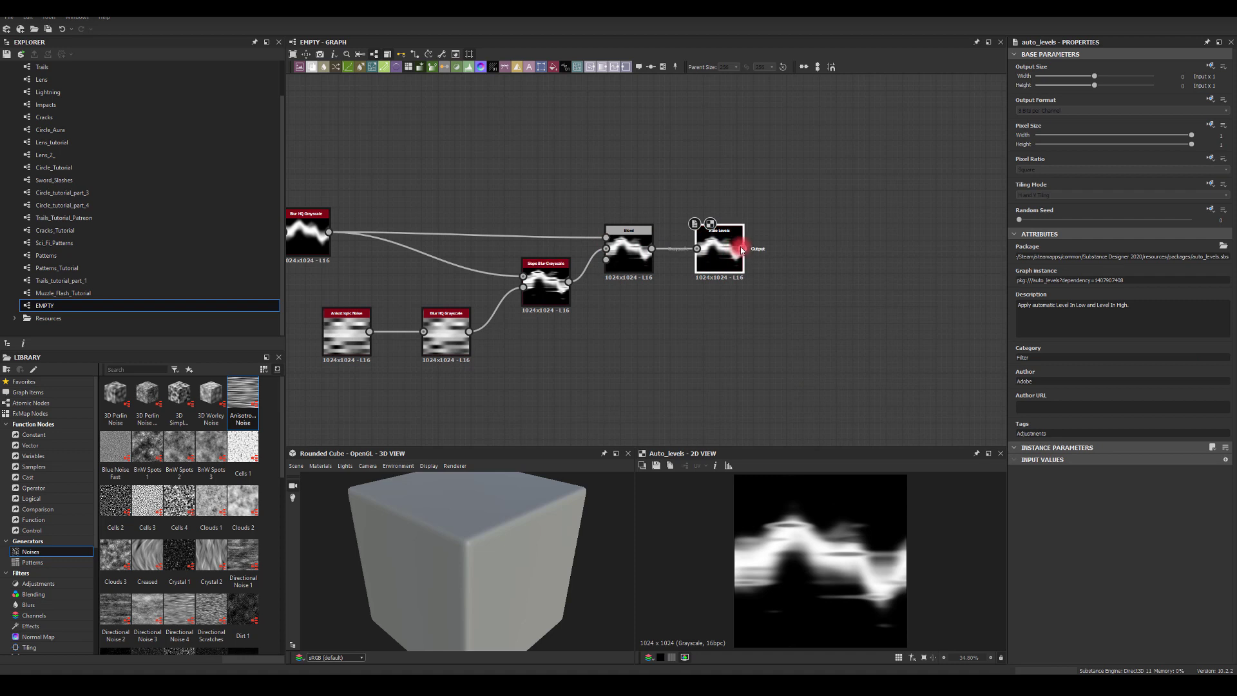
Feed the Auto Levels output into a new Warp node.
{"action": "left_click_drag", "start_coordinate": [860, 254], "coordinate": [861, 253]}
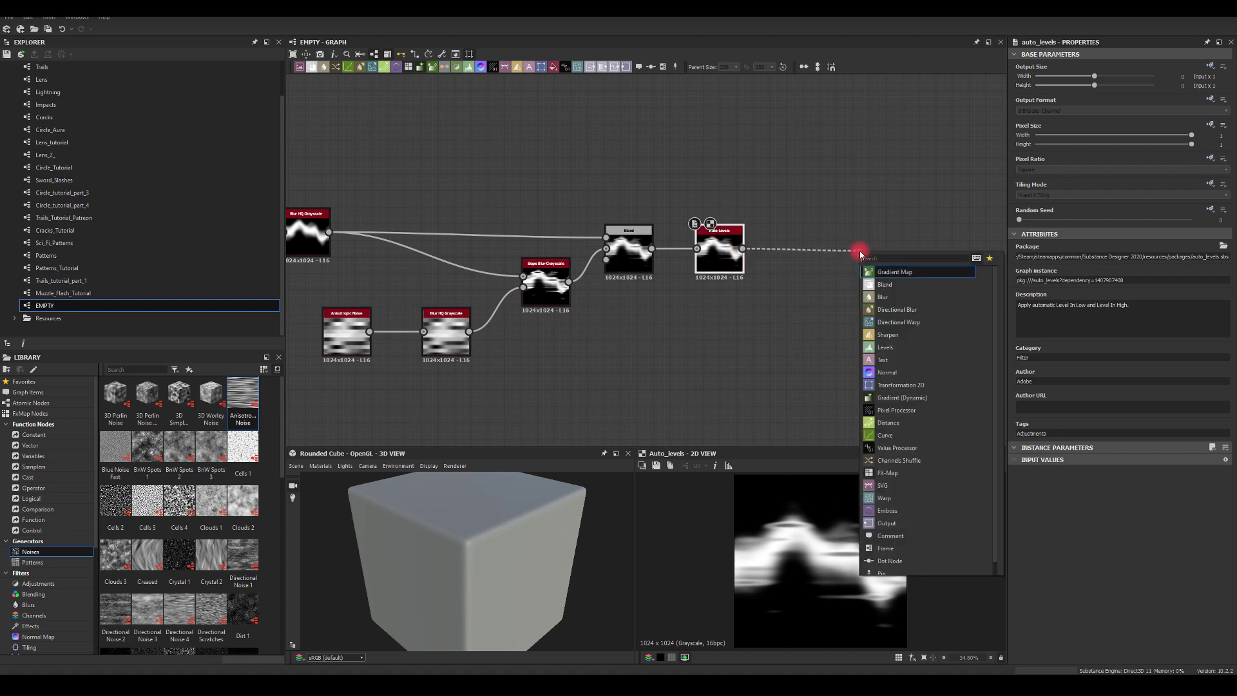
{"action": "type", "text": "war"}
{"action": "left_click", "coordinate": [882, 271]}
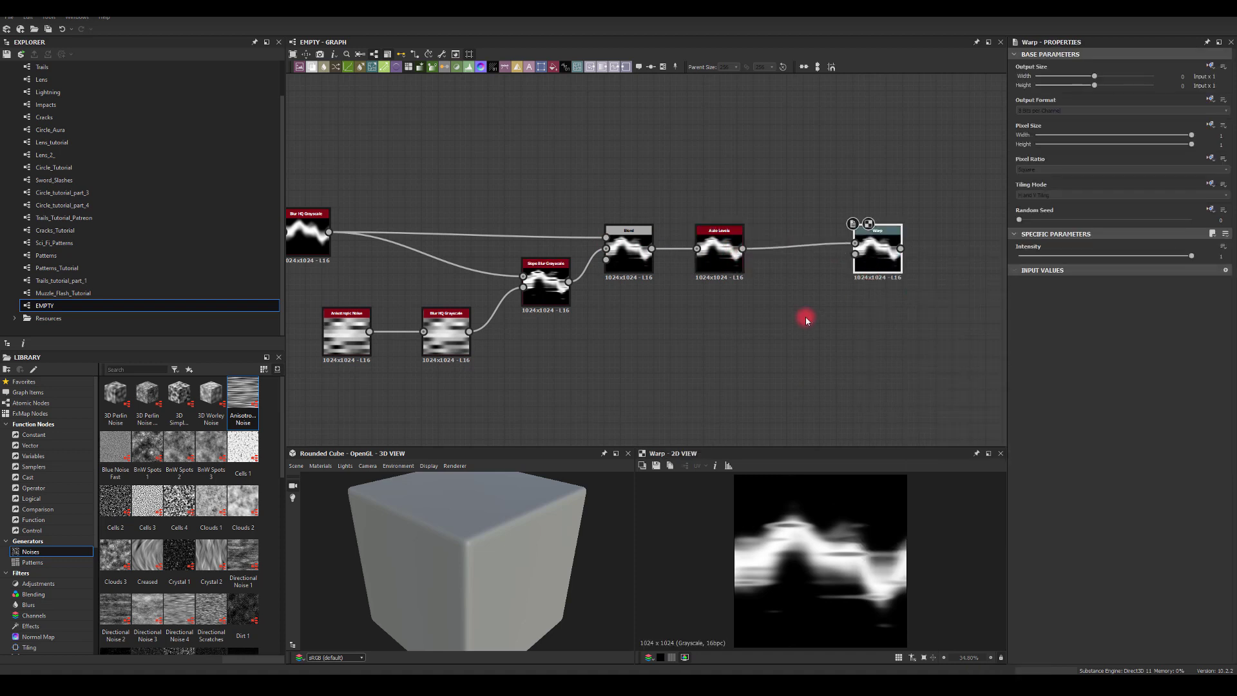
Add a Cells 1 noise below the Warp and route it through a new Blur HQ Grayscale node into the Warp's gradient input.
{"action": "middle_click_drag", "start_coordinate": [759, 351], "coordinate": [820, 251]}
{"action": "left_click_drag", "start_coordinate": [243, 451], "coordinate": [833, 304]}
{"action": "middle_click_drag", "start_coordinate": [883, 295], "coordinate": [815, 311]}
{"action": "left_click_drag", "start_coordinate": [764, 320], "coordinate": [731, 321]}
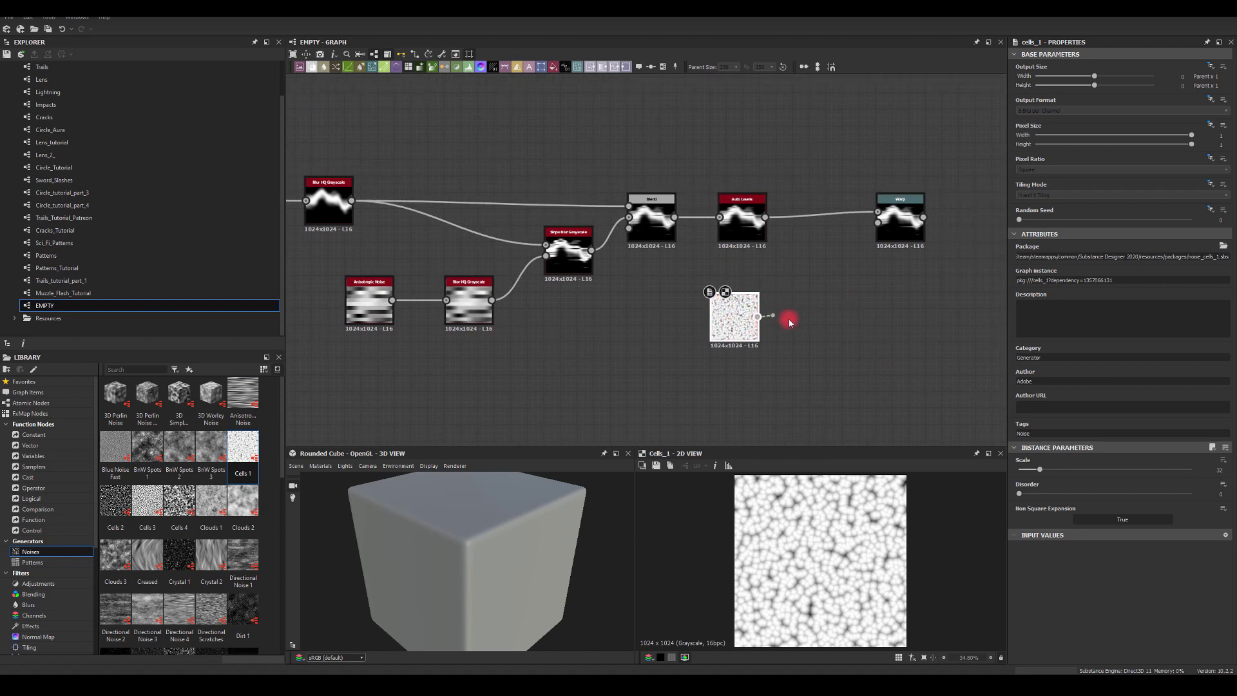
{"action": "left_click_drag", "start_coordinate": [822, 329], "coordinate": [906, 220]}
{"action": "type", "text": "bl"}
{"action": "left_click", "coordinate": [878, 375]}
{"action": "double_click", "coordinate": [905, 220]}
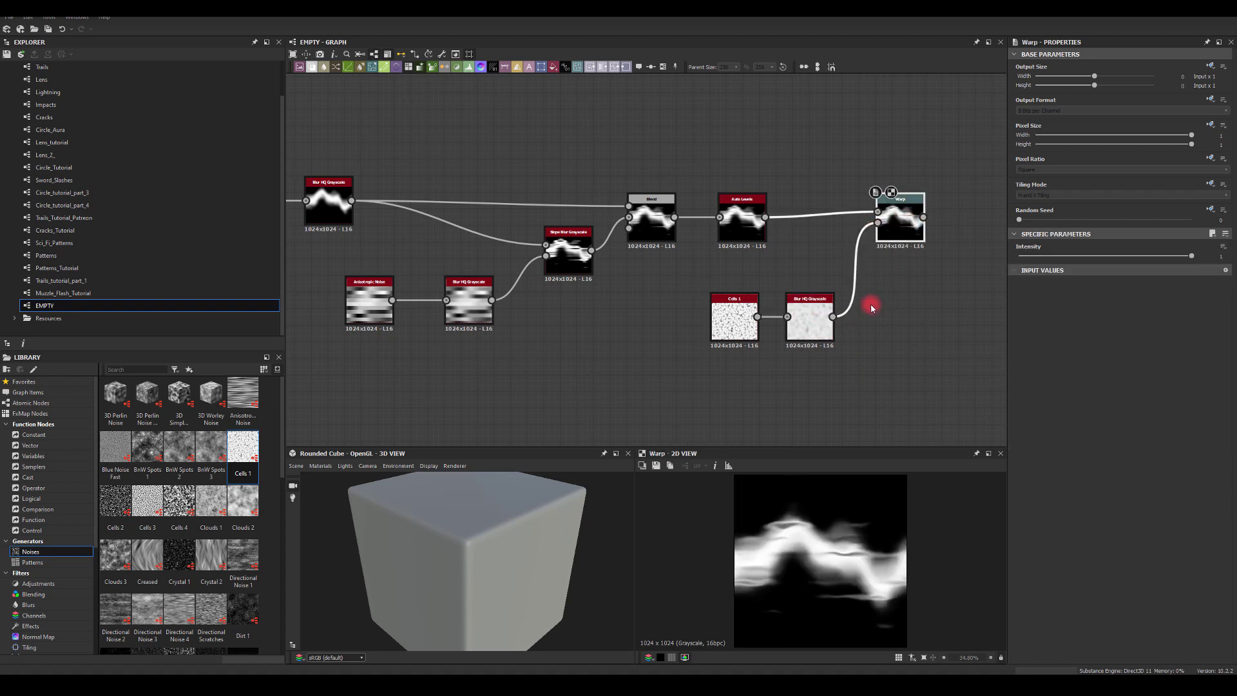
{"action": "left_click_drag", "start_coordinate": [888, 215], "coordinate": [888, 217]}
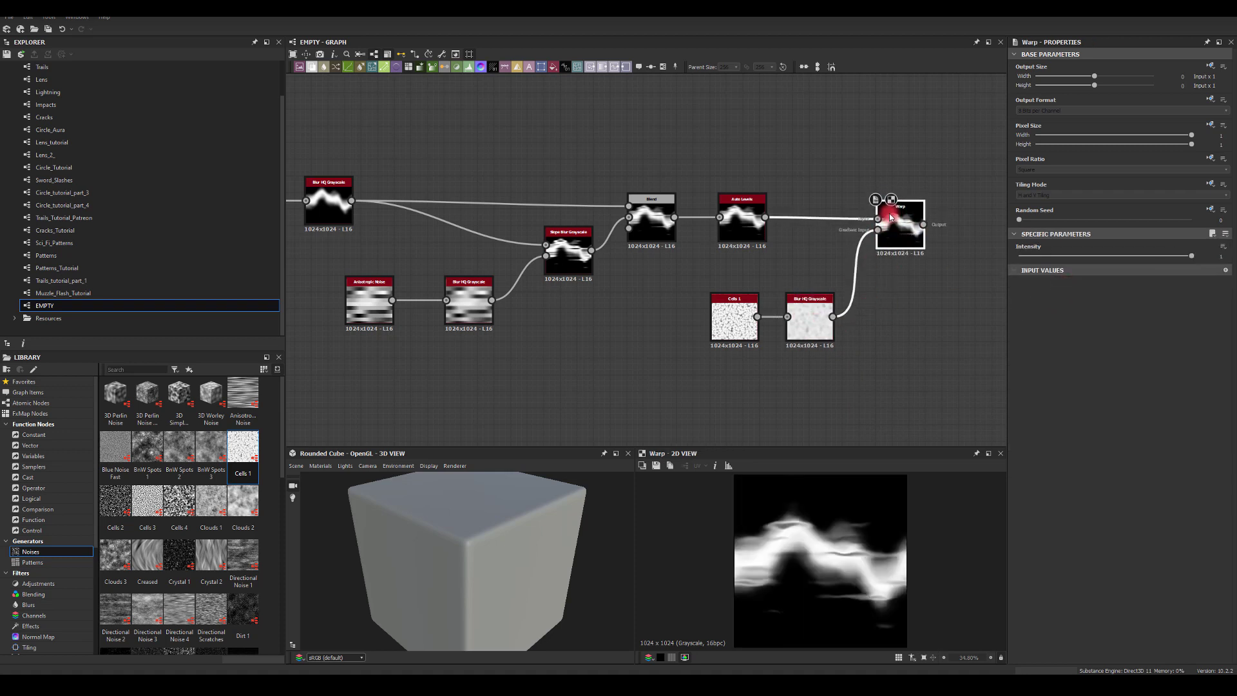
Lower the Cells 1 scale to about 8 and check the intensity of the blur that follows it.
{"action": "left_click", "coordinate": [779, 363]}
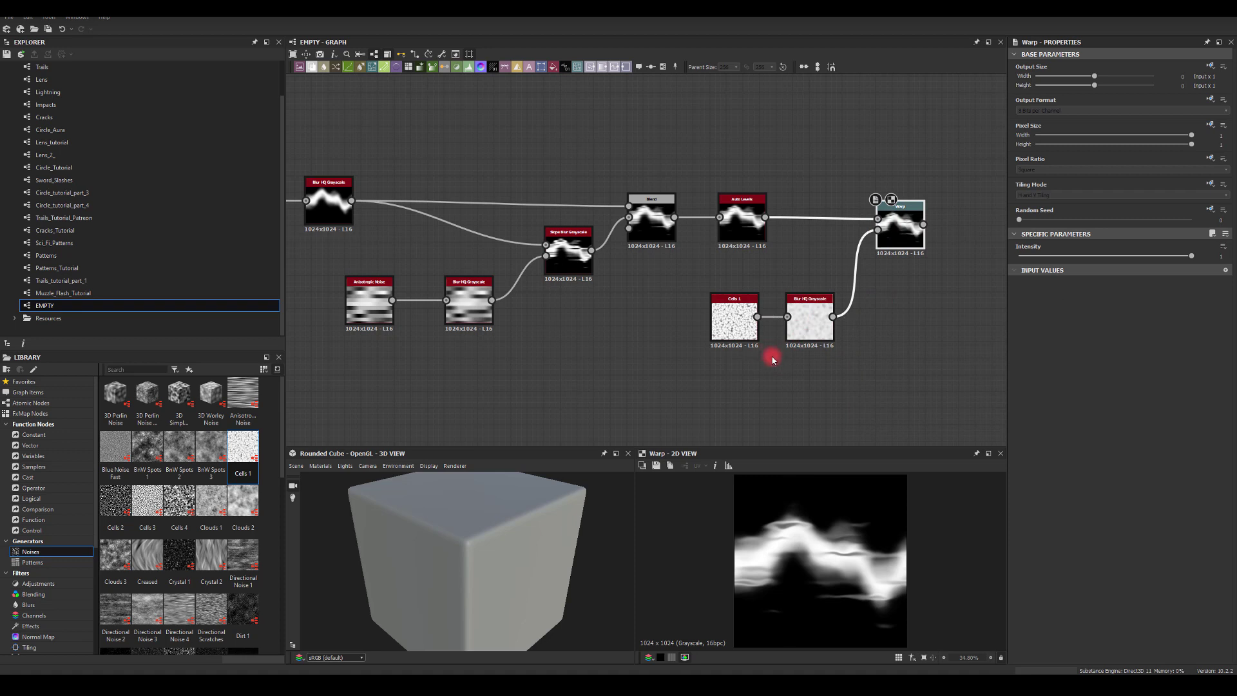
{"action": "left_click", "coordinate": [730, 319]}
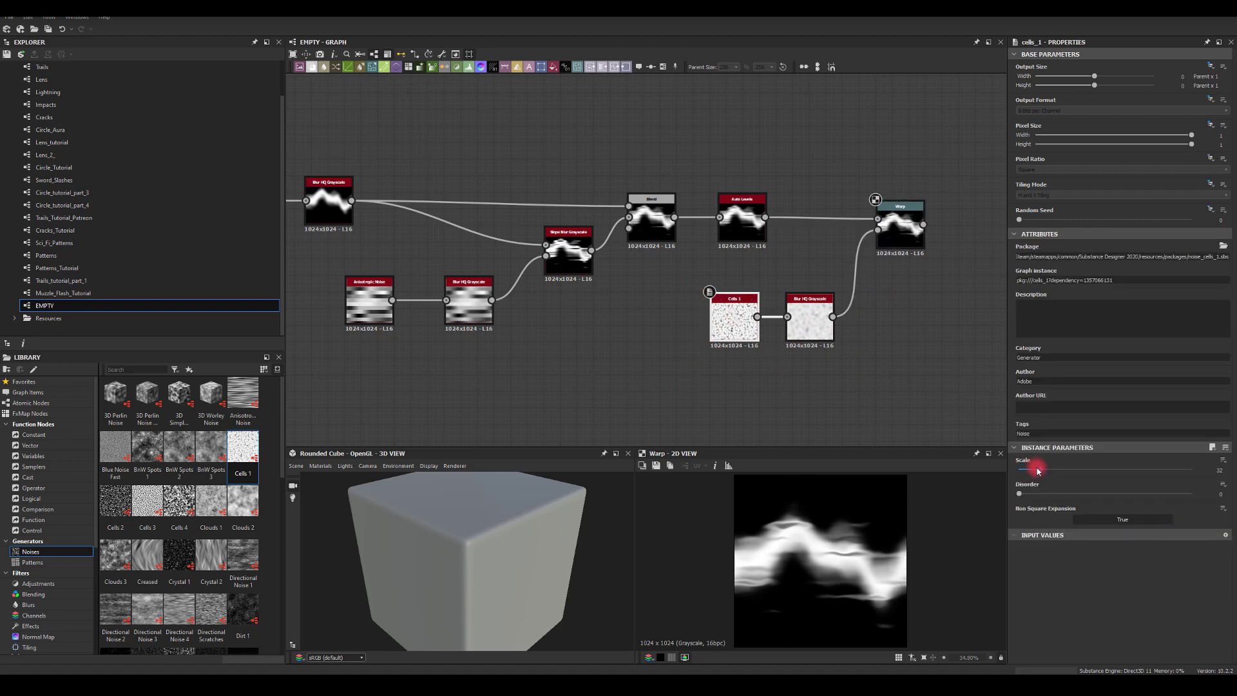
{"action": "left_click_drag", "start_coordinate": [1037, 471], "coordinate": [1025, 474]}
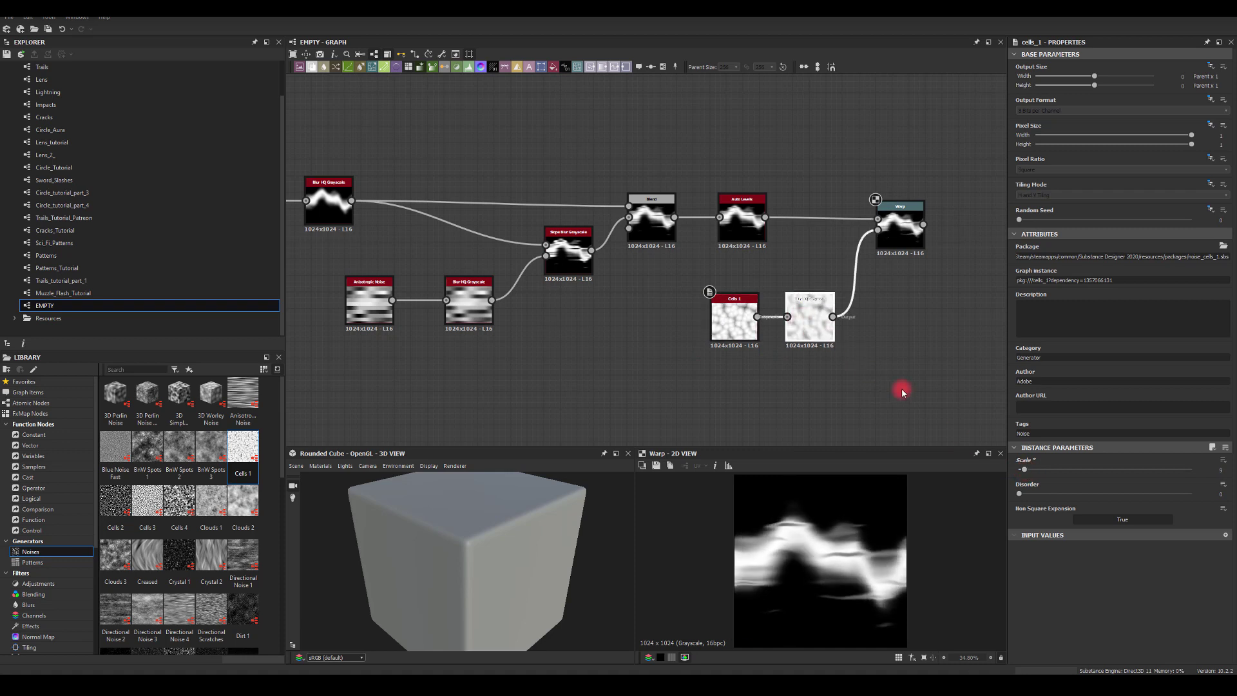
{"action": "left_click", "coordinate": [810, 319]}
{"action": "mouse_move", "coordinate": [1121, 469]}
{"action": "left_mouse_down"}
{"action": "mouse_move", "coordinate": [1059, 465]}
{"action": "mouse_move", "coordinate": [1123, 470]}
{"action": "left_mouse_up"}
Raise the new Warp node's intensity to 5 and fine-tune it to about 4.08.
{"action": "left_click", "coordinate": [899, 219]}
{"action": "type", "text": "5"}
{"action": "key", "text": "Return"}
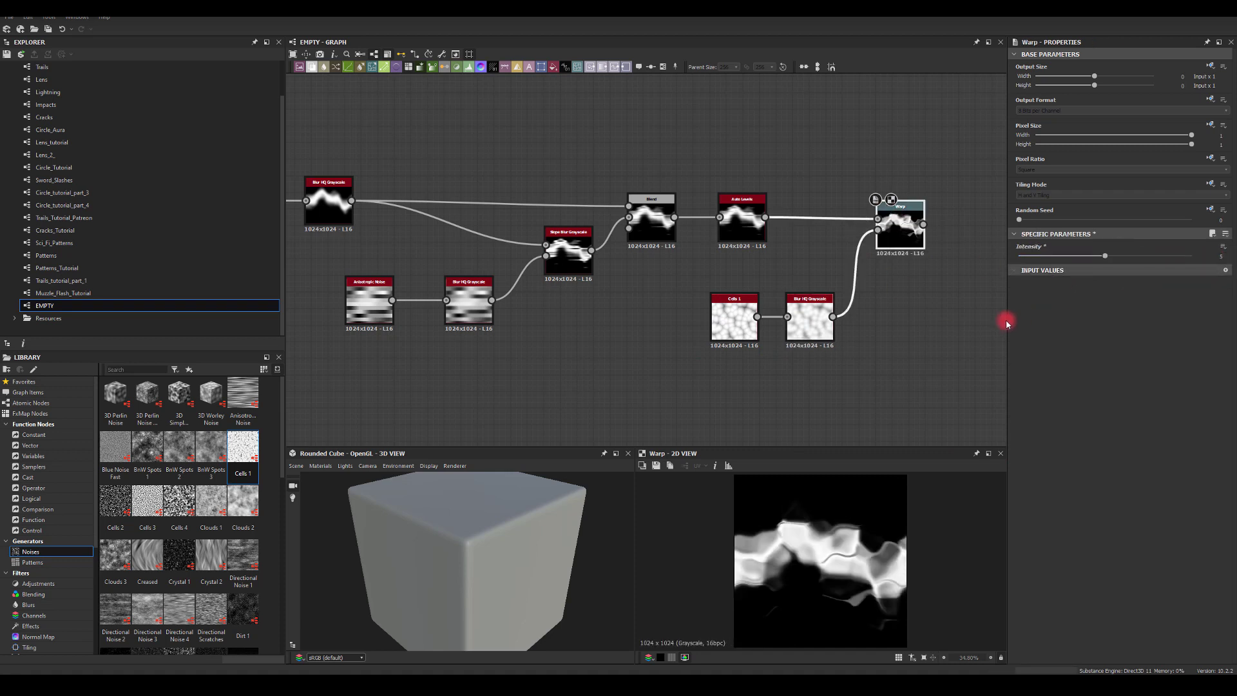
{"action": "left_click_drag", "start_coordinate": [1100, 260], "coordinate": [1100, 288]}
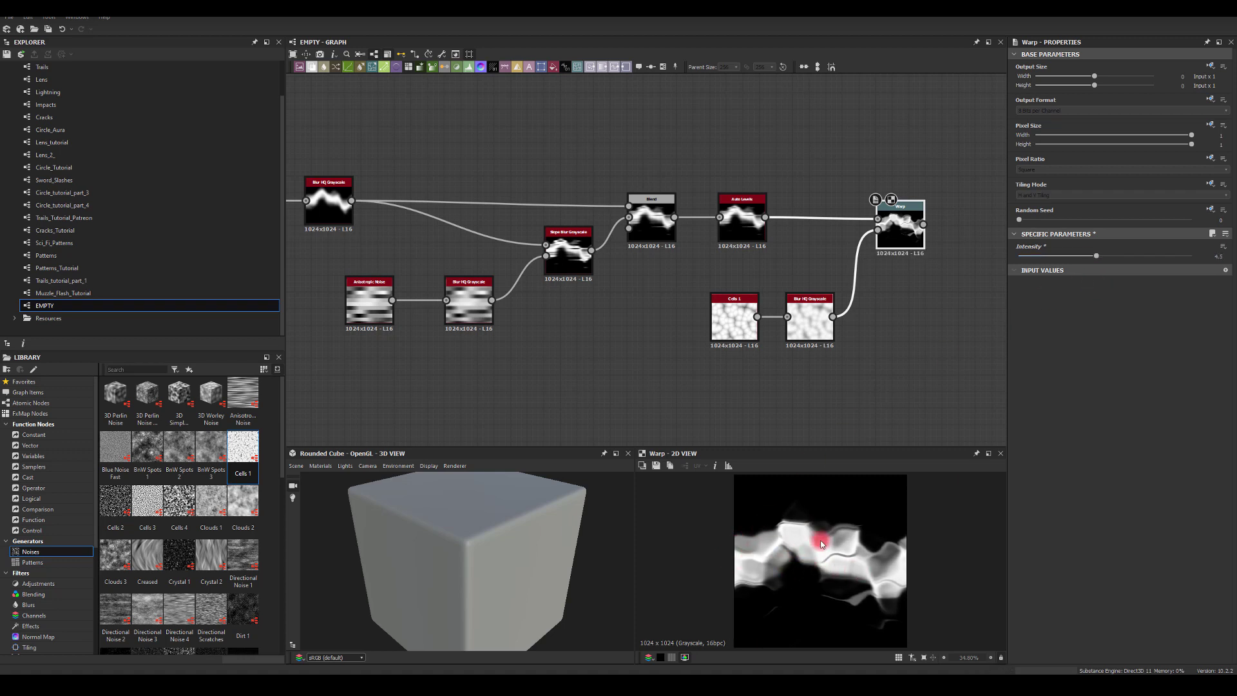
{"action": "left_click_drag", "start_coordinate": [1103, 256], "coordinate": [1090, 264]}
Move the Warp node closer to its inputs and feed it into a new Blur HQ Grayscale node with an intensity of about 3.17.
{"action": "left_click_drag", "start_coordinate": [899, 221], "coordinate": [867, 258]}
{"action": "middle_click_drag", "start_coordinate": [878, 357], "coordinate": [643, 353]}
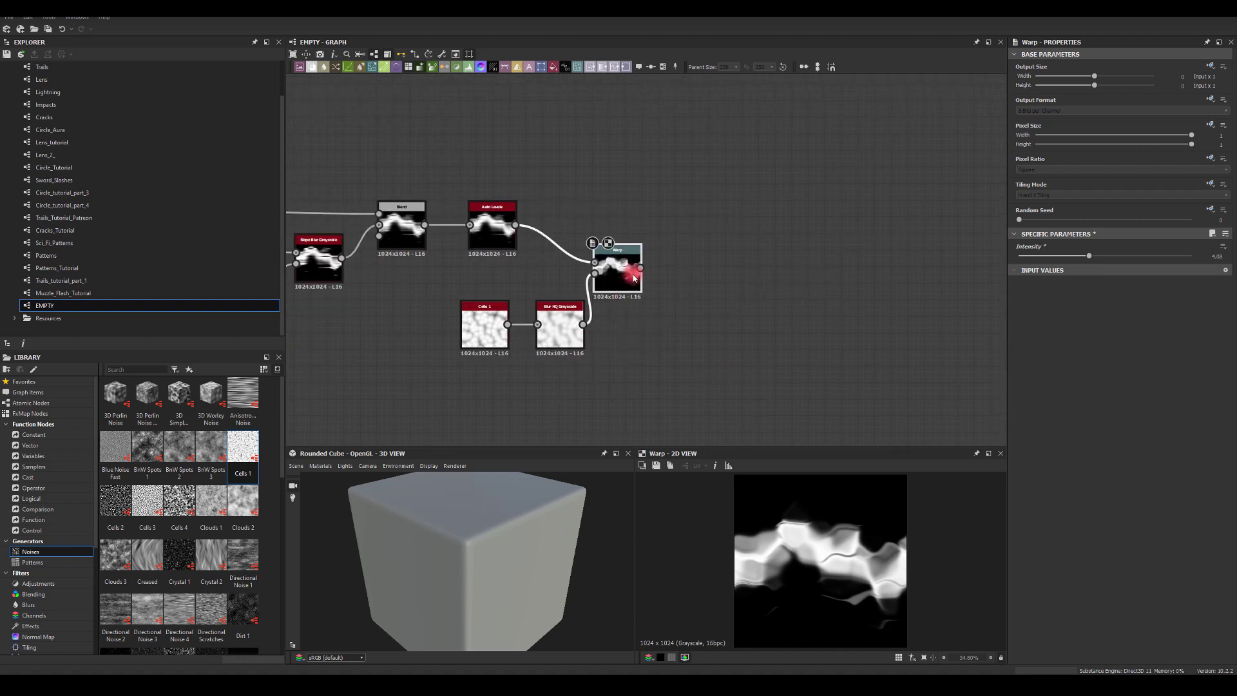
{"action": "left_click_drag", "start_coordinate": [642, 269], "coordinate": [698, 262]}
{"action": "type", "text": "blur"}
{"action": "left_click", "coordinate": [750, 289]}
{"action": "left_click", "coordinate": [1056, 354]}
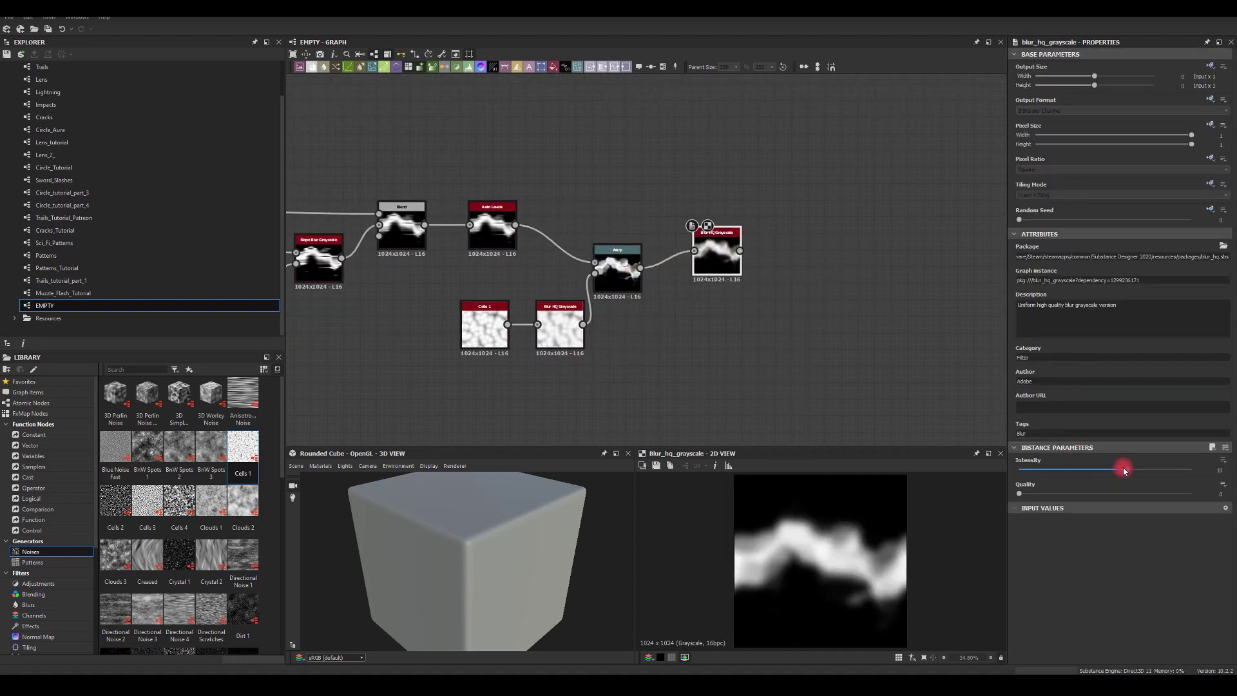
{"action": "left_click_drag", "start_coordinate": [1125, 471], "coordinate": [1054, 477]}
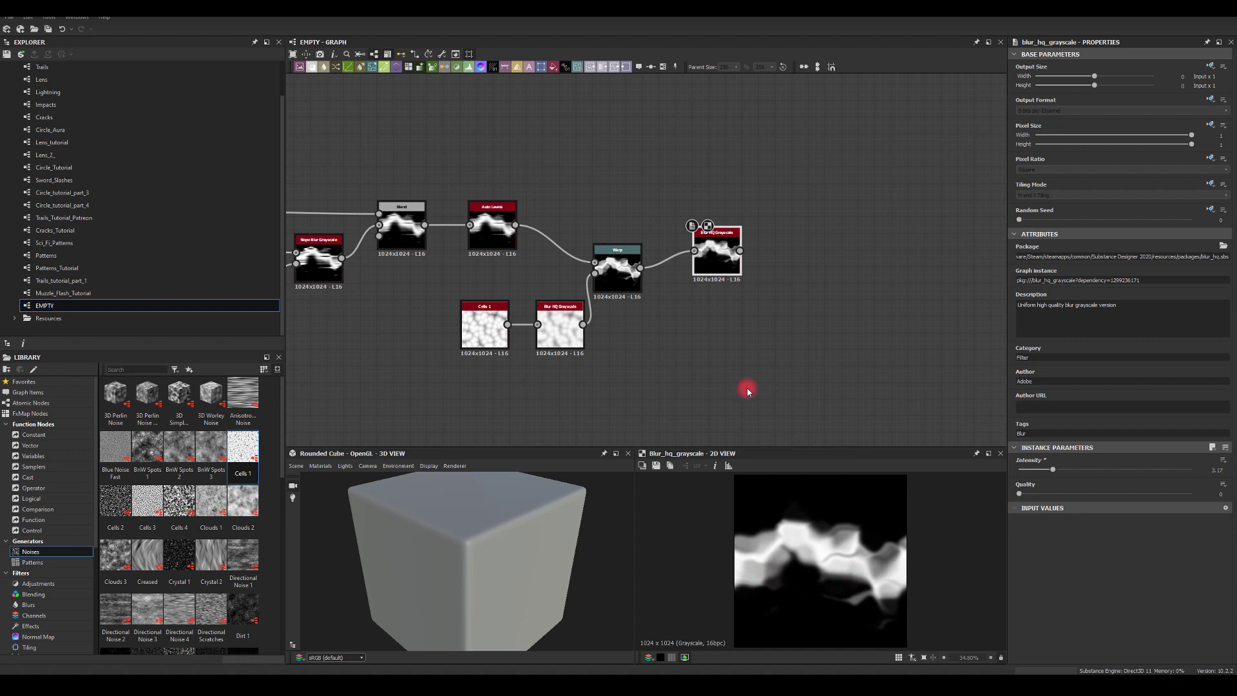
Branch the earlier blurred band into another Blur HQ Grayscale node placed above the Warp chain.
{"action": "middle_click_drag", "start_coordinate": [718, 368], "coordinate": [778, 340]}
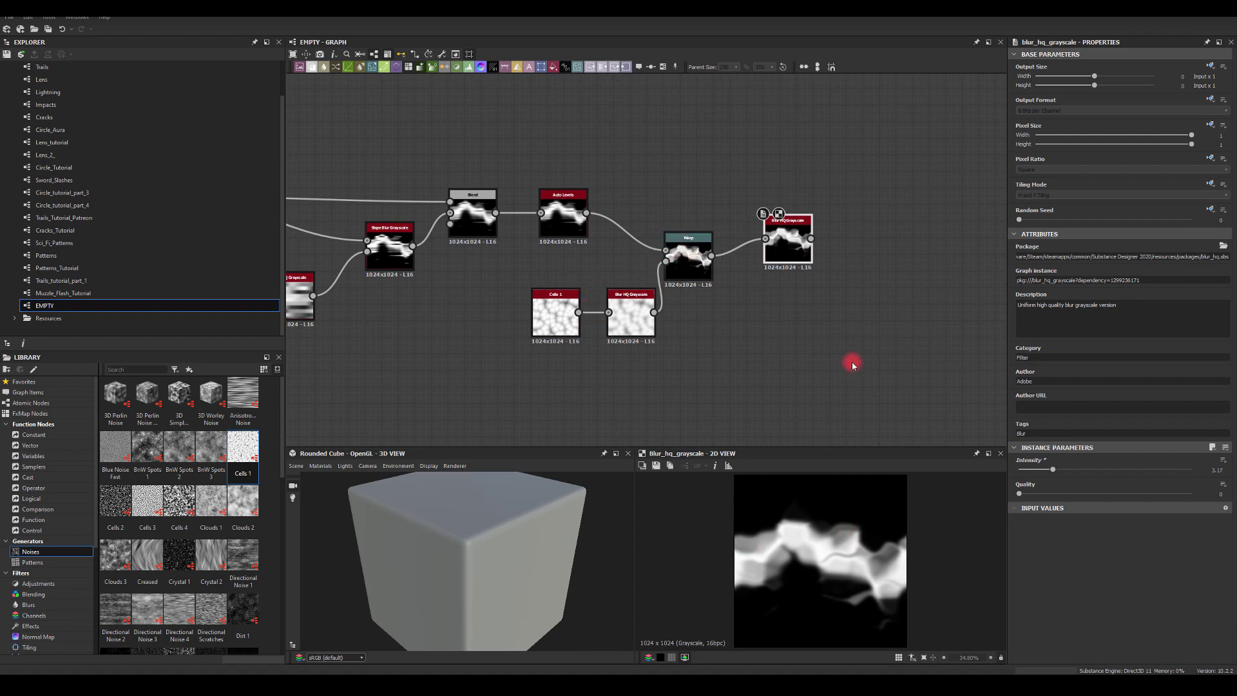
{"action": "middle_click_drag", "start_coordinate": [856, 353], "coordinate": [723, 243]}
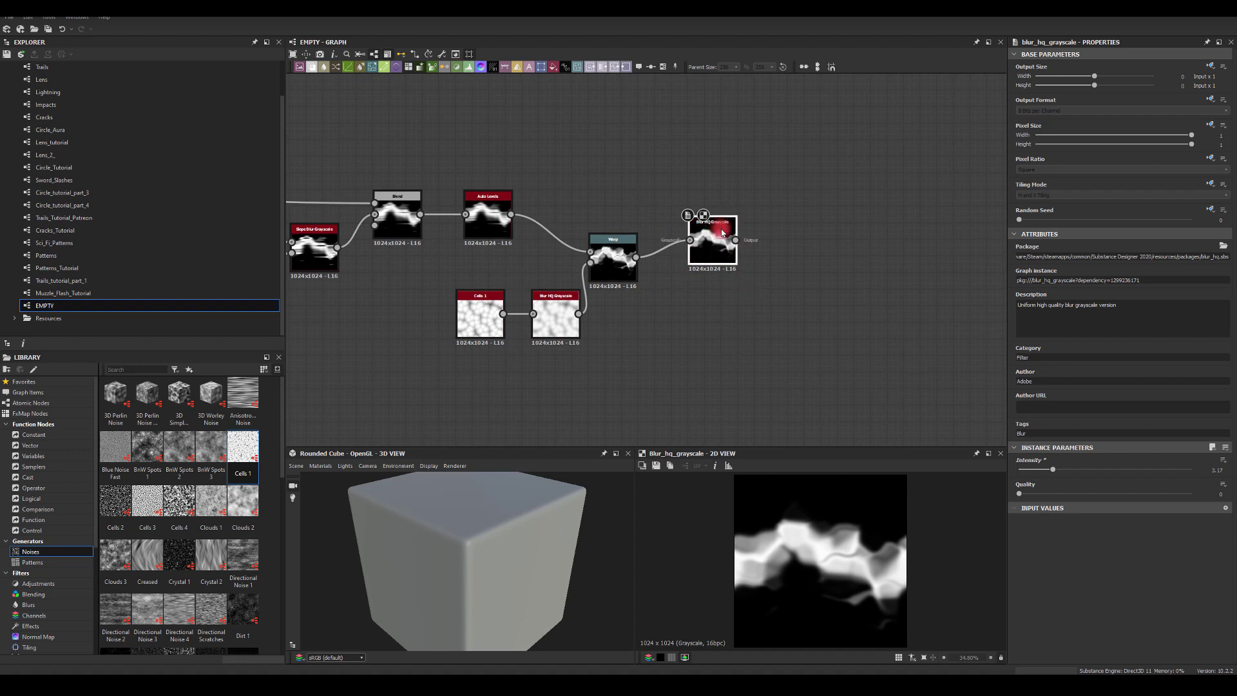
{"action": "middle_click_drag", "start_coordinate": [464, 209], "coordinate": [614, 311]}
{"action": "left_click_drag", "start_coordinate": [350, 220], "coordinate": [845, 152]}
{"action": "type", "text": "bl"}
{"action": "left_click", "coordinate": [886, 196]}
{"action": "middle_click_drag", "start_coordinate": [908, 204], "coordinate": [743, 219]}
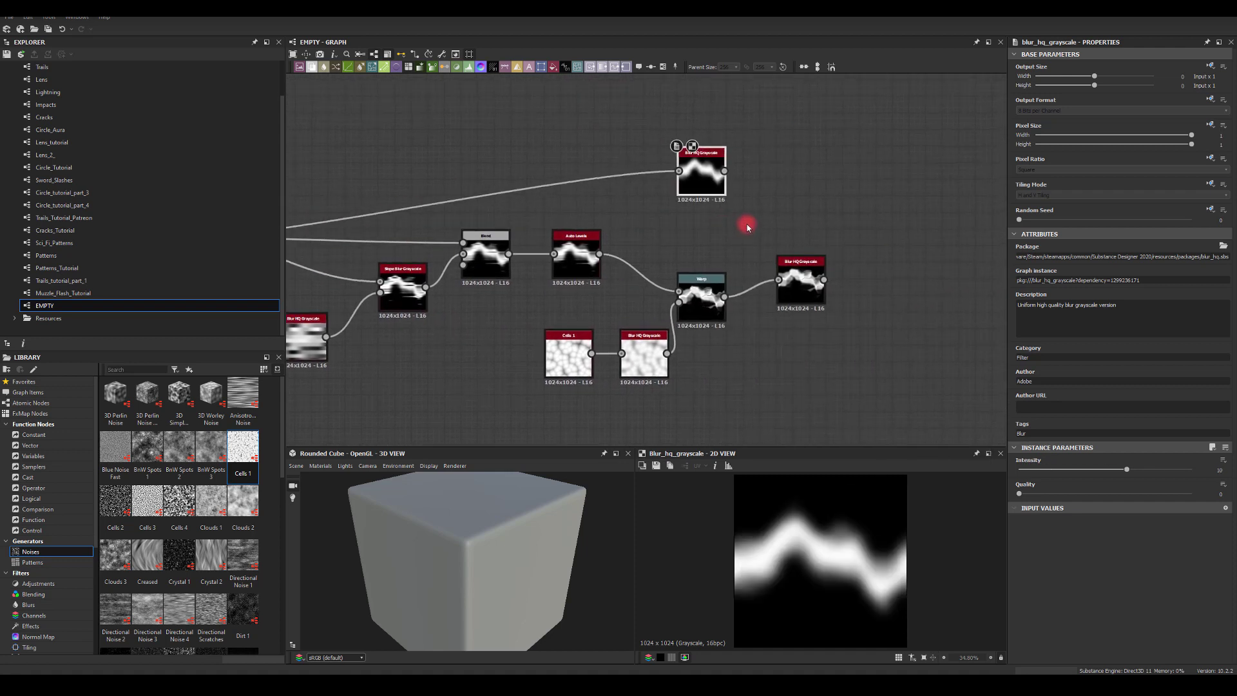
Combine the upper blurred band and the blurred Warp output in a new Blend node.
{"action": "left_click_drag", "start_coordinate": [723, 171], "coordinate": [925, 236]}
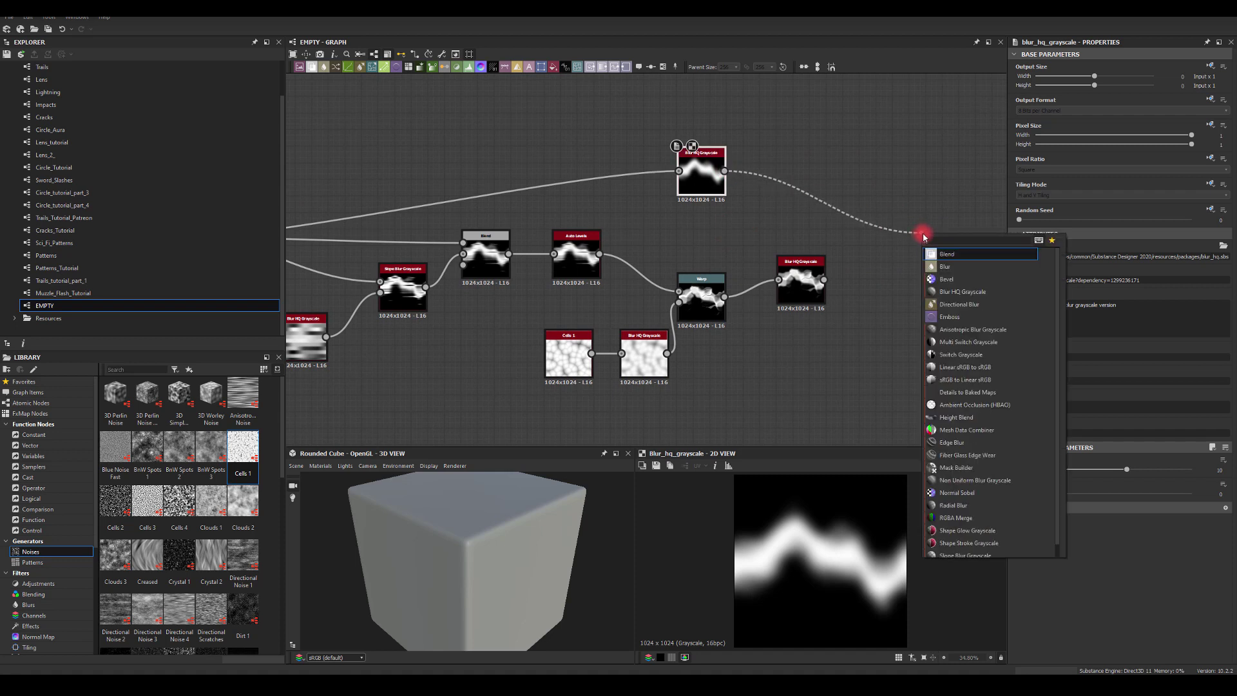
{"action": "type", "text": "bl"}
{"action": "left_click", "coordinate": [945, 254]}
{"action": "mouse_move", "coordinate": [824, 279]}
{"action": "left_mouse_down"}
{"action": "mouse_move", "coordinate": [933, 240]}
{"action": "mouse_move", "coordinate": [912, 259]}
{"action": "left_mouse_up"}
Try the Max (Lighten) and Min (Darken) blending modes on the new Blend node.
{"action": "left_click", "coordinate": [1026, 282]}
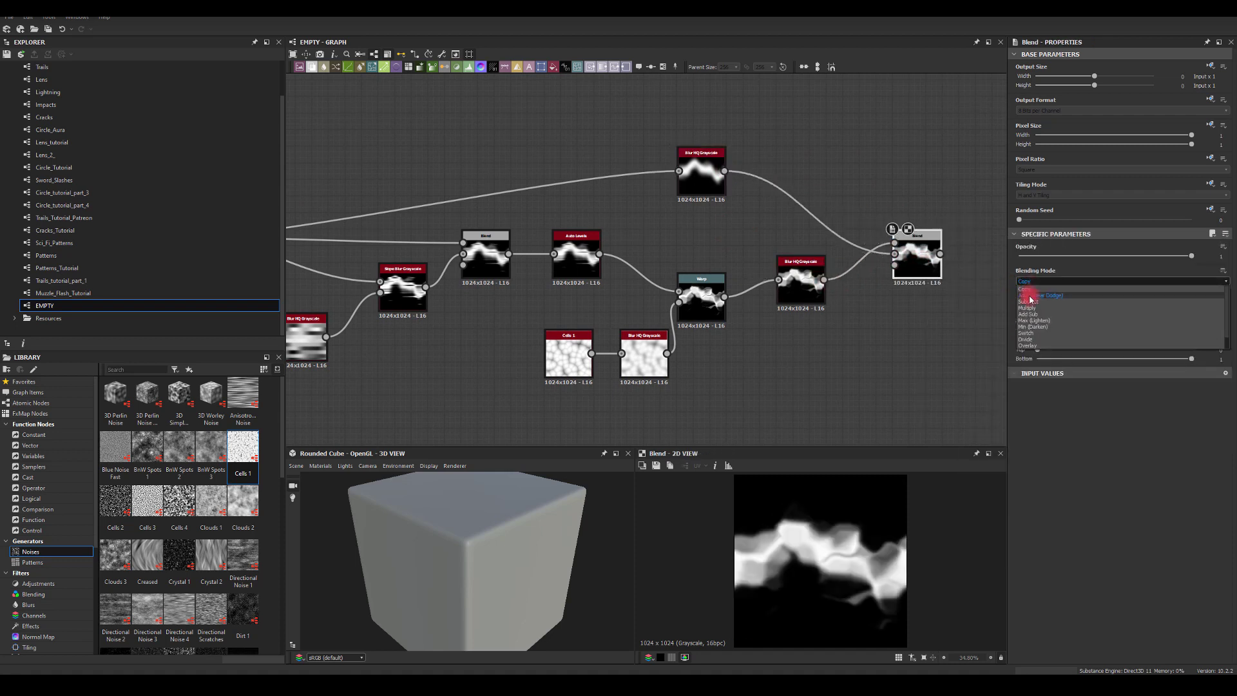
{"action": "left_click", "coordinate": [1028, 290]}
{"action": "left_click", "coordinate": [1028, 283]}
{"action": "left_click", "coordinate": [1031, 321]}
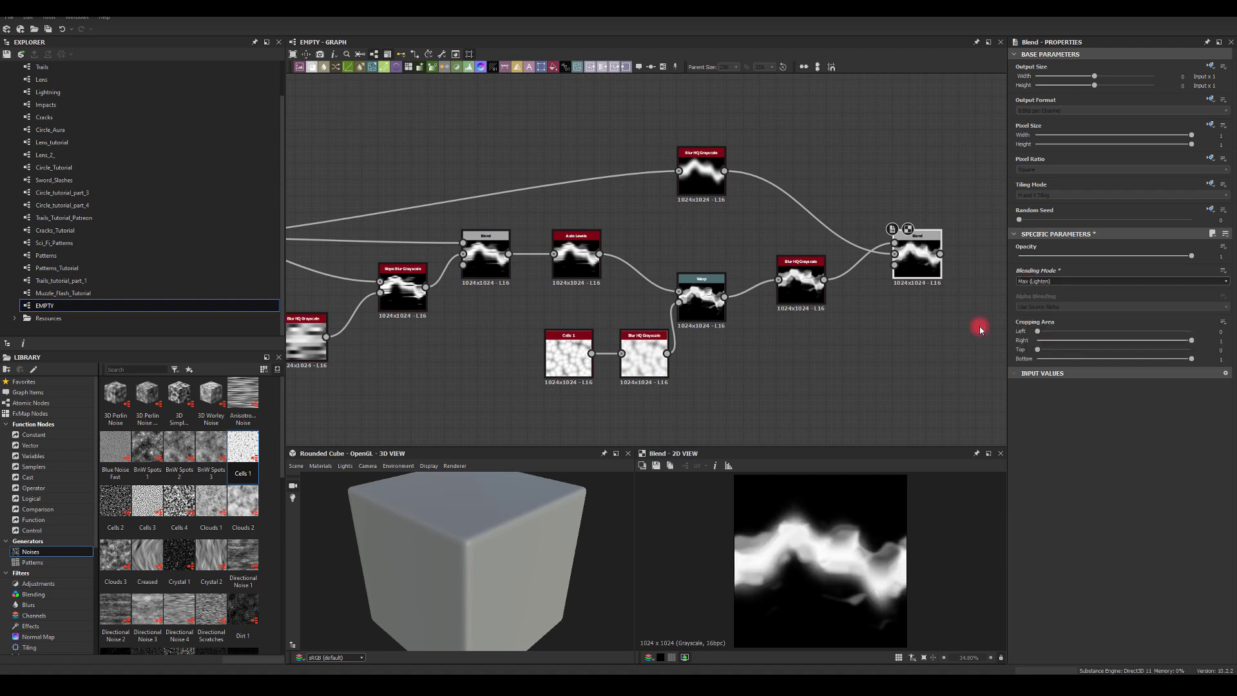
{"action": "left_click", "coordinate": [1030, 282]}
{"action": "left_click", "coordinate": [1026, 330]}
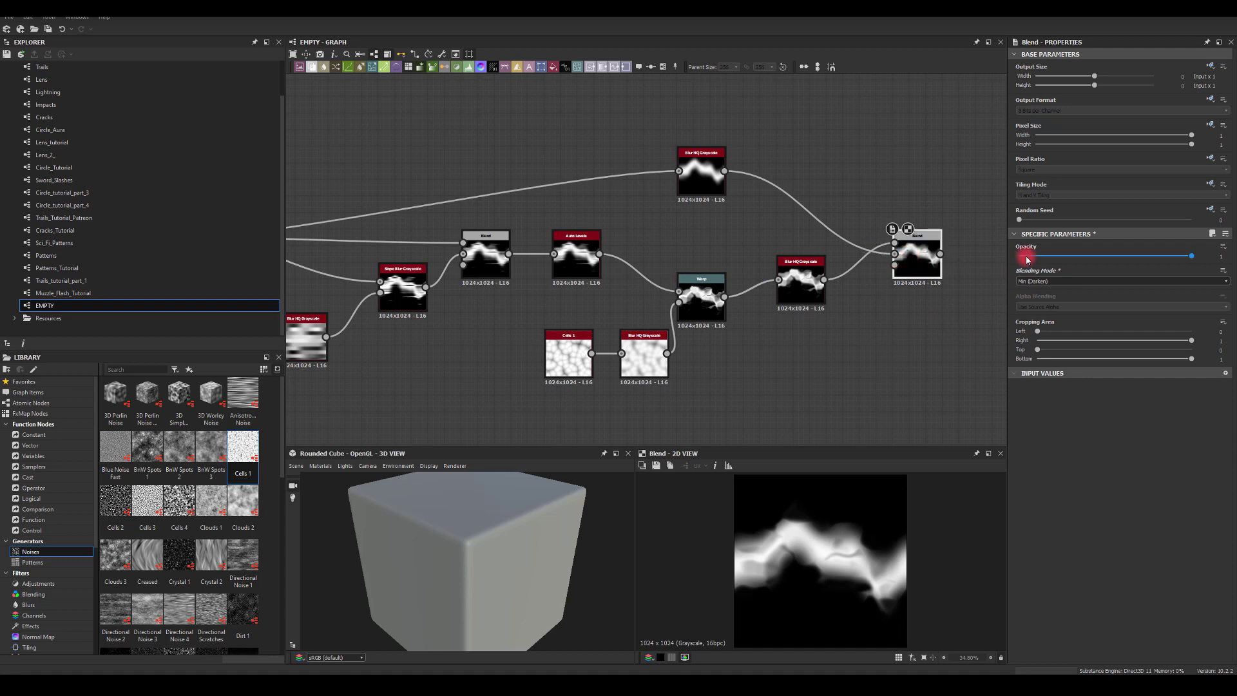
Swap the Blend inputs so the upper blur becomes the foreground, and set the blending mode to Max (Lighten).
{"action": "left_click_drag", "start_coordinate": [831, 277], "coordinate": [894, 254]}
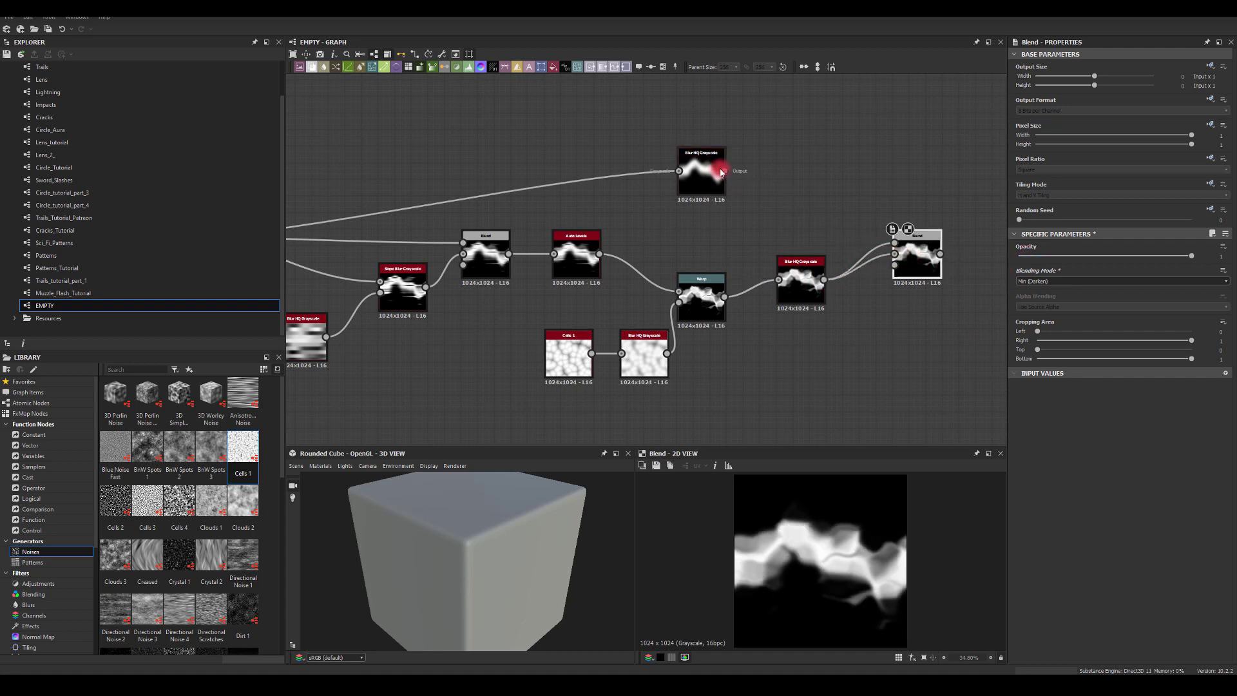
{"action": "left_click_drag", "start_coordinate": [724, 171], "coordinate": [894, 243]}
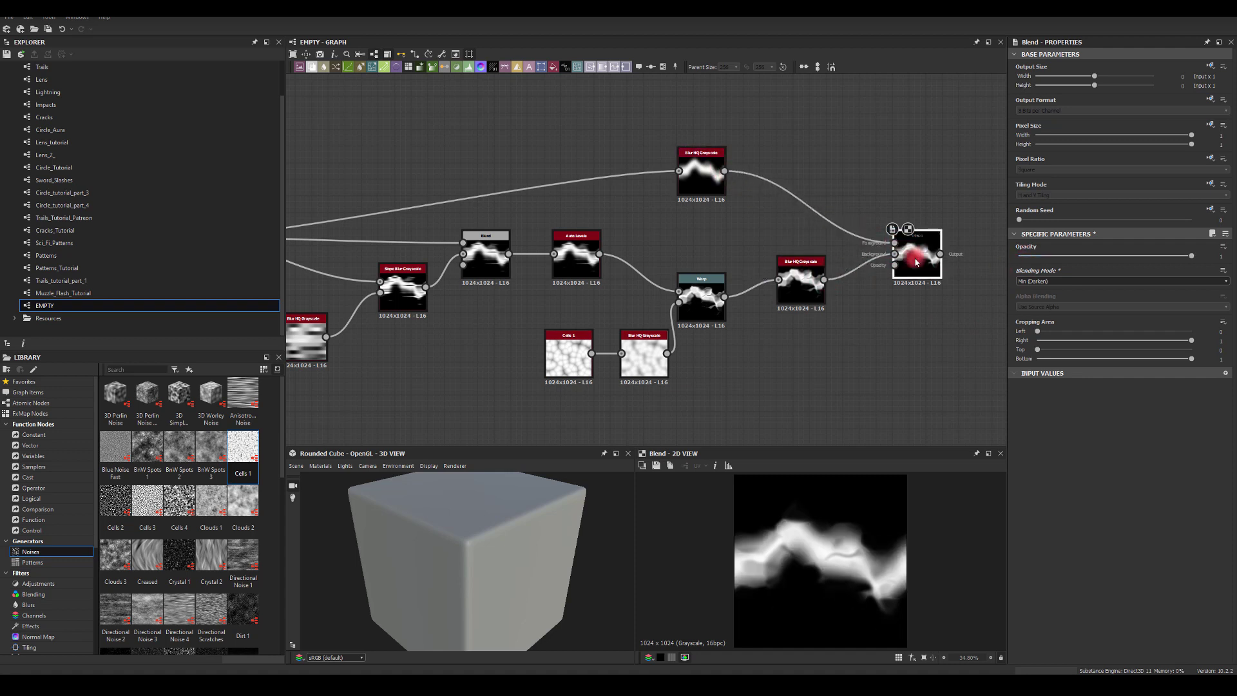
{"action": "left_click", "coordinate": [1030, 282]}
{"action": "left_click", "coordinate": [1028, 324]}
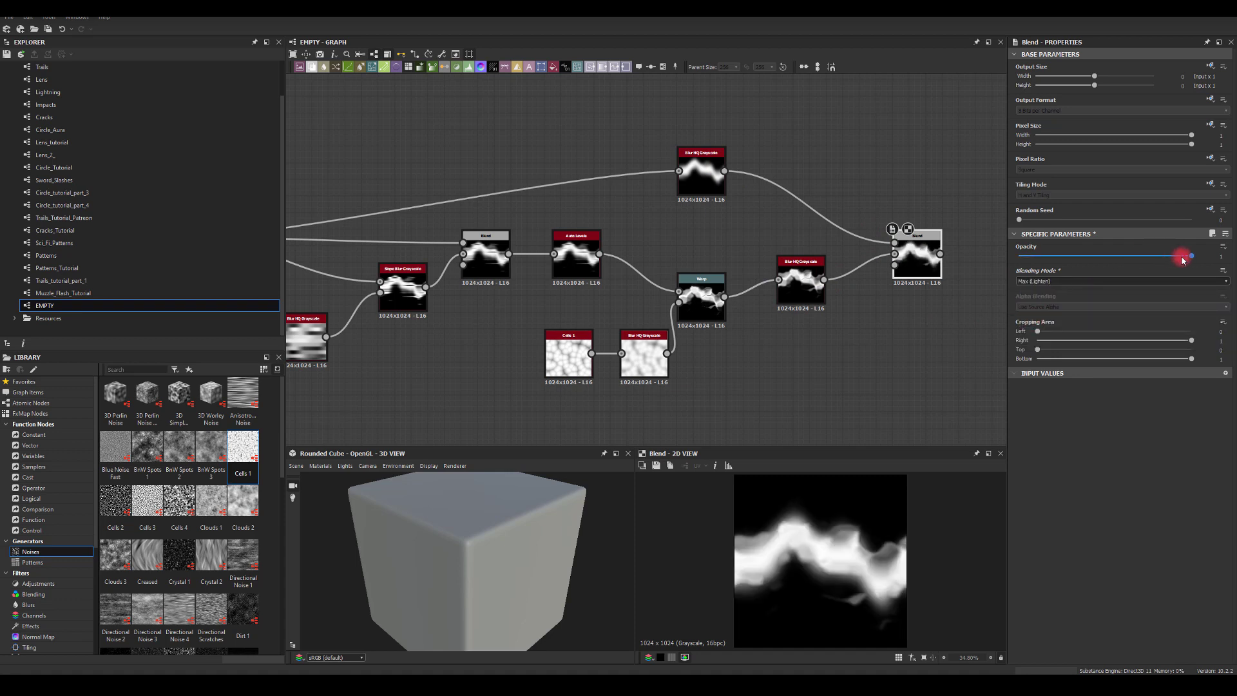
Reduce the upper blur's intensity to 0 and lower the Blend opacity to about 0.33.
{"action": "left_click_drag", "start_coordinate": [1191, 256], "coordinate": [1108, 285]}
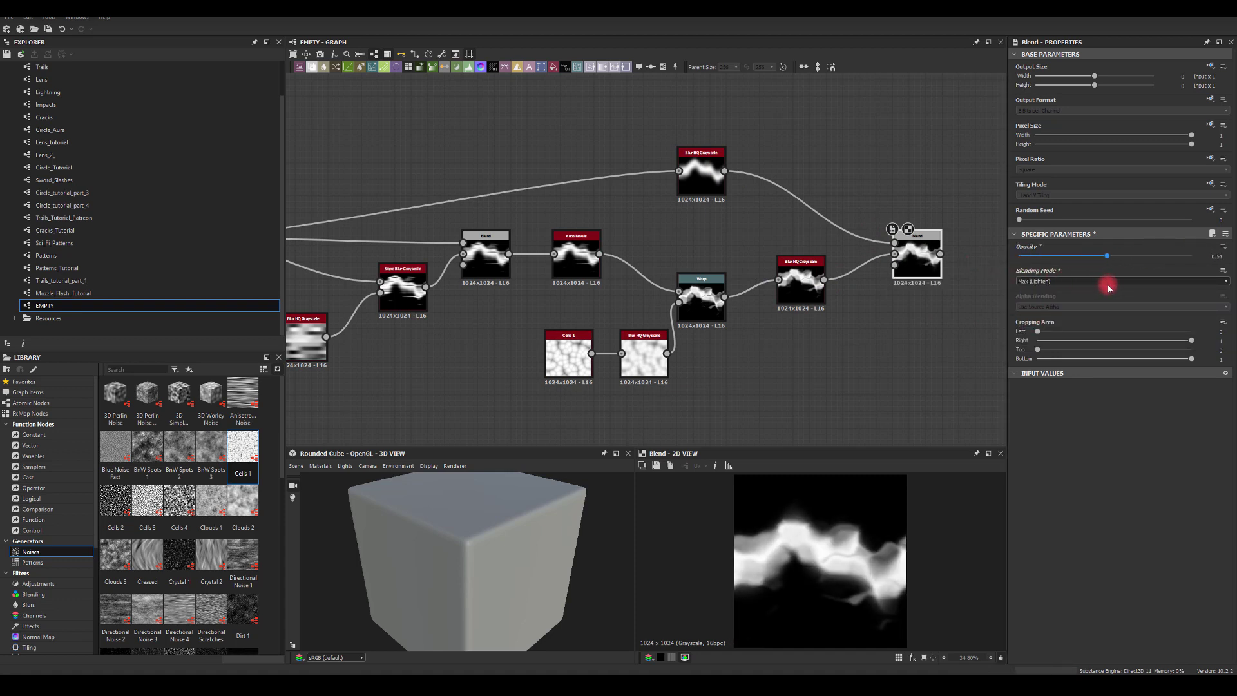
{"action": "left_click", "coordinate": [703, 182]}
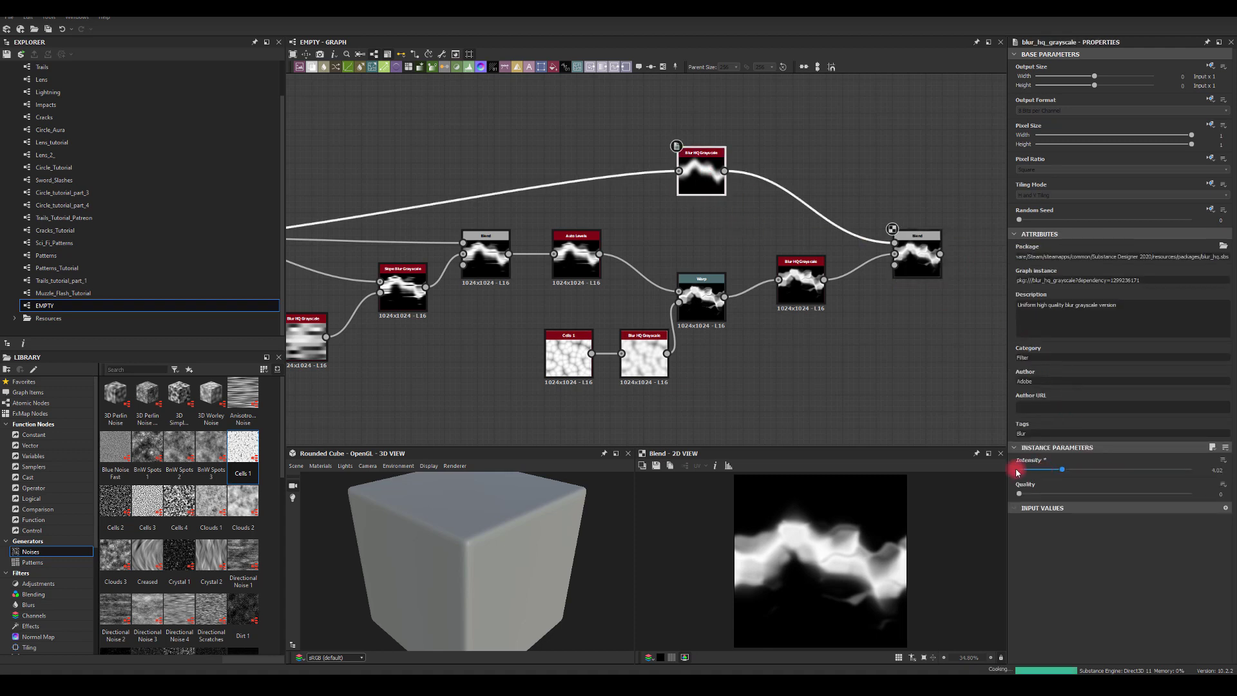
{"action": "left_click_drag", "start_coordinate": [994, 472], "coordinate": [1013, 493]}
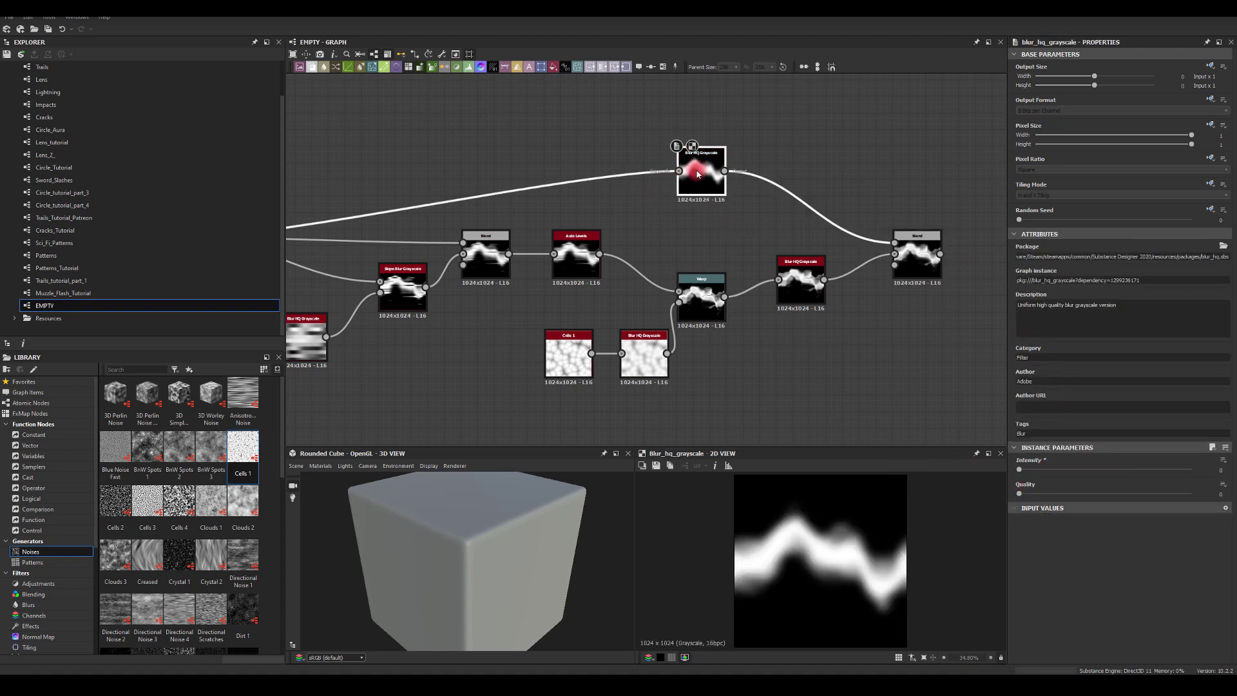
{"action": "left_click", "coordinate": [914, 251]}
{"action": "middle_click_drag", "start_coordinate": [920, 203], "coordinate": [858, 179]}
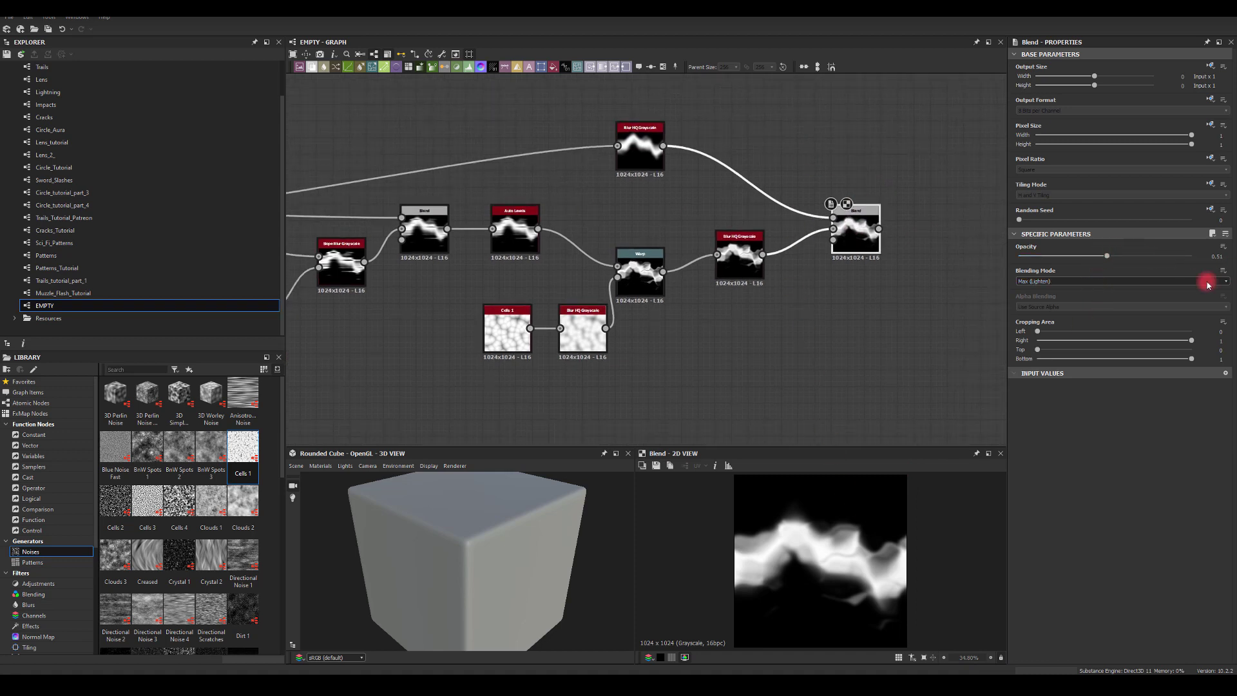
{"action": "left_click_drag", "start_coordinate": [1112, 254], "coordinate": [1032, 291]}
Delete the upper Blur HQ Grayscale node and the final Blend node.
{"action": "left_click", "coordinate": [649, 152]}
{"action": "key", "text": "Delete"}
{"action": "left_click", "coordinate": [852, 226]}
{"action": "left_click_drag", "start_coordinate": [852, 225], "coordinate": [831, 246]}
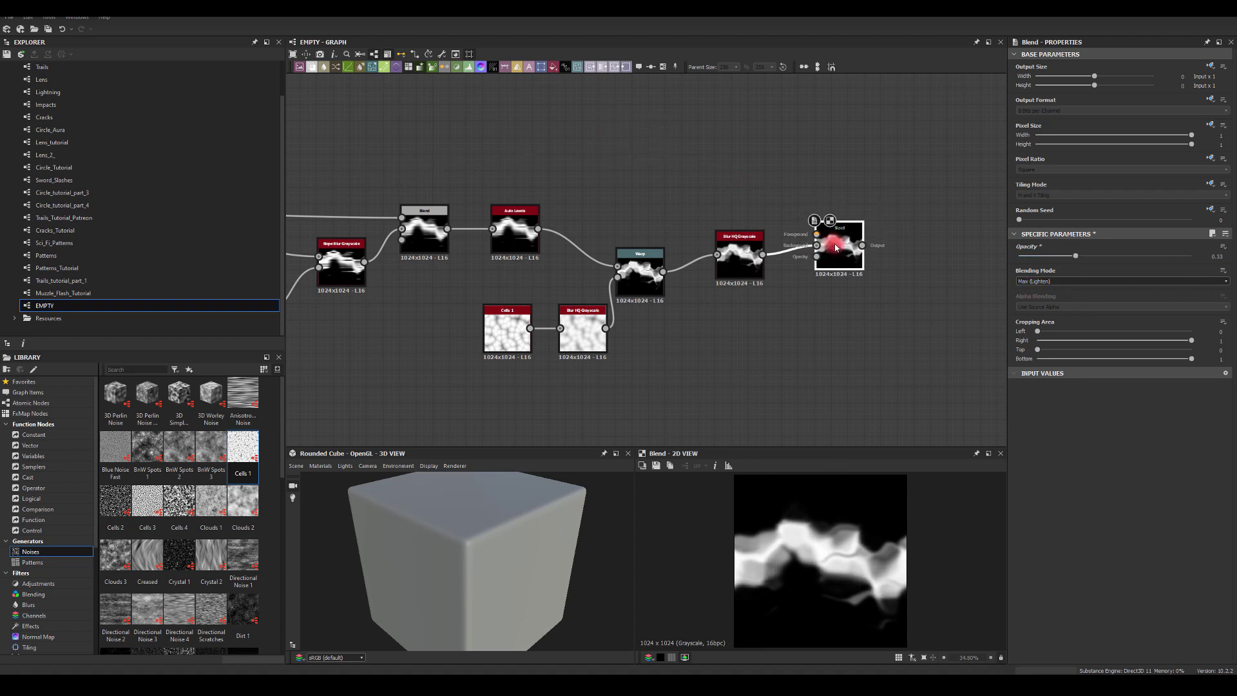
{"action": "key", "text": "Delete"}
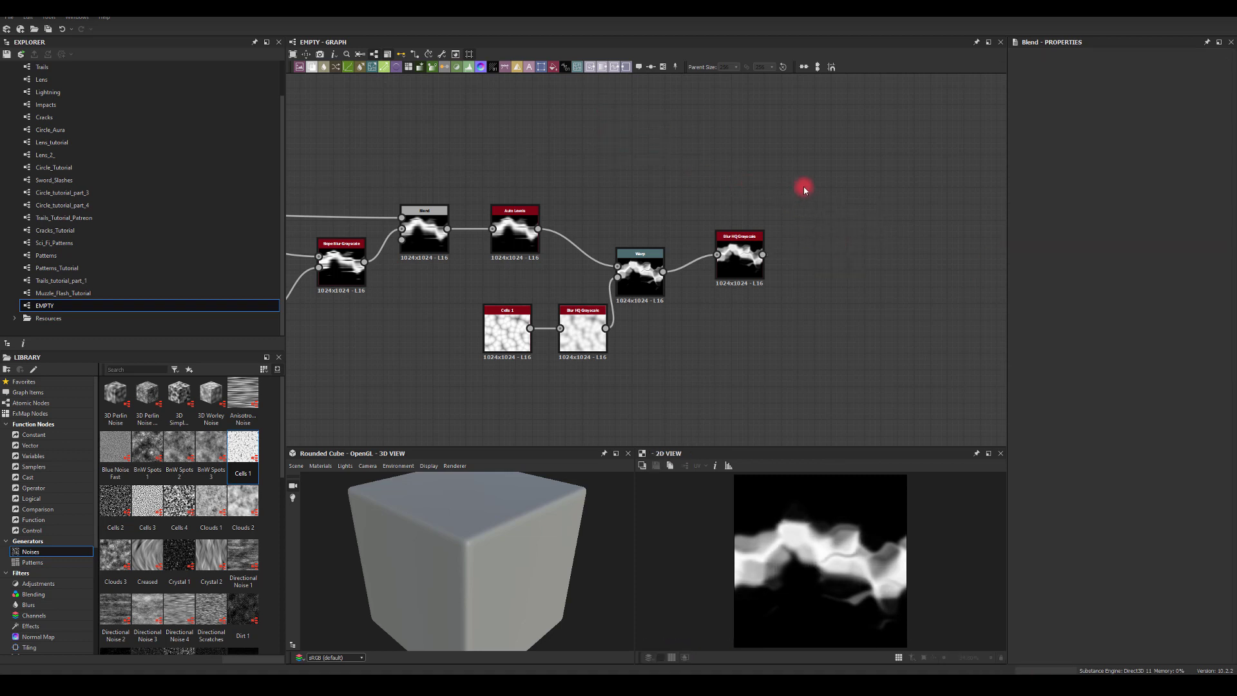
Move the last Blur HQ Grayscale node beside the Warp and feed it into a new Directional Warp node.
{"action": "middle_click_drag", "start_coordinate": [803, 190], "coordinate": [776, 187]}
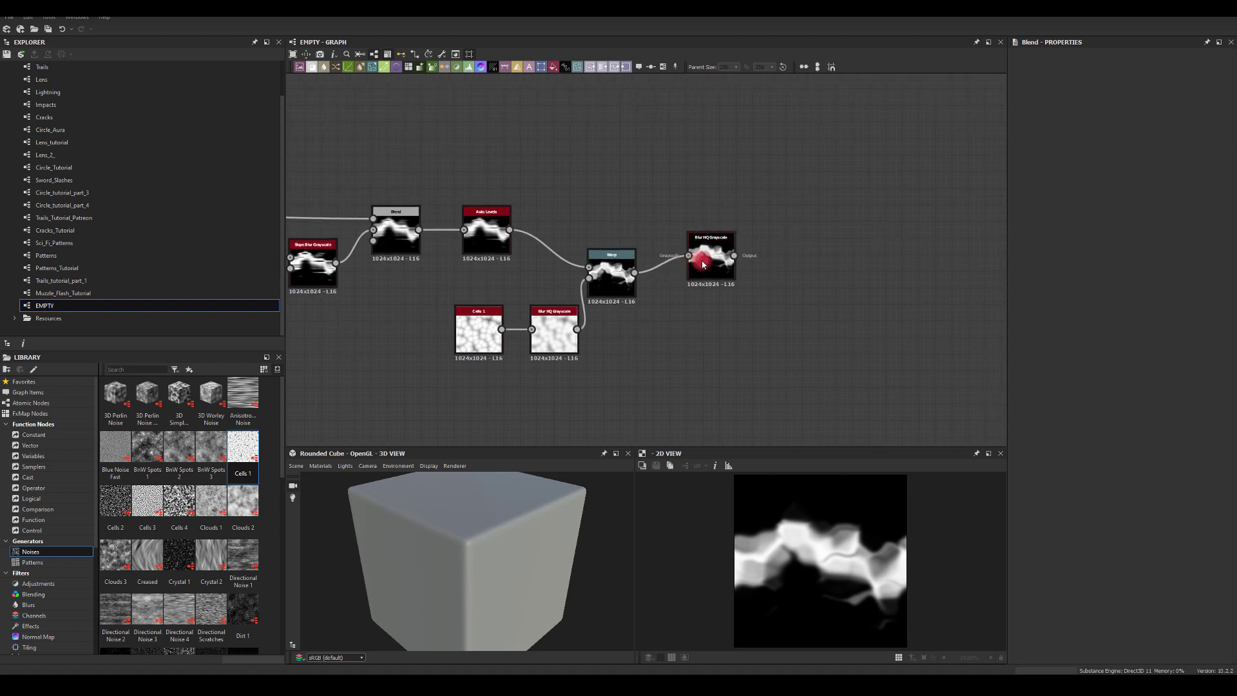
{"action": "left_click_drag", "start_coordinate": [713, 259], "coordinate": [686, 276]}
{"action": "middle_click_drag", "start_coordinate": [686, 275], "coordinate": [735, 196]}
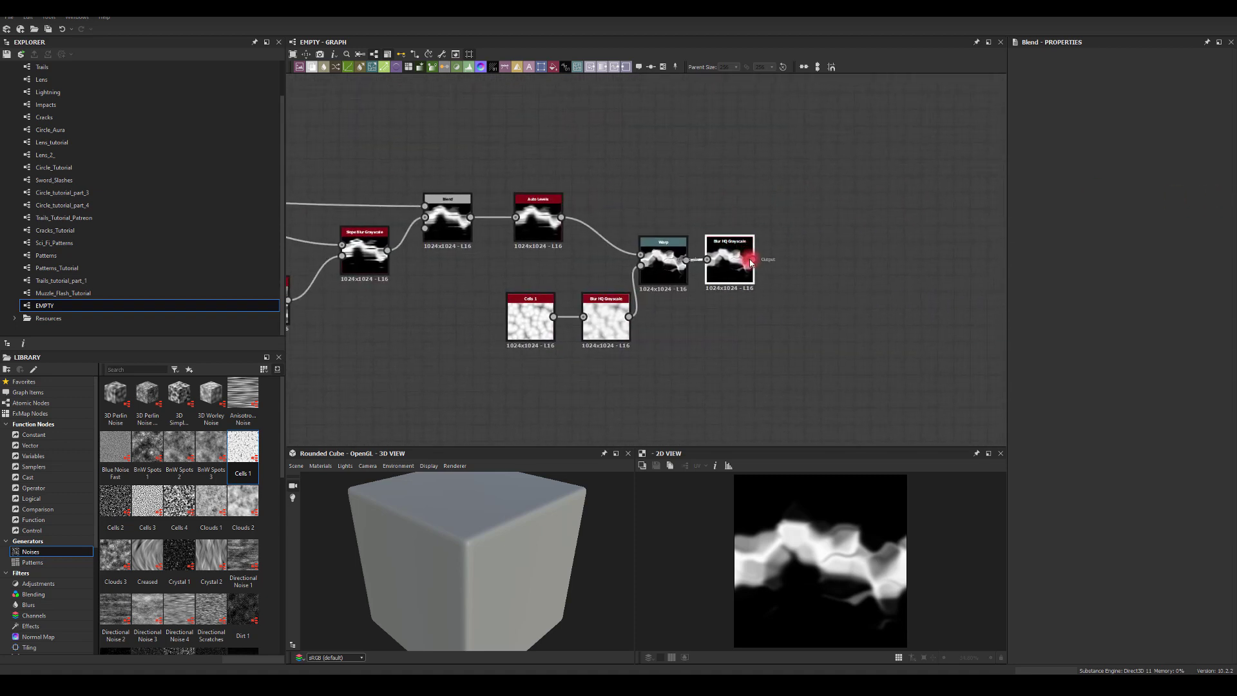
{"action": "left_click_drag", "start_coordinate": [751, 261], "coordinate": [865, 264]}
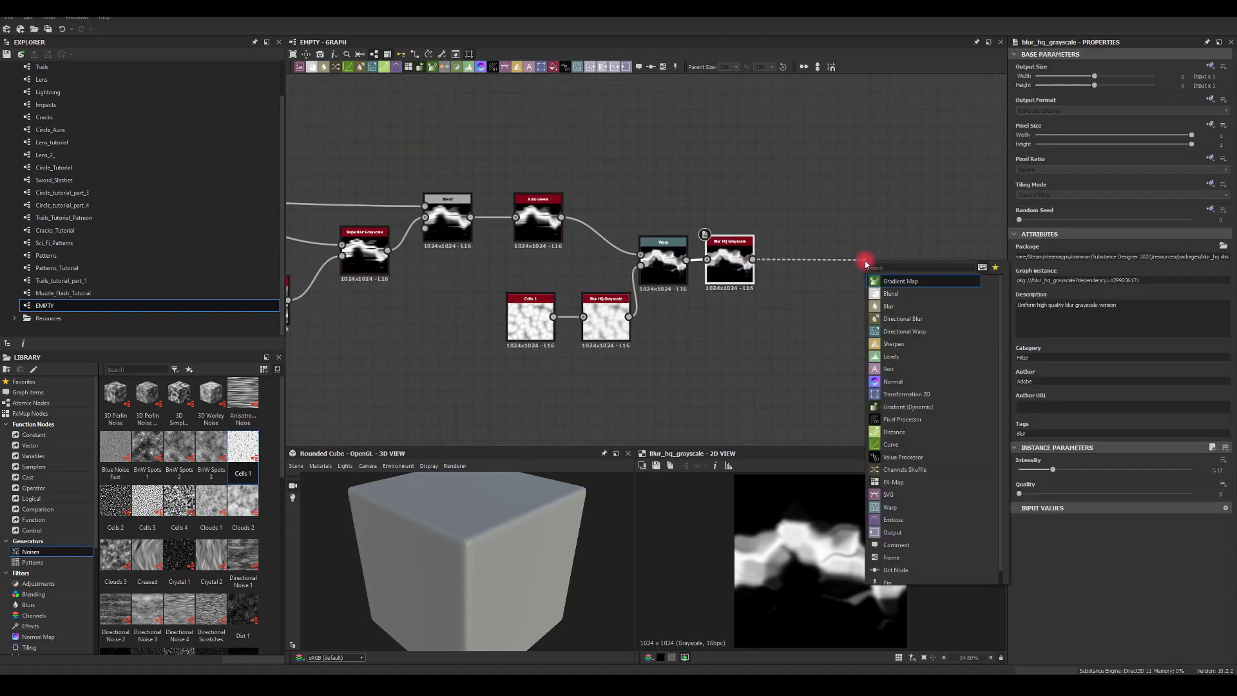
{"action": "type", "text": "dire"}
{"action": "left_click", "coordinate": [896, 294]}
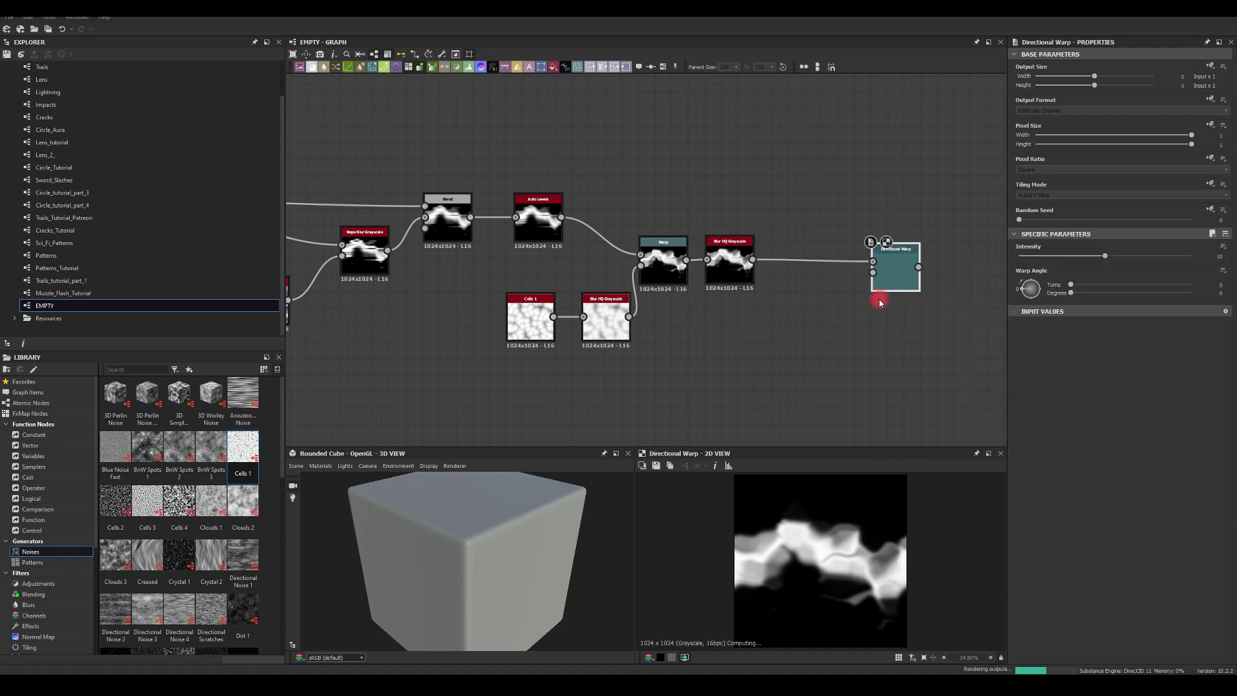
{"action": "left_click_drag", "start_coordinate": [894, 265], "coordinate": [845, 315]}
{"action": "middle_click_drag", "start_coordinate": [818, 198], "coordinate": [856, 139]}
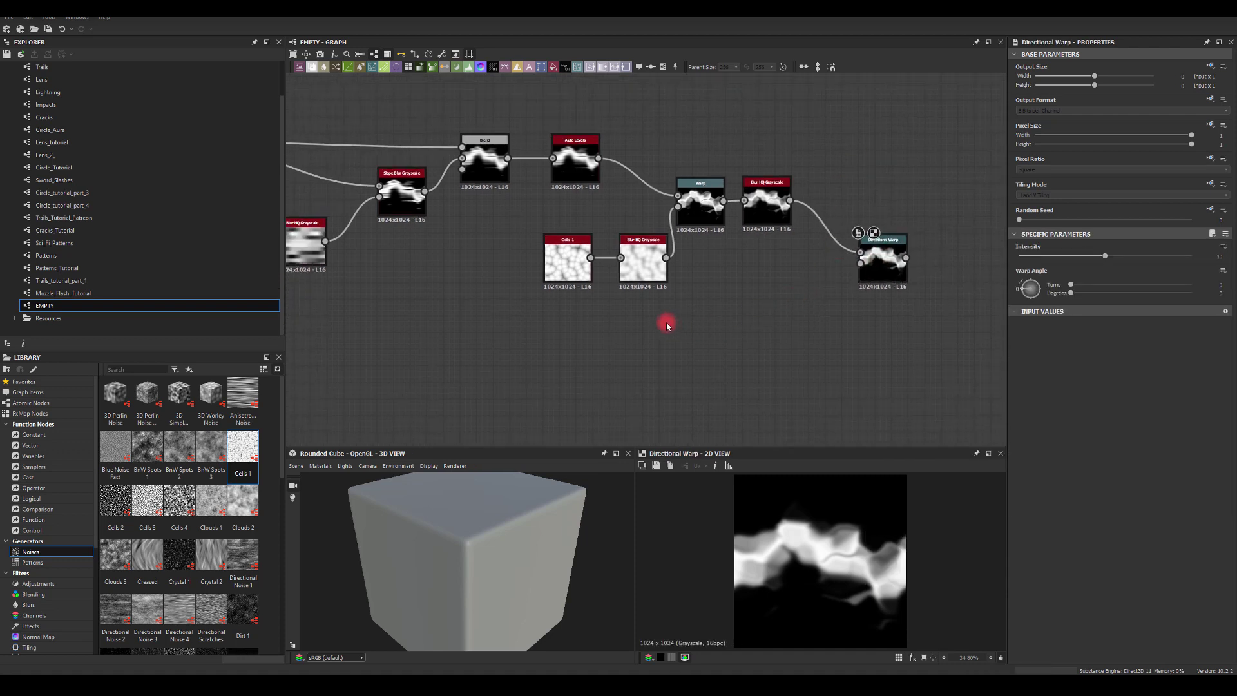
Duplicate the Anisotropic Noise and its blur below the Cells chain and connect the copy to the Directional Warp's intensity input.
{"action": "middle_click_drag", "start_coordinate": [416, 324], "coordinate": [729, 340]}
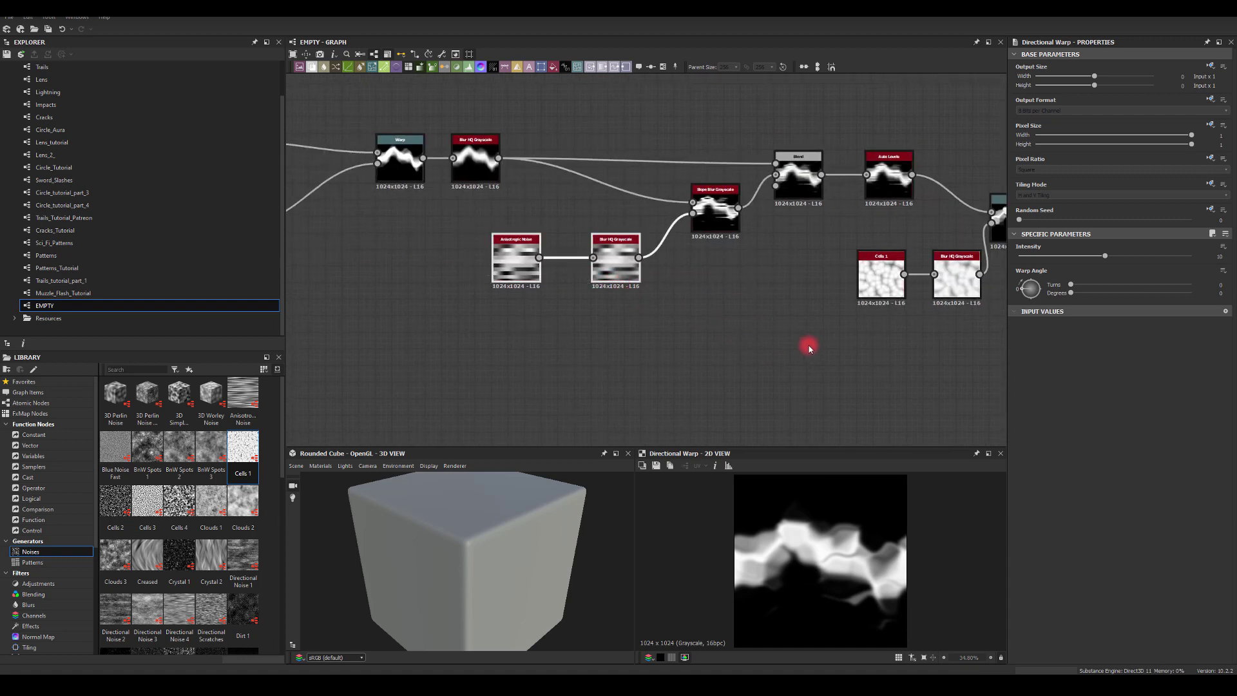
{"action": "middle_click_drag", "start_coordinate": [813, 347], "coordinate": [671, 327]}
{"action": "key", "text": "ctrl+v"}
{"action": "left_click_drag", "start_coordinate": [700, 252], "coordinate": [953, 364]}
{"action": "middle_click_drag", "start_coordinate": [917, 285], "coordinate": [680, 249]}
{"action": "left_click_drag", "start_coordinate": [713, 327], "coordinate": [787, 223]}
{"action": "left_click", "coordinate": [725, 255]}
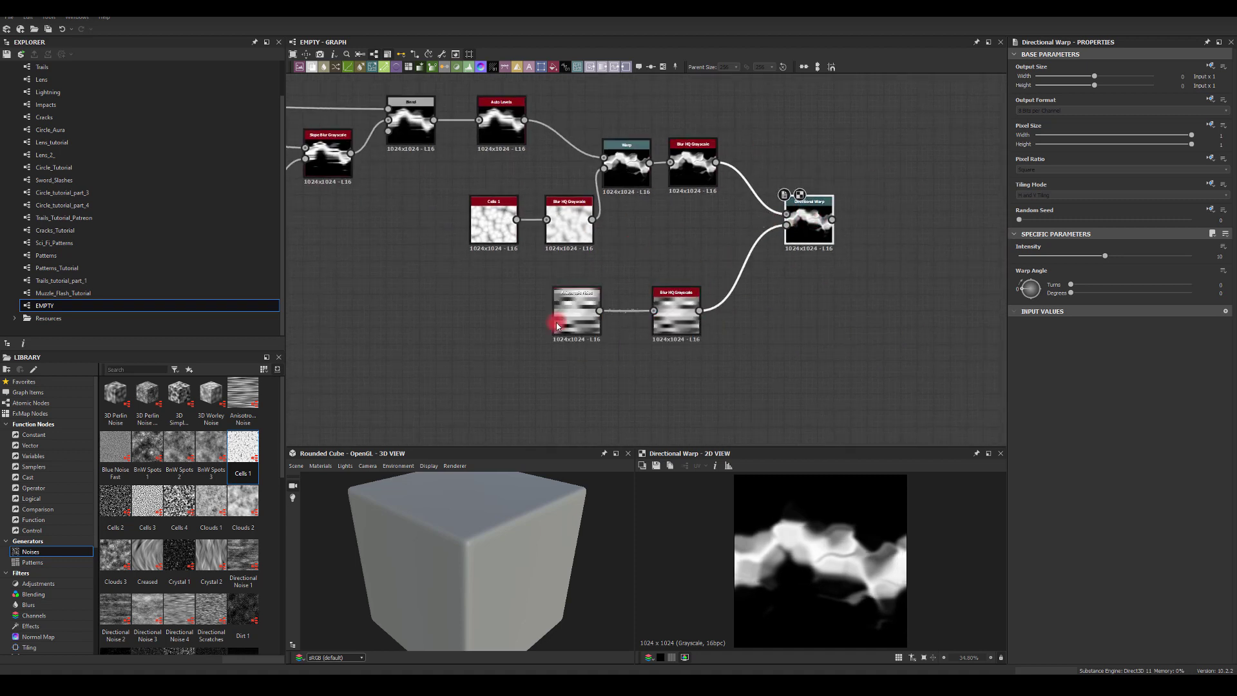
Adjust the copied Anisotropic Noise to produce finer, denser streaks.
{"action": "left_click", "coordinate": [557, 325]}
{"action": "mouse_move", "coordinate": [1025, 494]}
{"action": "left_mouse_down"}
{"action": "mouse_move", "coordinate": [1043, 497]}
{"action": "mouse_move", "coordinate": [1033, 502]}
{"action": "left_mouse_up"}
{"action": "left_click", "coordinate": [799, 224]}
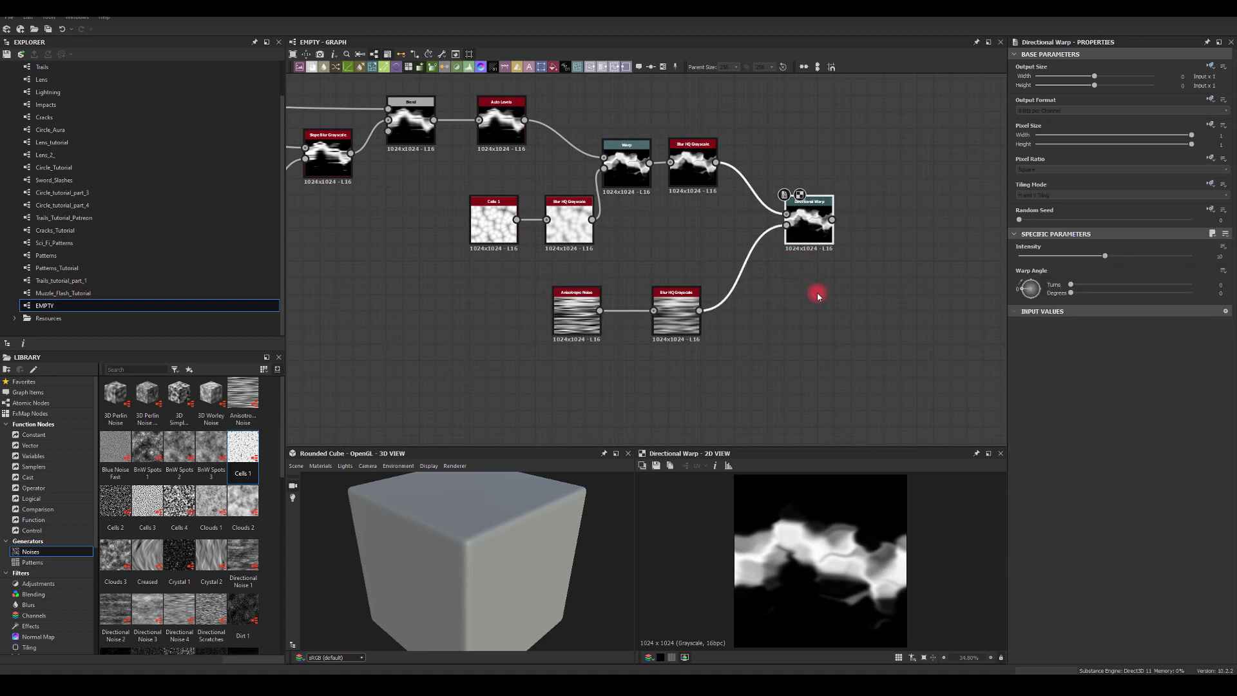
Try different warp angles and intensities on the Directional Warp node.
{"action": "middle_click_drag", "start_coordinate": [820, 299], "coordinate": [781, 312]}
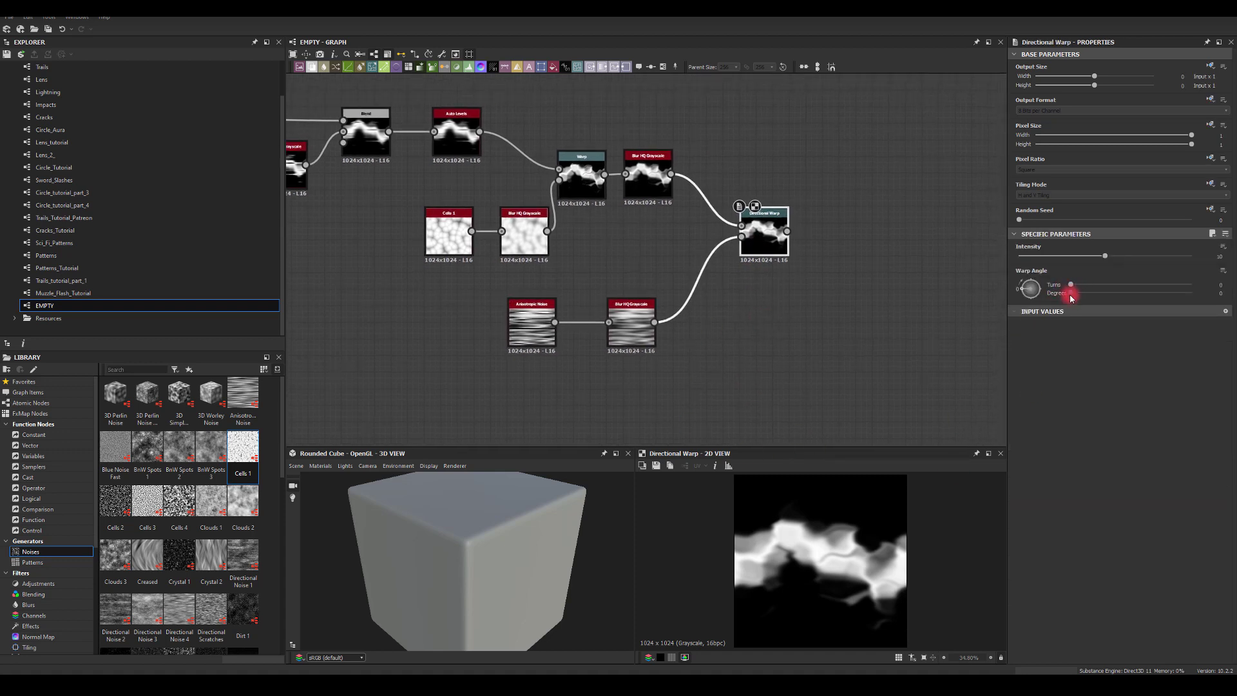
{"action": "left_click_drag", "start_coordinate": [1073, 297], "coordinate": [977, 291]}
{"action": "left_click_drag", "start_coordinate": [1108, 257], "coordinate": [1234, 248]}
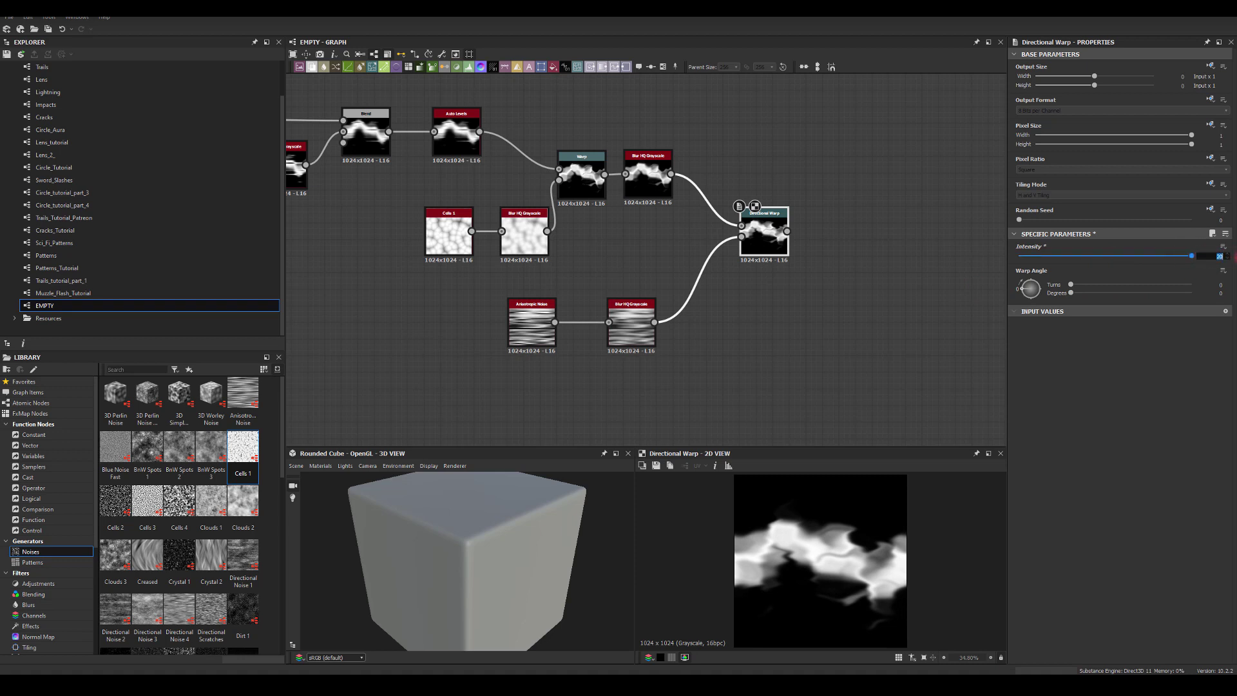
{"action": "mouse_move", "coordinate": [1153, 261]}
{"action": "left_mouse_down"}
{"action": "mouse_move", "coordinate": [1129, 264]}
{"action": "mouse_move", "coordinate": [1143, 266]}
{"action": "left_mouse_up"}
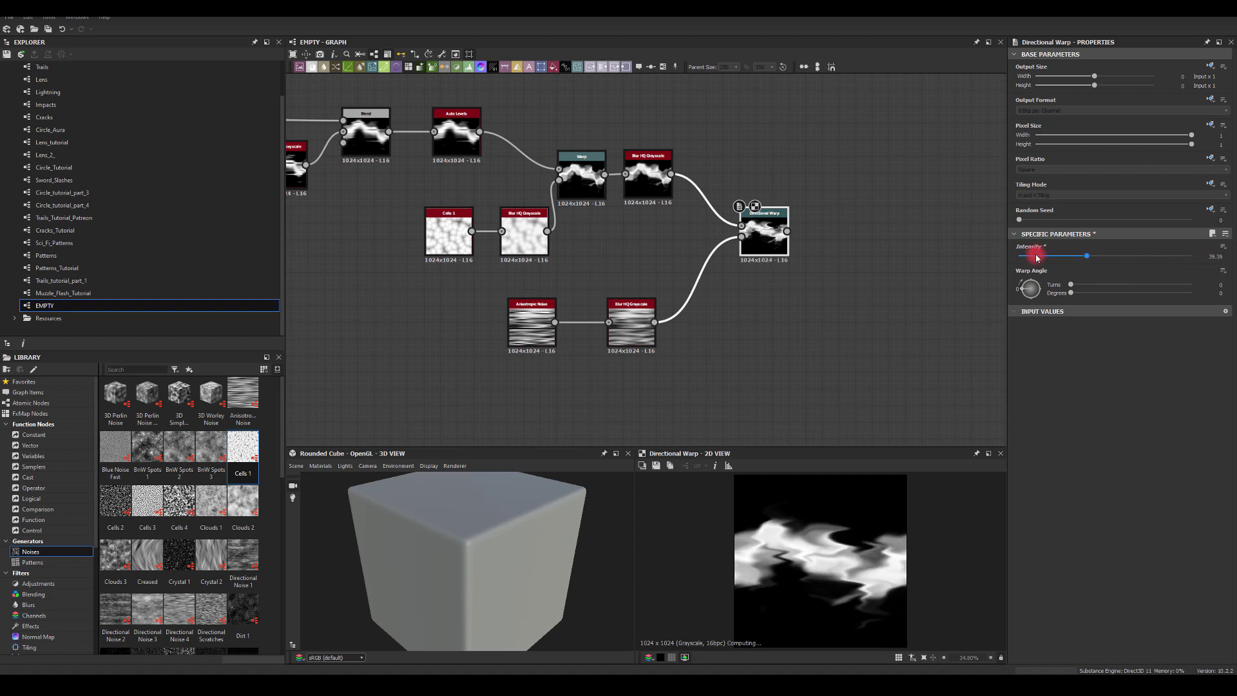
{"action": "left_click_drag", "start_coordinate": [1002, 256], "coordinate": [952, 251]}
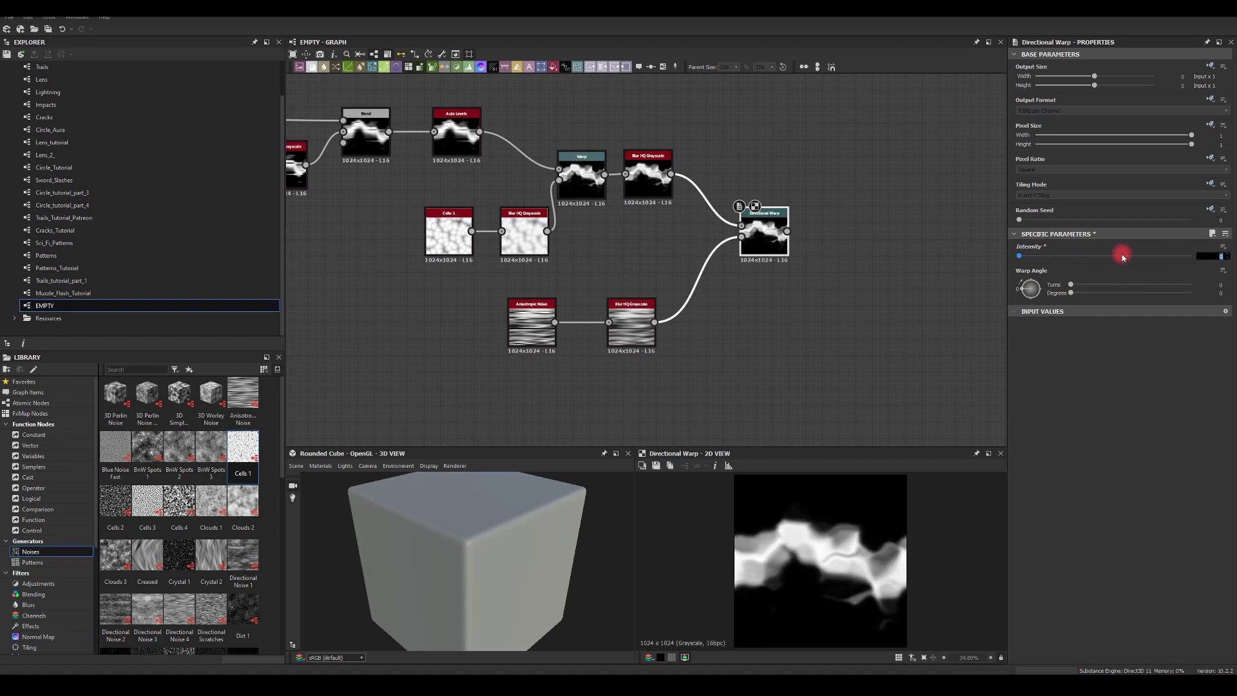
{"action": "key", "text": "Return"}
Set the Directional Warp's intensity to -20.
{"action": "mouse_move", "coordinate": [1102, 258]}
{"action": "left_mouse_down"}
{"action": "mouse_move", "coordinate": [1206, 259]}
{"action": "mouse_move", "coordinate": [1098, 255]}
{"action": "mouse_move", "coordinate": [1161, 253]}
{"action": "mouse_move", "coordinate": [1122, 256]}
{"action": "left_mouse_up"}
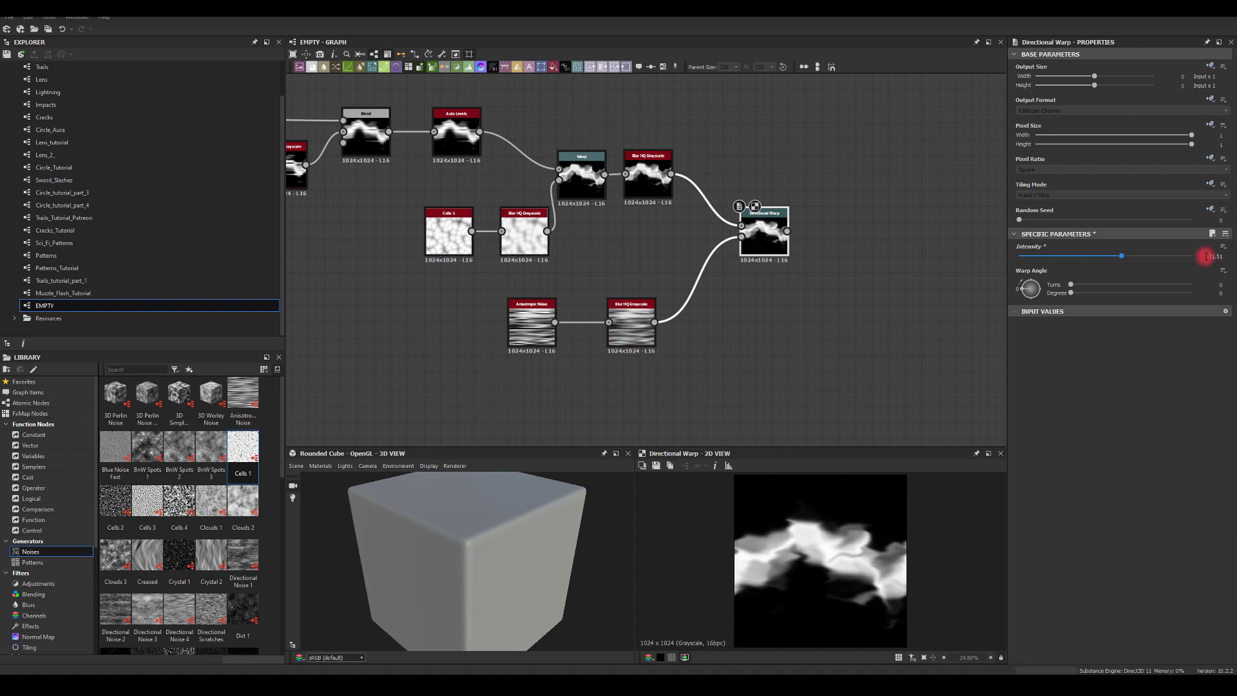
{"action": "type", "text": "-20"}
{"action": "key", "text": "Return"}
{"action": "left_click", "coordinate": [815, 334]}
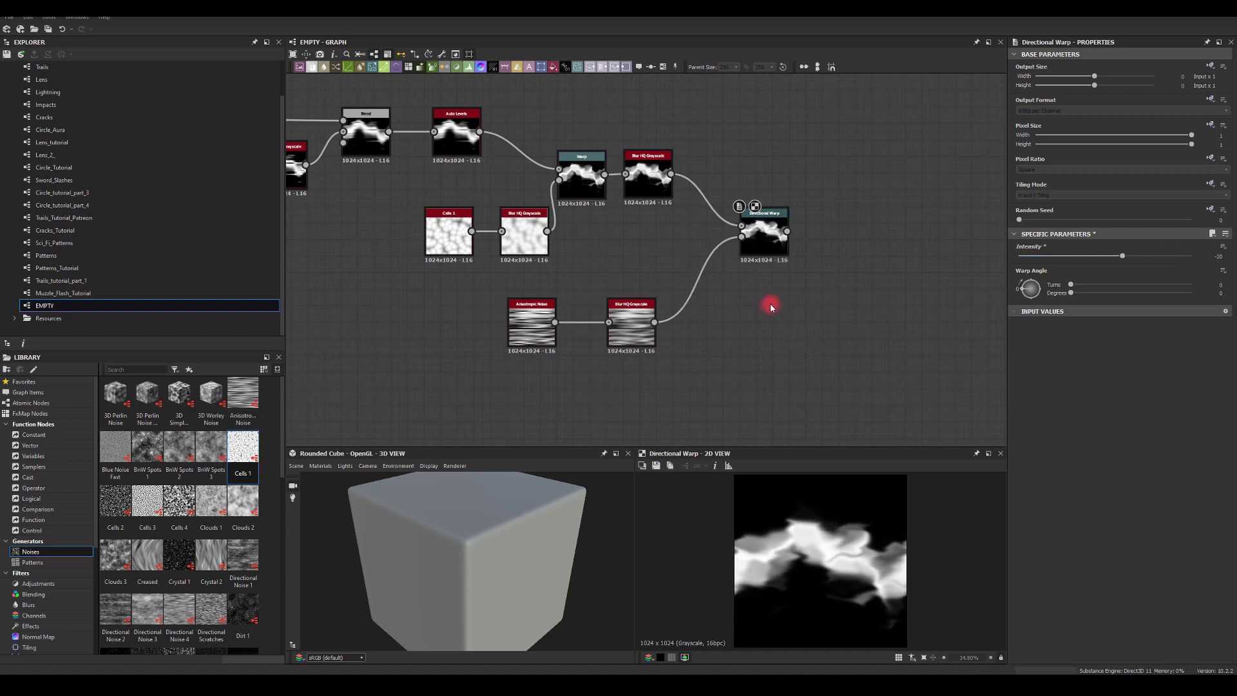
Feed the Directional Warp into a new Transformation 2D node placed beside it, with an X offset of 0.5.
{"action": "middle_click_drag", "start_coordinate": [769, 307], "coordinate": [617, 333]}
{"action": "left_click_drag", "start_coordinate": [617, 259], "coordinate": [693, 285]}
{"action": "type", "text": "tr"}
{"action": "left_click", "coordinate": [709, 288]}
{"action": "left_click", "coordinate": [1101, 397]}
{"action": "left_click_drag", "start_coordinate": [1106, 389], "coordinate": [1232, 392]}
{"action": "left_click", "coordinate": [823, 446]}
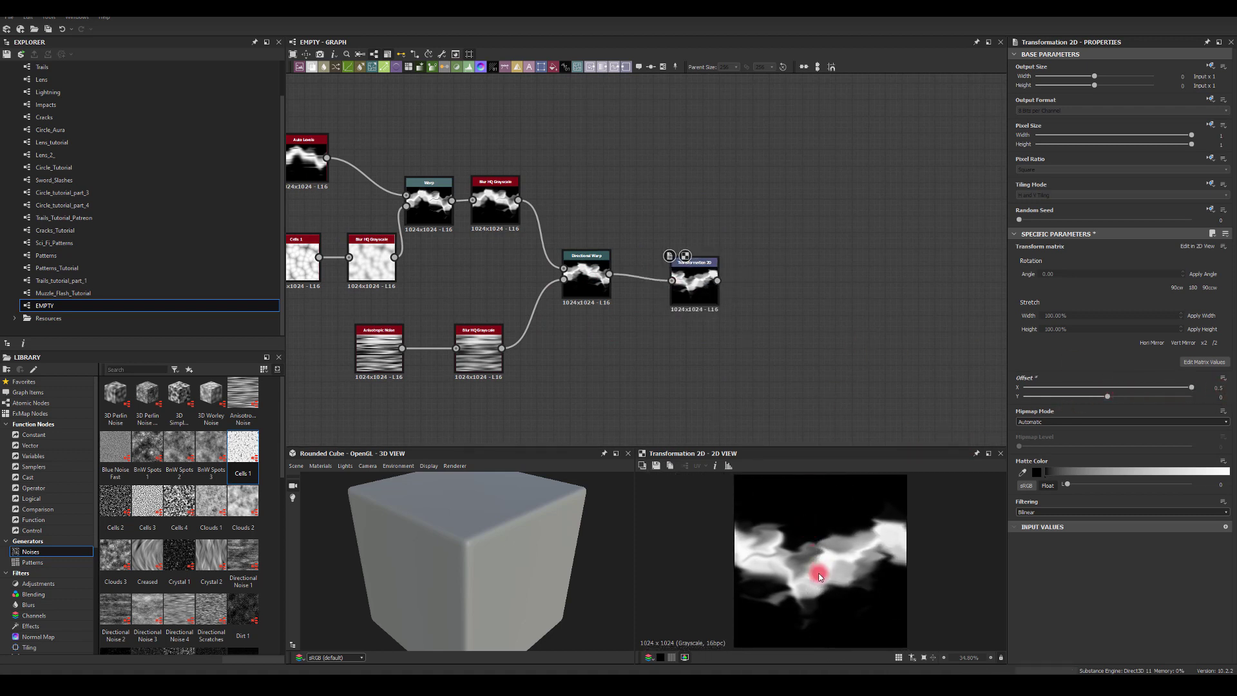
{"action": "left_click_drag", "start_coordinate": [689, 277], "coordinate": [657, 270]}
{"action": "middle_click_drag", "start_coordinate": [813, 228], "coordinate": [783, 225]}
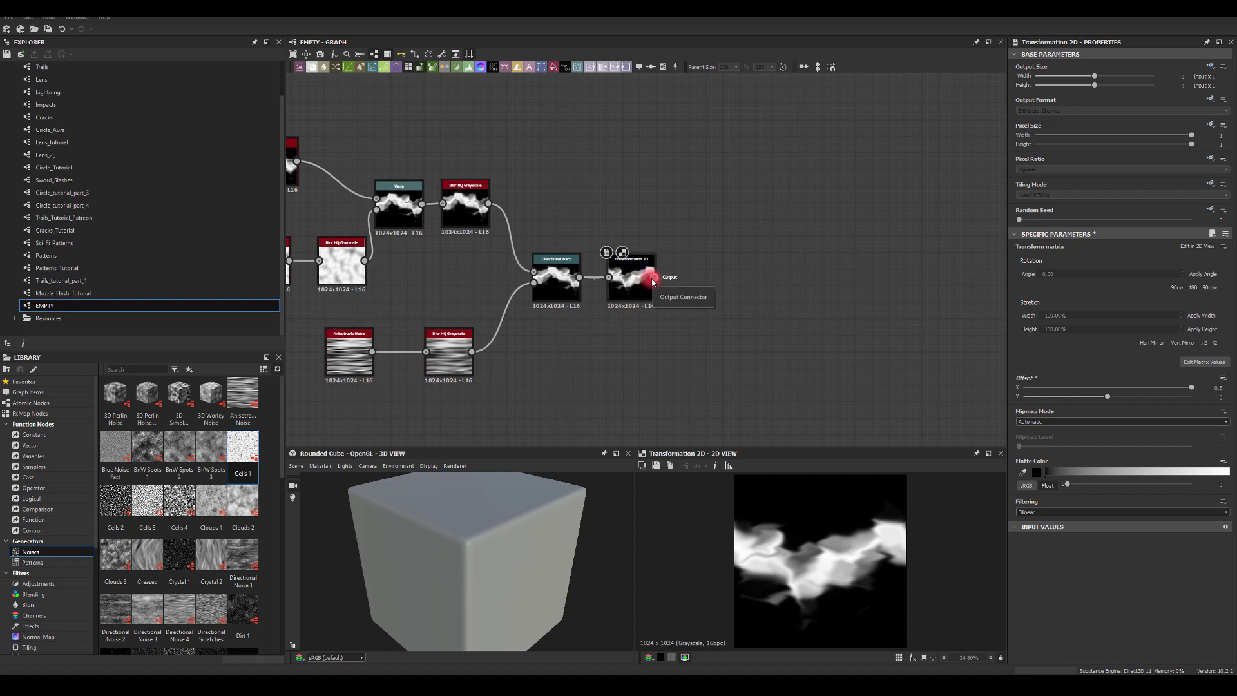
Feed the Transformation 2D output into a new Slope Blur Grayscale node.
{"action": "left_click_drag", "start_coordinate": [648, 279], "coordinate": [740, 275]}
{"action": "type", "text": "slo"}
{"action": "left_click", "coordinate": [758, 297]}
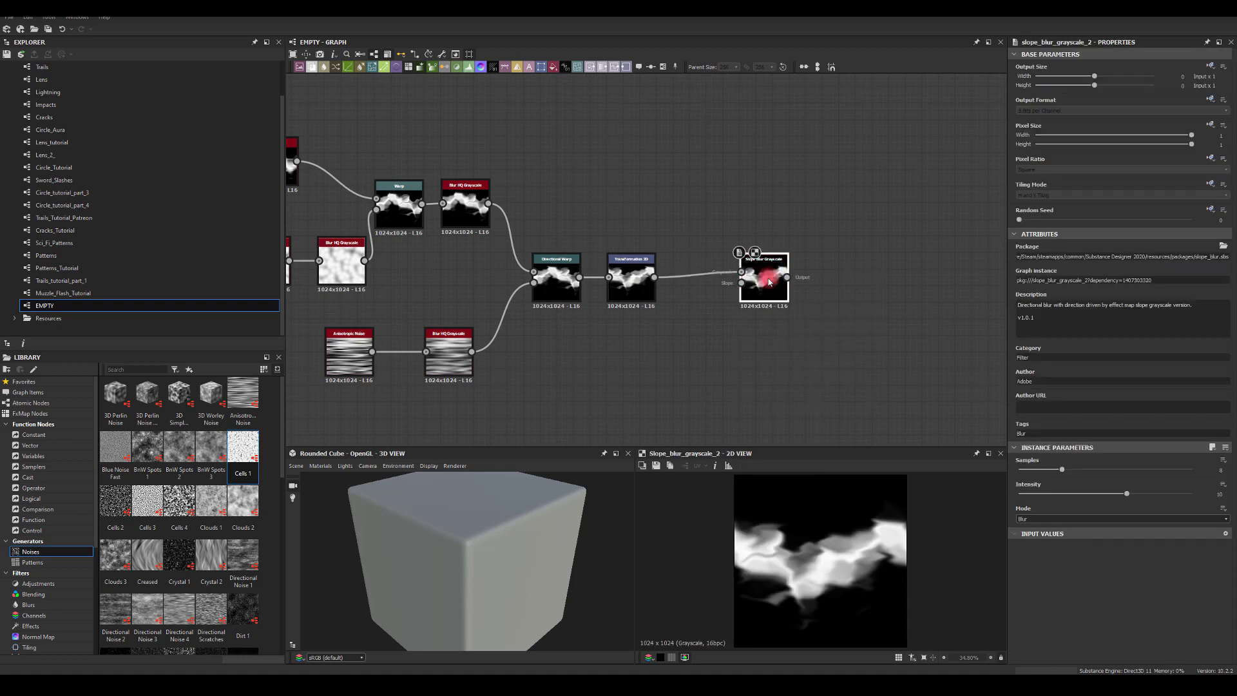
{"action": "middle_click_drag", "start_coordinate": [594, 193], "coordinate": [734, 201]}
Branch the Transformation 2D into a new Blur HQ Grayscale node, connect it to the Slope Blur's slope input, and preview the Slope Blur.
{"action": "left_click_drag", "start_coordinate": [816, 236], "coordinate": [824, 222]}
{"action": "type", "text": "bl"}
{"action": "left_click", "coordinate": [845, 266]}
{"action": "left_click_drag", "start_coordinate": [895, 267], "coordinate": [929, 268]}
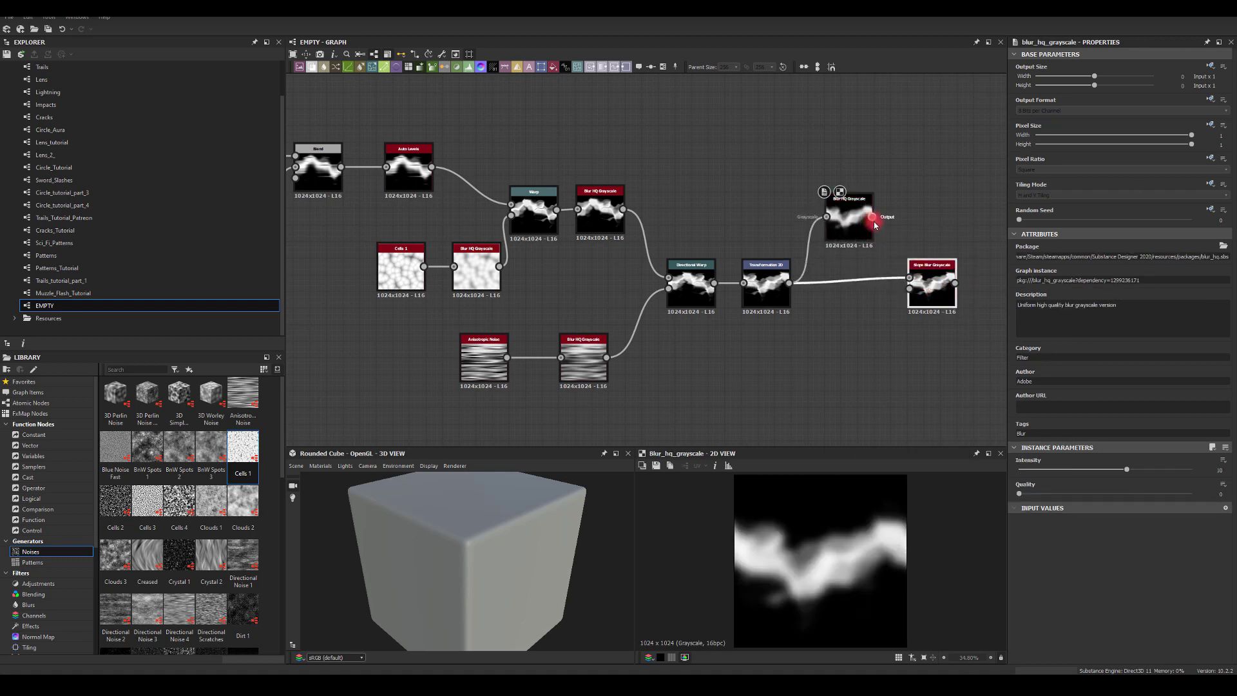
{"action": "left_click_drag", "start_coordinate": [872, 217], "coordinate": [909, 288]}
{"action": "left_click", "coordinate": [924, 282]}
{"action": "double_click", "coordinate": [925, 284]}
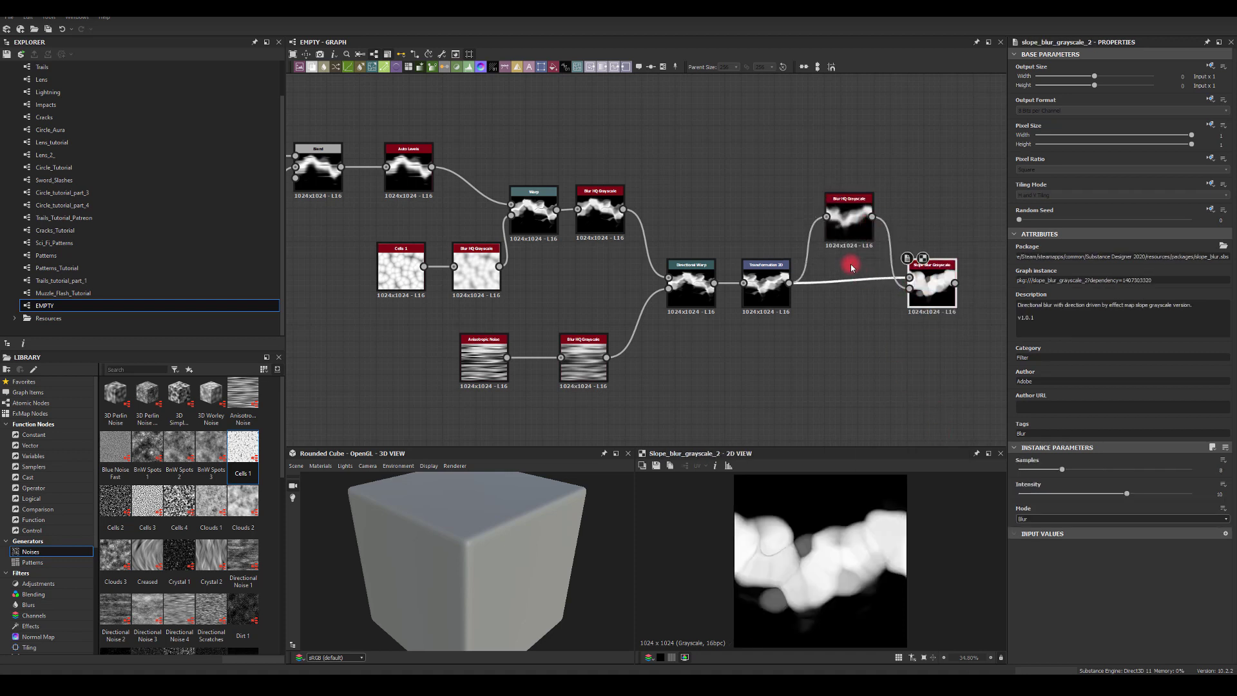
Raise the slope-driving blur's intensity to 16 and set the Slope Blur to 32 samples with an intensity of about 2.5.
{"action": "left_click", "coordinate": [849, 219]}
{"action": "left_click_drag", "start_coordinate": [1126, 470], "coordinate": [1192, 471]}
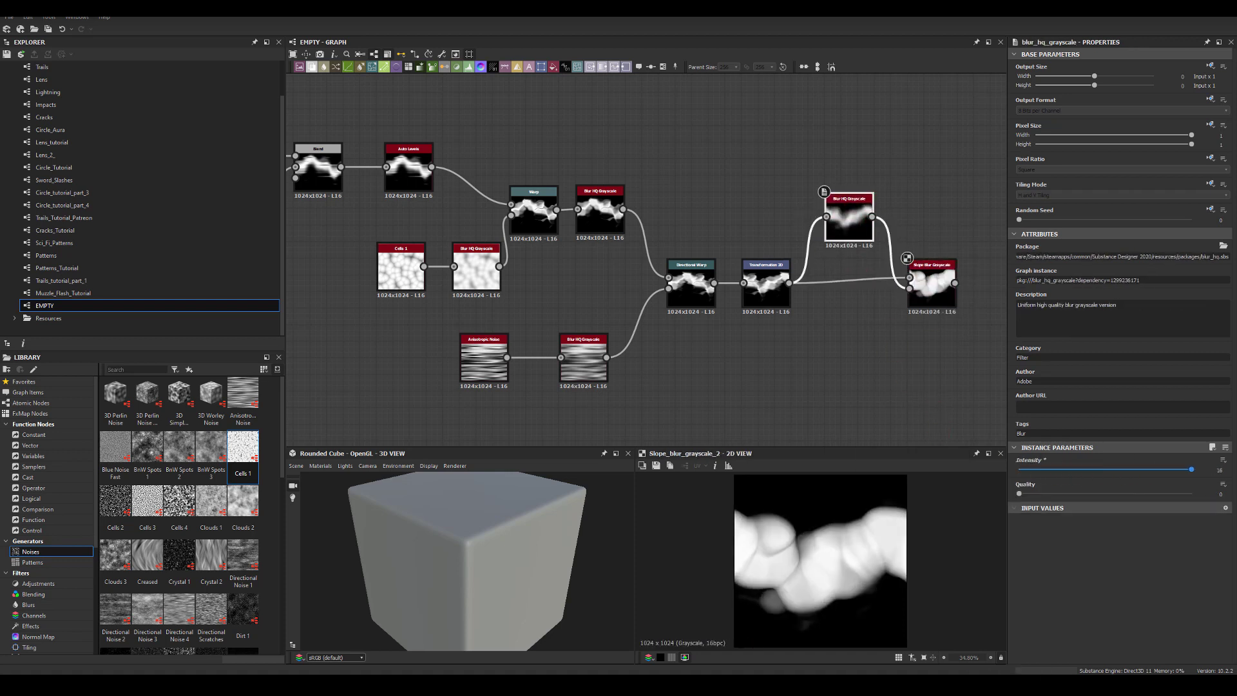
{"action": "left_click", "coordinate": [930, 287]}
{"action": "mouse_move", "coordinate": [1057, 475]}
{"action": "left_mouse_down"}
{"action": "mouse_move", "coordinate": [1019, 471]}
{"action": "mouse_move", "coordinate": [1191, 470]}
{"action": "mouse_move", "coordinate": [997, 496]}
{"action": "mouse_move", "coordinate": [1046, 493]}
{"action": "left_mouse_up"}
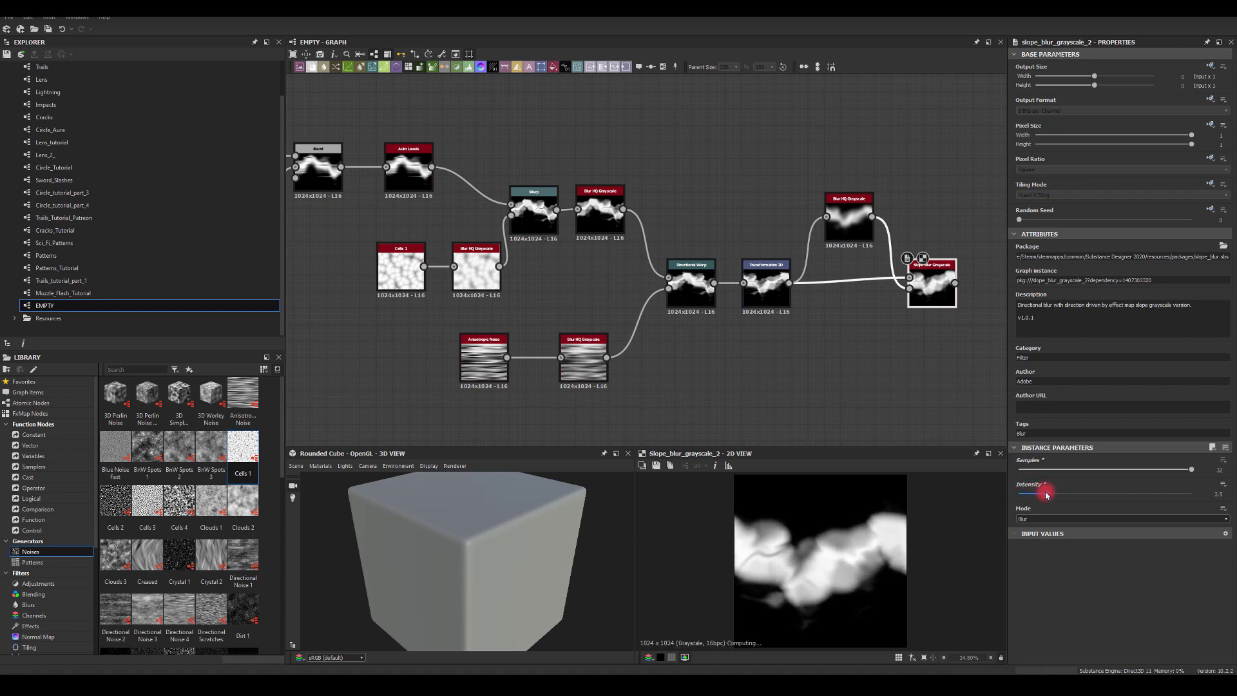
Set the Slope Blur's mode to Max and reduce its intensity to about 2.2.
{"action": "left_click", "coordinate": [1031, 518]}
{"action": "left_click", "coordinate": [1028, 532]}
{"action": "left_click", "coordinate": [1028, 519]}
{"action": "left_click", "coordinate": [1025, 538]}
{"action": "mouse_move", "coordinate": [1048, 495]}
{"action": "left_mouse_down"}
{"action": "mouse_move", "coordinate": [1101, 496]}
{"action": "mouse_move", "coordinate": [963, 491]}
{"action": "mouse_move", "coordinate": [1132, 496]}
{"action": "mouse_move", "coordinate": [1019, 491]}
{"action": "mouse_move", "coordinate": [1041, 493]}
{"action": "left_mouse_up"}
{"action": "middle_click_drag", "start_coordinate": [850, 358], "coordinate": [829, 368]}
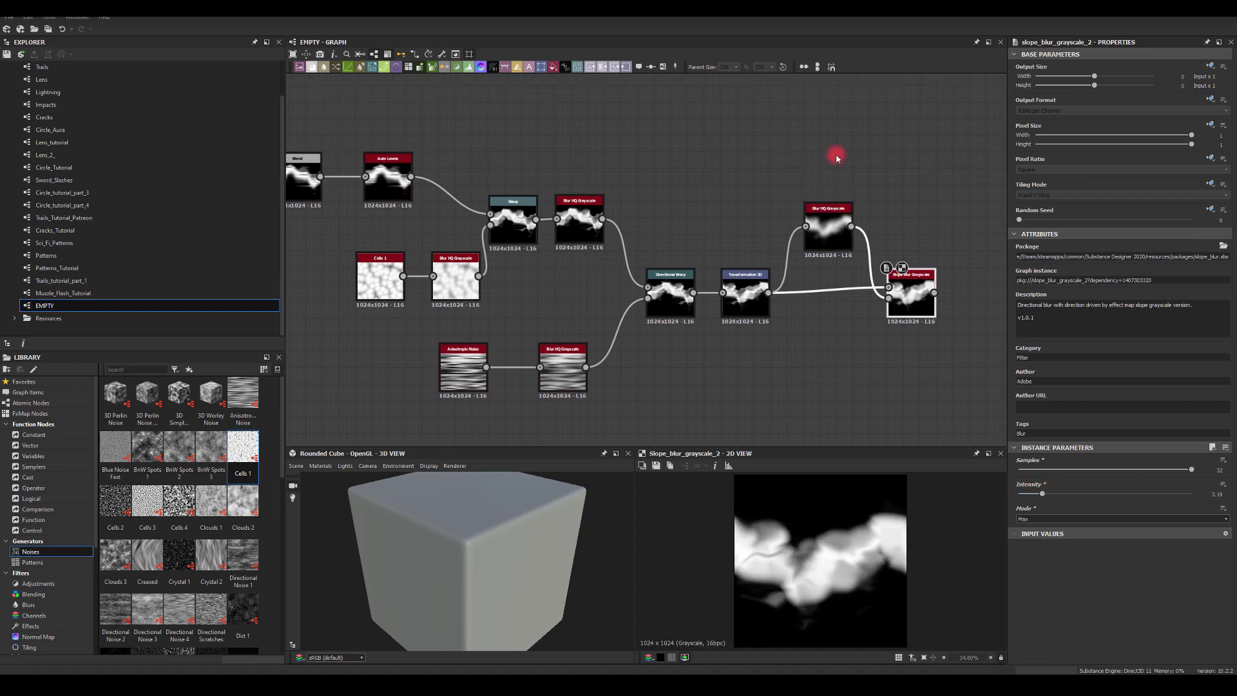
Delete the Slope Blur Grayscale and the Blur HQ Grayscale driving it, and preview the Transformation 2D node.
{"action": "left_click_drag", "start_coordinate": [784, 161], "coordinate": [964, 380]}
{"action": "key", "text": "Delete"}
{"action": "double_click", "coordinate": [756, 286]}
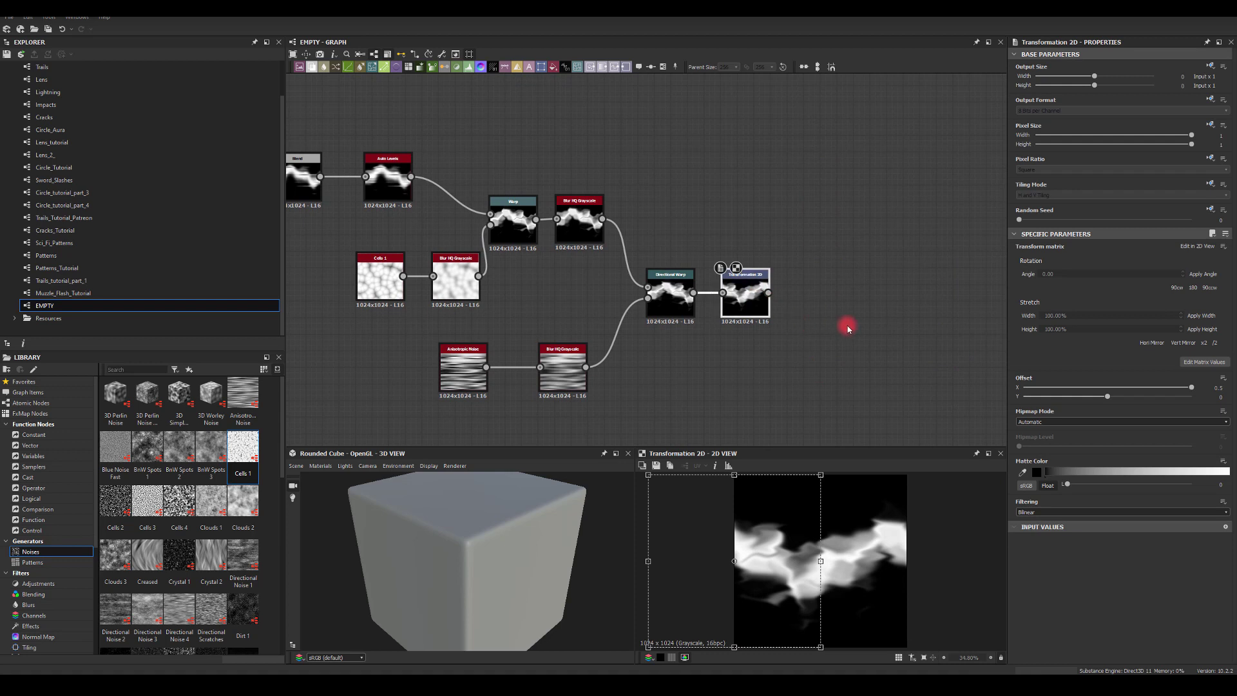
{"action": "left_click", "coordinate": [830, 363]}
{"action": "middle_click_drag", "start_coordinate": [842, 363], "coordinate": [783, 364]}
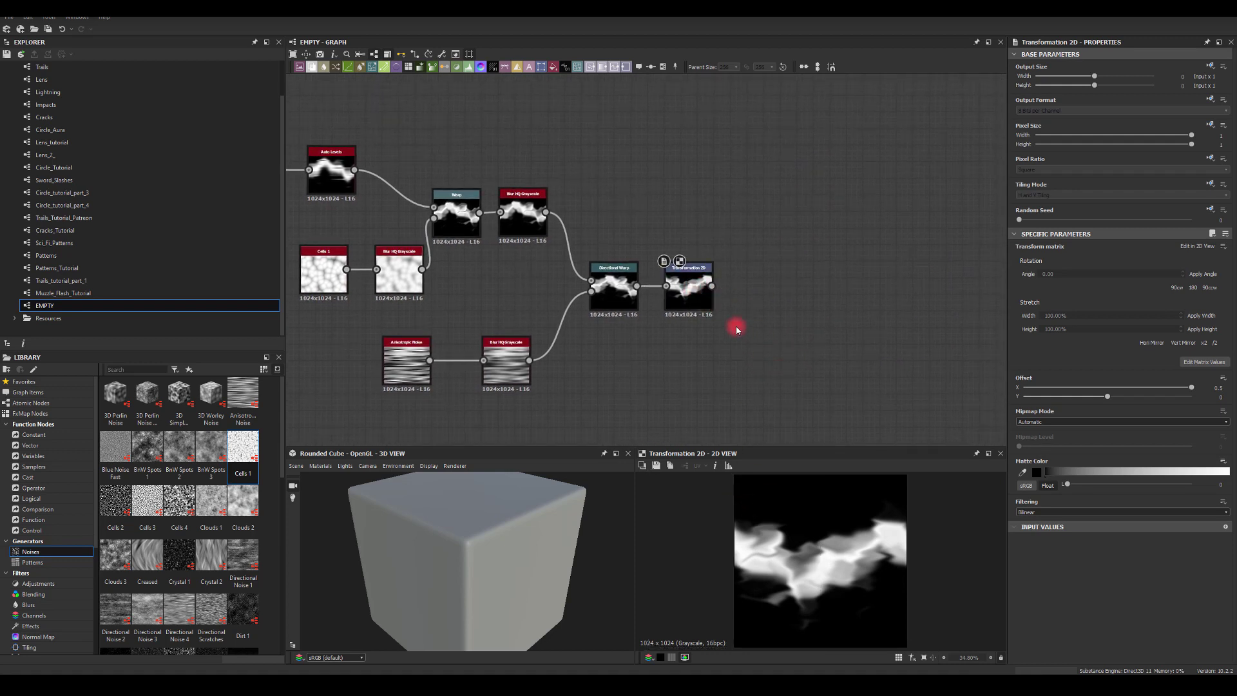
Feed the Transformation 2D into a new Edge Detect node with Invert toggled to True, edge width 1, edge roundness 0 and tolerance 1.
{"action": "left_click_drag", "start_coordinate": [822, 357], "coordinate": [822, 356]}
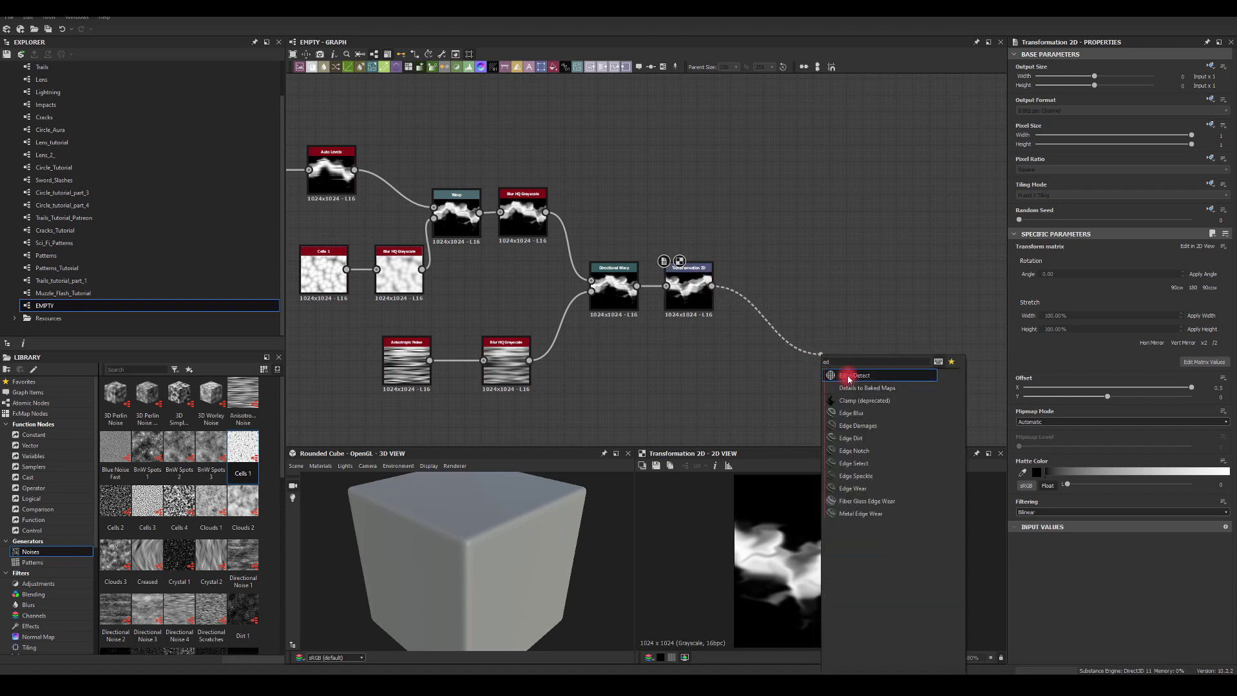
{"action": "left_click", "coordinate": [845, 373]}
{"action": "left_click", "coordinate": [1094, 522]}
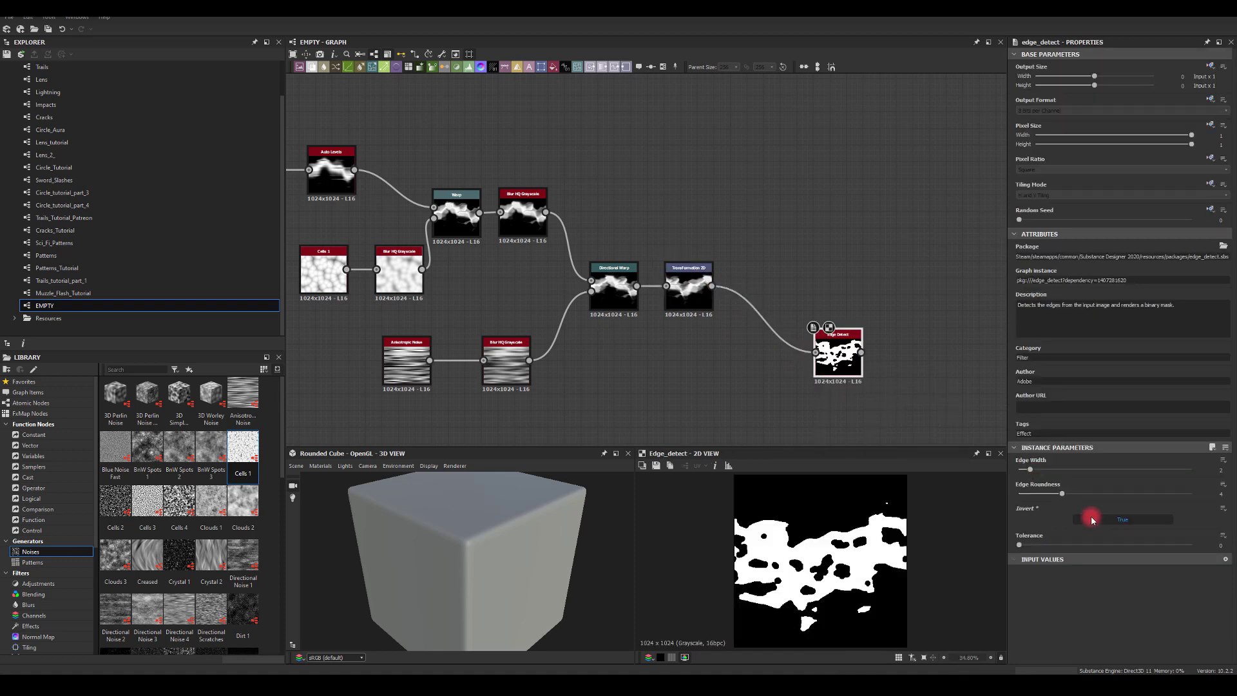
{"action": "left_click_drag", "start_coordinate": [1062, 495], "coordinate": [954, 493]}
{"action": "left_click_drag", "start_coordinate": [1017, 545], "coordinate": [1202, 541]}
{"action": "left_click_drag", "start_coordinate": [1039, 477], "coordinate": [995, 473]}
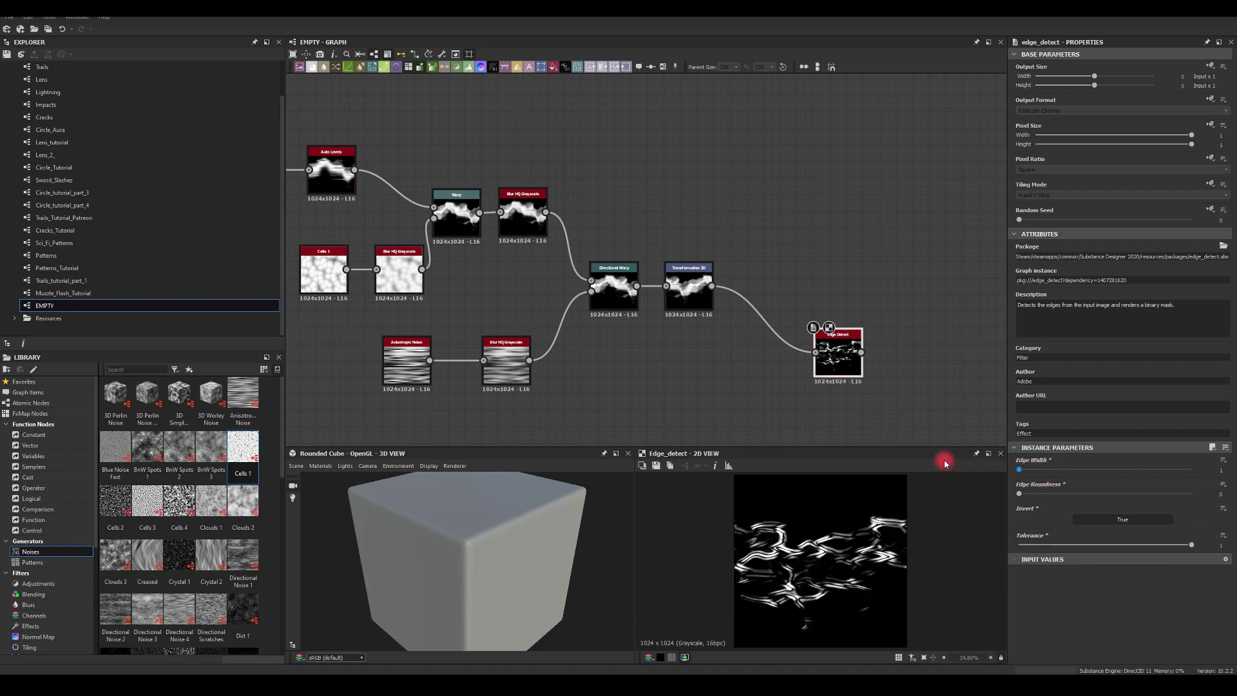
Combine the Edge Detect output as foreground with the Transformation 2D output as background in a new Blend node.
{"action": "left_click_drag", "start_coordinate": [856, 359], "coordinate": [873, 307]}
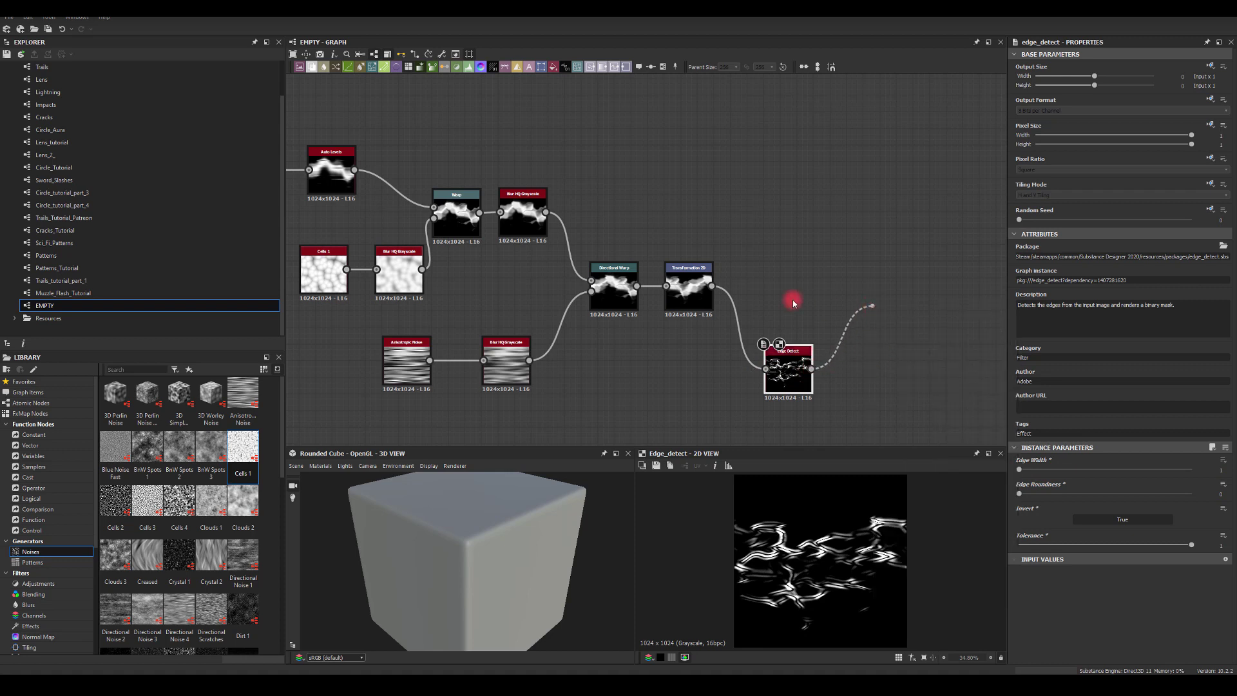
{"action": "left_click", "coordinate": [897, 339]}
{"action": "left_click_drag", "start_coordinate": [709, 285], "coordinate": [887, 301]}
{"action": "left_click_drag", "start_coordinate": [811, 369], "coordinate": [814, 252]}
{"action": "left_click_drag", "start_coordinate": [903, 311], "coordinate": [896, 296]}
Set the edge Blend's mode to Add (Linear Dodge) and reduce its opacity to about 0.15.
{"action": "left_click", "coordinate": [1024, 281]}
{"action": "left_click", "coordinate": [1024, 298]}
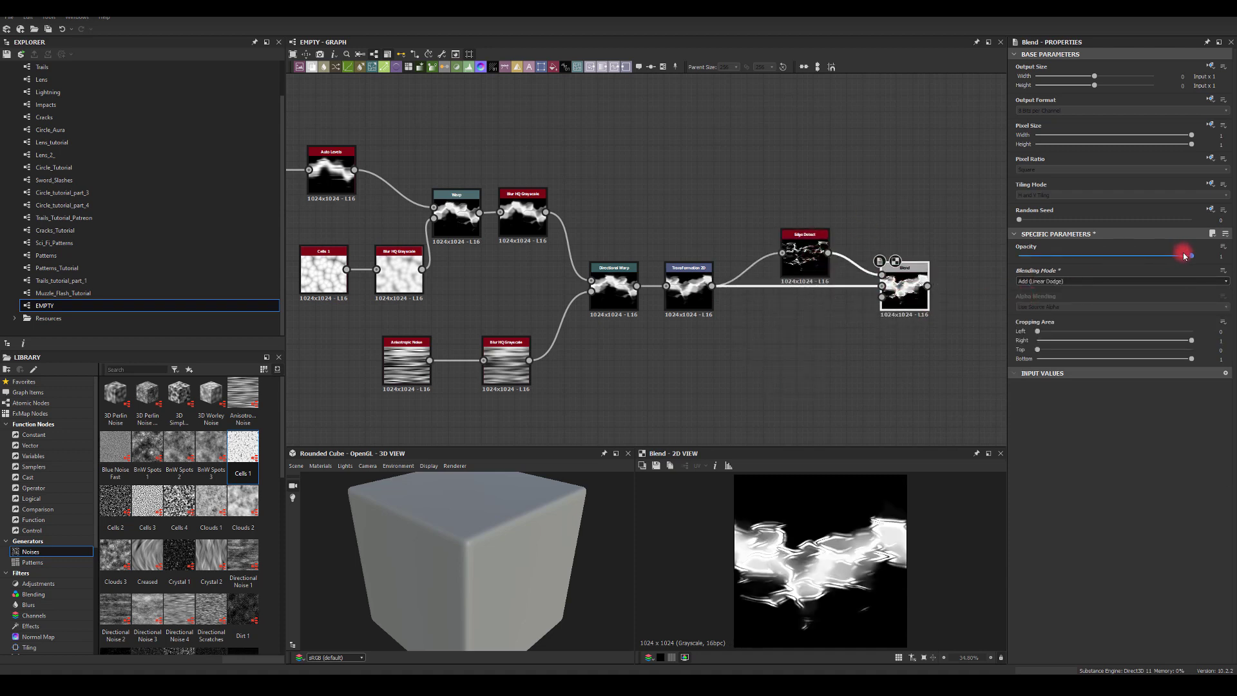
{"action": "left_click_drag", "start_coordinate": [1179, 258], "coordinate": [1045, 261]}
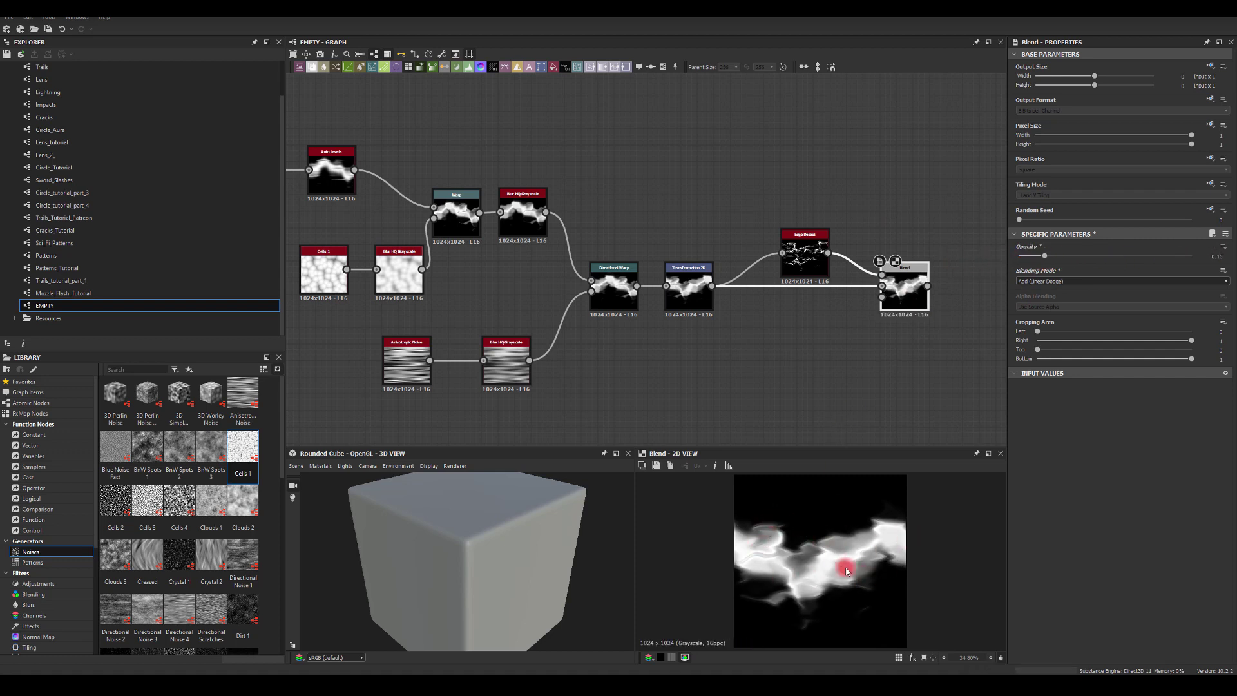
Feed the edge Blend into a new Blur HQ Grayscale node and lower its intensity to 0.
{"action": "middle_click_drag", "start_coordinate": [758, 310], "coordinate": [588, 312]}
{"action": "middle_click_drag", "start_coordinate": [800, 239], "coordinate": [742, 228]}
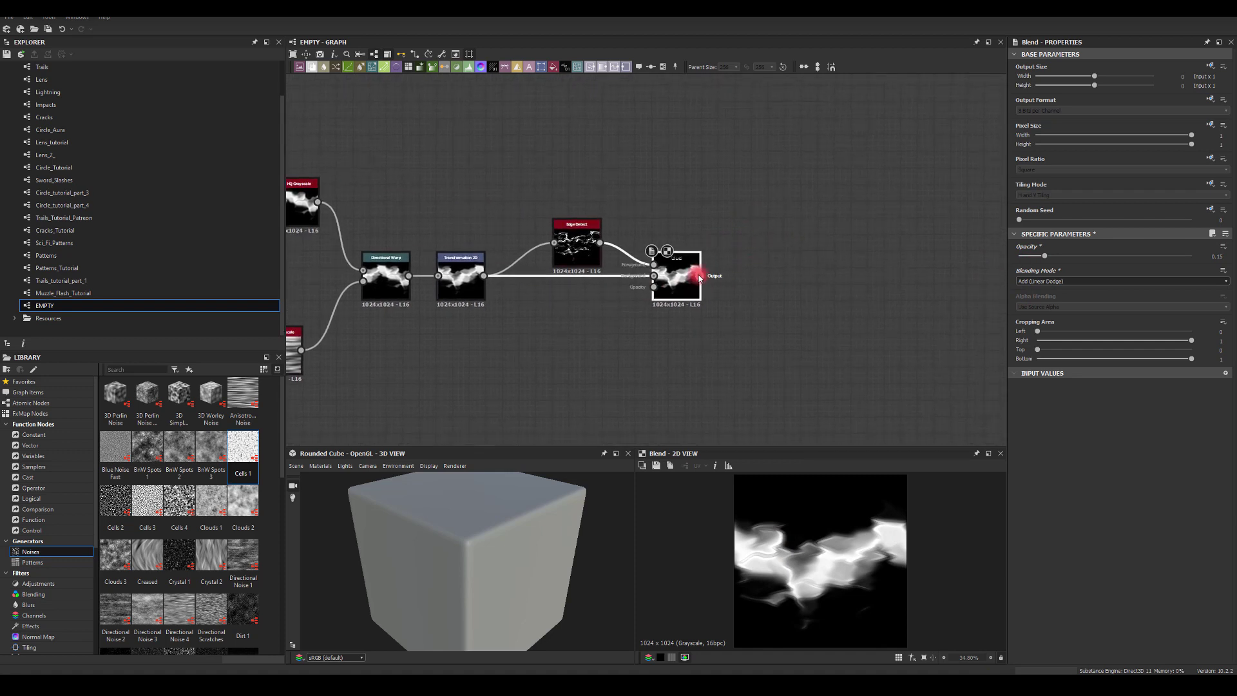
{"action": "left_click_drag", "start_coordinate": [700, 278], "coordinate": [756, 264]}
{"action": "type", "text": "blur"}
{"action": "left_click", "coordinate": [801, 340]}
{"action": "left_click_drag", "start_coordinate": [1138, 476], "coordinate": [972, 472]}
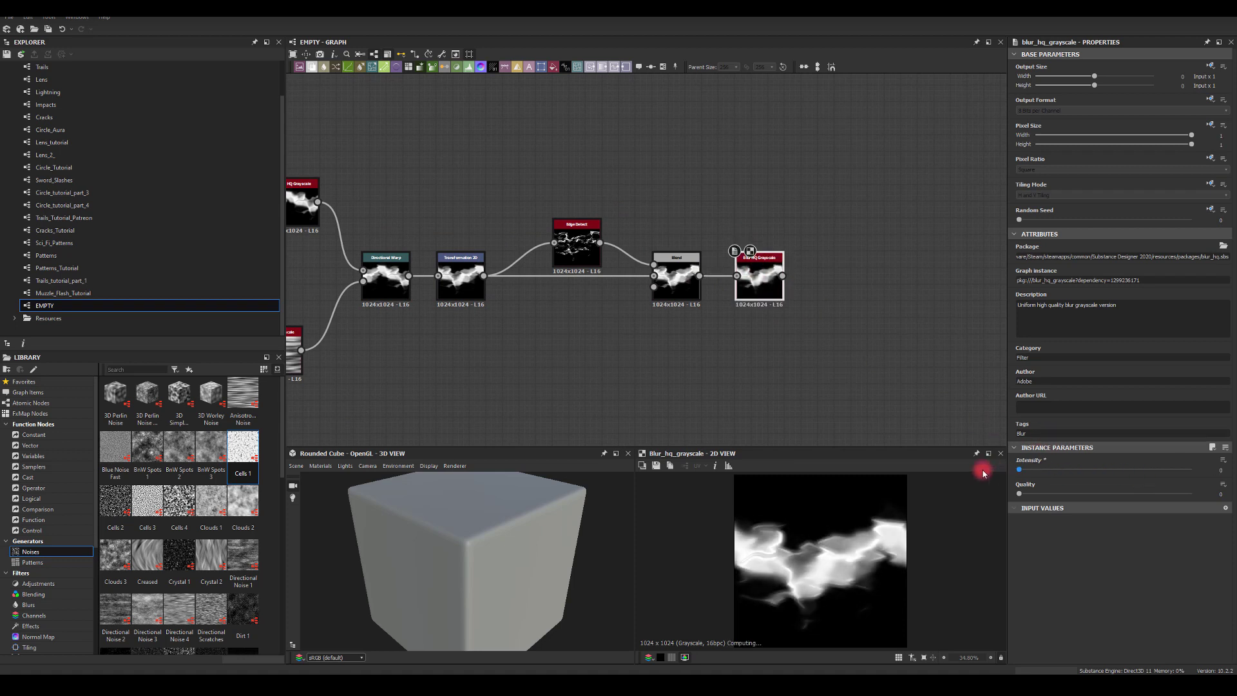
Place the Blur HQ Grayscale below the main chain and blend it as foreground over the edge Blend in a new Blend node.
{"action": "left_click_drag", "start_coordinate": [747, 291], "coordinate": [790, 381]}
{"action": "left_click_drag", "start_coordinate": [838, 320], "coordinate": [848, 304]}
{"action": "left_click", "coordinate": [860, 325]}
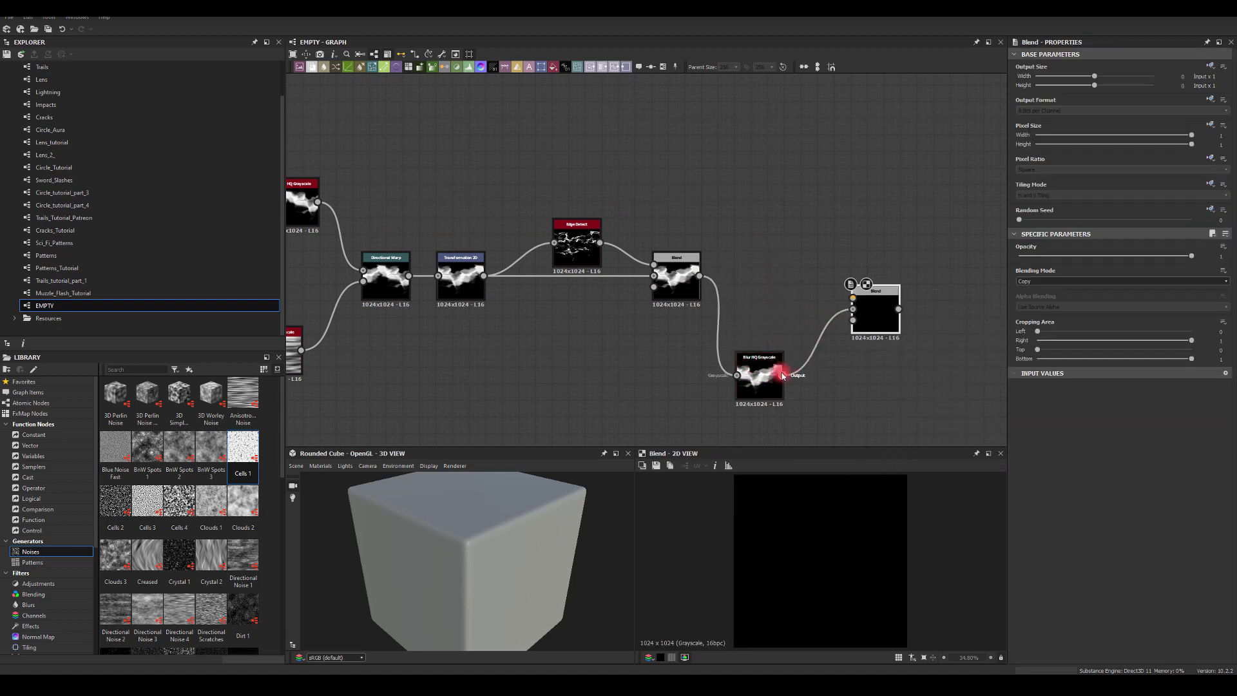
{"action": "left_click_drag", "start_coordinate": [782, 375], "coordinate": [852, 300]}
{"action": "left_click_drag", "start_coordinate": [699, 276], "coordinate": [865, 281]}
{"action": "left_click", "coordinate": [827, 532]}
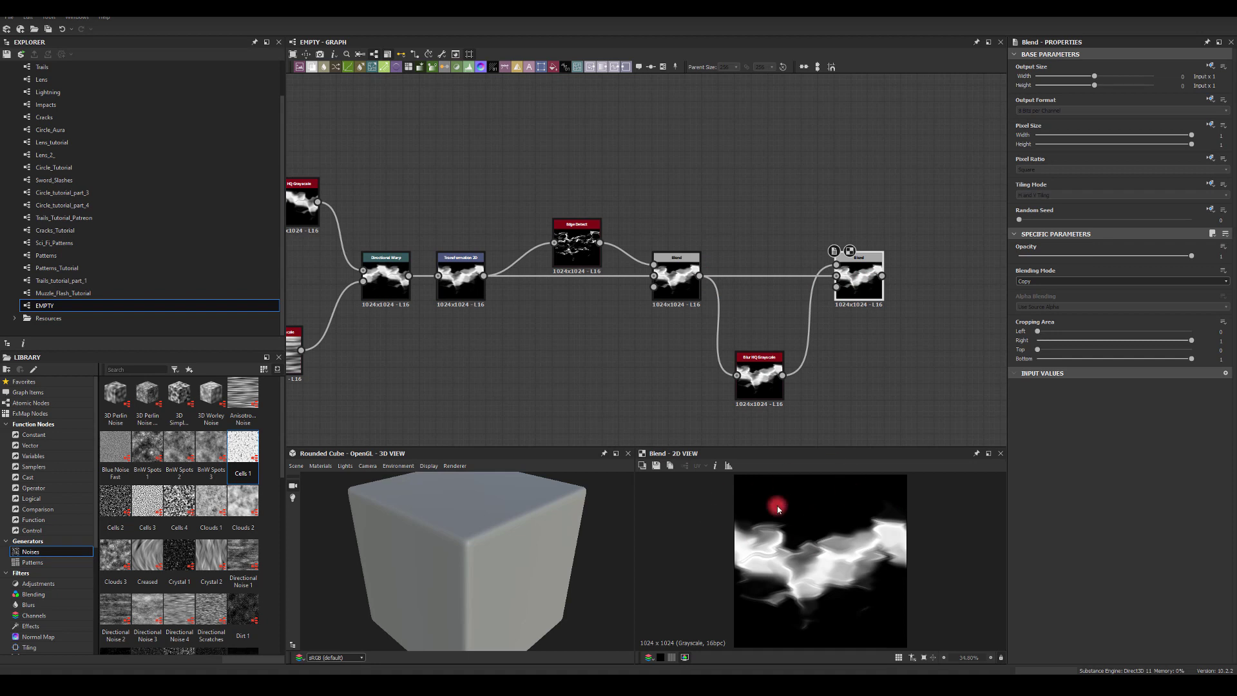
Try the Add (Linear Dodge) mode on the Blend that combines the blurred and original bands.
{"action": "left_click", "coordinate": [1031, 281]}
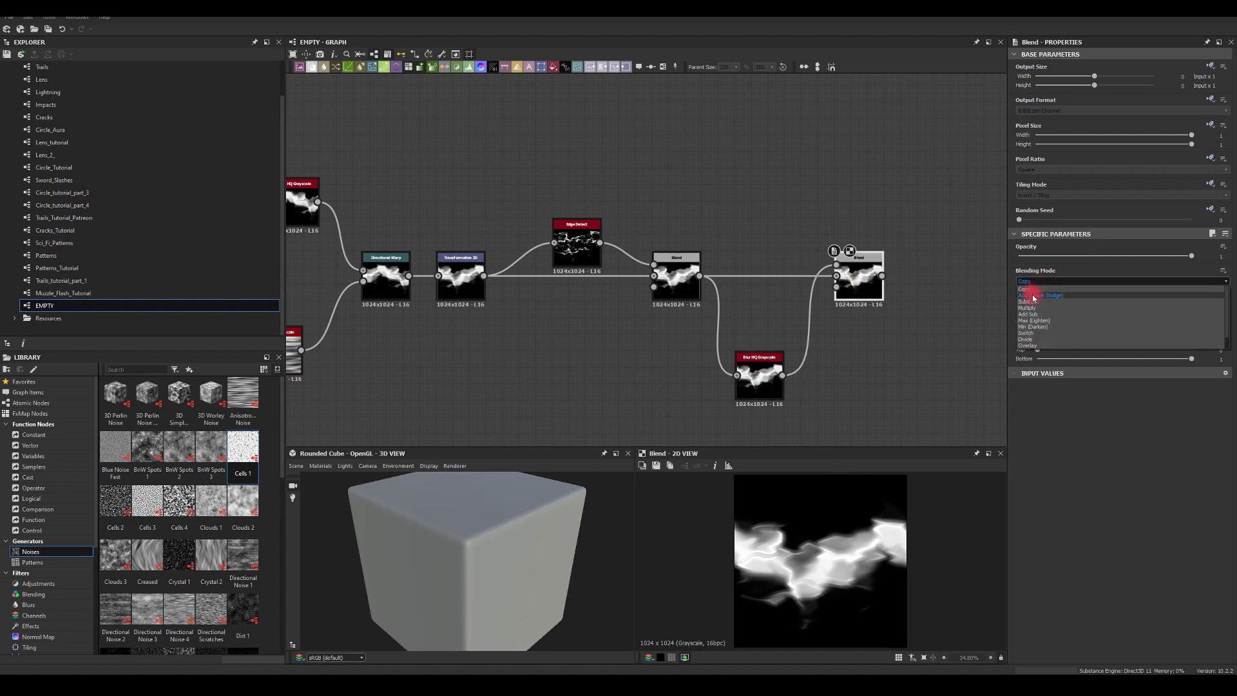
{"action": "left_click", "coordinate": [1034, 298]}
{"action": "middle_click_drag", "start_coordinate": [895, 359], "coordinate": [875, 363]}
{"action": "left_click", "coordinate": [739, 377]}
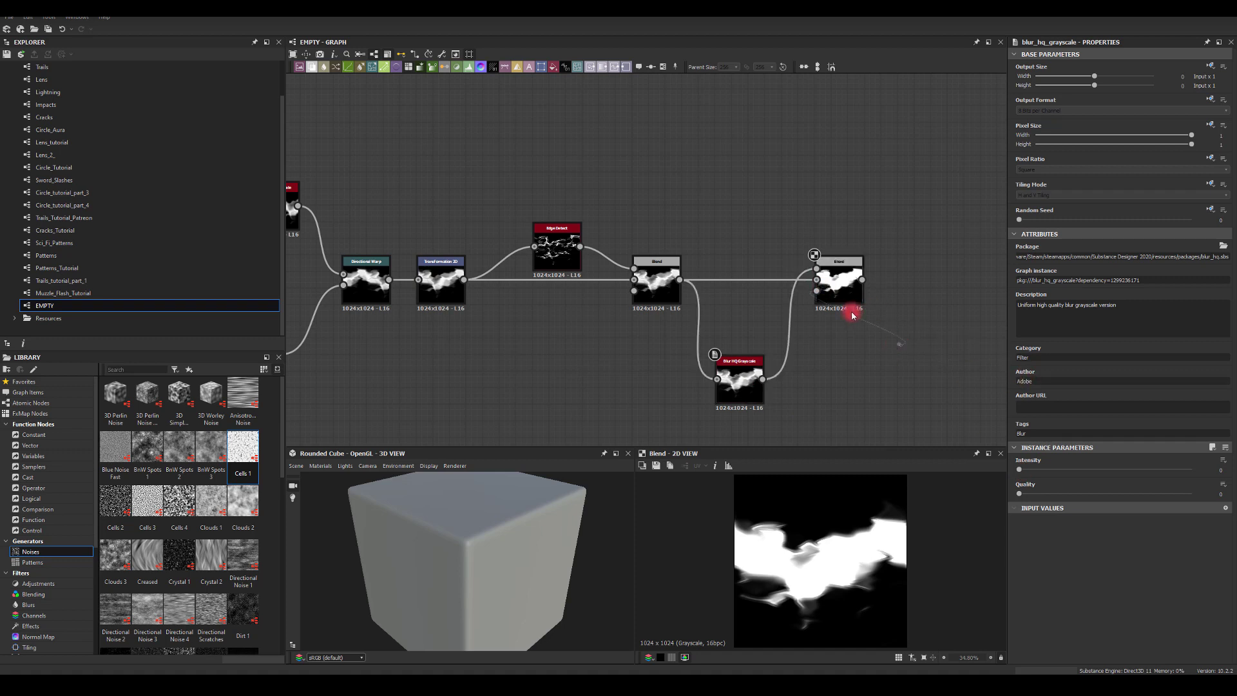
Set the mode of the Blend combining the blurred and original bands to Max (Lighten).
{"action": "left_click", "coordinate": [834, 275]}
{"action": "left_click", "coordinate": [1027, 284]}
{"action": "left_click", "coordinate": [1029, 324]}
Try out different intensities on the Blur HQ Grayscale feeding the Max (Lighten) Blend.
{"action": "left_click", "coordinate": [773, 376]}
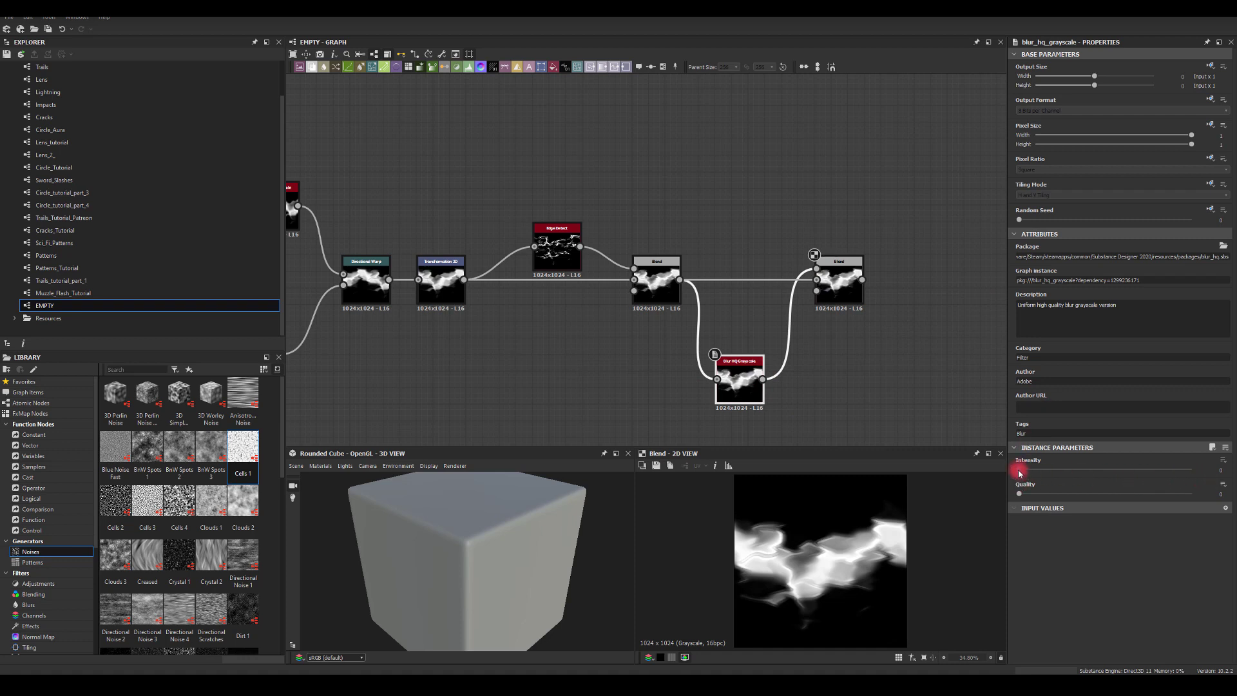
{"action": "mouse_move", "coordinate": [1020, 472]}
{"action": "left_mouse_down"}
{"action": "mouse_move", "coordinate": [1201, 475]}
{"action": "mouse_move", "coordinate": [1018, 471]}
{"action": "left_mouse_up"}
{"action": "left_click", "coordinate": [830, 274]}
Add a Cells 1 noise above the chain and feed it into a new Invert Grayscale node.
{"action": "middle_click_drag", "start_coordinate": [862, 351], "coordinate": [799, 358]}
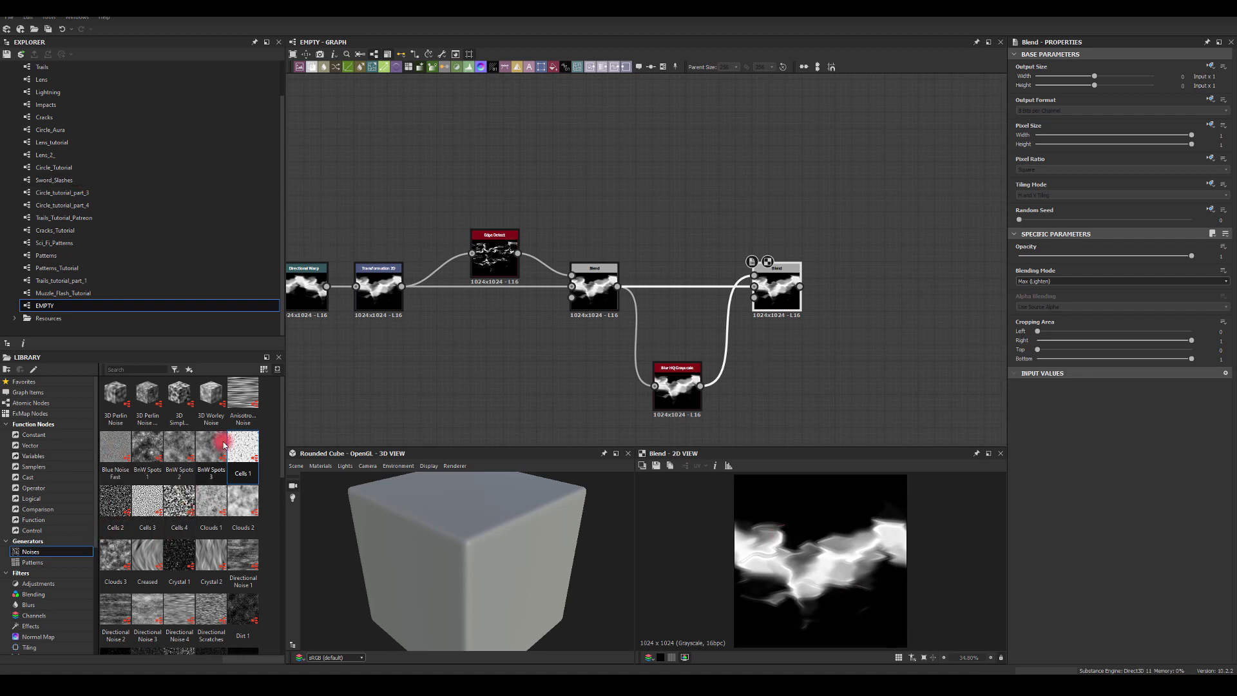
{"action": "left_click_drag", "start_coordinate": [242, 445], "coordinate": [810, 152]}
{"action": "left_click", "coordinate": [841, 171]}
Blend the inverted cells as foreground over the Max (Lighten) output in a new Blend node set to Subtract.
{"action": "left_click_drag", "start_coordinate": [800, 286], "coordinate": [925, 244]}
{"action": "left_click", "coordinate": [949, 275]}
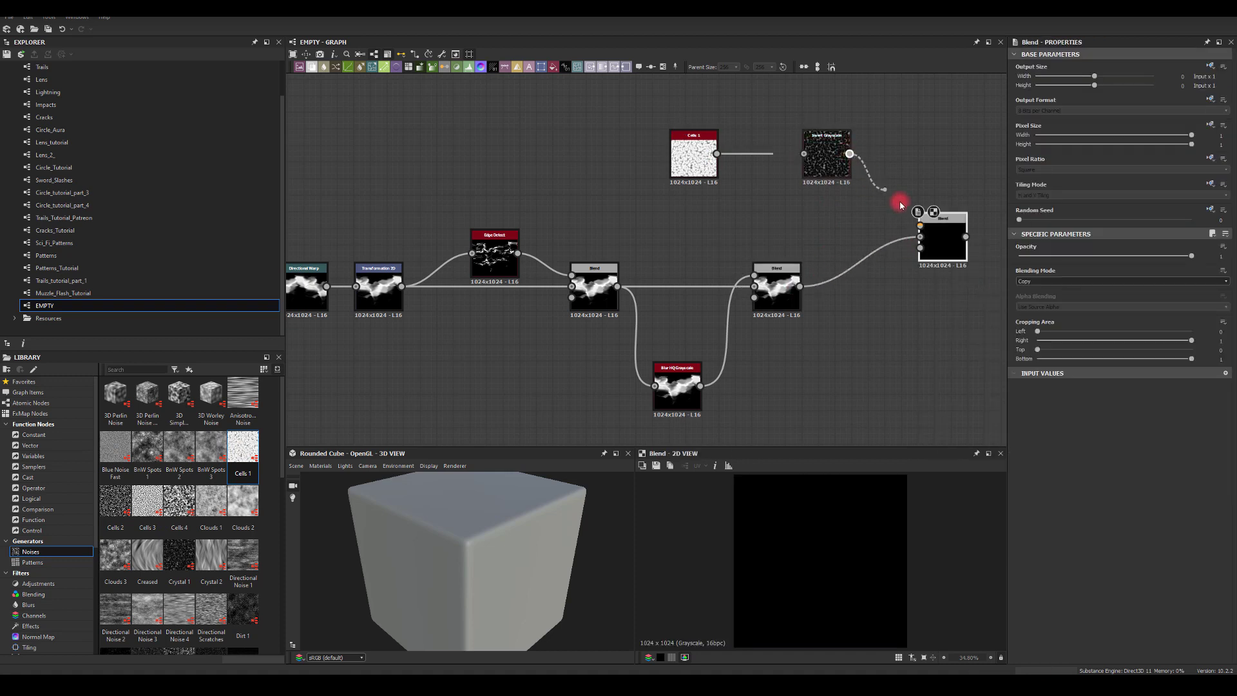
{"action": "left_click_drag", "start_coordinate": [904, 208], "coordinate": [920, 225]}
{"action": "left_click", "coordinate": [1027, 281]}
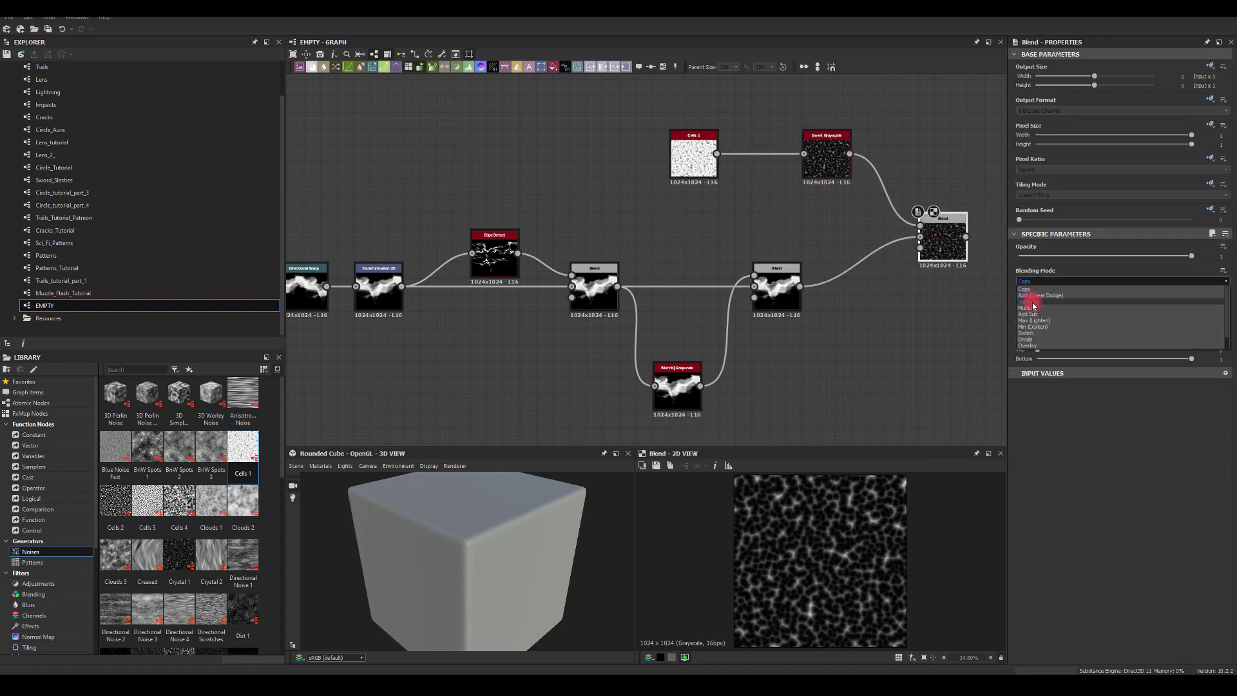
{"action": "left_click", "coordinate": [1032, 303]}
Set the scale of the Cells 1 noise feeding the Invert Grayscale to 5 and adjust its disorder.
{"action": "middle_click_drag", "start_coordinate": [753, 191], "coordinate": [685, 204]}
{"action": "left_click", "coordinate": [627, 154]}
{"action": "left_click_drag", "start_coordinate": [1038, 473], "coordinate": [1024, 475]}
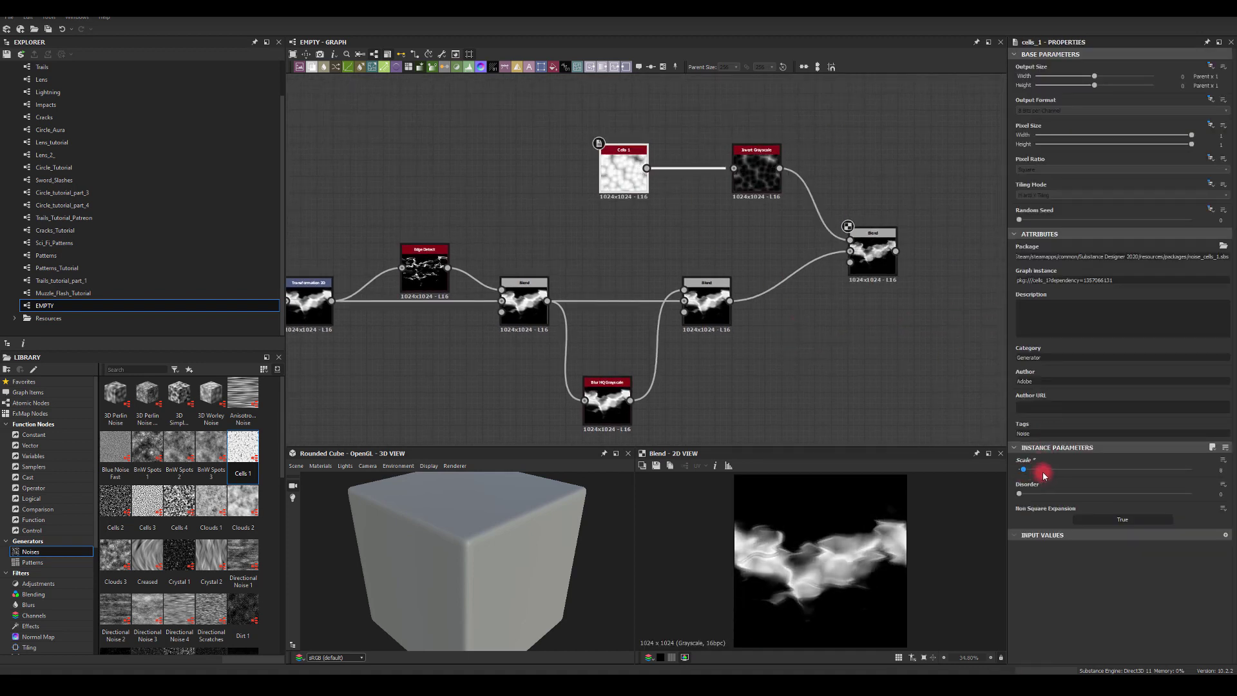
{"action": "double_click", "coordinate": [1213, 473]}
{"action": "type", "text": "5"}
{"action": "key", "text": "Return"}
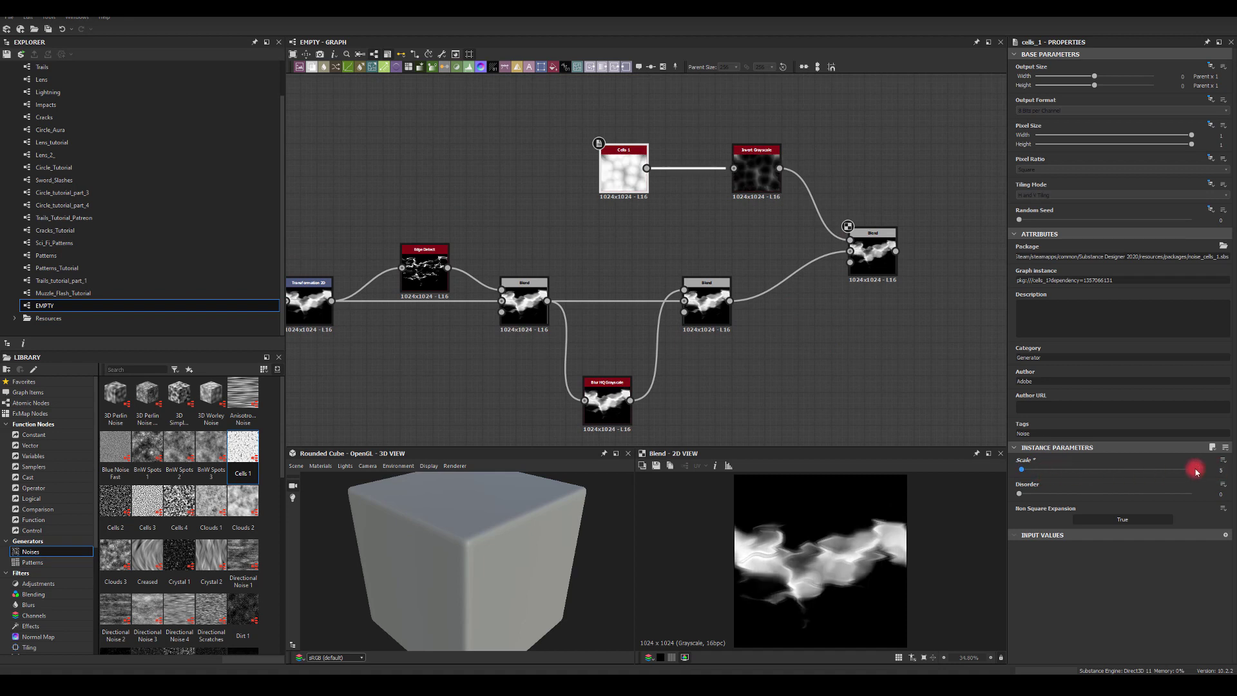
{"action": "left_click_drag", "start_coordinate": [1022, 497], "coordinate": [1053, 496]}
Select the Subtract Blend and move it down in line with the other Blend nodes.
{"action": "left_click", "coordinate": [880, 258]}
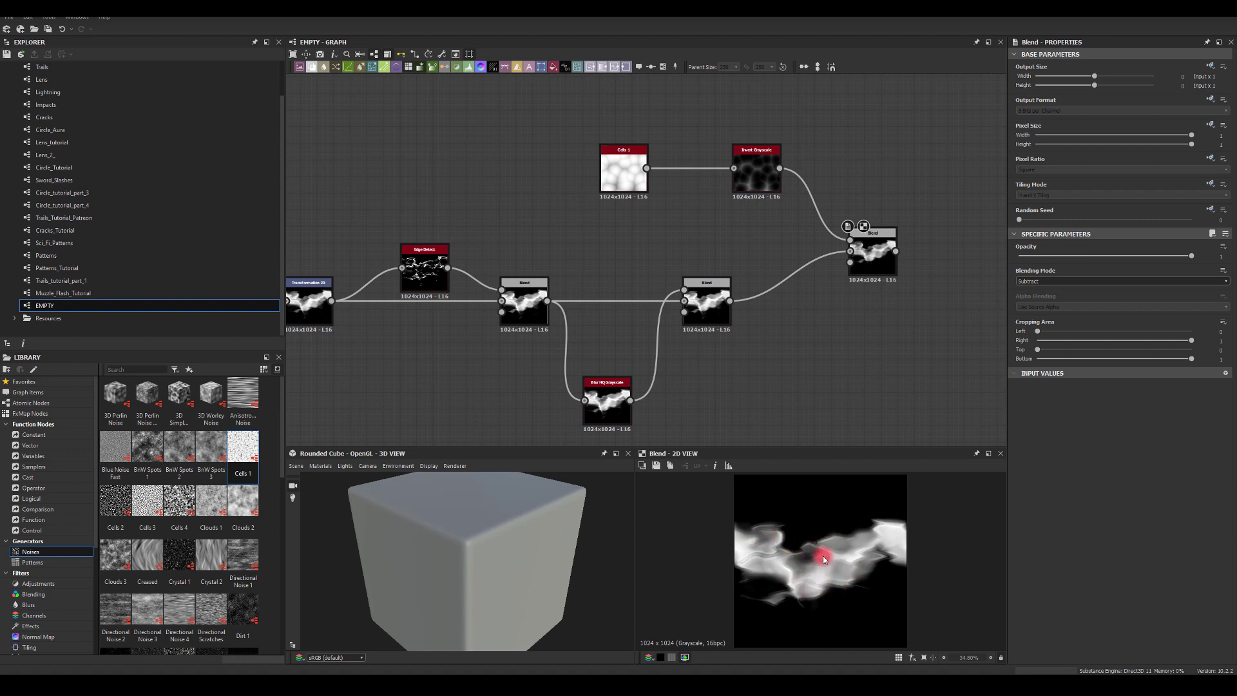
{"action": "left_click_drag", "start_coordinate": [868, 261], "coordinate": [873, 306]}
{"action": "middle_click_drag", "start_coordinate": [864, 374], "coordinate": [672, 321]}
Try an intensity of 16 on the Blur HQ Grayscale below the chain.
{"action": "left_click", "coordinate": [438, 342]}
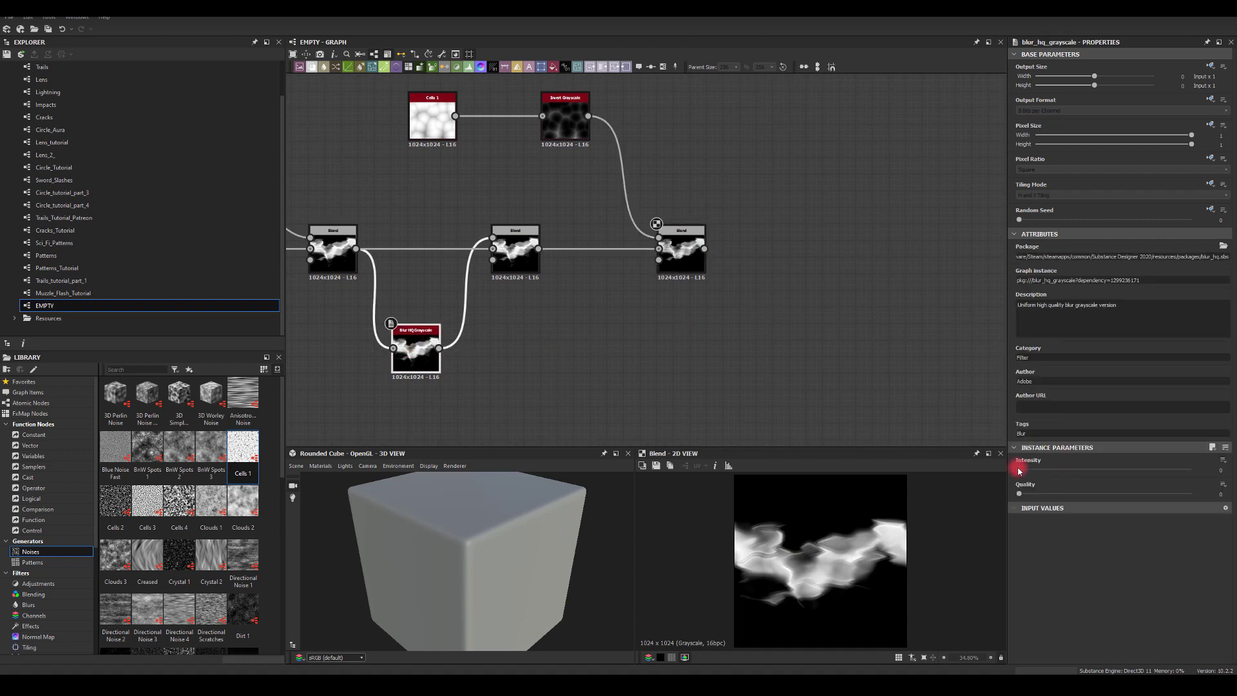
{"action": "left_click_drag", "start_coordinate": [1018, 471], "coordinate": [1230, 488]}
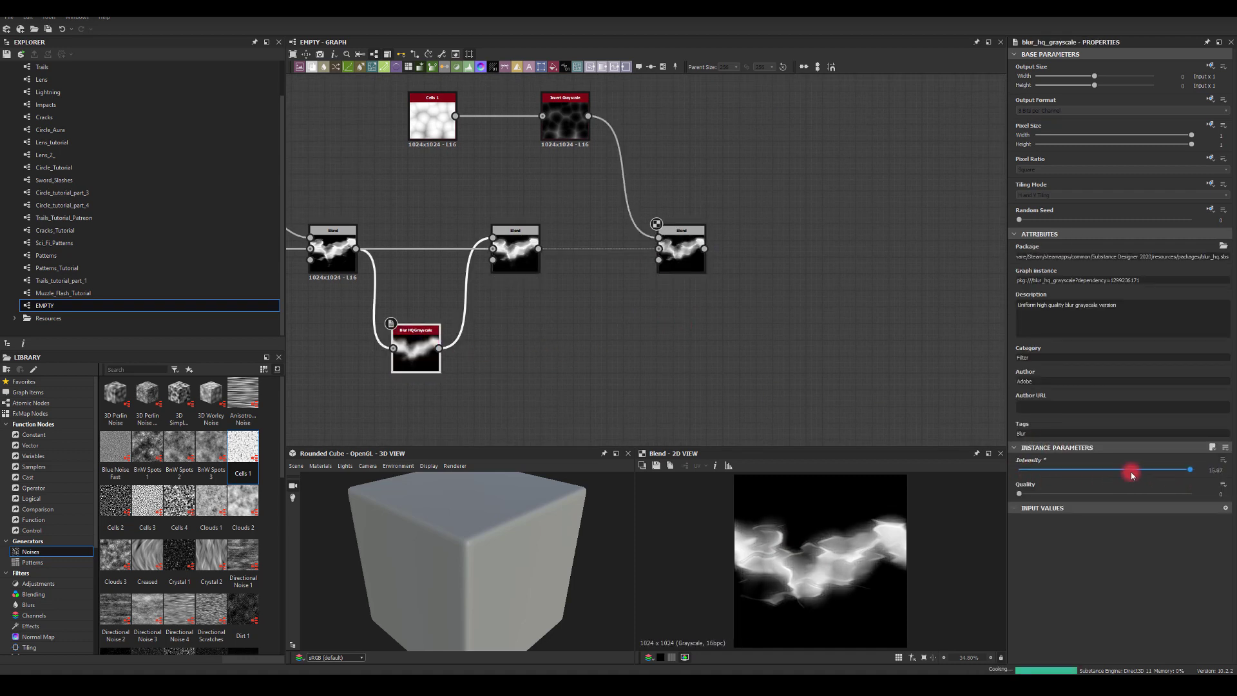
{"action": "left_click_drag", "start_coordinate": [1126, 474], "coordinate": [1226, 453]}
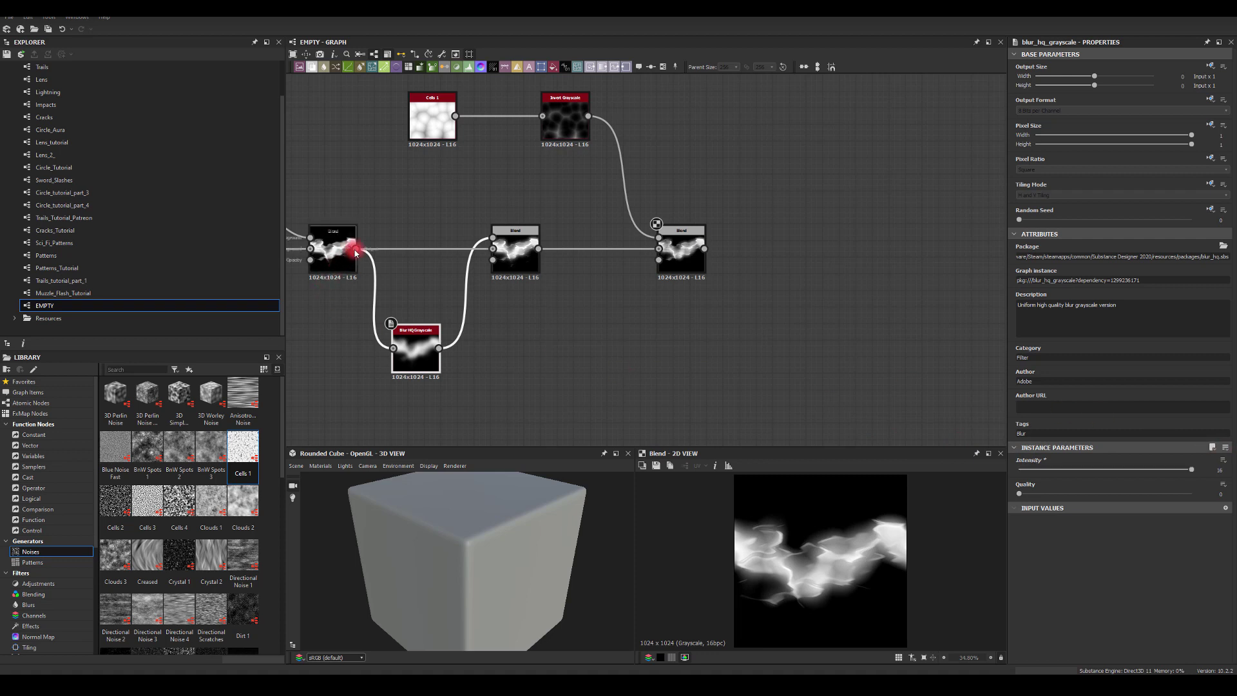
Remove the trial link from the edge Blend to the Max (Lighten) Blend's opacity input and select the Subtract Blend.
{"action": "left_click", "coordinate": [492, 262], "text": "alt"}
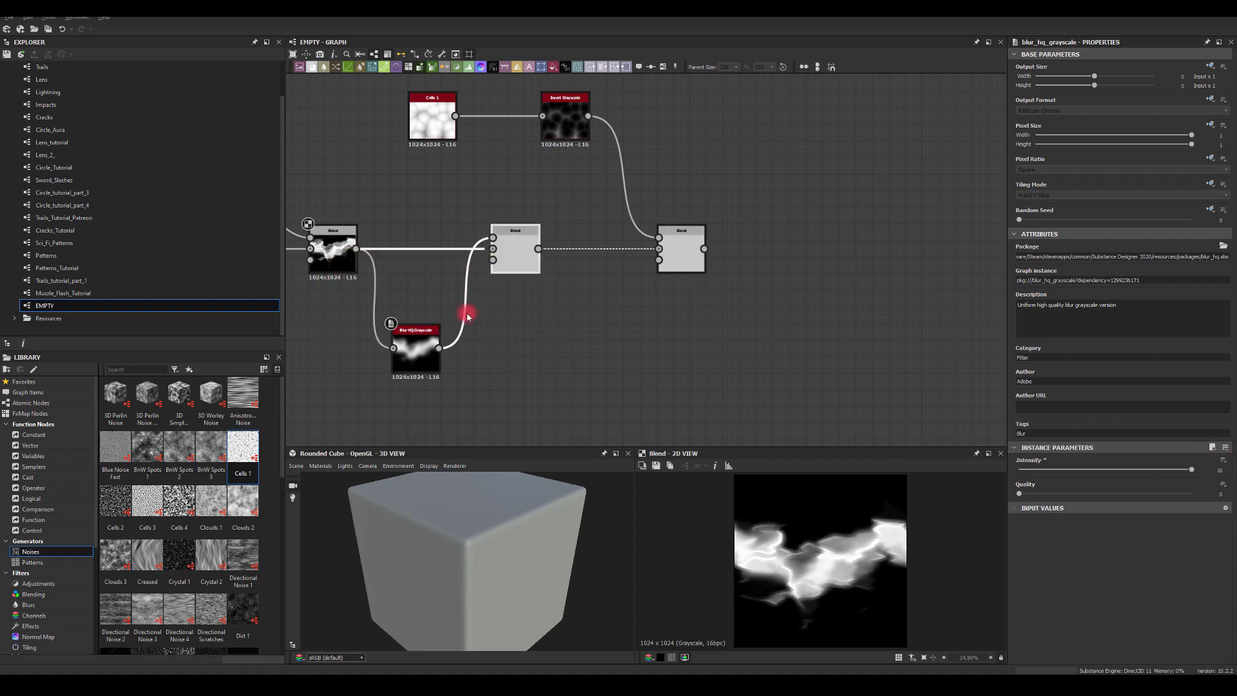
{"action": "left_click", "coordinate": [487, 314]}
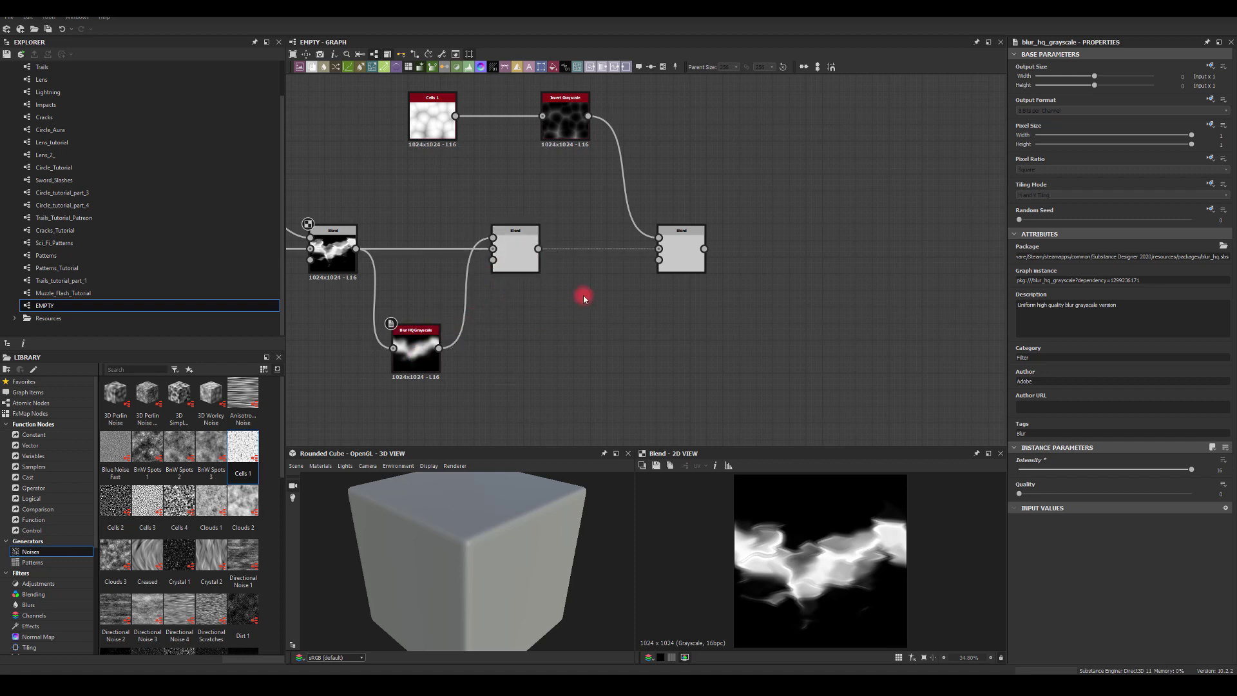
{"action": "left_click", "coordinate": [694, 260]}
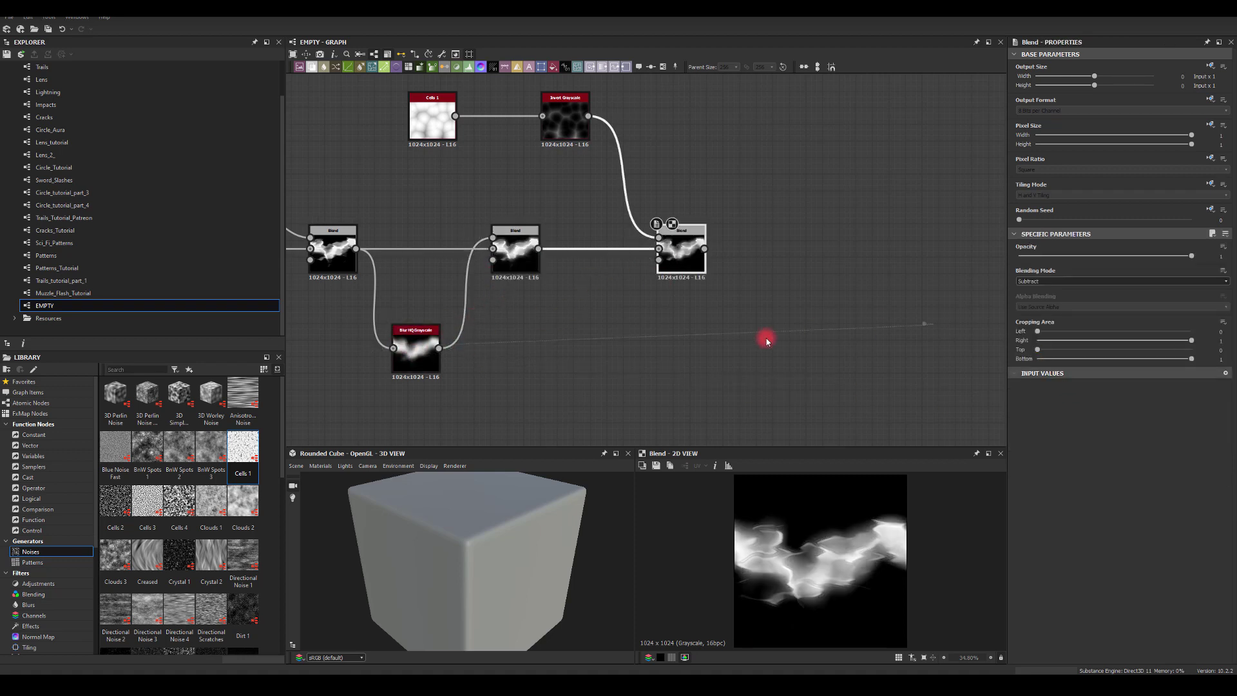
Lower the Blur HQ Grayscale's intensity back to its minimum and reselect the Subtract Blend.
{"action": "left_click", "coordinate": [418, 355]}
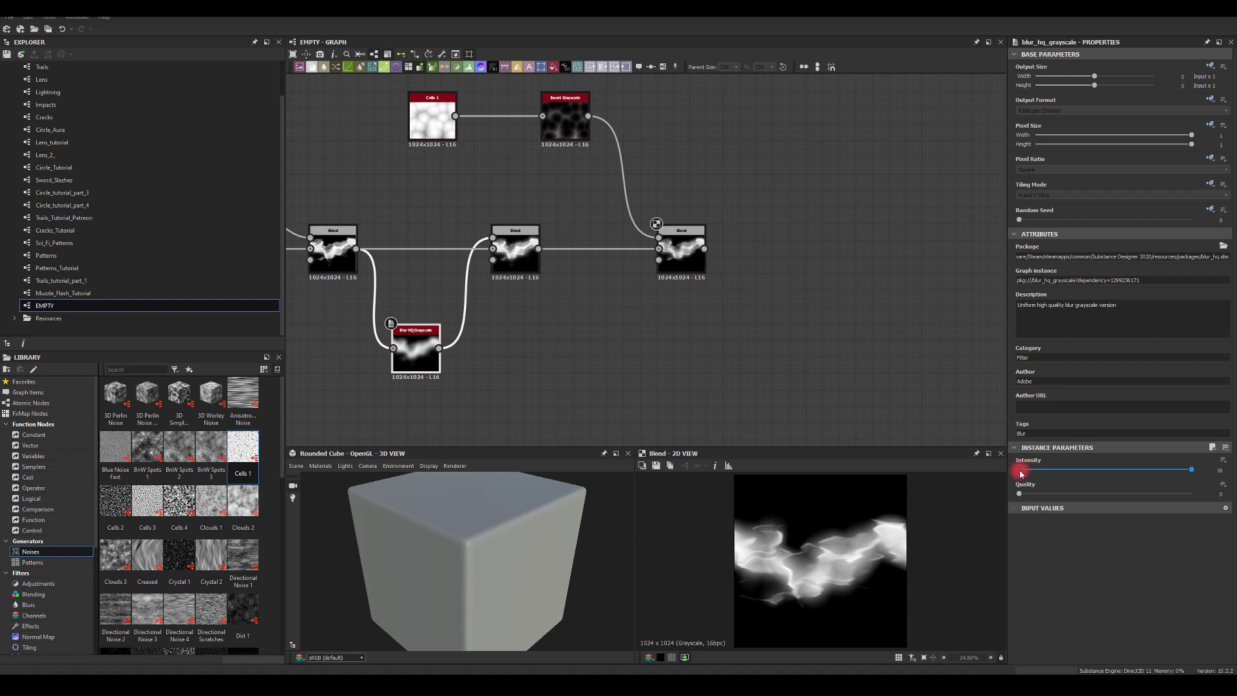
{"action": "left_click", "coordinate": [676, 251]}
{"action": "middle_click_drag", "start_coordinate": [810, 201], "coordinate": [780, 213]}
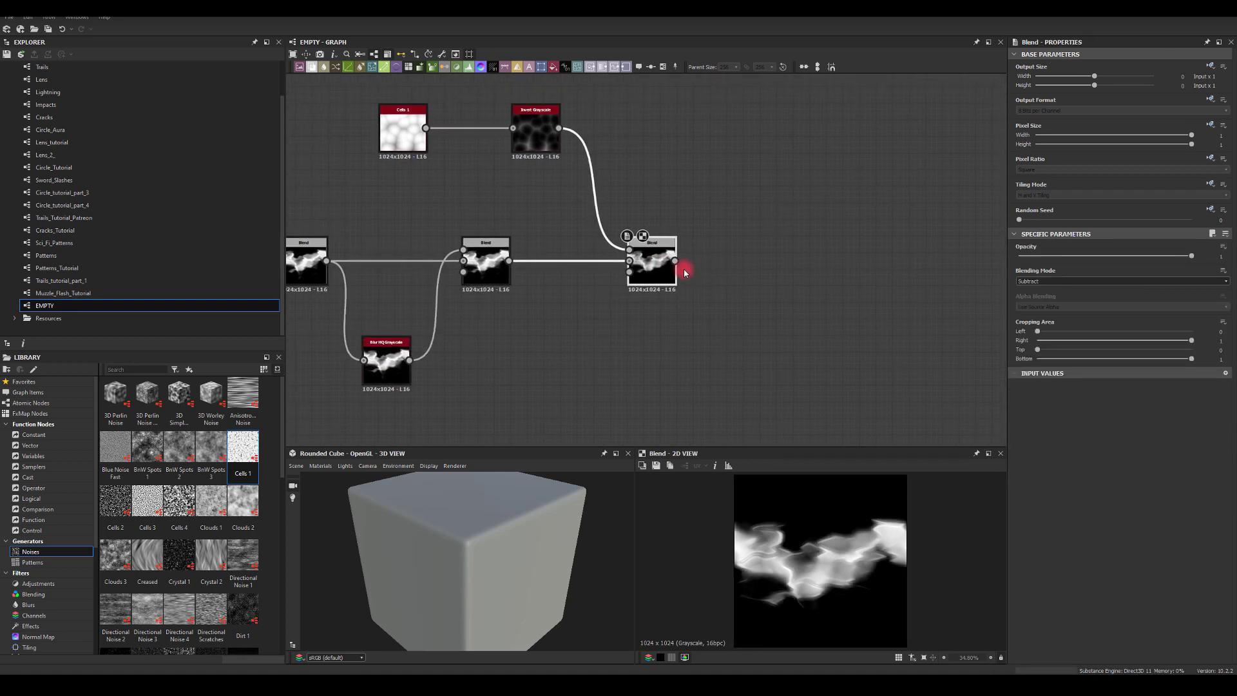
Feed the Subtract Blend into a new Gradient Map node.
{"action": "left_click_drag", "start_coordinate": [684, 269], "coordinate": [809, 197]}
{"action": "type", "text": "gr"}
{"action": "left_click", "coordinate": [843, 219]}
Add a saturated orange key towards the bright end of the Gradient Map's gradient in the gradient editor.
{"action": "left_click", "coordinate": [1207, 329]}
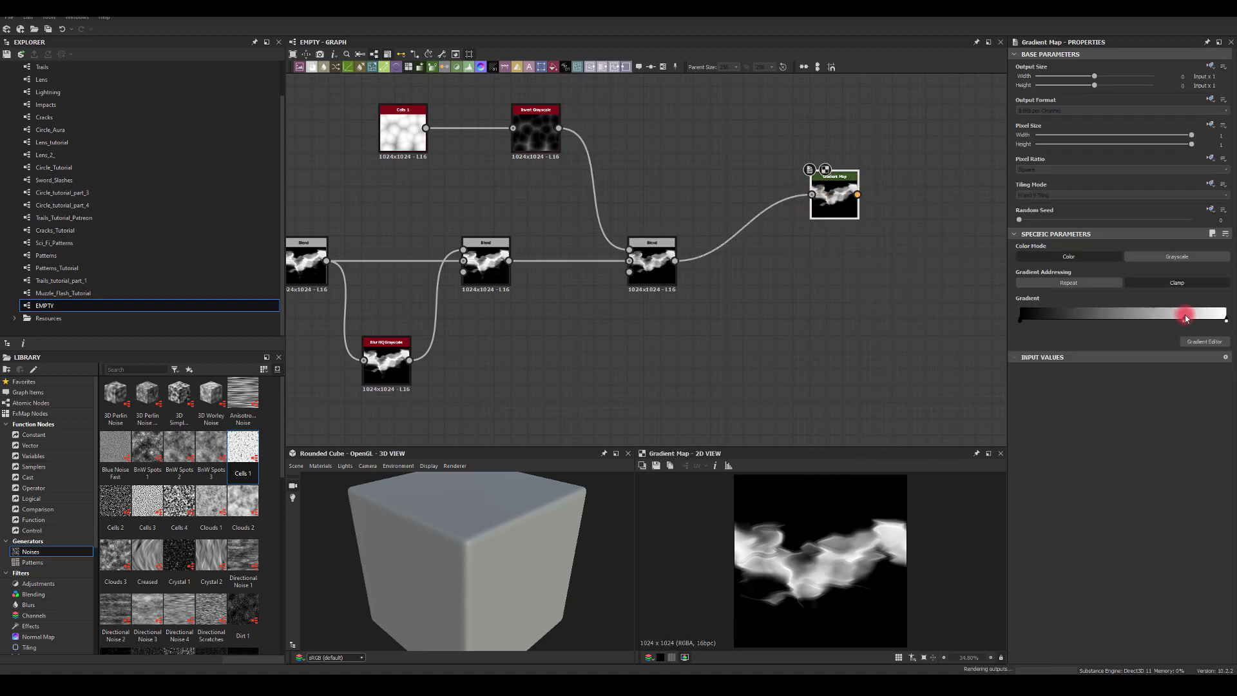
{"action": "left_click", "coordinate": [1154, 327]}
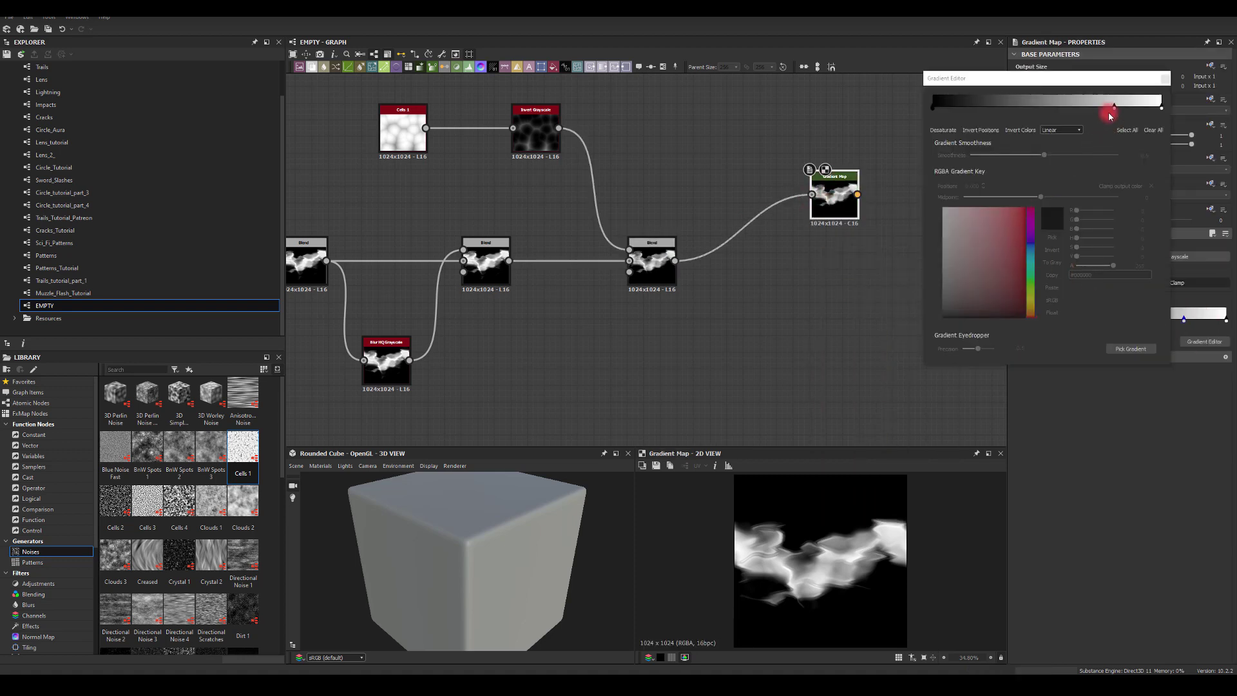
{"action": "left_click_drag", "start_coordinate": [1115, 107], "coordinate": [1153, 108]}
{"action": "left_click_drag", "start_coordinate": [1015, 215], "coordinate": [1046, 202]}
{"action": "left_click_drag", "start_coordinate": [1031, 310], "coordinate": [1025, 311]}
{"action": "left_click_drag", "start_coordinate": [1151, 112], "coordinate": [1104, 109]}
Add a red key near the middle of the gradient, shift the orange key to about 0.80, and close the gradient editor.
{"action": "left_click_drag", "start_coordinate": [1031, 309], "coordinate": [1027, 208]}
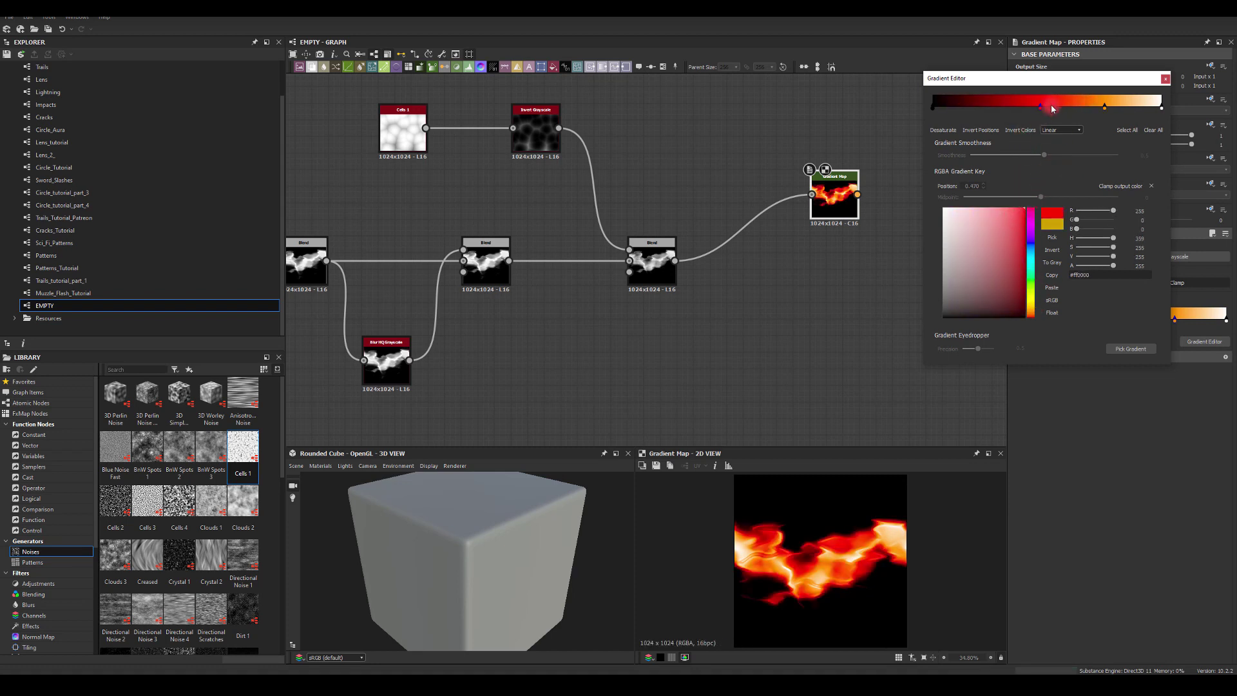
{"action": "left_click_drag", "start_coordinate": [1039, 108], "coordinate": [1115, 113]}
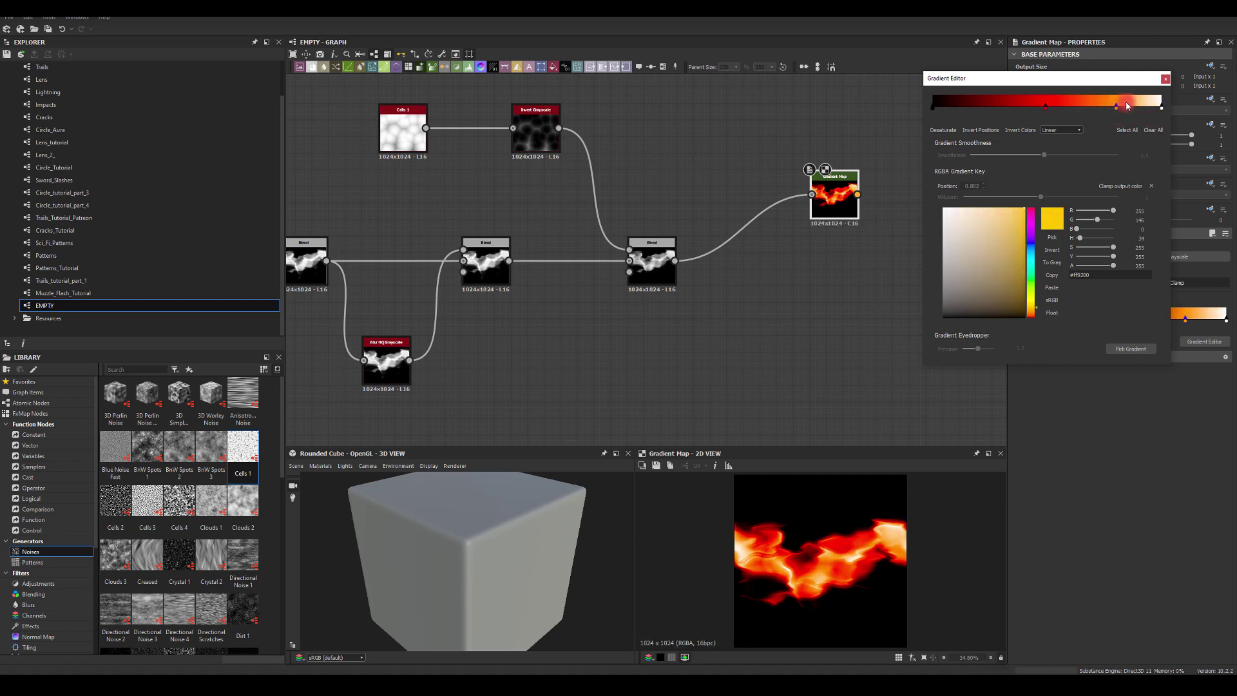
{"action": "left_click", "coordinate": [1165, 78]}
Feed the Gradient Map into a new Glow node.
{"action": "left_click_drag", "start_coordinate": [911, 194], "coordinate": [932, 190]}
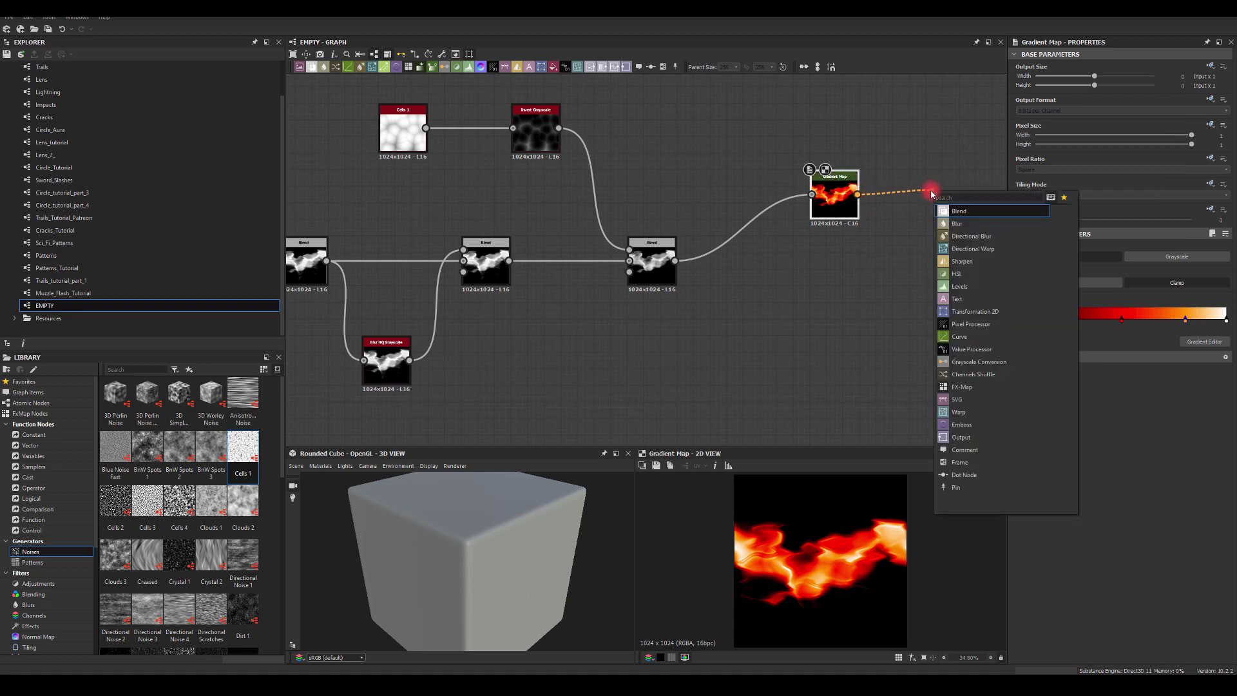
{"action": "type", "text": "rgb"}
{"action": "key", "text": "Return"}
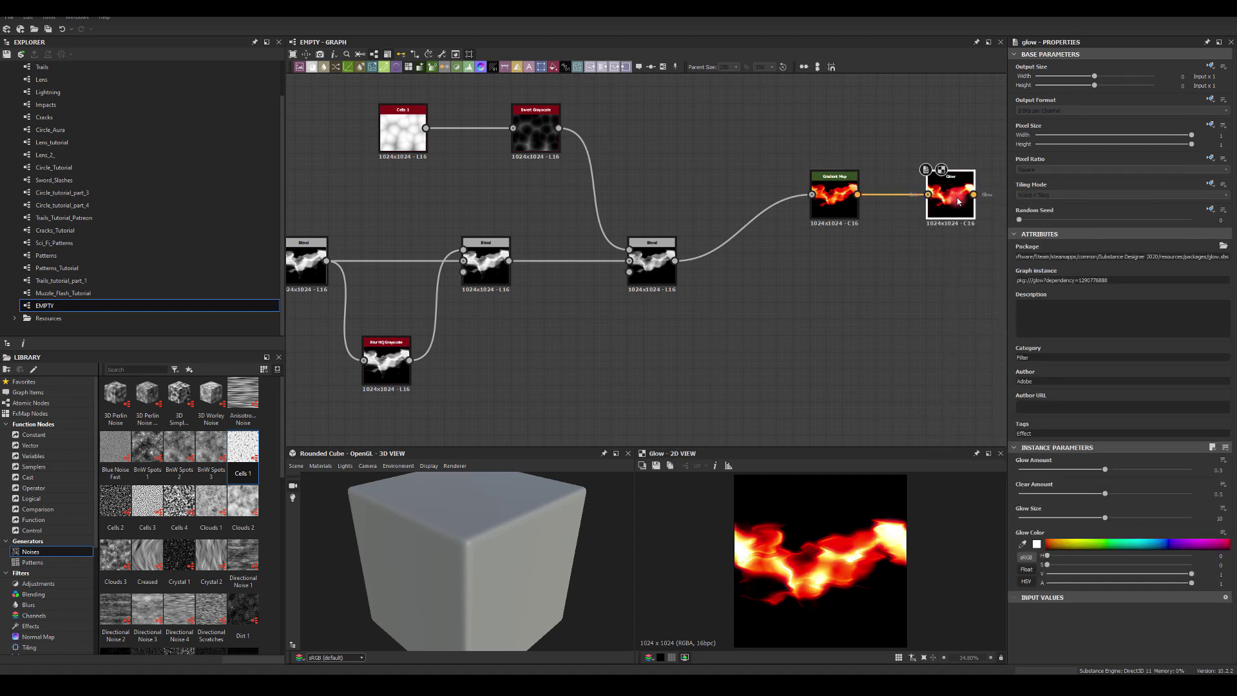
Set the Glow node's glow amount to 0.41 and its glow colour to a saturated orange.
{"action": "mouse_move", "coordinate": [1105, 470]}
{"action": "left_mouse_down"}
{"action": "mouse_move", "coordinate": [1030, 469]}
{"action": "mouse_move", "coordinate": [1090, 469]}
{"action": "left_mouse_up"}
{"action": "left_click", "coordinate": [1037, 545]}
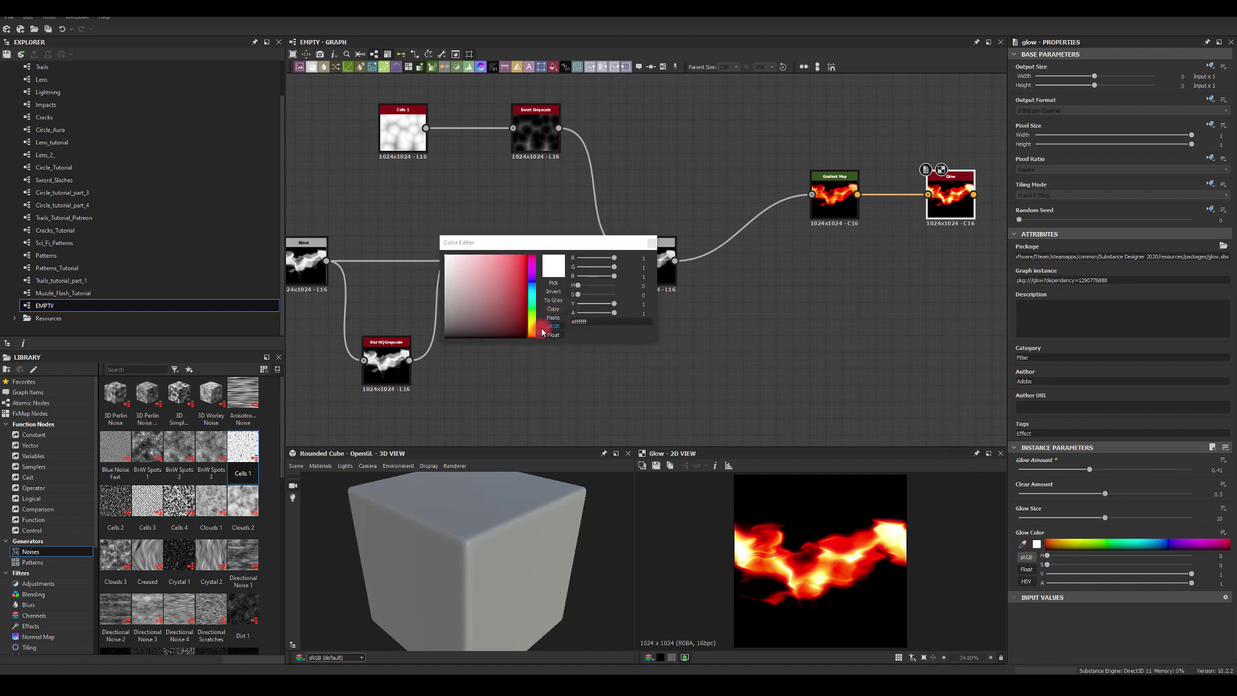
{"action": "left_click", "coordinate": [533, 332]}
{"action": "left_click_drag", "start_coordinate": [514, 291], "coordinate": [547, 228]}
{"action": "left_click", "coordinate": [651, 242]}
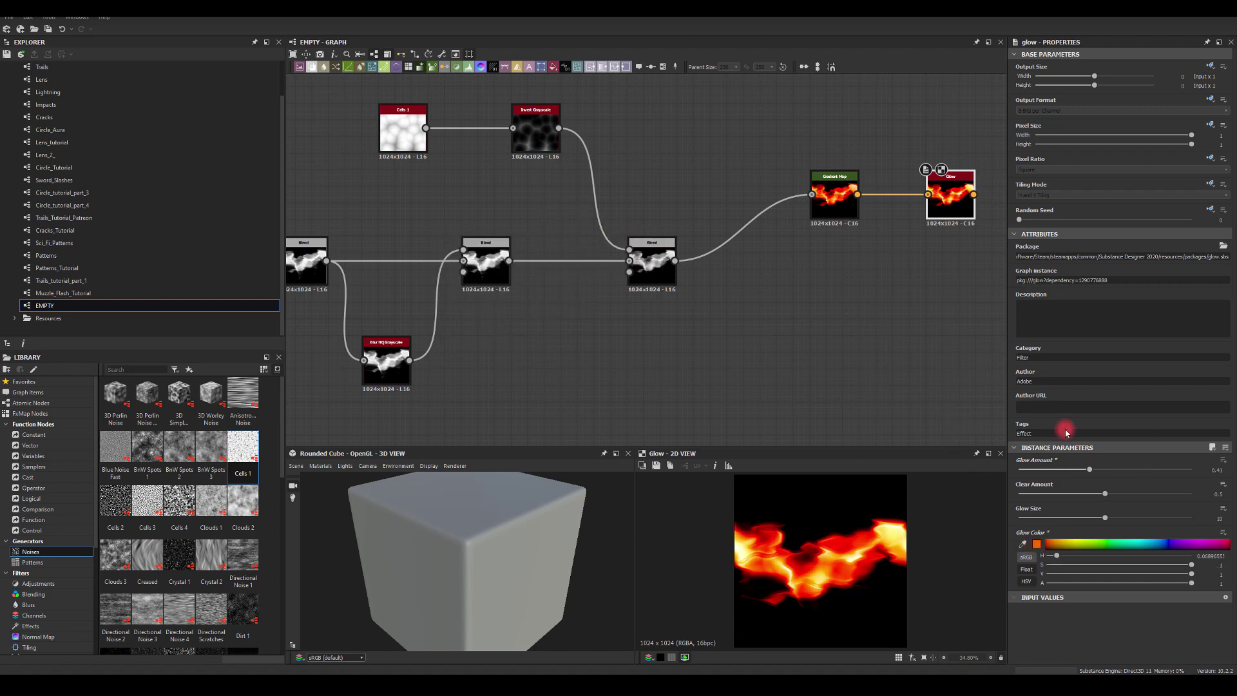
Set the Glow Amount to 0.74, Clear Amount to 0.53 and Glow Size to about 14.7, and move the Glow node close to the Gradient Map.
{"action": "left_click_drag", "start_coordinate": [1123, 471], "coordinate": [1146, 514]}
{"action": "middle_click_drag", "start_coordinate": [864, 309], "coordinate": [765, 268]}
{"action": "left_click_drag", "start_coordinate": [850, 180], "coordinate": [800, 180]}
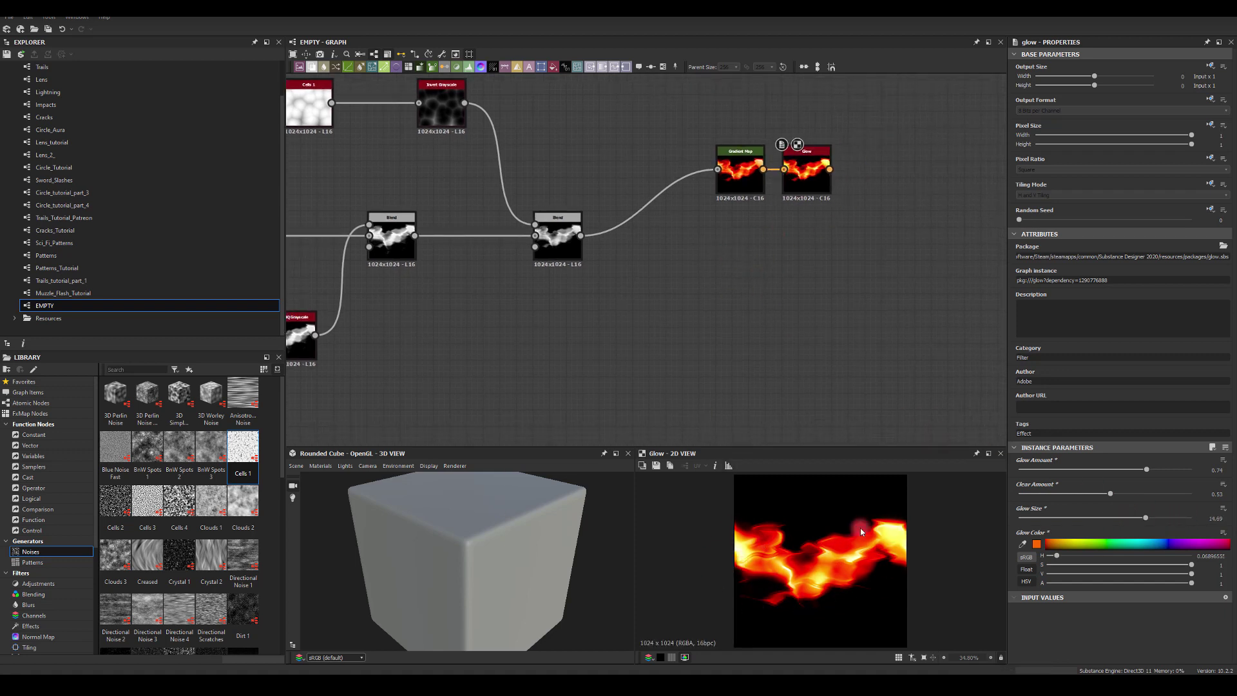
Feed the Subtract Blend into the background input of a new Blend node below the Gradient Map.
{"action": "left_click", "coordinate": [741, 178]}
{"action": "middle_click_drag", "start_coordinate": [708, 308], "coordinate": [635, 268]}
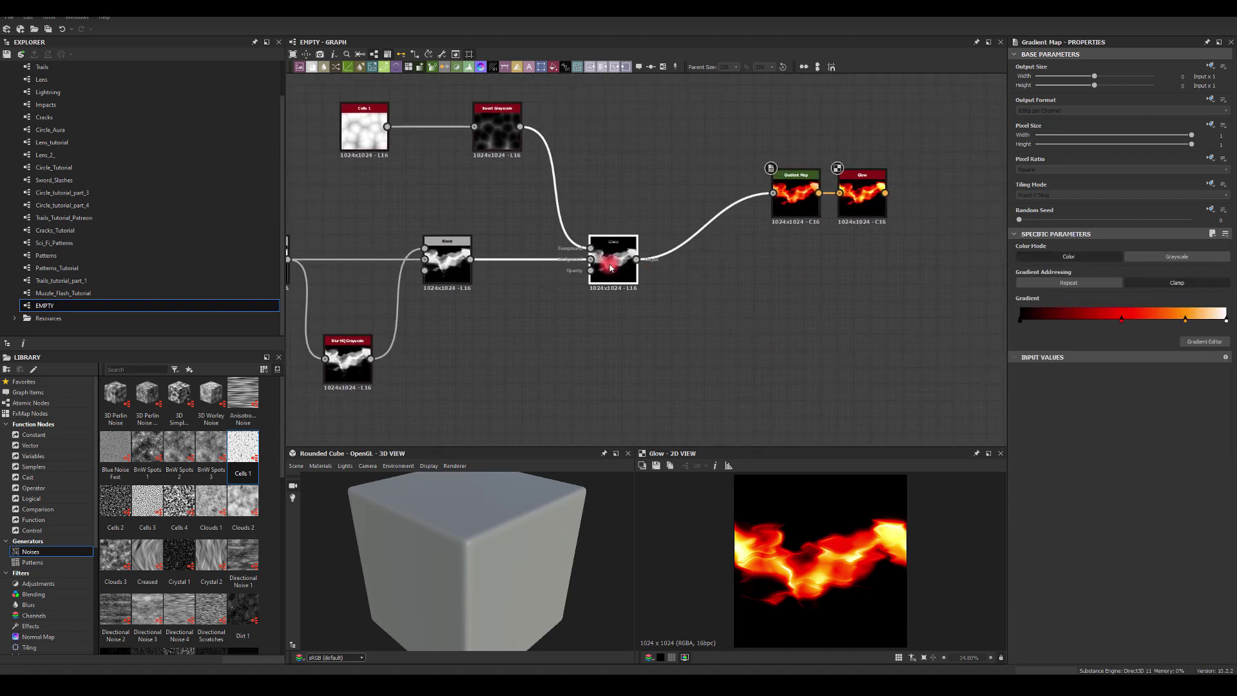
{"action": "left_click", "coordinate": [610, 264]}
{"action": "middle_click_drag", "start_coordinate": [728, 292], "coordinate": [675, 312]}
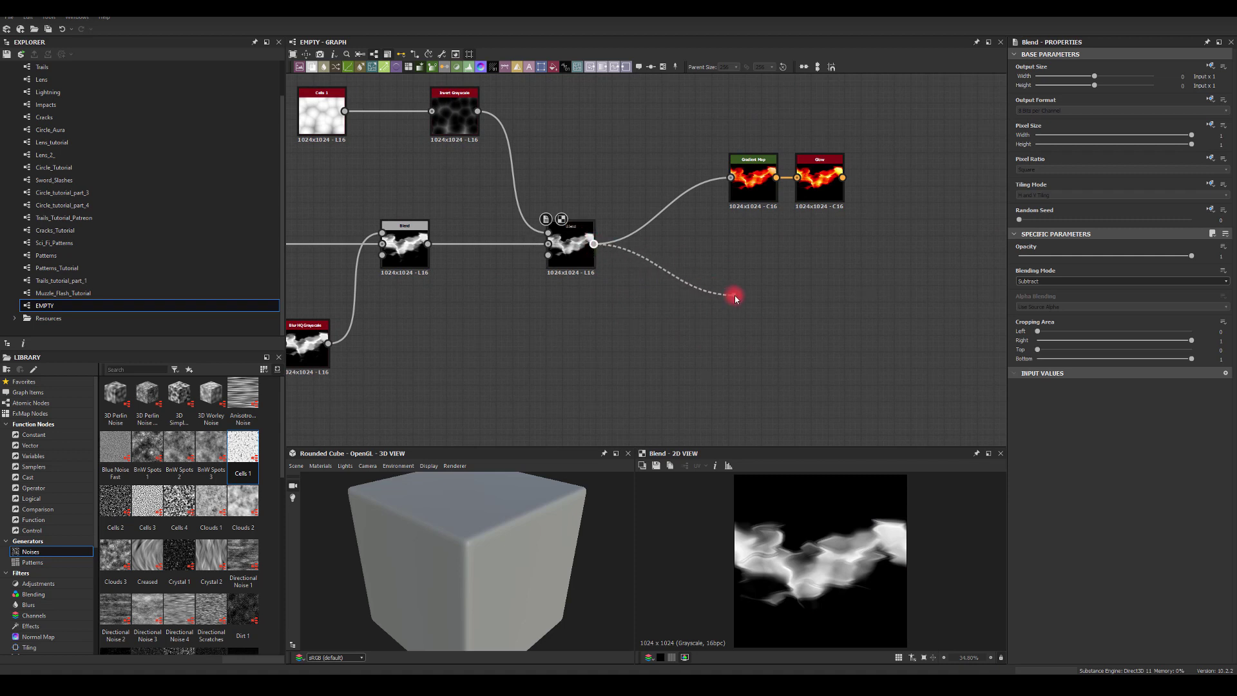
{"action": "left_click_drag", "start_coordinate": [734, 295], "coordinate": [735, 295]}
{"action": "left_click", "coordinate": [574, 242]}
{"action": "left_click_drag", "start_coordinate": [594, 243], "coordinate": [771, 308]}
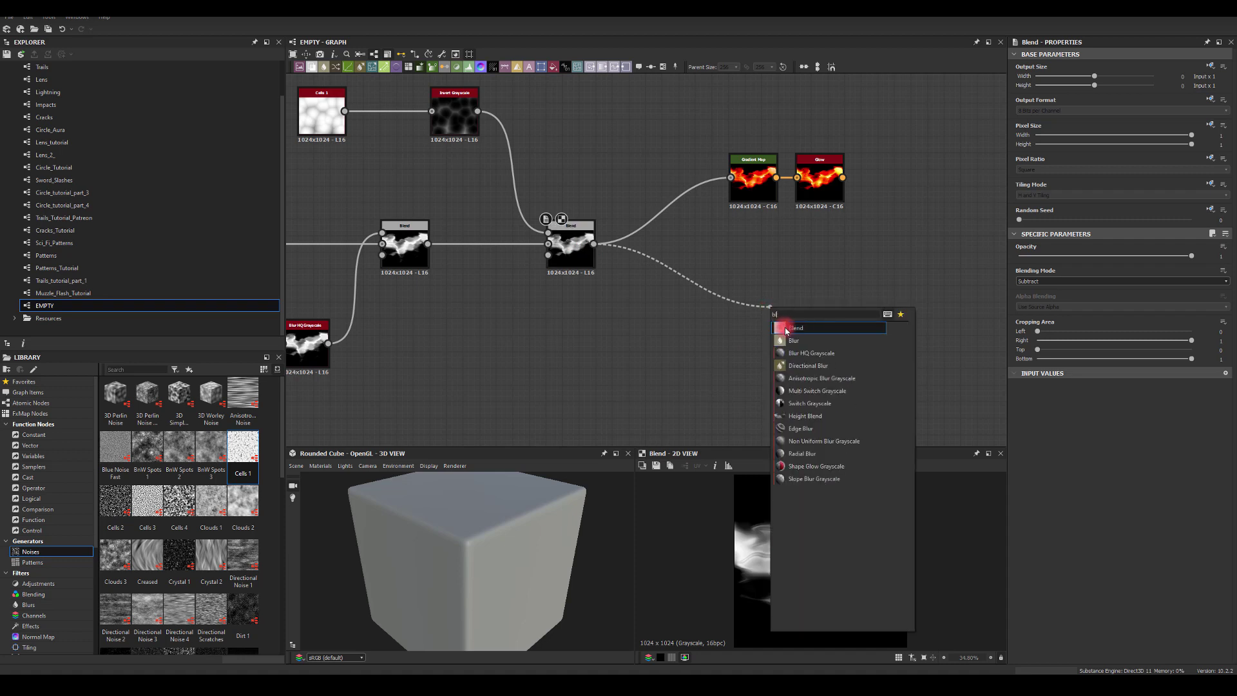
{"action": "left_click", "coordinate": [796, 340]}
{"action": "middle_click_drag", "start_coordinate": [635, 354], "coordinate": [688, 346]}
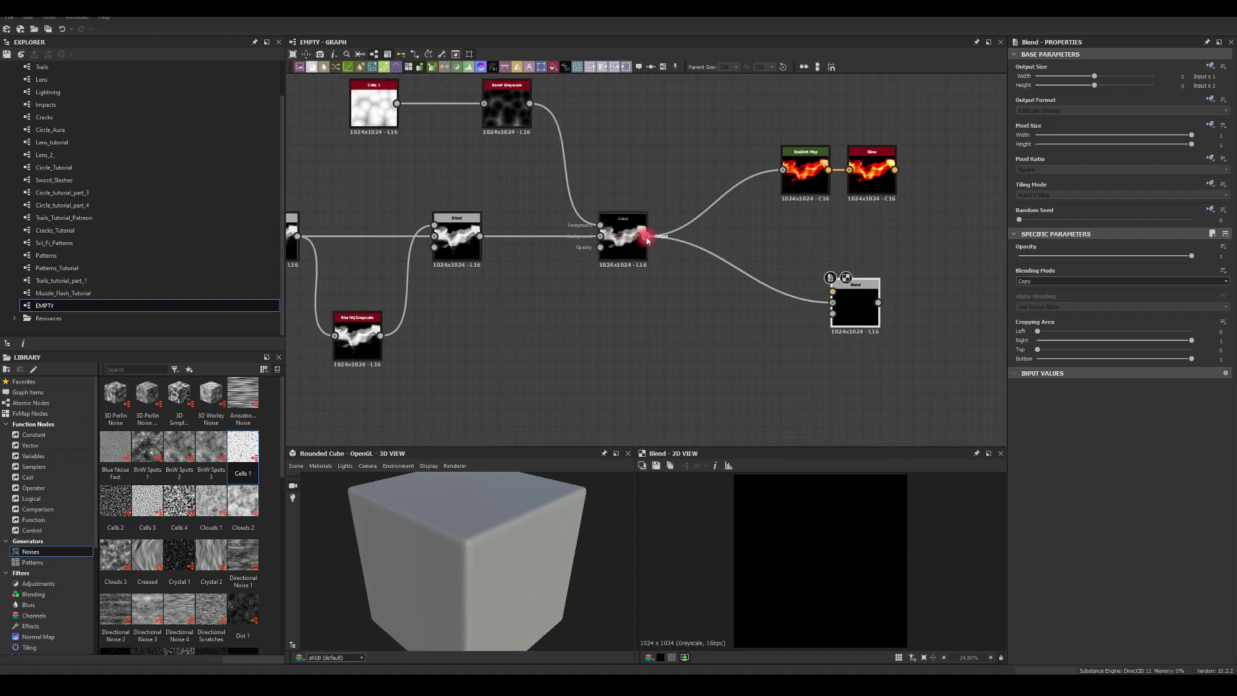
Feed the Subtract Blend into a new Blur HQ Grayscale node and connect the blur to the new Blend's foreground.
{"action": "left_click_drag", "start_coordinate": [646, 238], "coordinate": [706, 332]}
{"action": "type", "text": "blur"}
{"action": "left_click", "coordinate": [729, 376]}
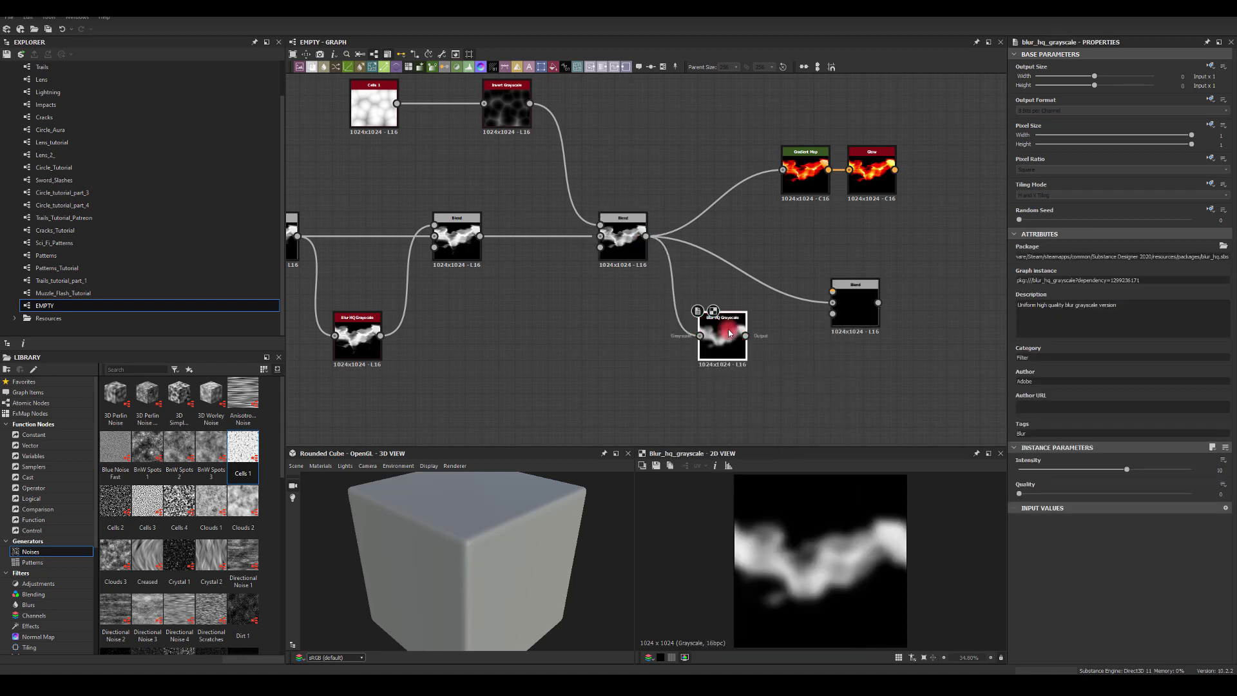
{"action": "left_click_drag", "start_coordinate": [817, 303], "coordinate": [832, 303]}
{"action": "left_click", "coordinate": [849, 285]}
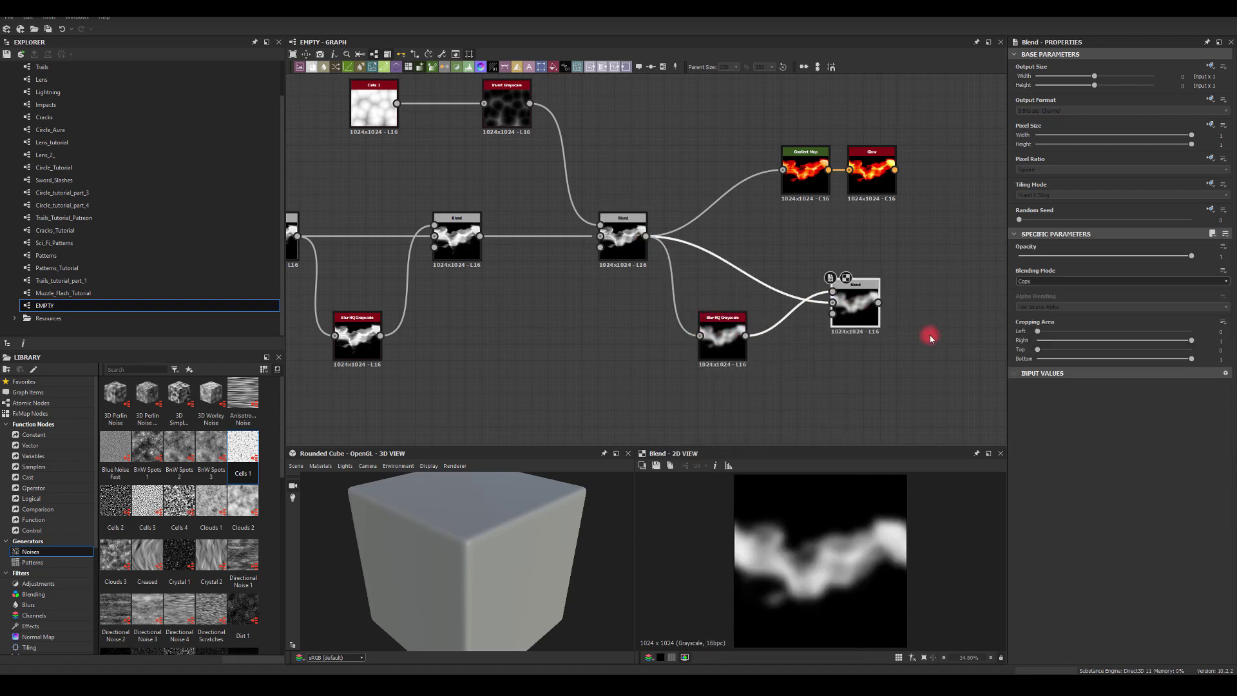
Try several blending modes on the new Blend node, including Multiply, Add Sub, Max (Lighten) and Min (Darken).
{"action": "left_click", "coordinate": [1047, 281]}
{"action": "left_click", "coordinate": [1044, 293]}
{"action": "left_click", "coordinate": [1043, 282]}
{"action": "left_click", "coordinate": [1044, 297]}
{"action": "left_click", "coordinate": [1043, 281]}
{"action": "left_click", "coordinate": [1031, 308]}
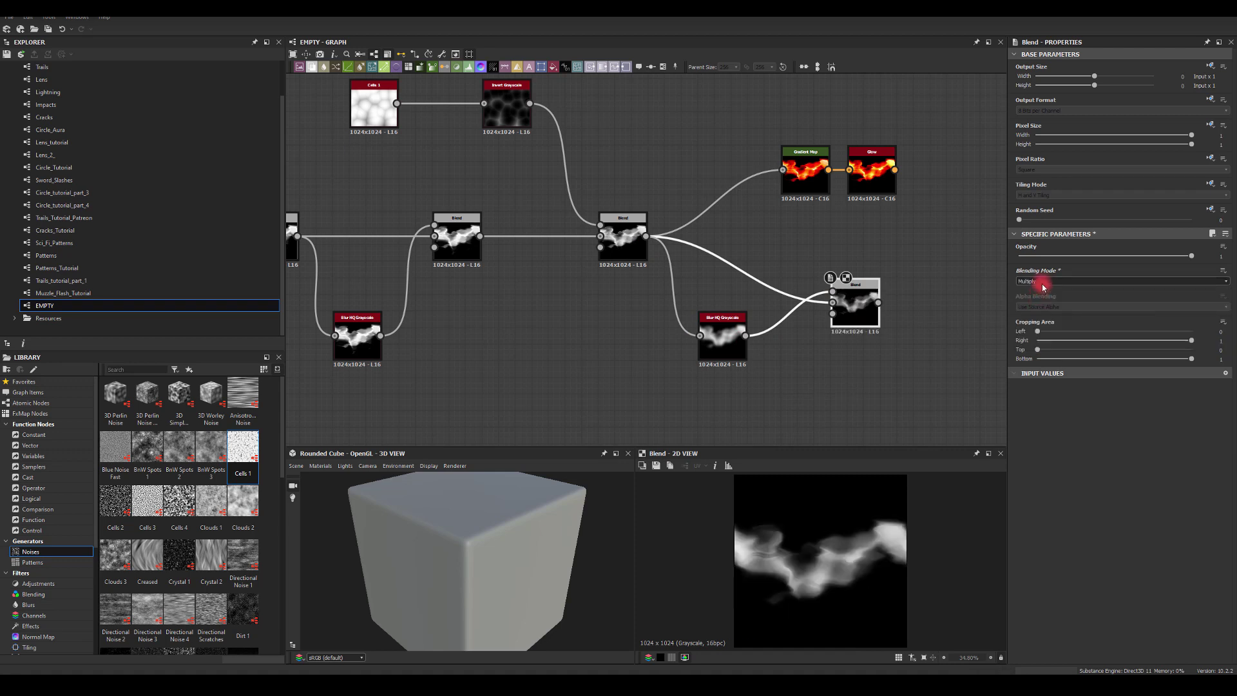
{"action": "left_click", "coordinate": [1044, 282]}
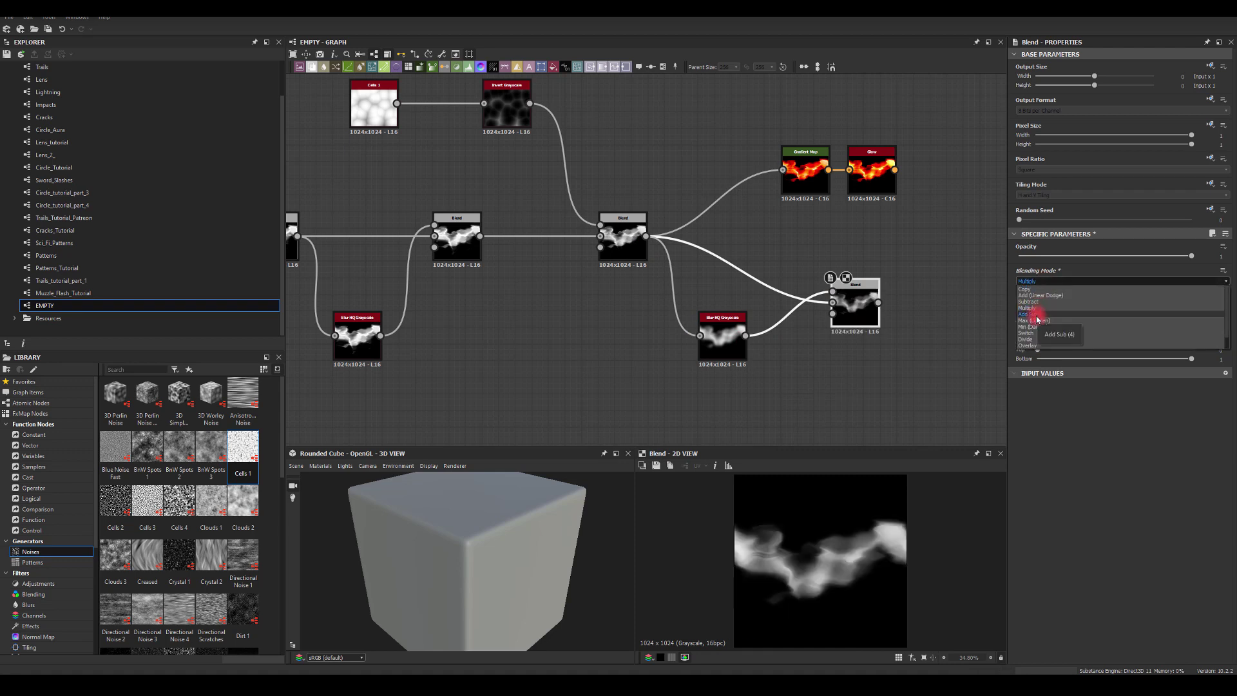
{"action": "left_click", "coordinate": [1036, 315]}
{"action": "left_click", "coordinate": [1031, 282]}
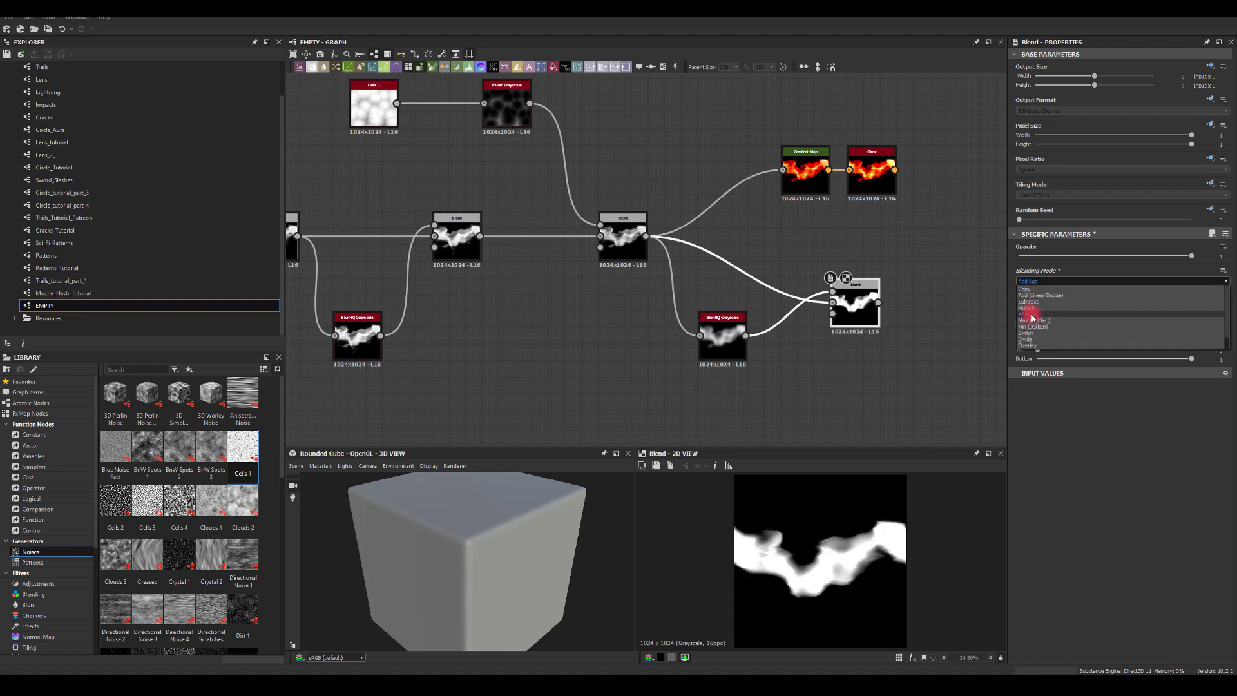
{"action": "left_click", "coordinate": [1031, 320]}
{"action": "left_click", "coordinate": [1038, 281]}
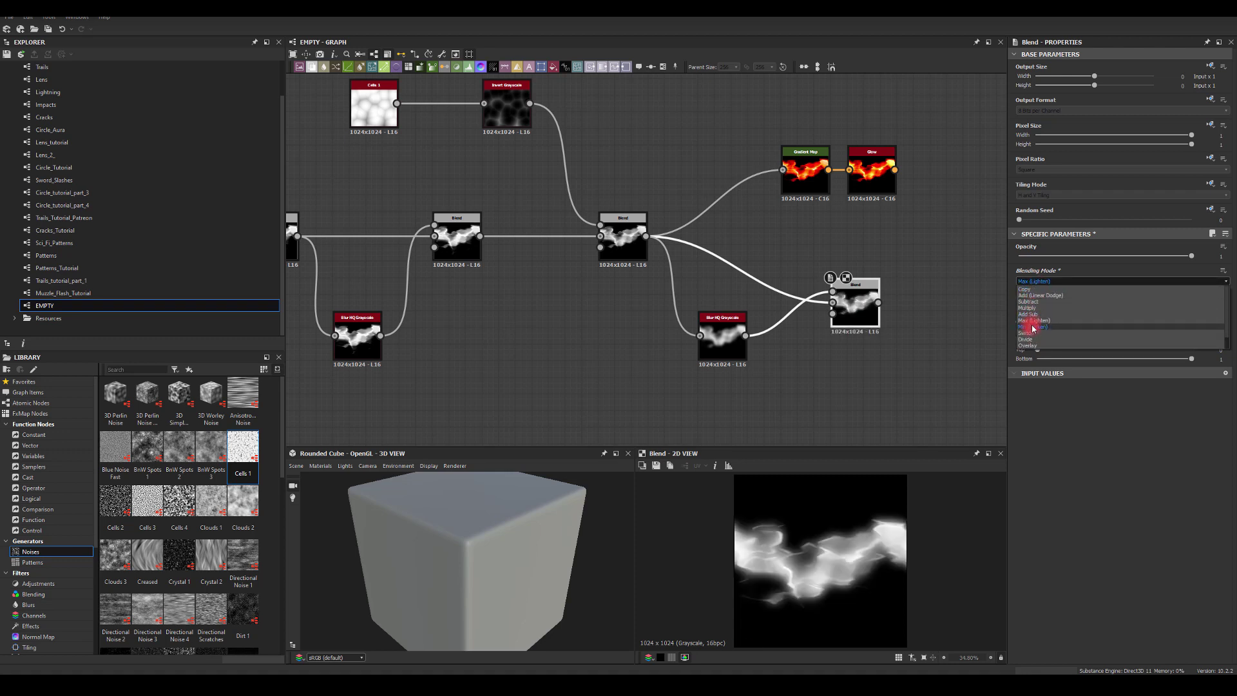
{"action": "left_click", "coordinate": [1032, 323]}
{"action": "left_click", "coordinate": [1032, 281]}
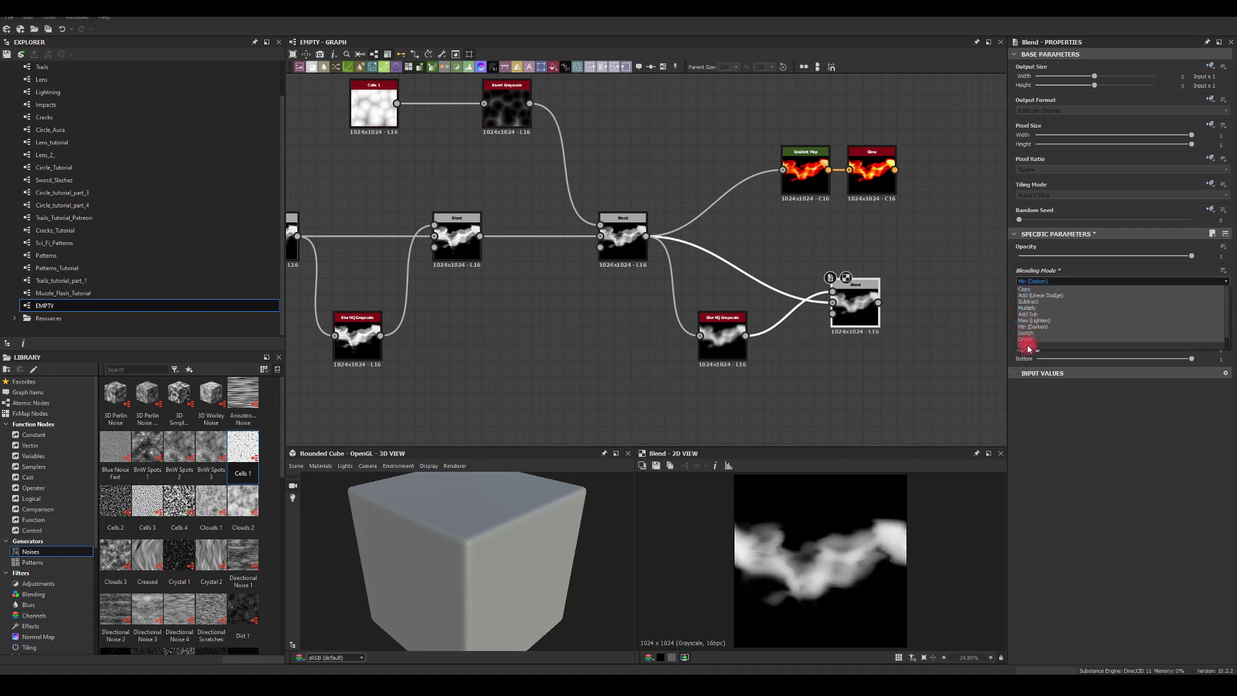
{"action": "left_click", "coordinate": [1028, 336]}
Set the new Blend node's blending mode to Max (Lighten).
{"action": "left_click", "coordinate": [1032, 281]}
{"action": "left_click", "coordinate": [1031, 321]}
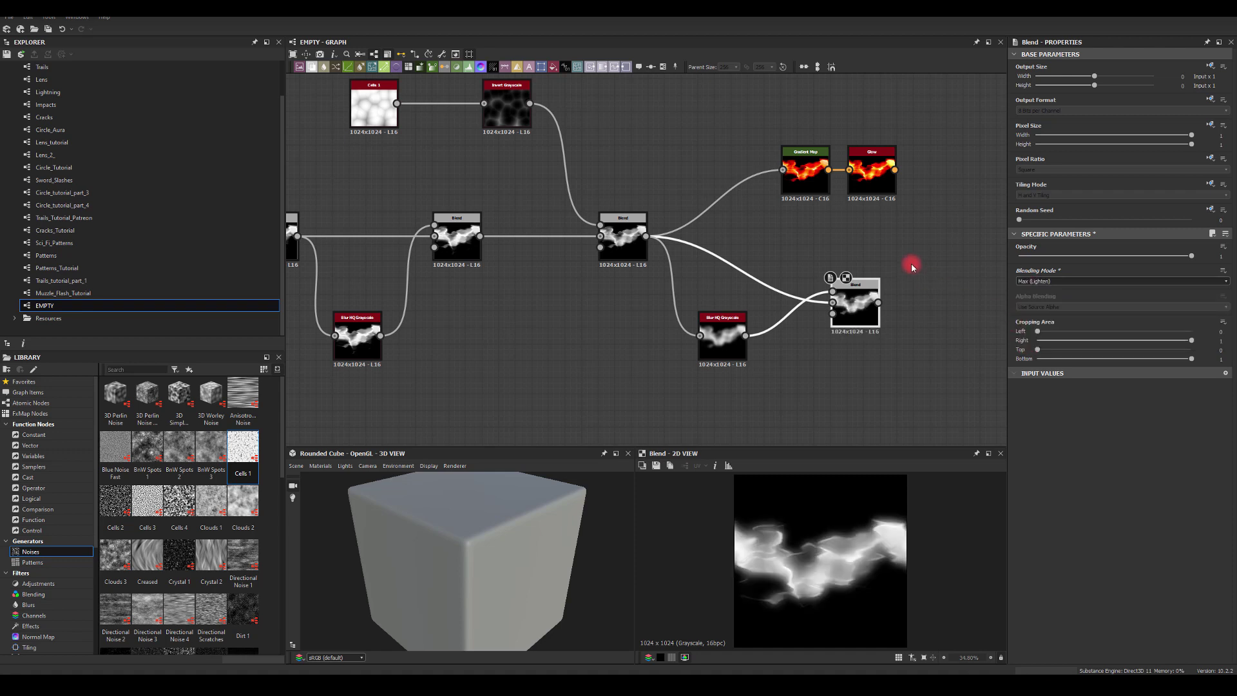
{"action": "left_click", "coordinate": [865, 308]}
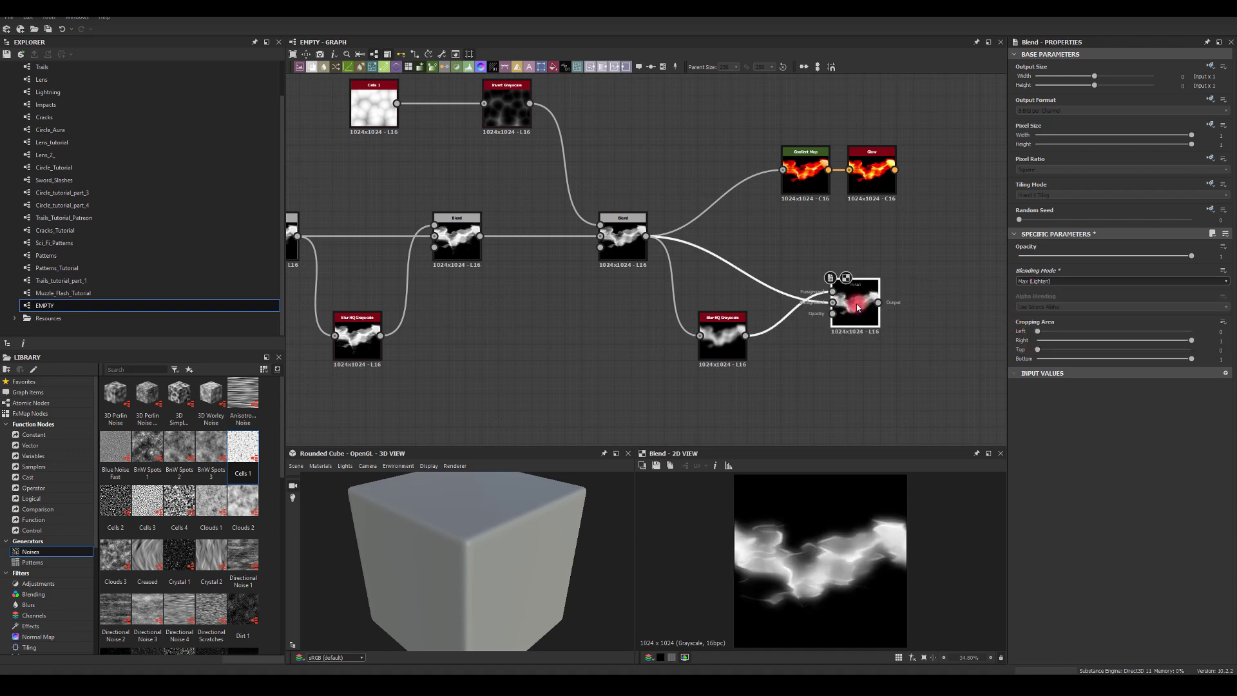
Feed the Max (Lighten) Blend into a new Warp node.
{"action": "middle_click_drag", "start_coordinate": [863, 326], "coordinate": [695, 276]}
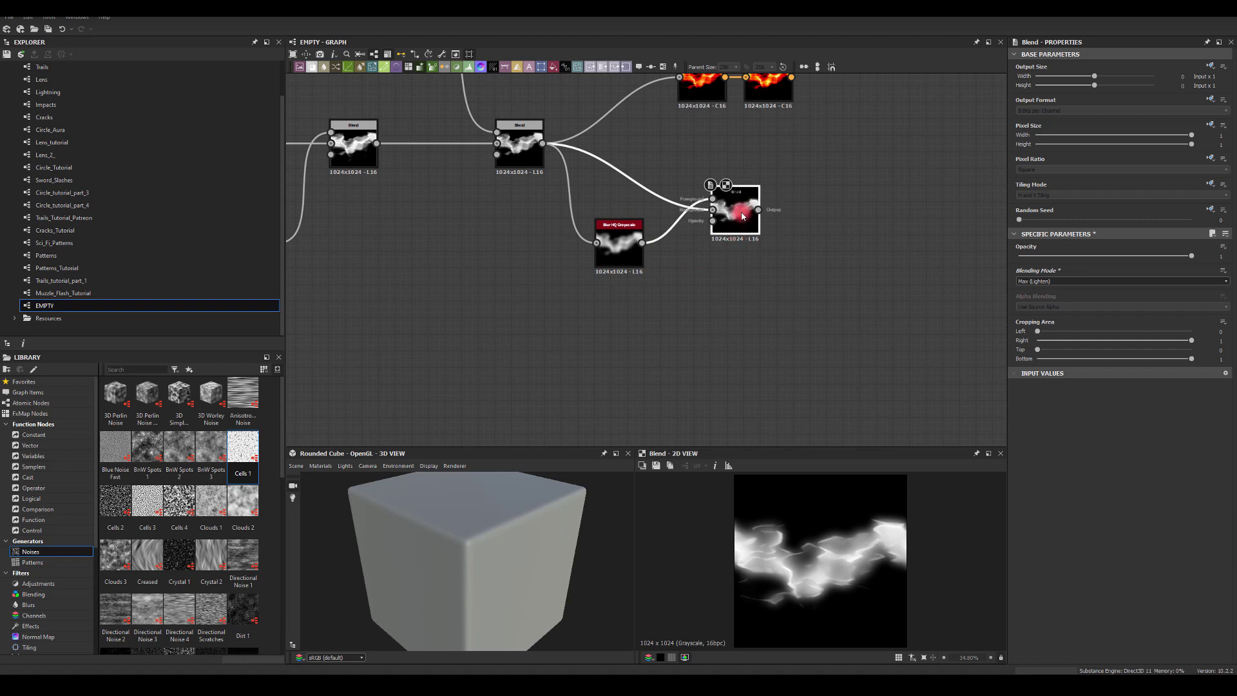
{"action": "left_click_drag", "start_coordinate": [758, 210], "coordinate": [860, 255]}
{"action": "type", "text": "warp"}
{"action": "key", "text": "Return"}
{"action": "middle_click_drag", "start_coordinate": [740, 281], "coordinate": [770, 241]}
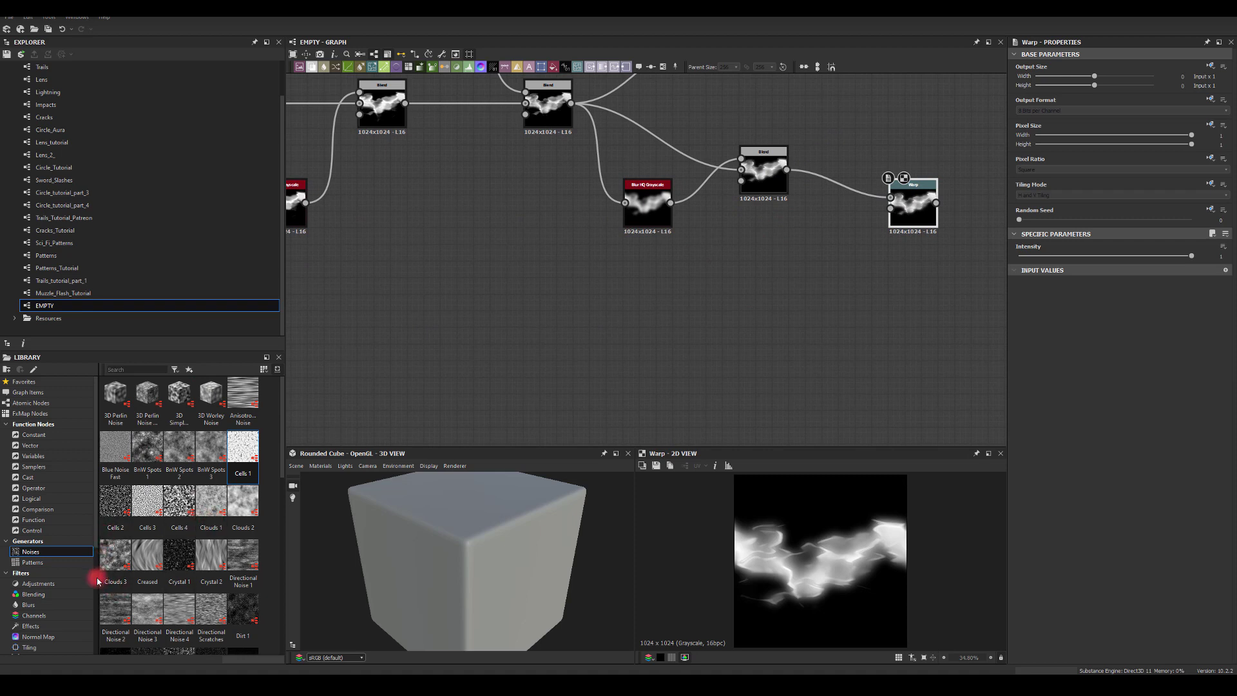
Add a Crystal 1 noise below the Warp node and feed it into a new Blur HQ Grayscale node.
{"action": "scroll", "coordinate": [243, 512], "scroll_direction": "down", "scroll_amount": 3}
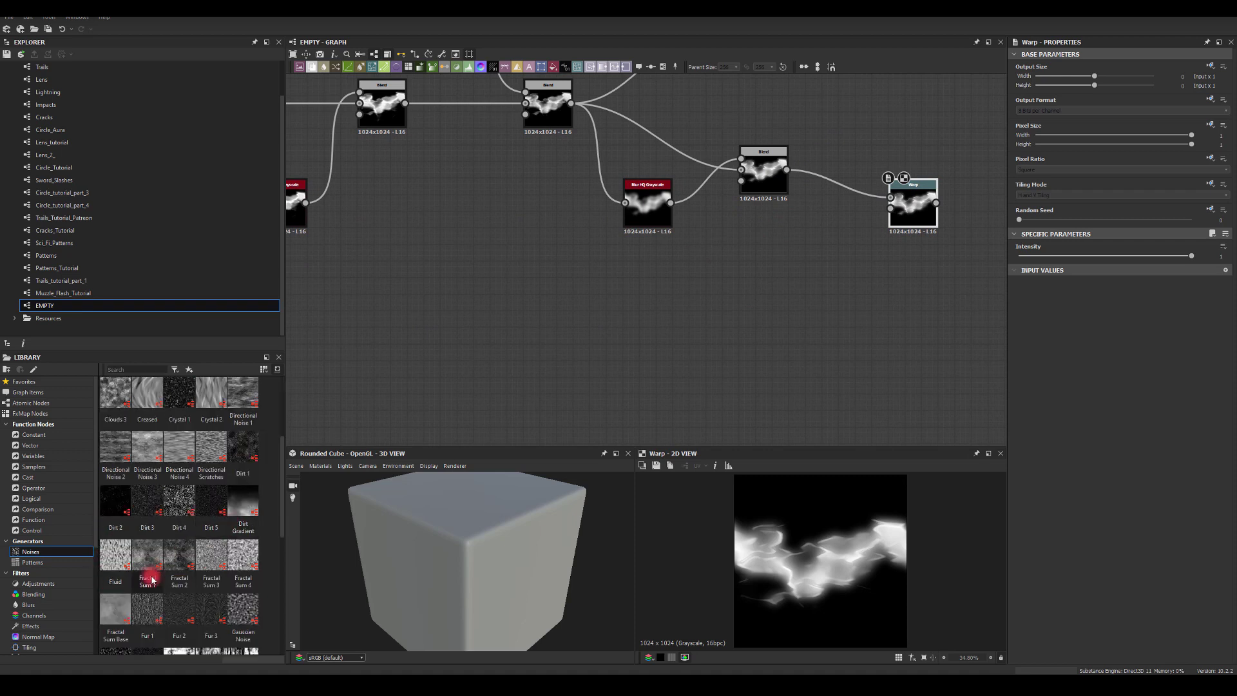
{"action": "scroll", "coordinate": [163, 509], "scroll_direction": "up", "scroll_amount": 3}
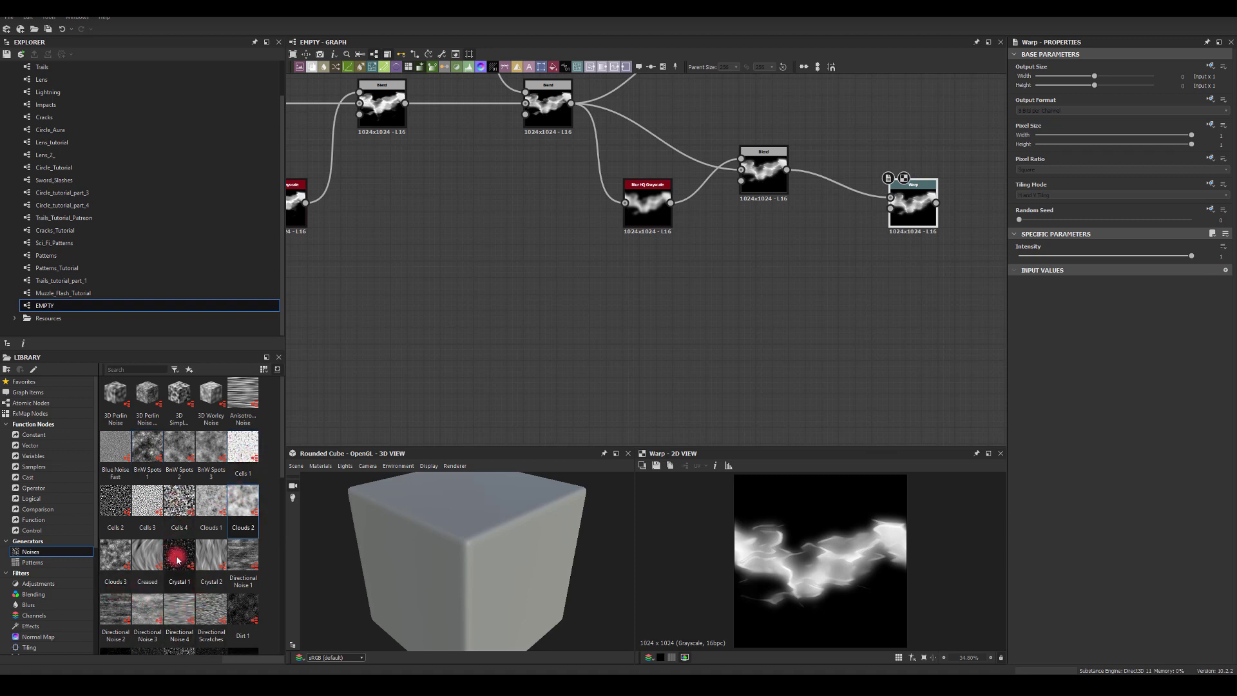
{"action": "left_click_drag", "start_coordinate": [180, 552], "coordinate": [773, 286]}
{"action": "type", "text": "bl"}
{"action": "left_click", "coordinate": [793, 329]}
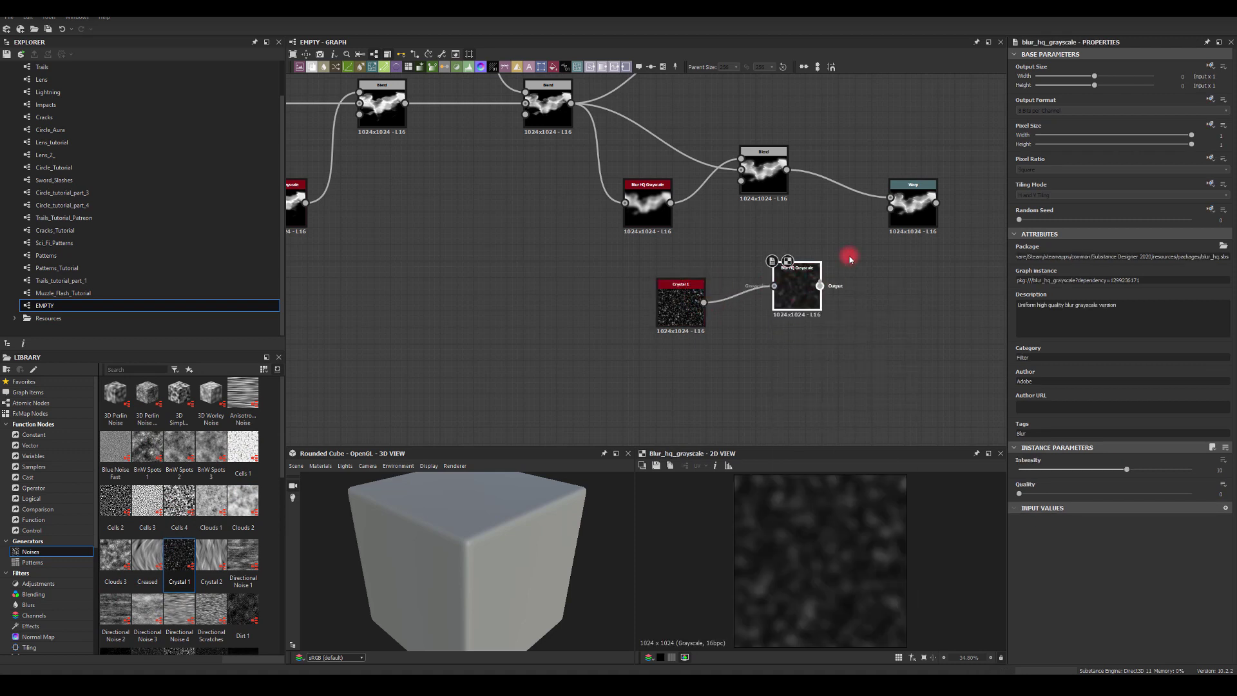
Connect the blurred Crystal 1 noise to the Warp's second input and set the Warp intensity to 10.
{"action": "left_click_drag", "start_coordinate": [866, 239], "coordinate": [891, 207]}
{"action": "left_click", "coordinate": [902, 202]}
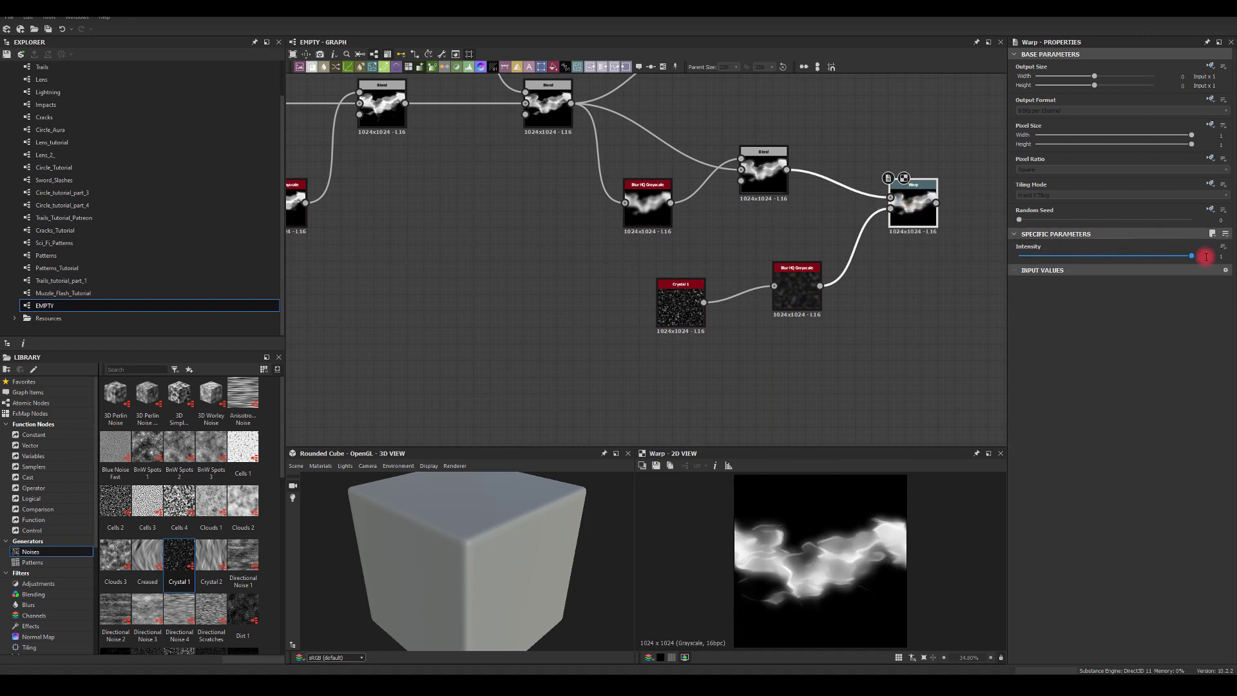
{"action": "type", "text": "10"}
{"action": "key", "text": "Return"}
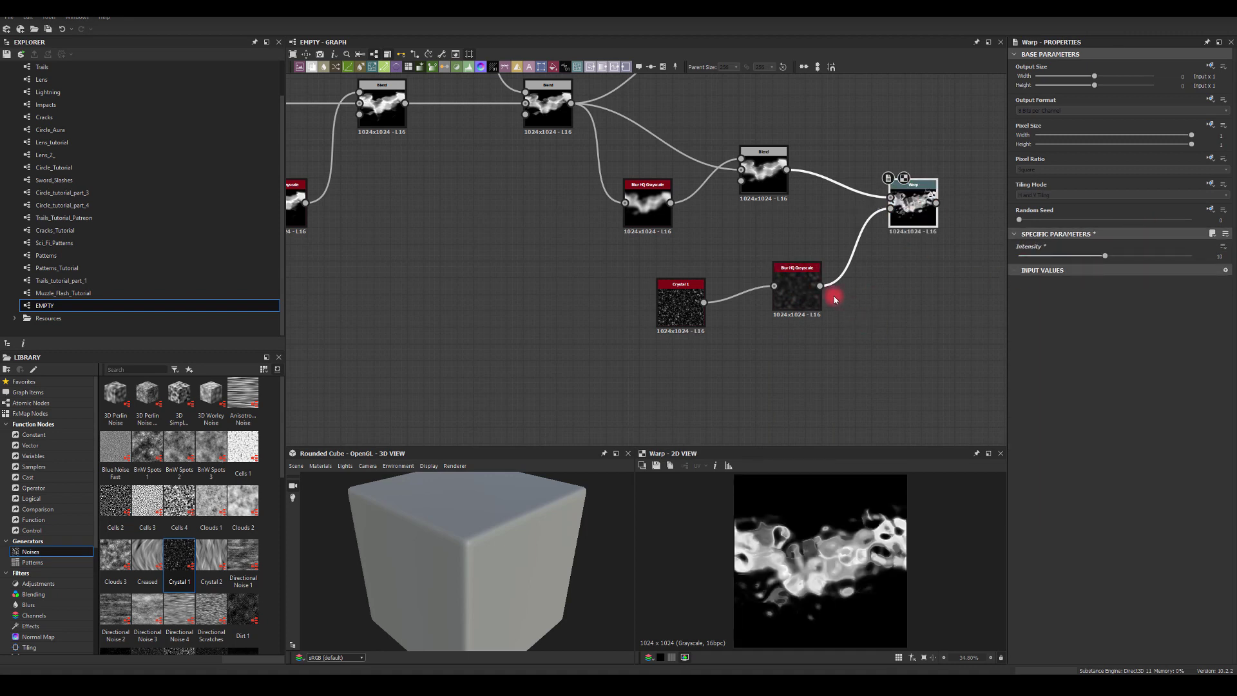
Move Crystal 1 next to its blur, lower its scale for a coarser pattern, and reduce the Warp intensity to about 4.7.
{"action": "left_click_drag", "start_coordinate": [670, 312], "coordinate": [702, 298]}
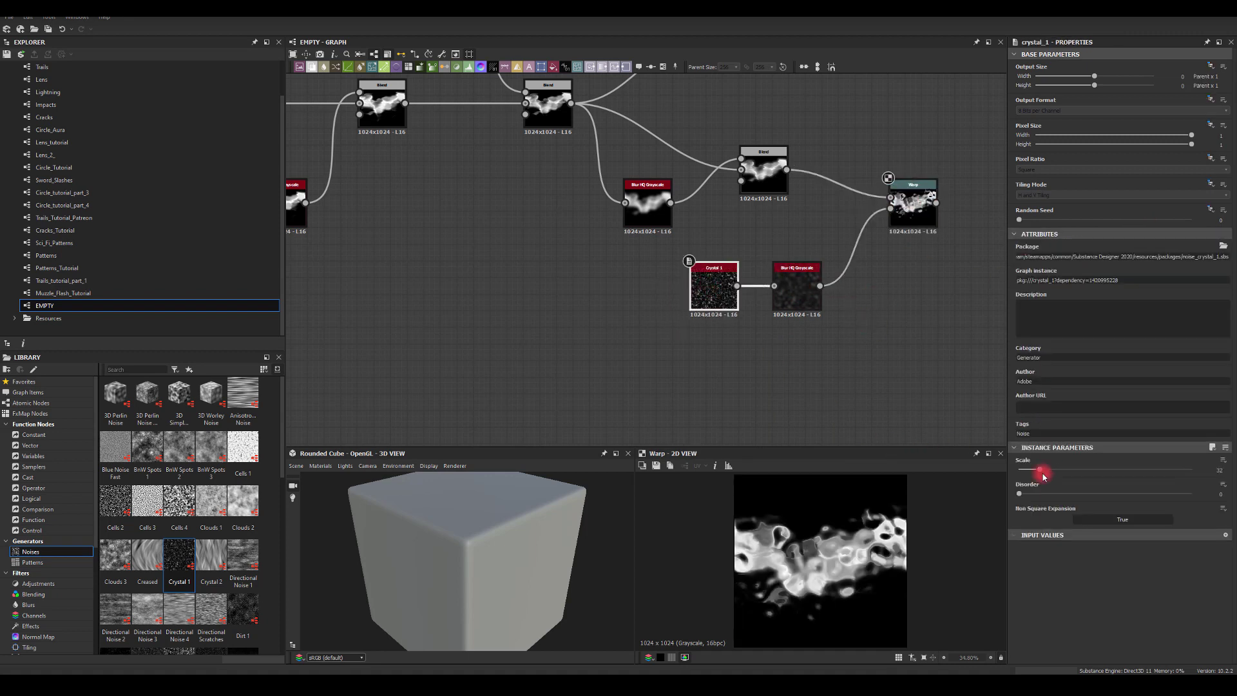
{"action": "mouse_move", "coordinate": [1043, 475]}
{"action": "left_mouse_down"}
{"action": "mouse_move", "coordinate": [1016, 474]}
{"action": "mouse_move", "coordinate": [1027, 478]}
{"action": "left_mouse_up"}
{"action": "left_click", "coordinate": [912, 207]}
{"action": "left_click_drag", "start_coordinate": [1102, 257], "coordinate": [1062, 258]}
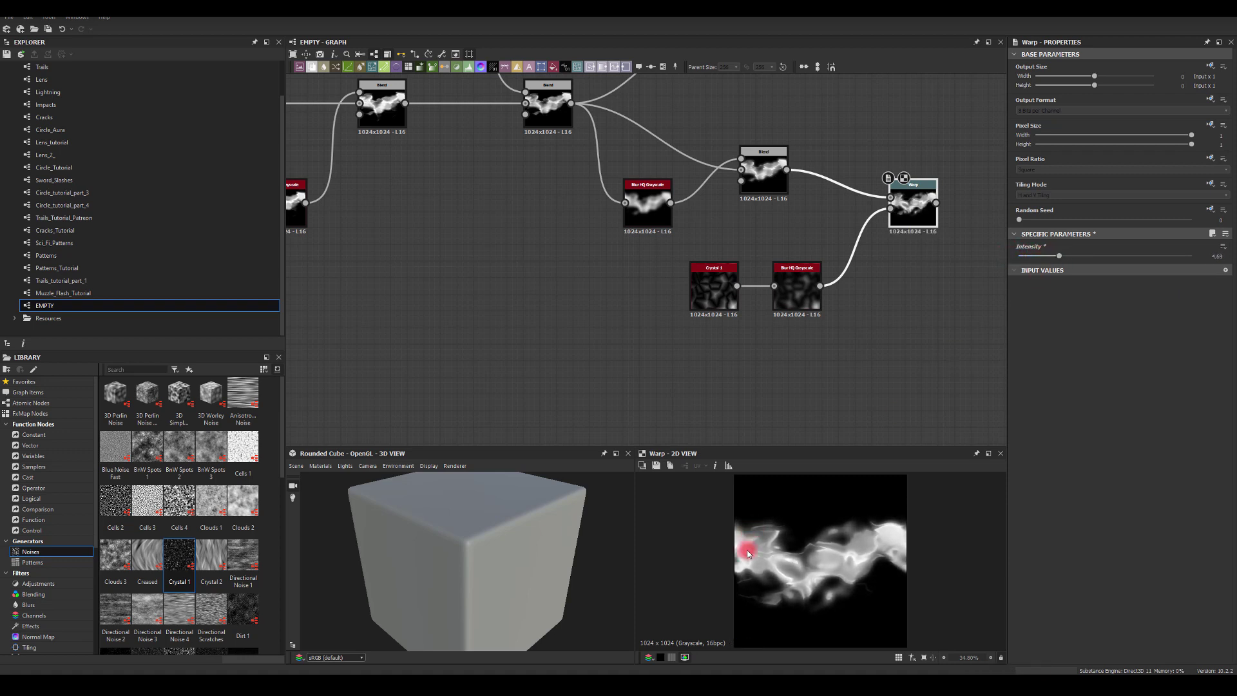
Rearrange the Crystal 1, blur, Max (Lighten) Blend and Warp nodes into a tidier, more compact layout.
{"action": "left_click_drag", "start_coordinate": [712, 287], "coordinate": [629, 337]}
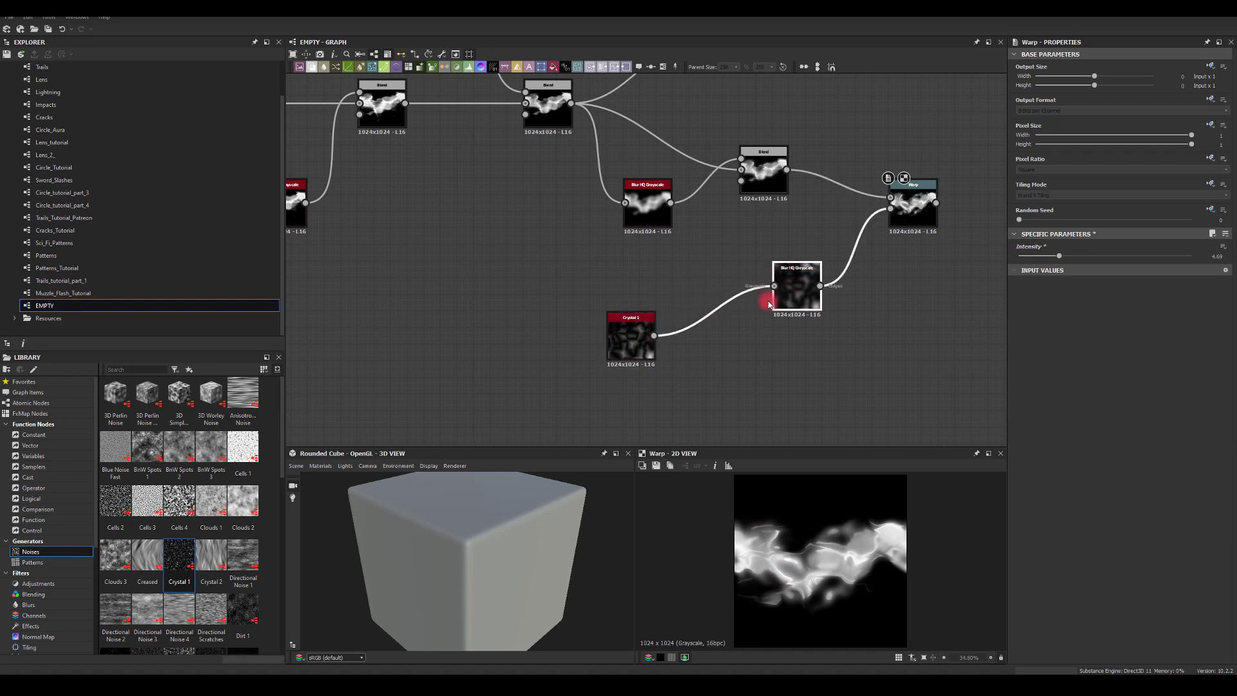
{"action": "left_click_drag", "start_coordinate": [793, 290], "coordinate": [692, 340]}
{"action": "left_click_drag", "start_coordinate": [906, 203], "coordinate": [864, 255]}
{"action": "left_click_drag", "start_coordinate": [657, 205], "coordinate": [608, 238]}
{"action": "left_click_drag", "start_coordinate": [771, 167], "coordinate": [721, 232]}
{"action": "middle_click_drag", "start_coordinate": [829, 136], "coordinate": [655, 244]}
{"action": "scroll", "coordinate": [724, 183], "scroll_direction": "down", "scroll_amount": 1}
Connect the Warp to the Gradient Map in place of the Subtract Blend, comparing both sources in the Glow preview.
{"action": "left_click_drag", "start_coordinate": [553, 119], "coordinate": [854, 181]}
{"action": "left_click", "coordinate": [782, 130]}
{"action": "left_click", "coordinate": [752, 277]}
{"action": "left_click_drag", "start_coordinate": [725, 307], "coordinate": [781, 165]}
{"action": "left_click", "coordinate": [855, 168]}
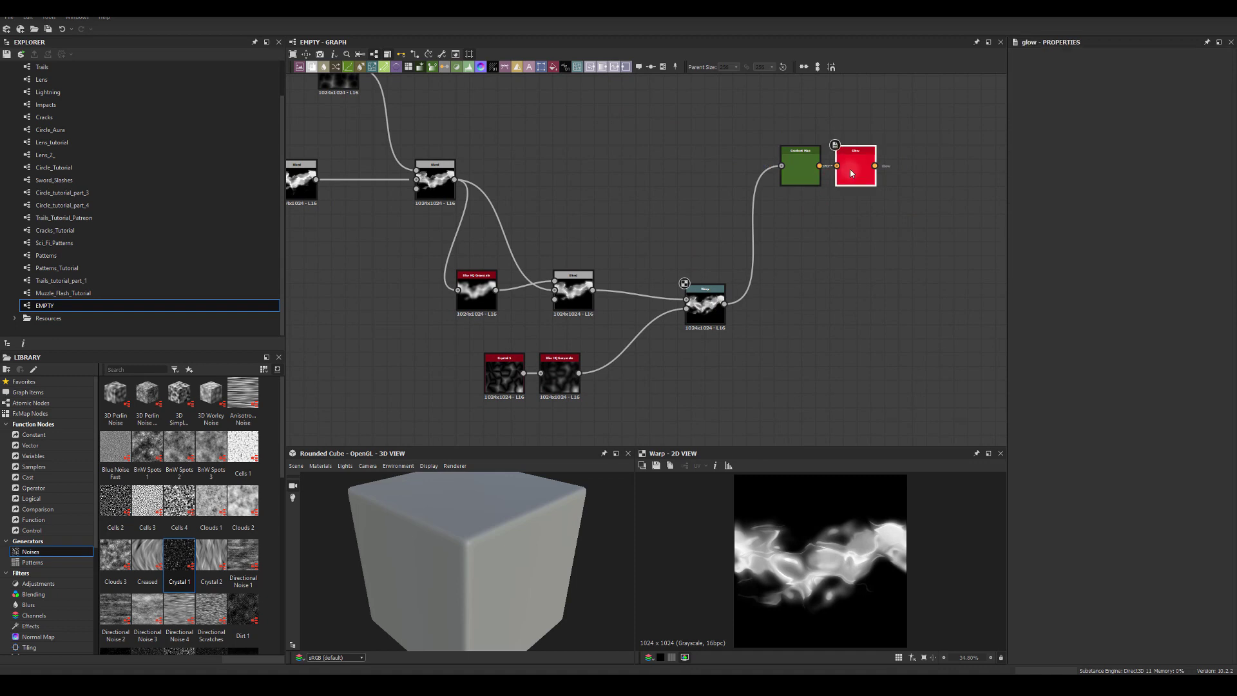
{"action": "left_click_drag", "start_coordinate": [454, 179], "coordinate": [781, 166]}
{"action": "left_click_drag", "start_coordinate": [727, 307], "coordinate": [782, 166]}
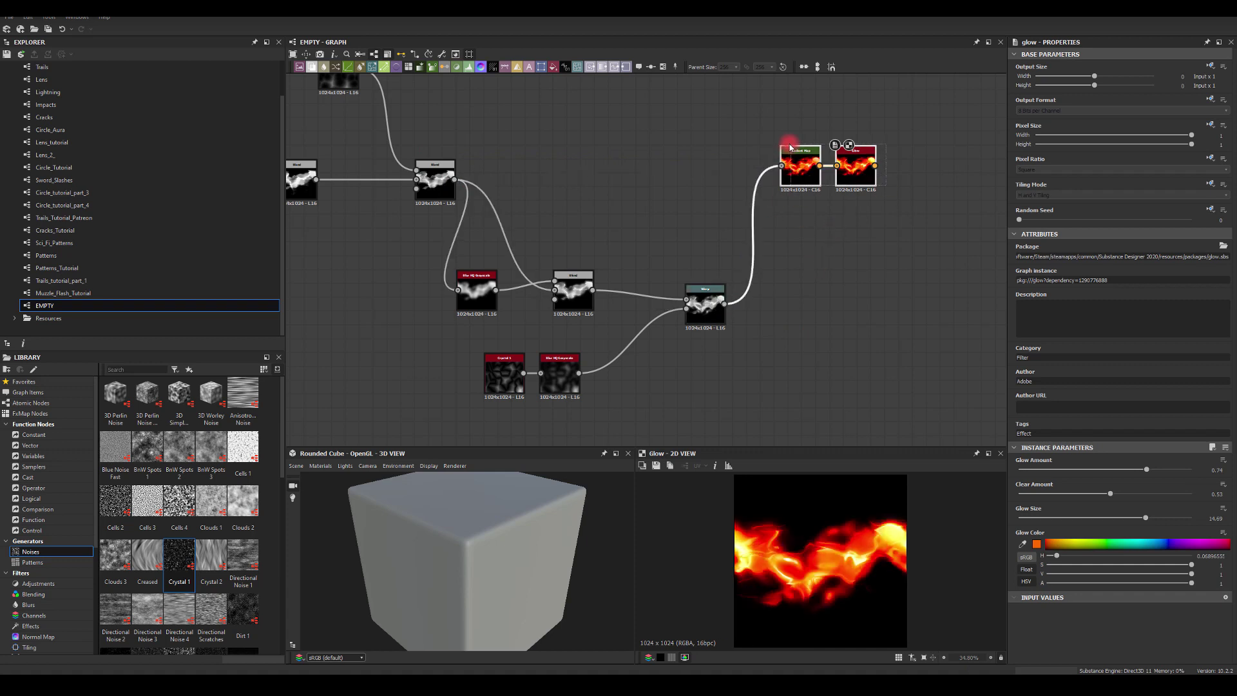
Duplicate the Gradient Map and Glow pair and place the copy beneath the originals, still fed by the Warp.
{"action": "key", "text": "ctrl+d"}
{"action": "left_click_drag", "start_coordinate": [673, 246], "coordinate": [852, 224]}
{"action": "scroll", "coordinate": [844, 277], "scroll_direction": "up", "scroll_amount": 3}
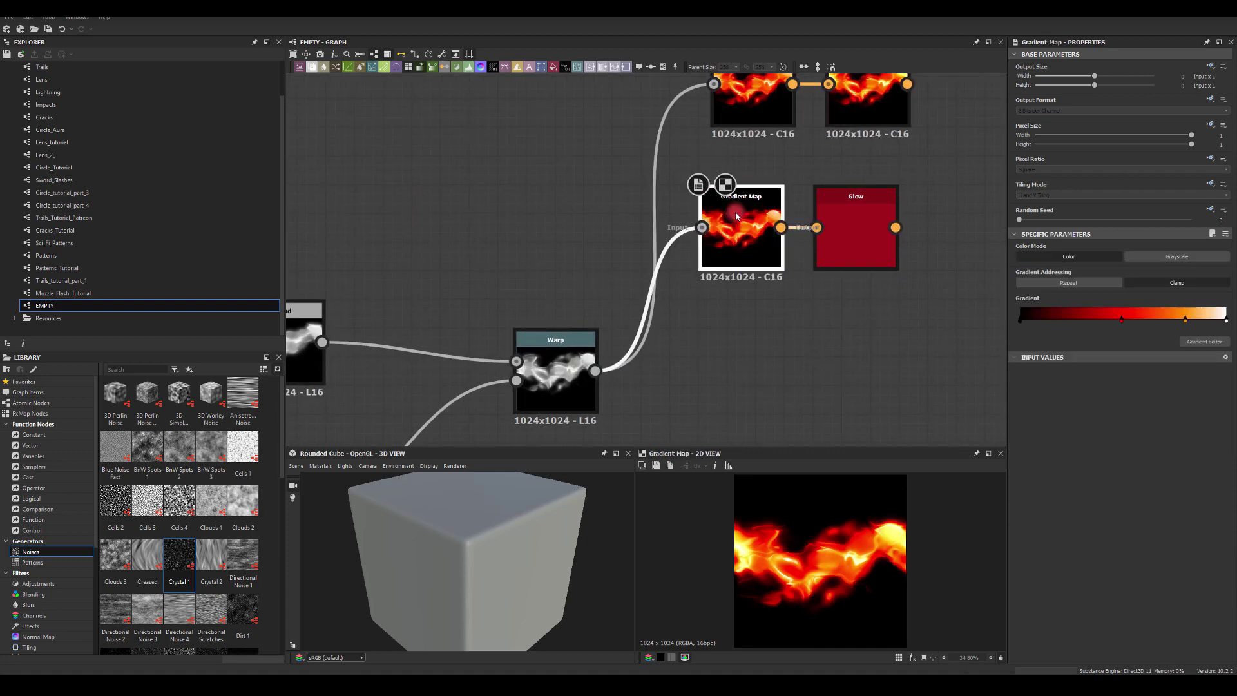
Open the duplicated Gradient Map's gradient editor and recolour the middle red key to a saturated blue.
{"action": "left_click", "coordinate": [1189, 341]}
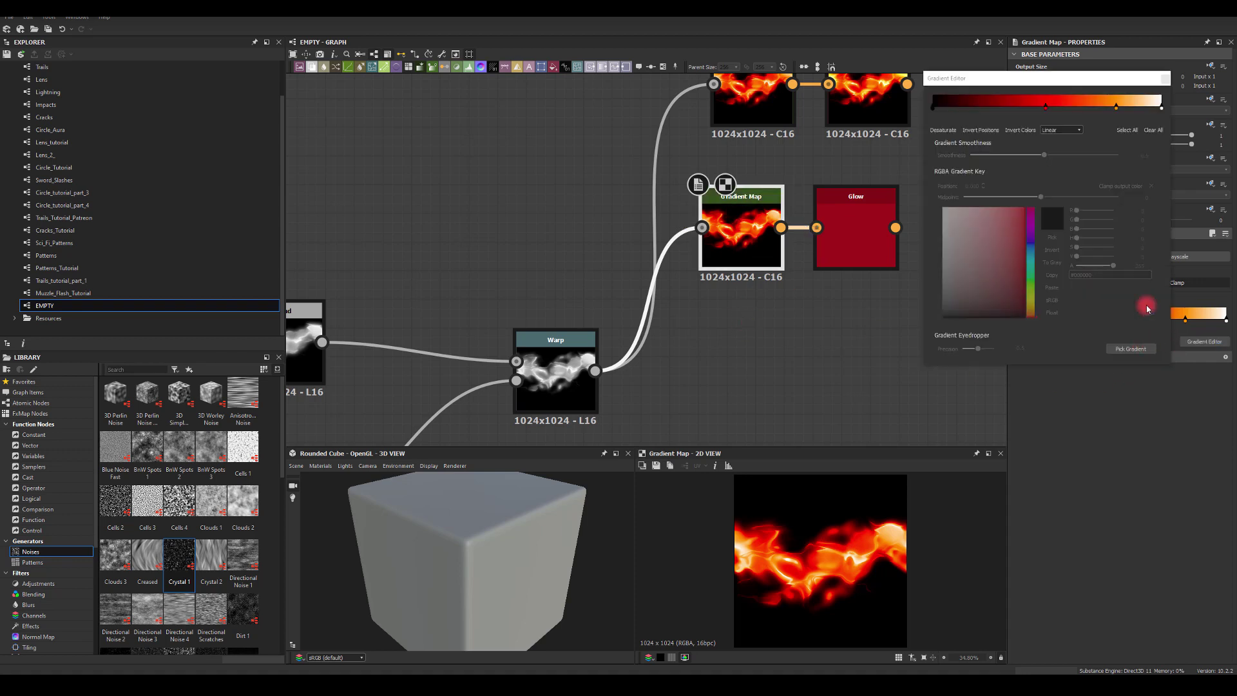
{"action": "left_click", "coordinate": [1045, 113]}
{"action": "mouse_move", "coordinate": [1036, 263]}
{"action": "left_mouse_down"}
{"action": "mouse_move", "coordinate": [1008, 215]}
{"action": "mouse_move", "coordinate": [1052, 187]}
{"action": "left_mouse_up"}
Recolour the key at position 0.80 in the duplicated gradient from orange to a bright light blue.
{"action": "left_click", "coordinate": [1116, 110]}
{"action": "left_click", "coordinate": [1019, 211]}
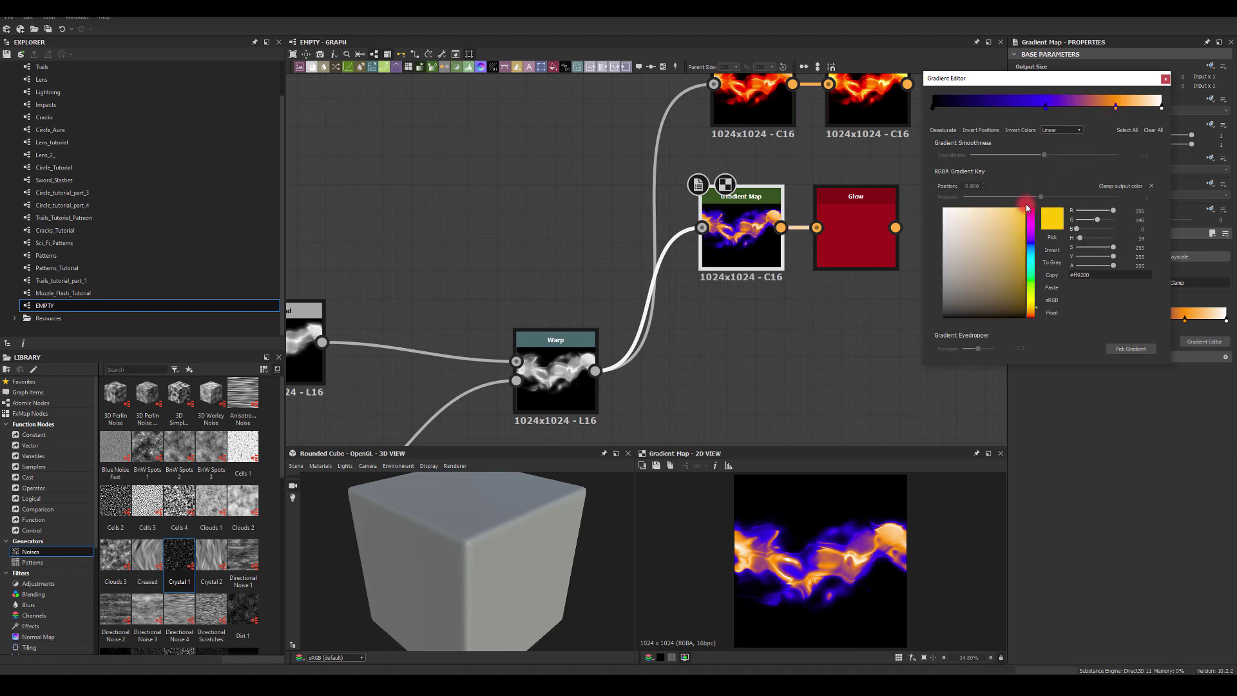
{"action": "mouse_move", "coordinate": [1030, 257]}
{"action": "left_mouse_down"}
{"action": "mouse_move", "coordinate": [1038, 321]}
{"action": "mouse_move", "coordinate": [1033, 294]}
{"action": "mouse_move", "coordinate": [1027, 311]}
{"action": "left_mouse_up"}
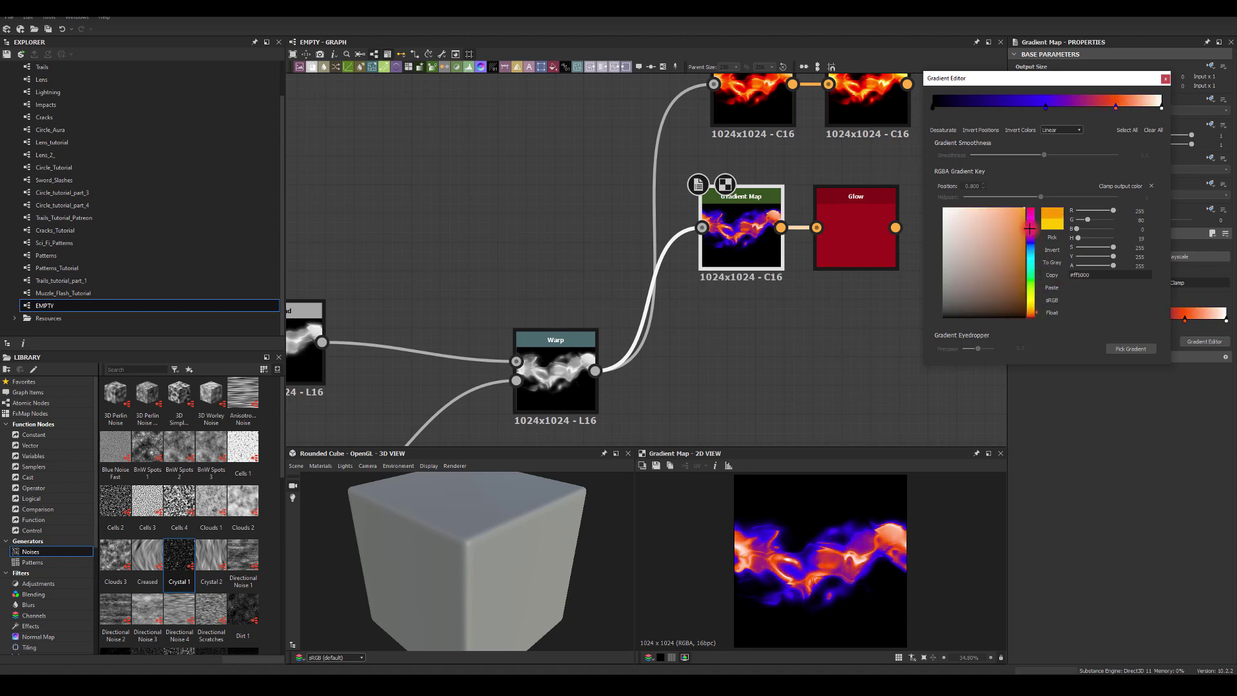
{"action": "left_click_drag", "start_coordinate": [1028, 228], "coordinate": [1026, 255]}
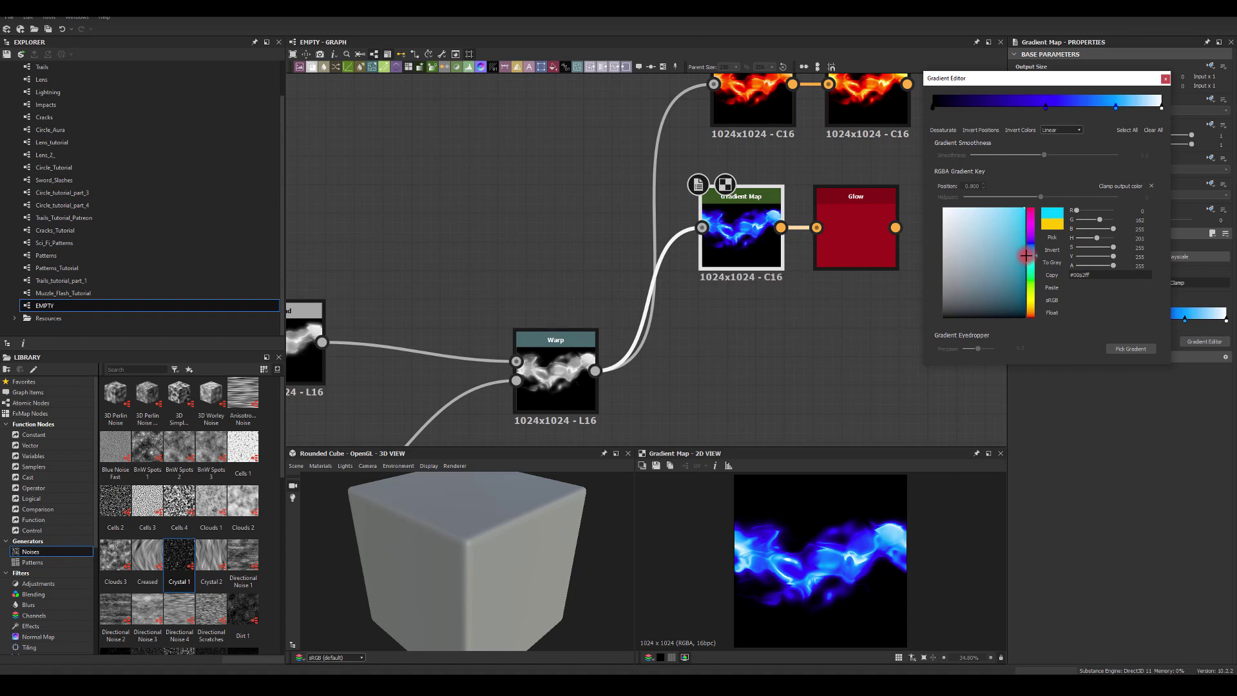
Shift the blue key towards the light blue one and add a violet key at about 0.45.
{"action": "left_click_drag", "start_coordinate": [1047, 111], "coordinate": [1109, 109]}
{"action": "left_click", "coordinate": [1033, 103]}
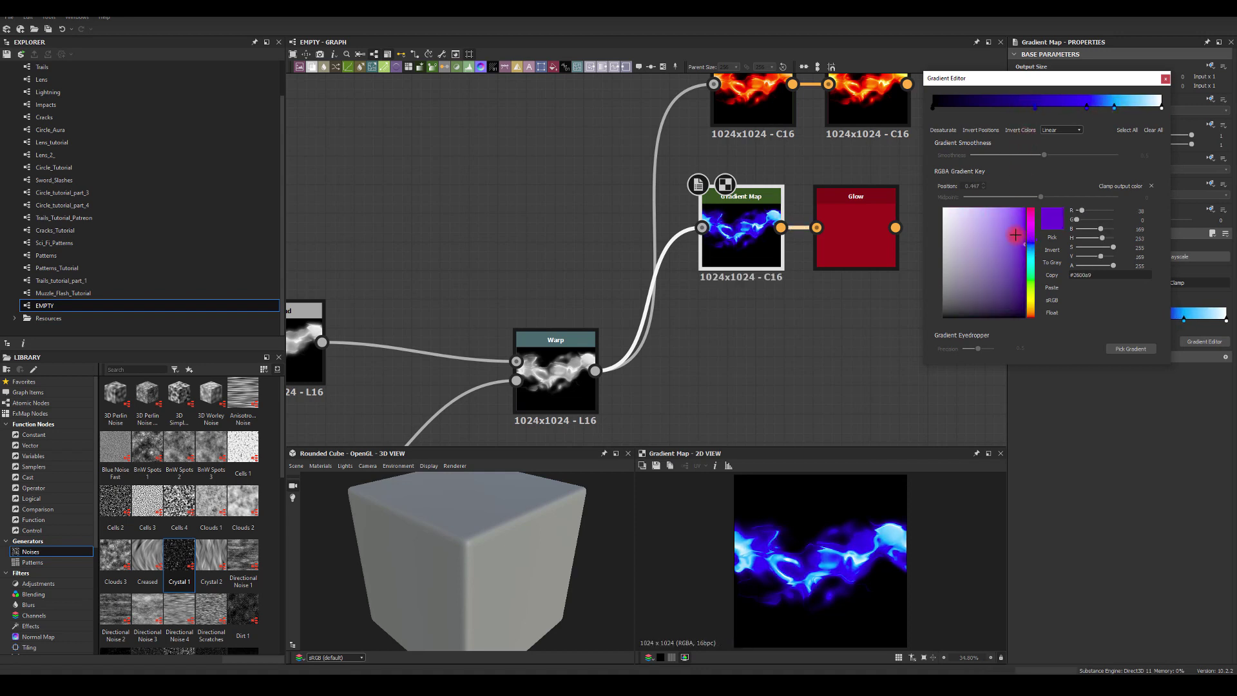
{"action": "left_click_drag", "start_coordinate": [1014, 235], "coordinate": [1049, 170]}
{"action": "left_click_drag", "start_coordinate": [1035, 227], "coordinate": [1029, 235]}
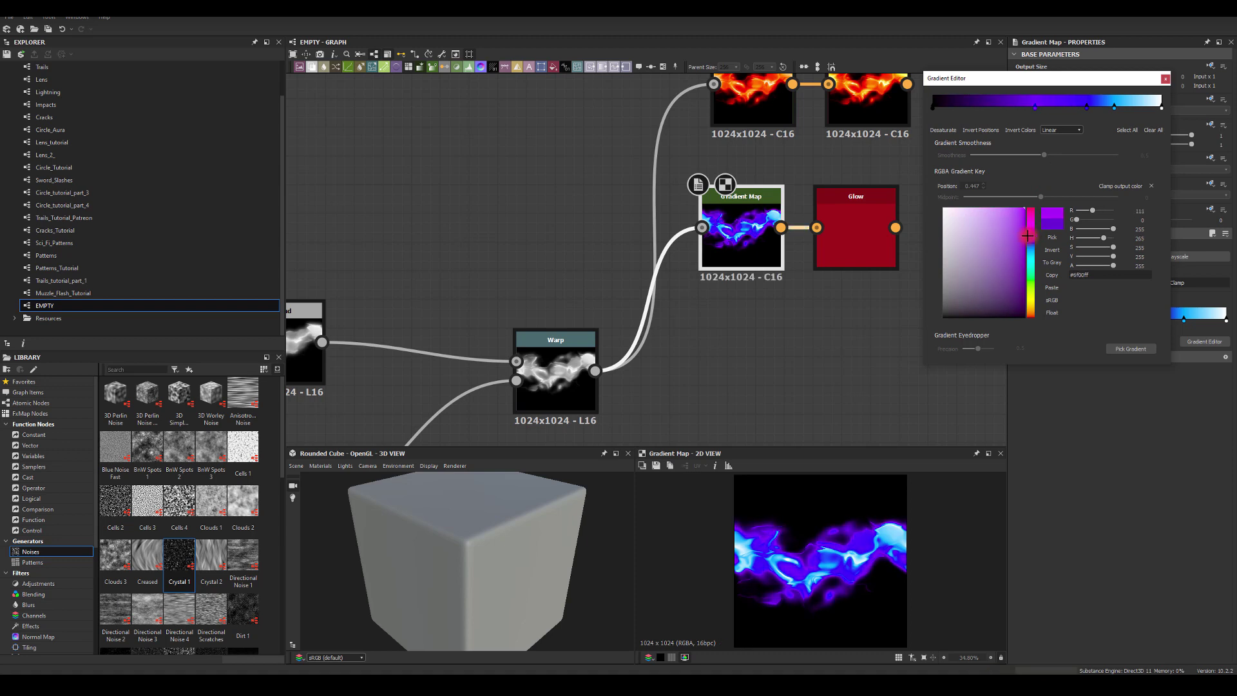
Set the duplicated gradient to Smooth interpolation with smoothness 1, and shift the violet key to about 0.60 with a bluer #4700ff tone.
{"action": "mouse_move", "coordinate": [1034, 111]}
{"action": "left_mouse_down"}
{"action": "mouse_move", "coordinate": [1051, 107]}
{"action": "mouse_move", "coordinate": [1046, 116]}
{"action": "left_mouse_up"}
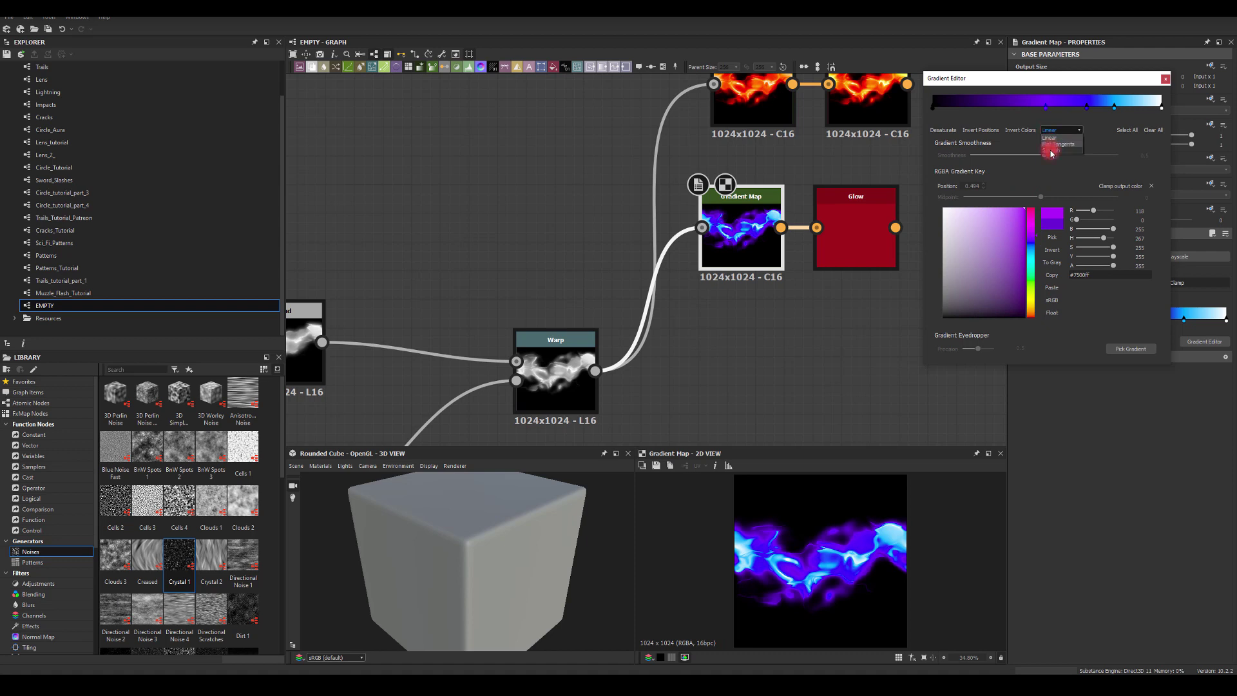
{"action": "left_click", "coordinate": [1047, 150]}
{"action": "left_click_drag", "start_coordinate": [1048, 158], "coordinate": [1193, 159]}
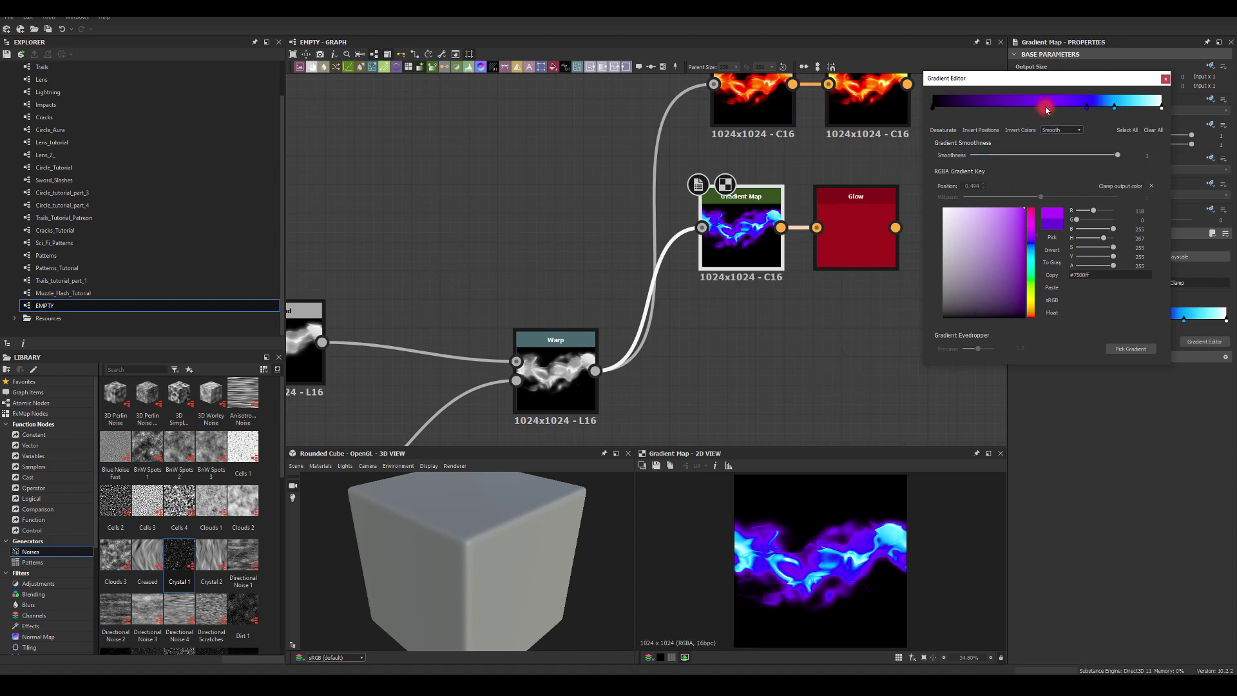
{"action": "left_click_drag", "start_coordinate": [1045, 110], "coordinate": [1072, 114]}
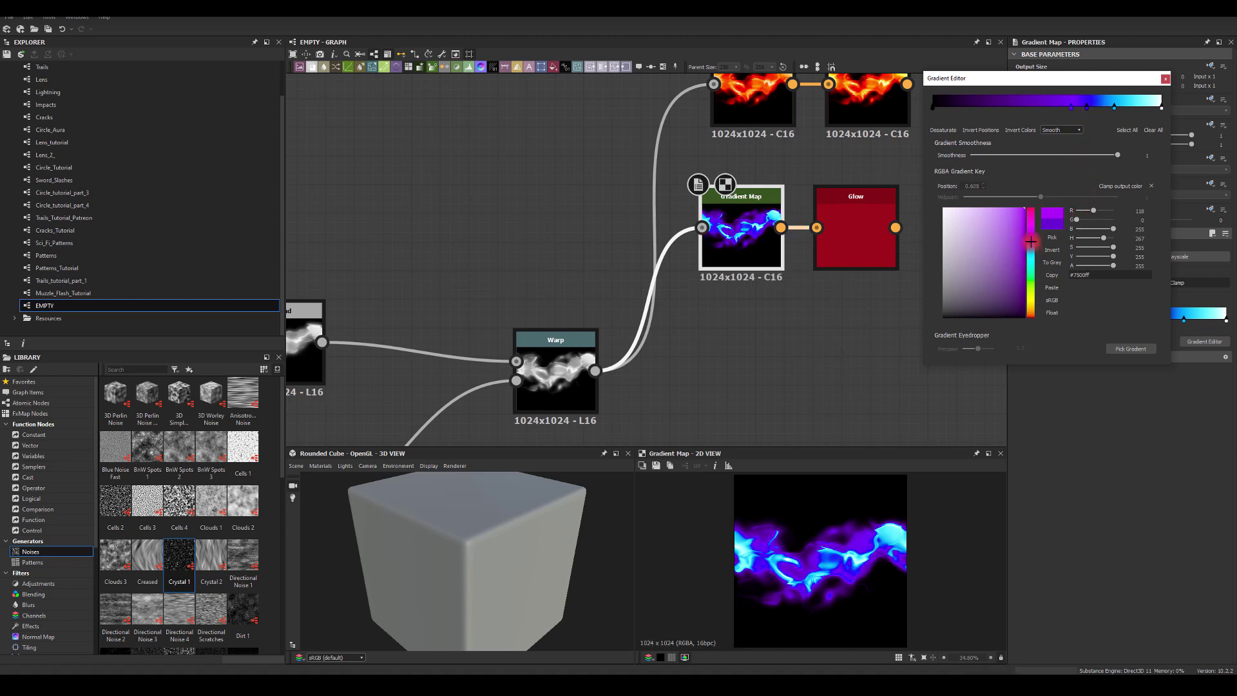
{"action": "left_click_drag", "start_coordinate": [1030, 241], "coordinate": [1031, 240]}
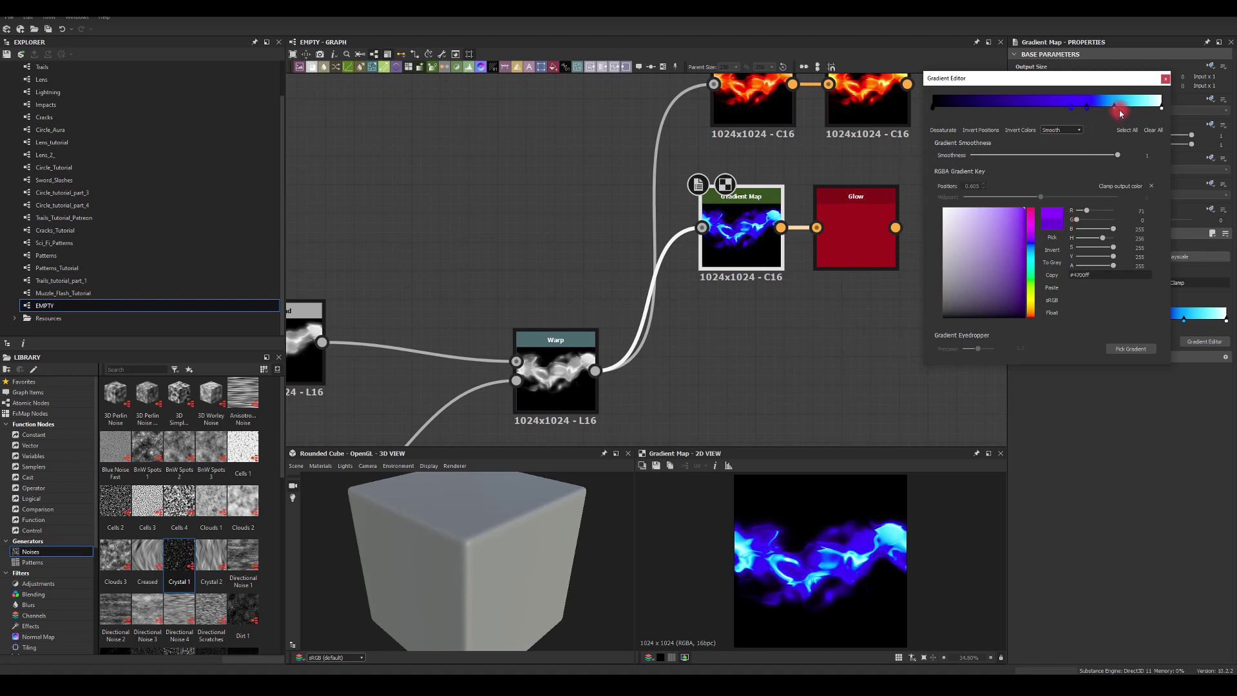
Move the light blue and white gradient keys, with the white one at about 0.956, and lighten the blue key at 0.673 slightly.
{"action": "left_click", "coordinate": [1115, 110]}
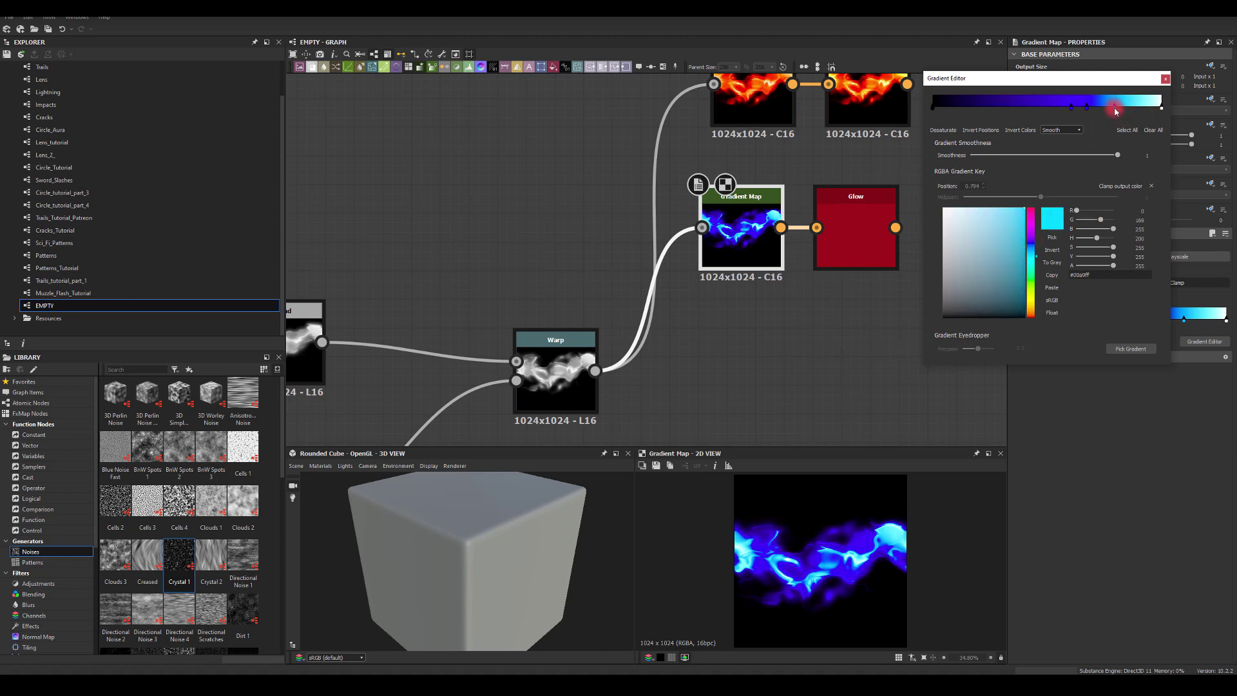
{"action": "left_click_drag", "start_coordinate": [1116, 110], "coordinate": [1153, 104]}
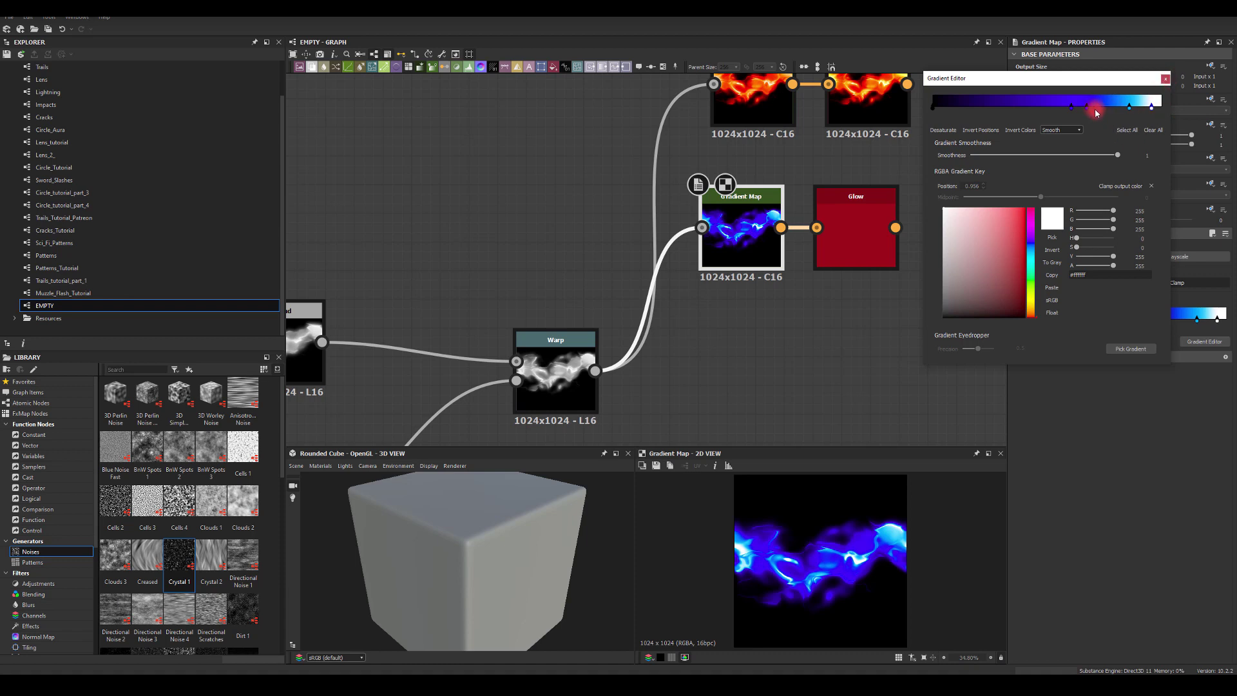
{"action": "left_click", "coordinate": [1086, 108]}
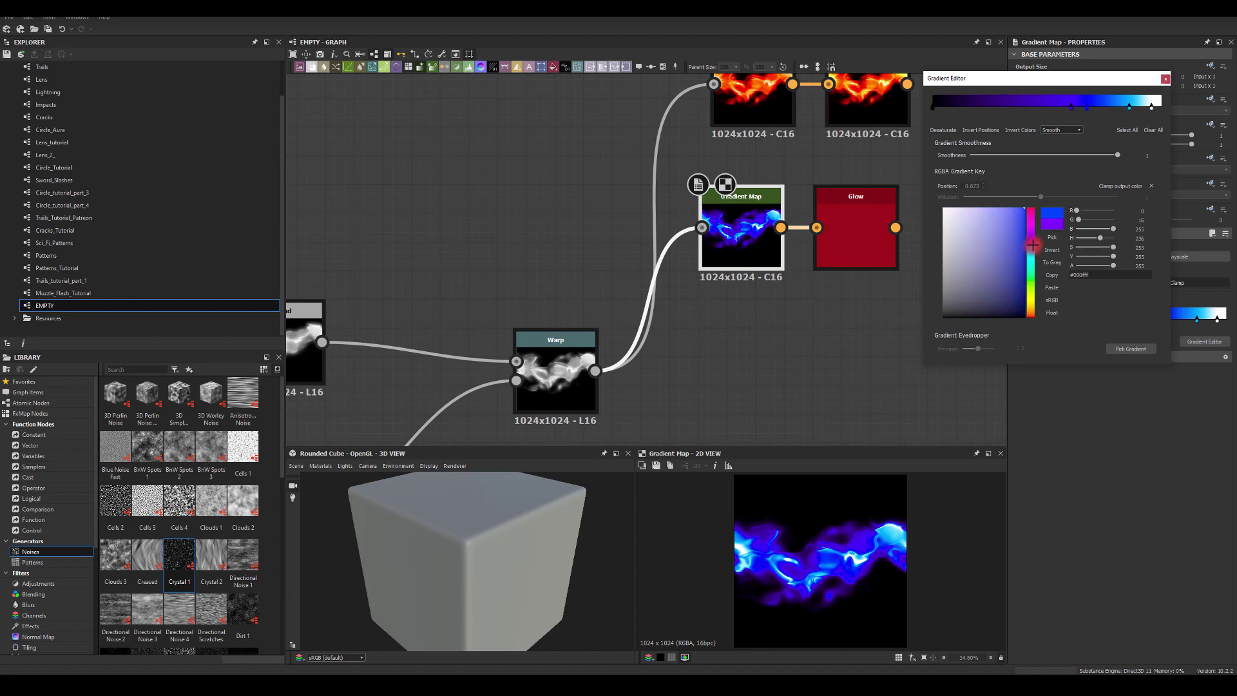
{"action": "left_click_drag", "start_coordinate": [1032, 245], "coordinate": [1030, 247]}
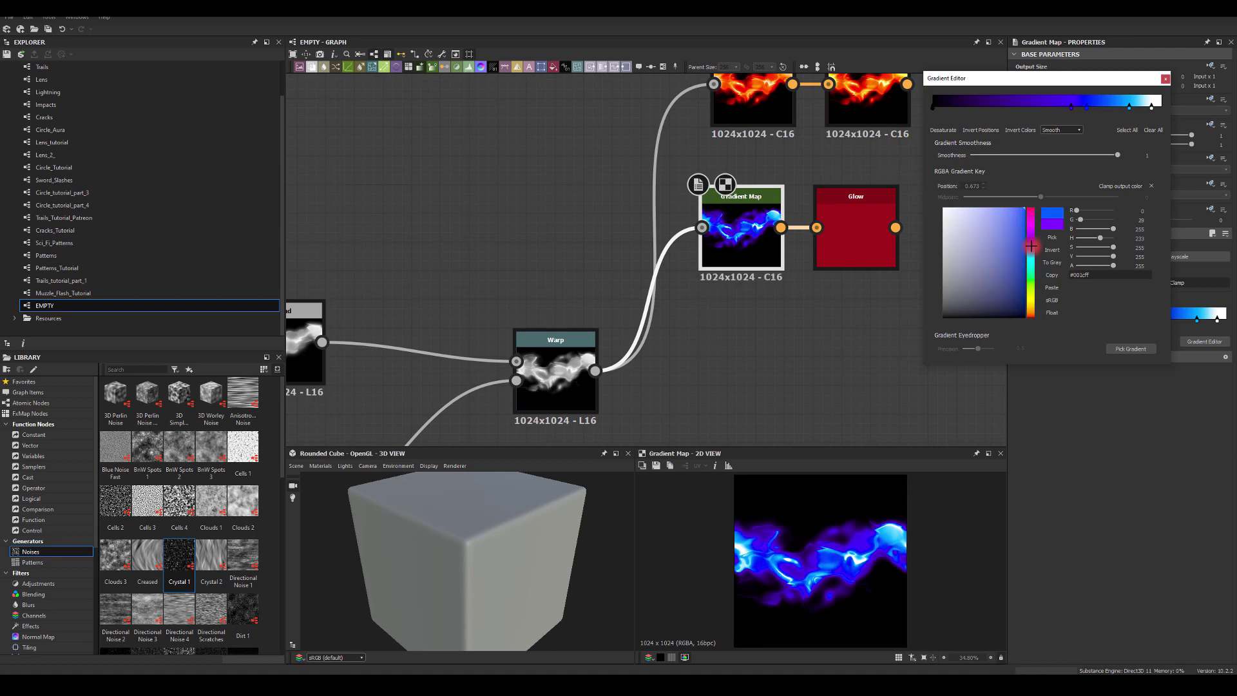
{"action": "left_click", "coordinate": [1167, 78]}
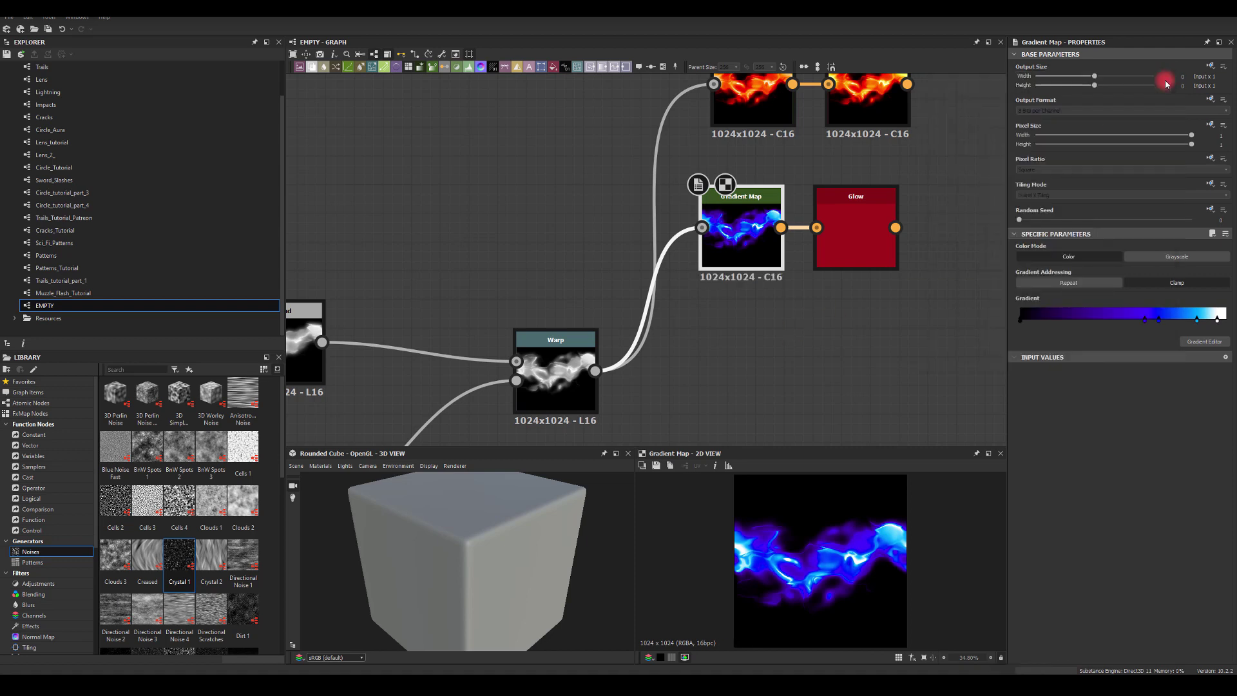
Recolour the duplicated Glow to bright blue and set Glow Amount to 1, Clear Amount to 0.44 and Glow Size to 6.53.
{"action": "left_click", "coordinate": [857, 245]}
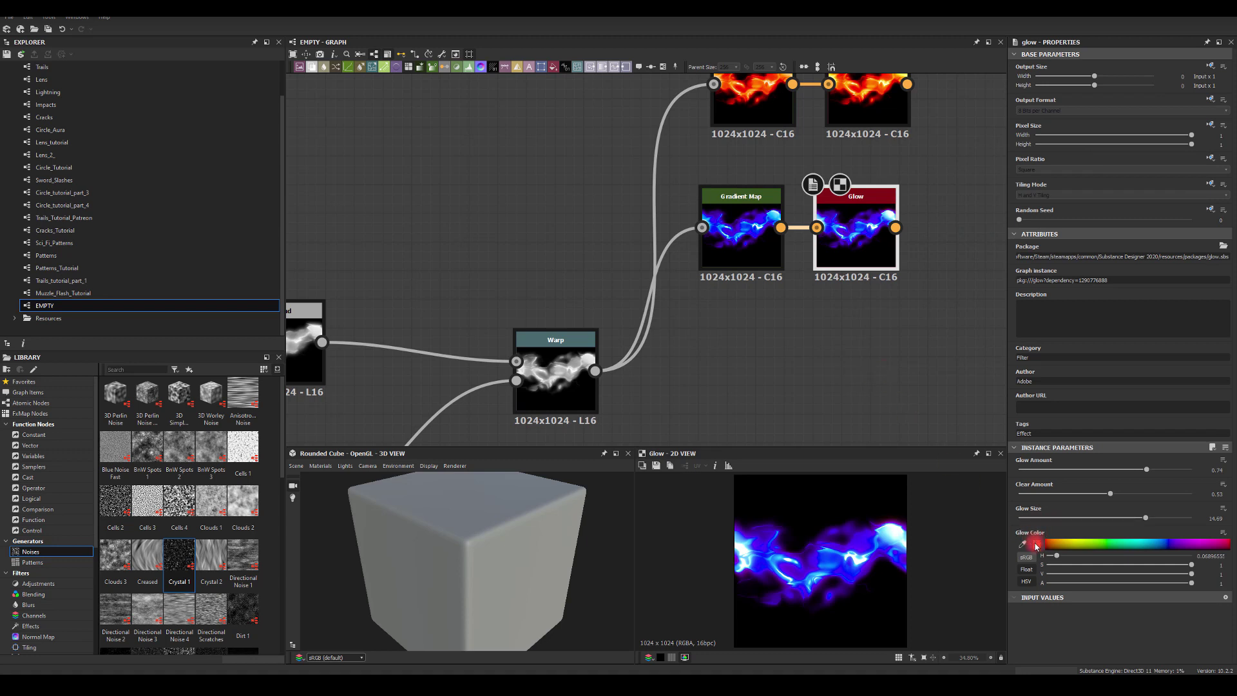
{"action": "left_click", "coordinate": [1036, 544]}
{"action": "left_click", "coordinate": [533, 298]}
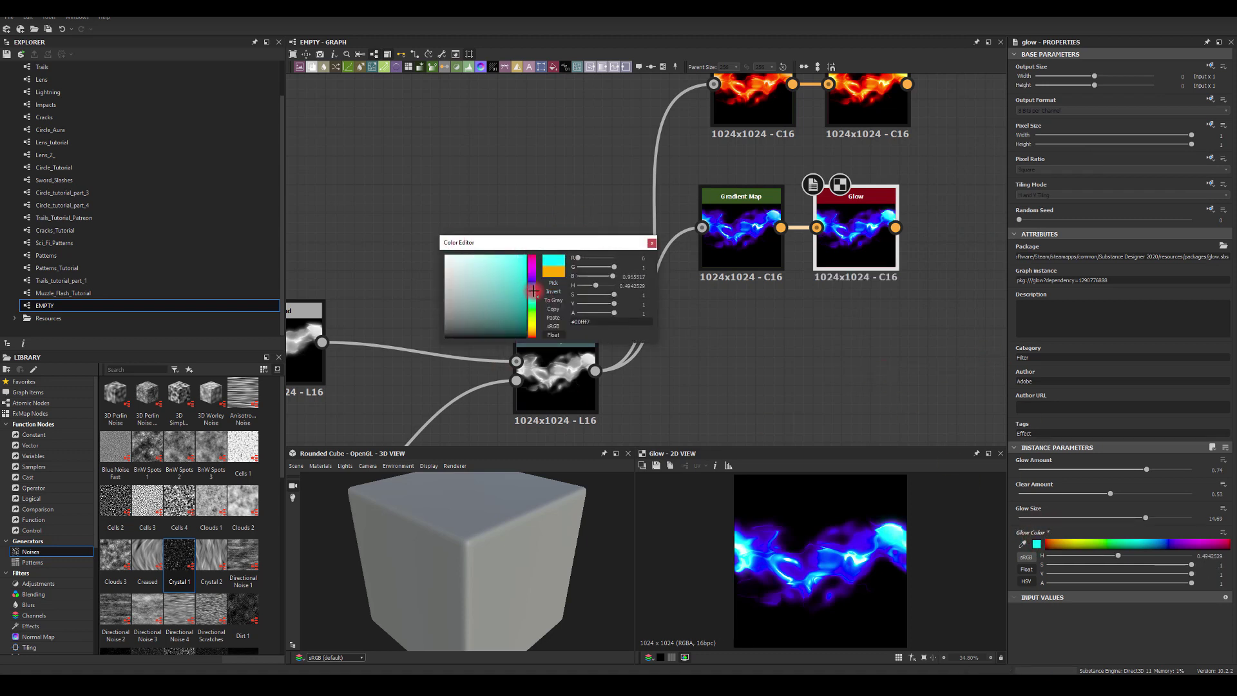
{"action": "left_click", "coordinate": [532, 291]}
{"action": "left_click", "coordinate": [663, 243]}
{"action": "left_click", "coordinate": [648, 245]}
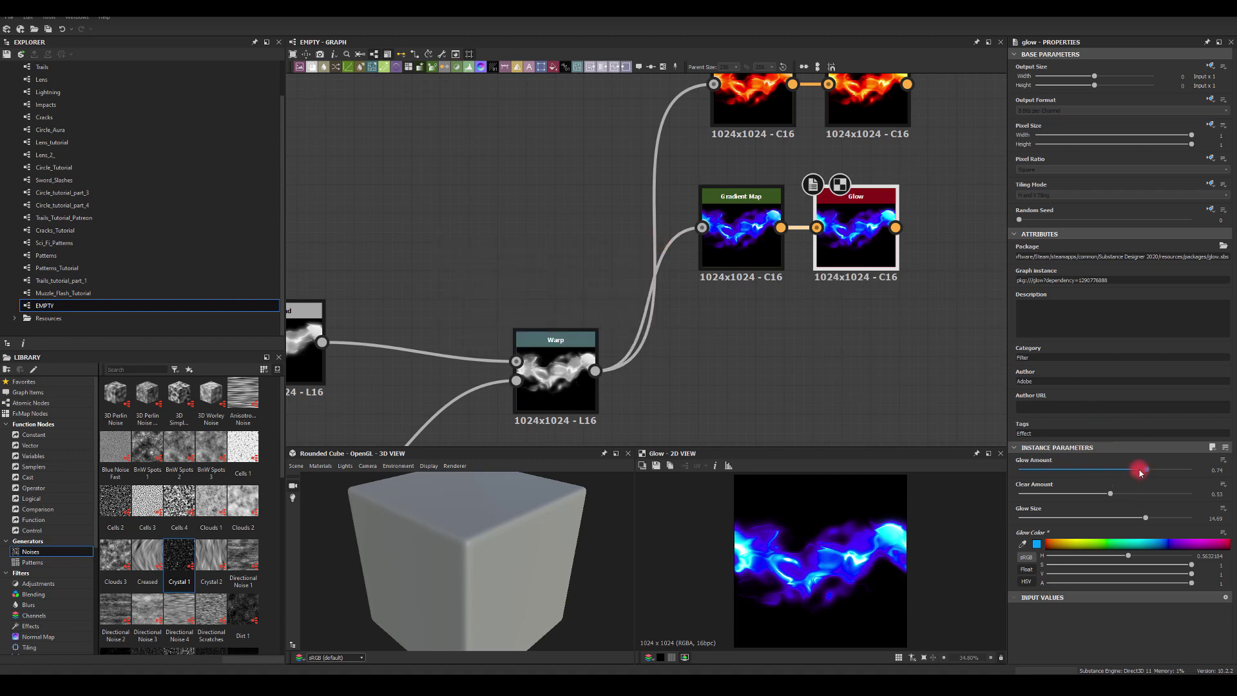
{"action": "left_click_drag", "start_coordinate": [1144, 470], "coordinate": [1210, 464]}
{"action": "left_click_drag", "start_coordinate": [1109, 494], "coordinate": [1077, 517]}
Recolour the violet key at about 0.60 in the duplicated Gradient Map's gradient to blue #0059ff.
{"action": "left_click", "coordinate": [740, 248]}
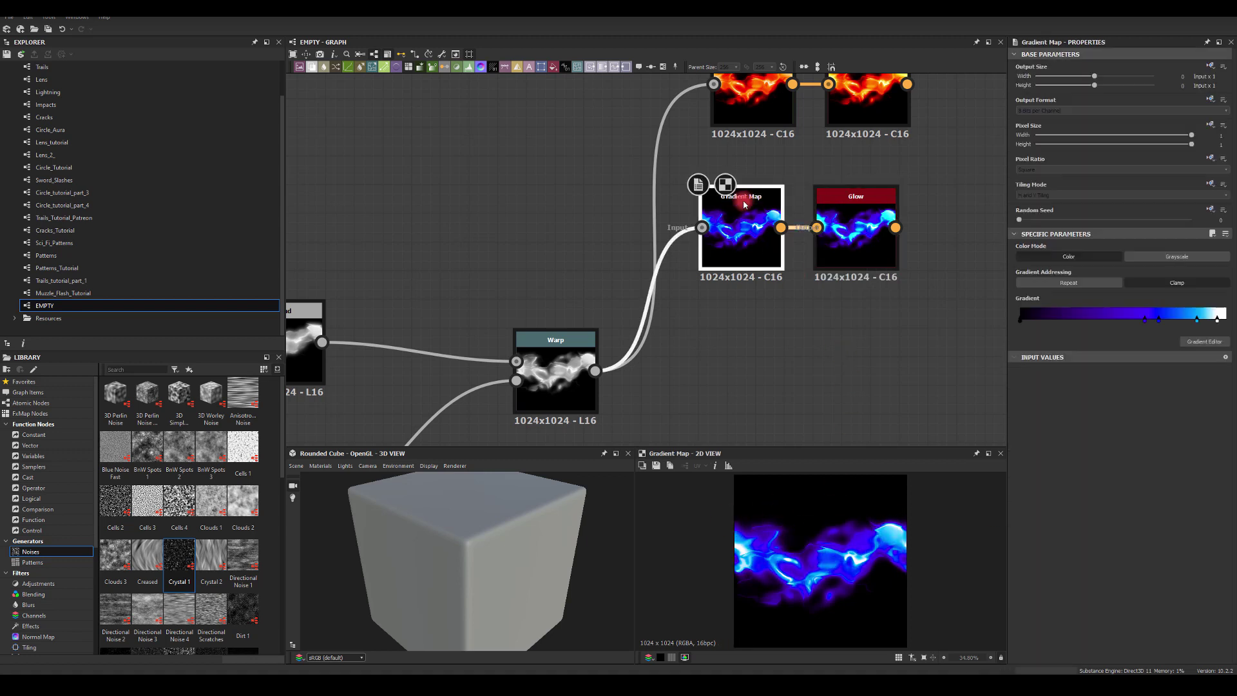
{"action": "left_click", "coordinate": [1174, 283]}
{"action": "left_click", "coordinate": [1200, 344]}
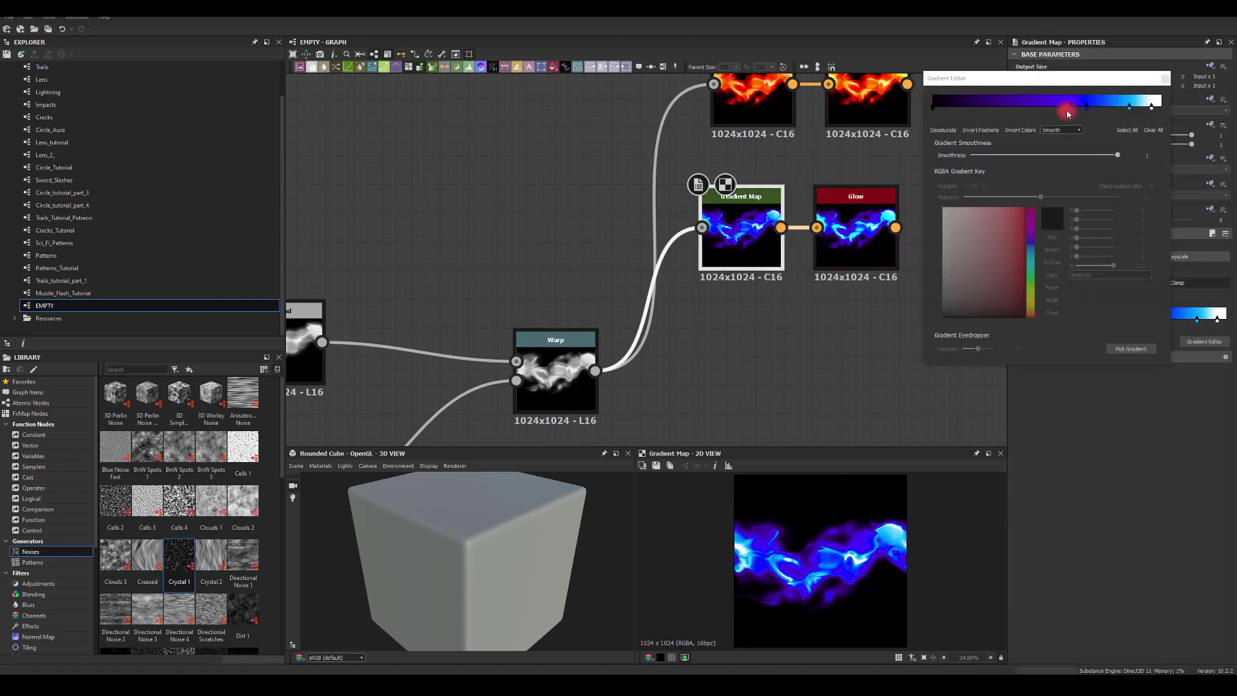
{"action": "left_click", "coordinate": [1071, 108]}
{"action": "mouse_move", "coordinate": [1032, 234]}
{"action": "left_mouse_down"}
{"action": "mouse_move", "coordinate": [1029, 216]}
{"action": "mouse_move", "coordinate": [1032, 250]}
{"action": "left_mouse_up"}
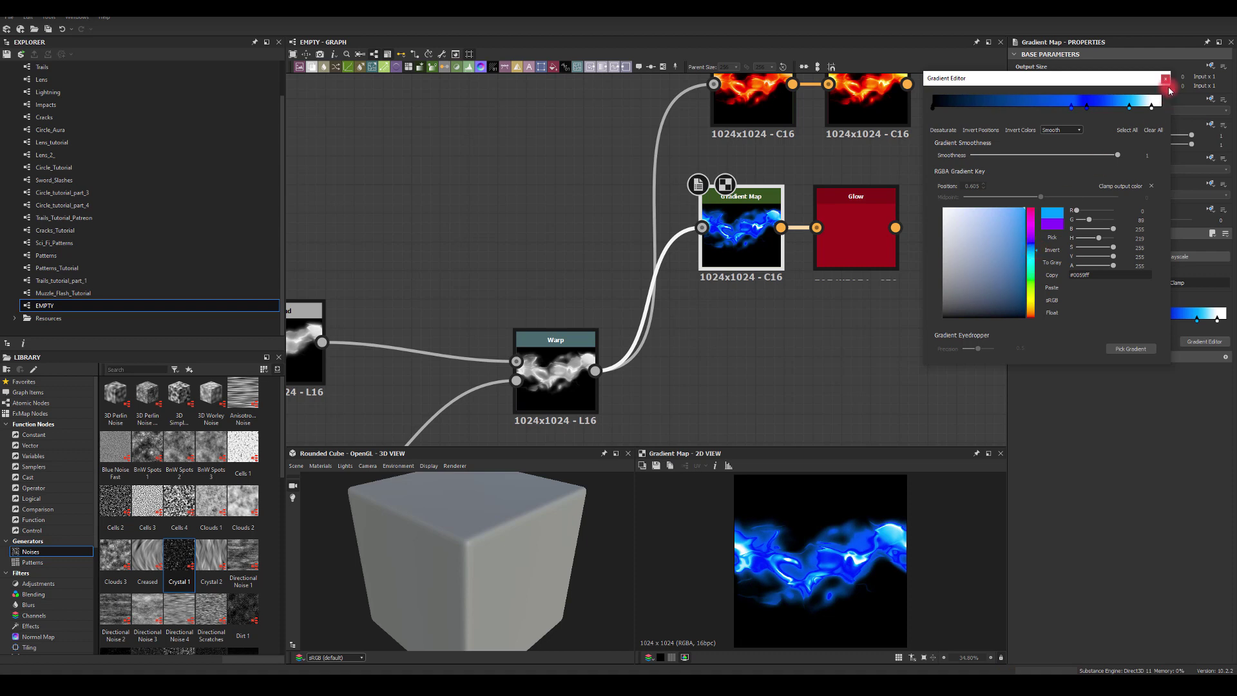
{"action": "left_click", "coordinate": [1165, 79]}
Preview the Gradient Map and Glow nodes of the fire and blue variants to compare their results.
{"action": "left_click", "coordinate": [864, 215]}
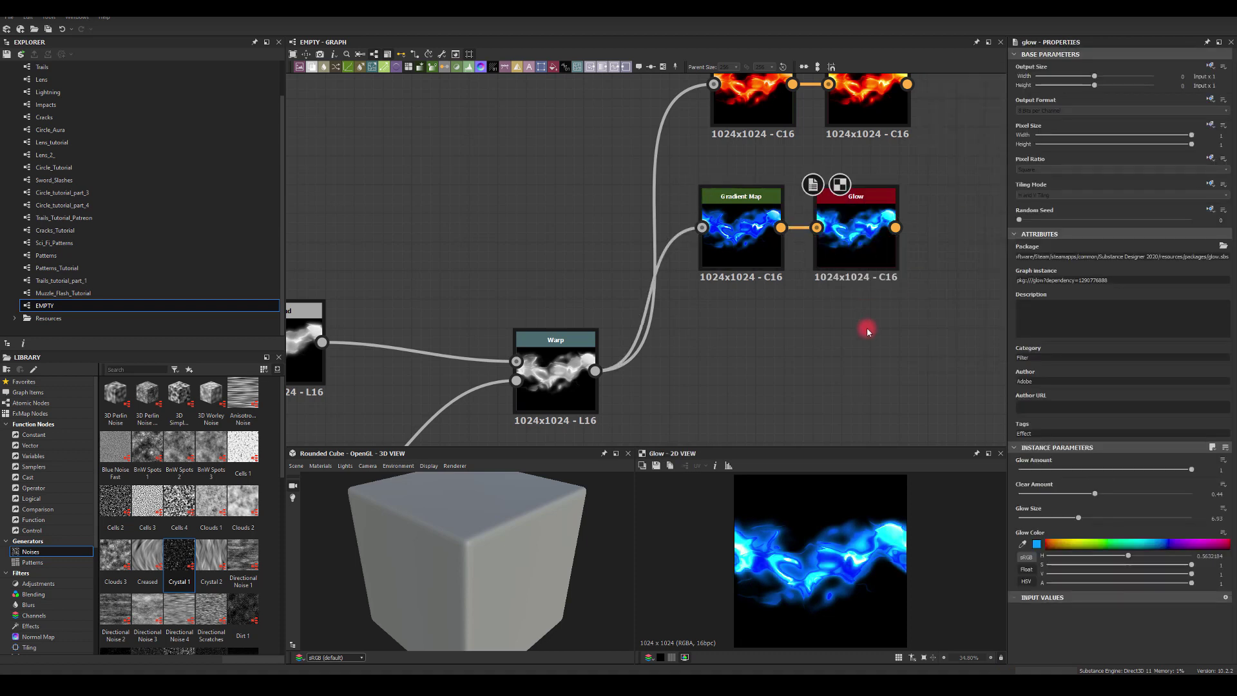
{"action": "scroll", "coordinate": [868, 331], "scroll_direction": "down", "scroll_amount": 3}
{"action": "left_click", "coordinate": [857, 169]}
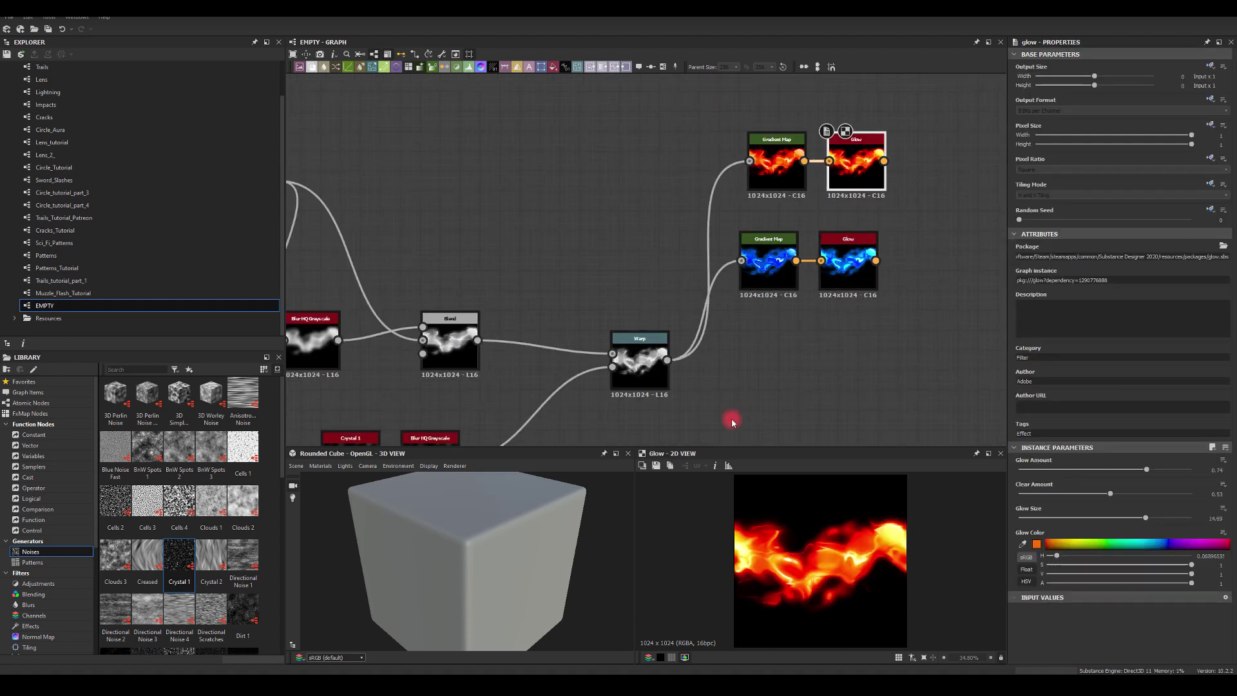
{"action": "left_click", "coordinate": [776, 162]}
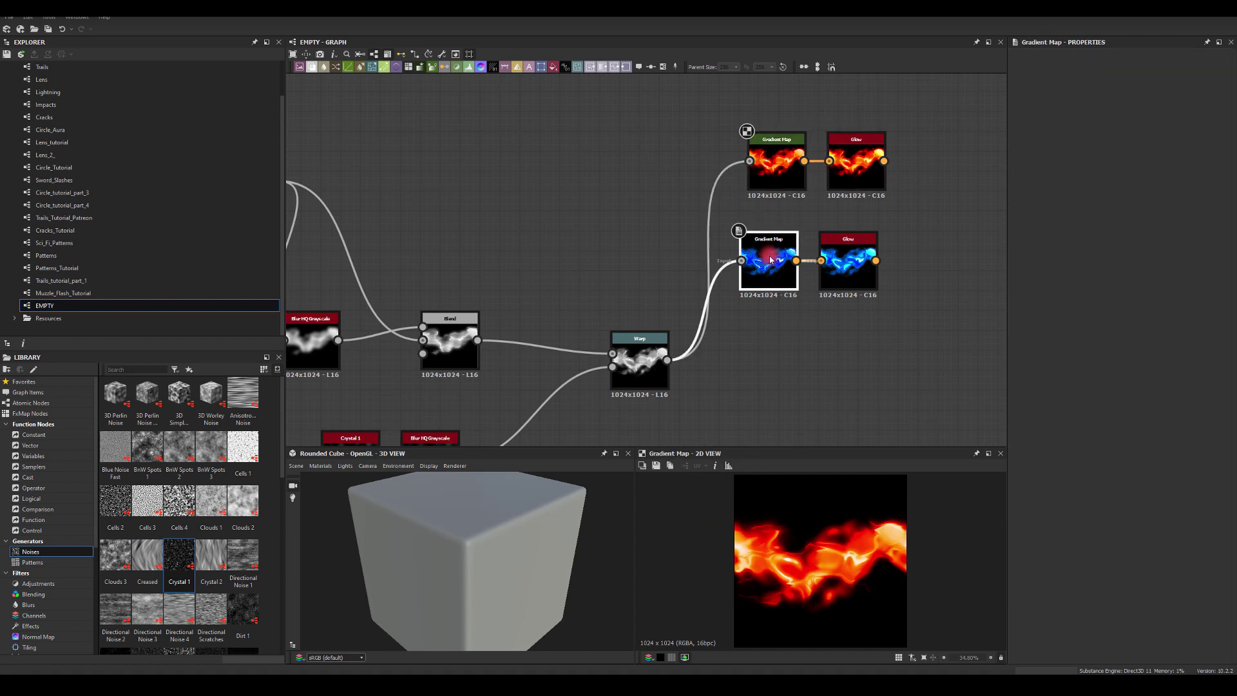
{"action": "left_click", "coordinate": [768, 259]}
{"action": "left_click", "coordinate": [850, 260]}
Move the white key of the blue Gradient Map to the very end of the gradient and preview its Glow.
{"action": "left_click", "coordinate": [789, 274]}
{"action": "left_click_drag", "start_coordinate": [1217, 323], "coordinate": [1233, 326]}
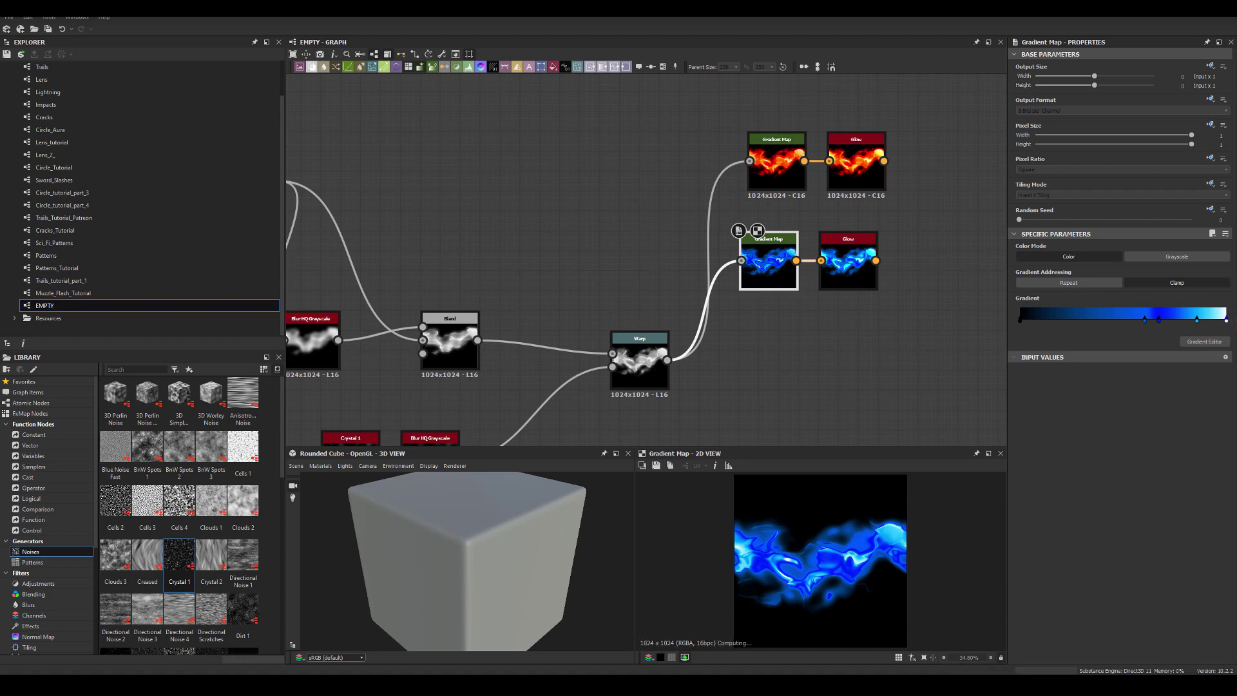
{"action": "left_click", "coordinate": [815, 407]}
{"action": "scroll", "coordinate": [769, 322], "scroll_direction": "up", "scroll_amount": 1}
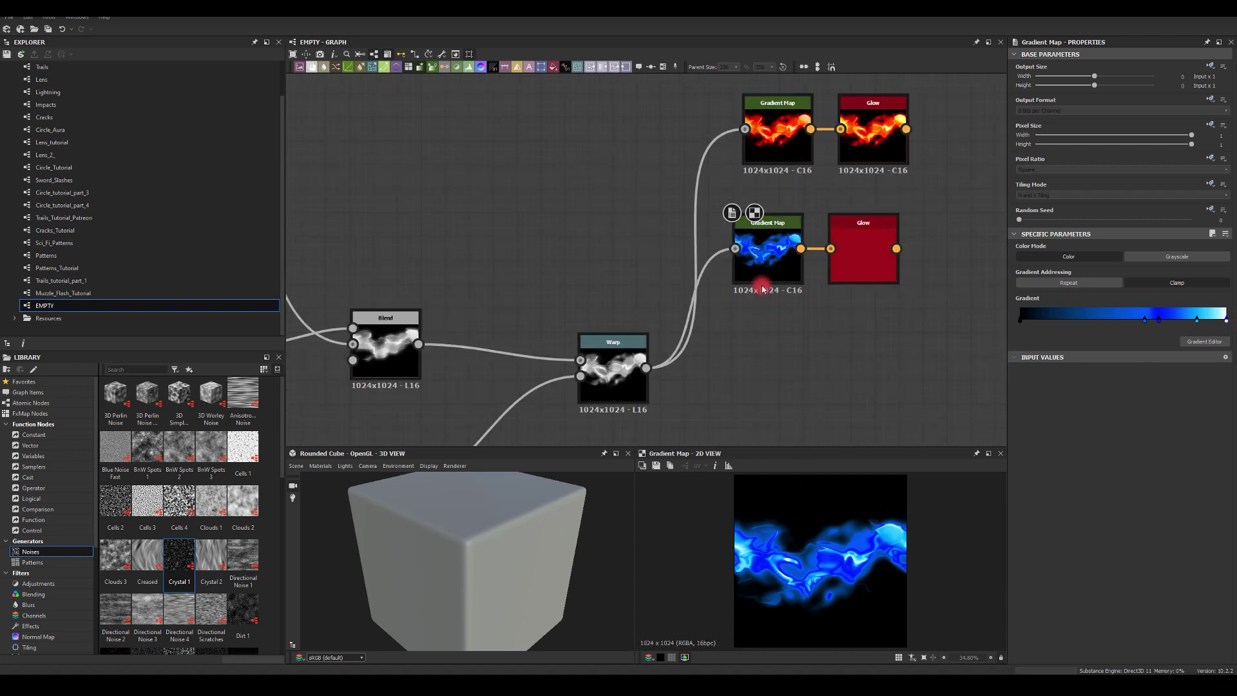
{"action": "left_click", "coordinate": [848, 247]}
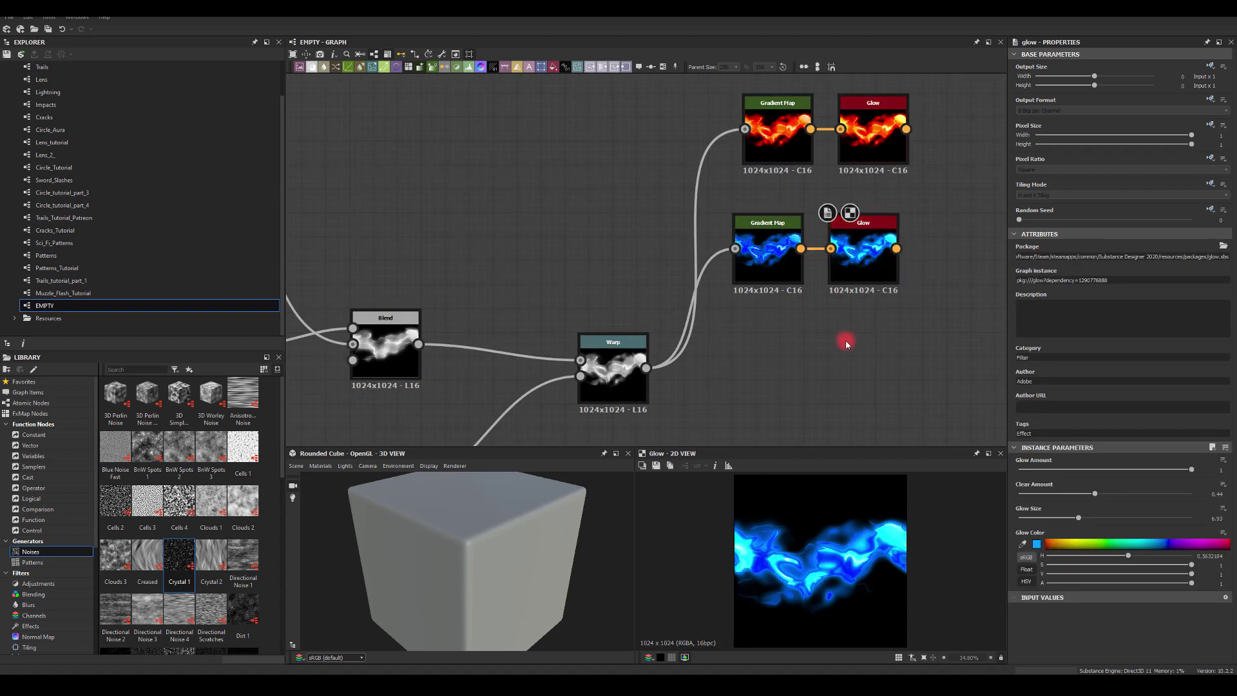
Try inserting an Auto Levels node after the Warp and feeding both Gradient Maps from it.
{"action": "left_click", "coordinate": [634, 355]}
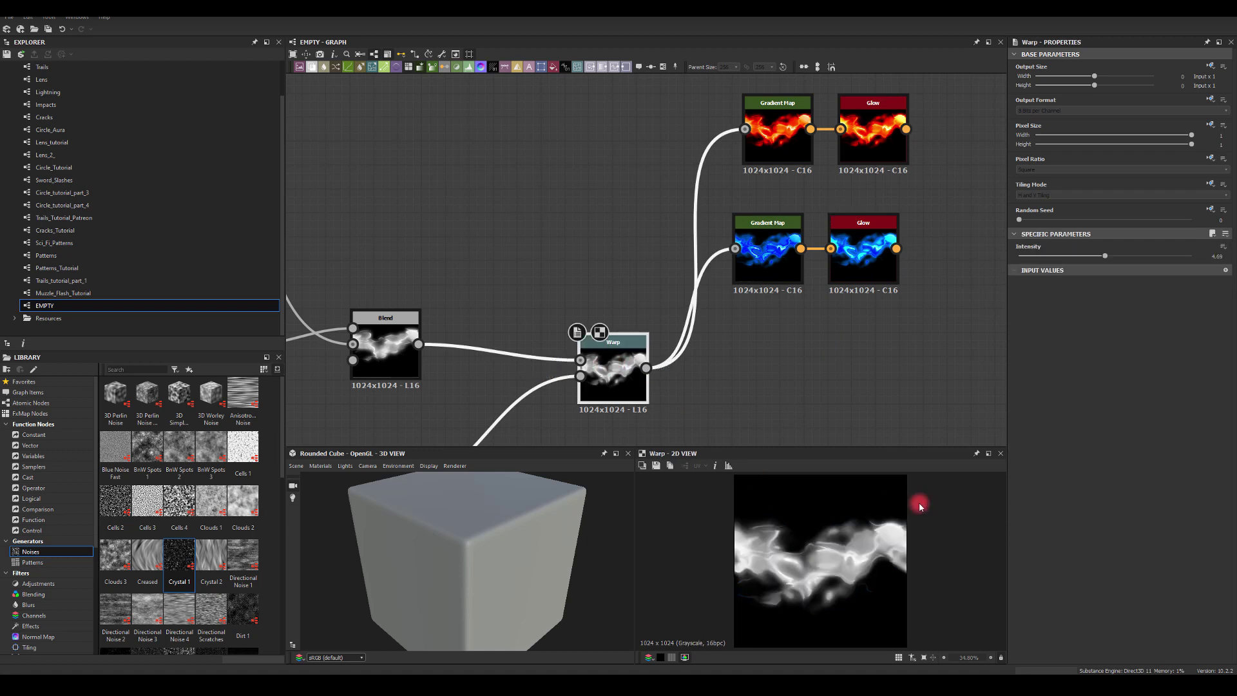
{"action": "middle_click_drag", "start_coordinate": [744, 370], "coordinate": [734, 323]}
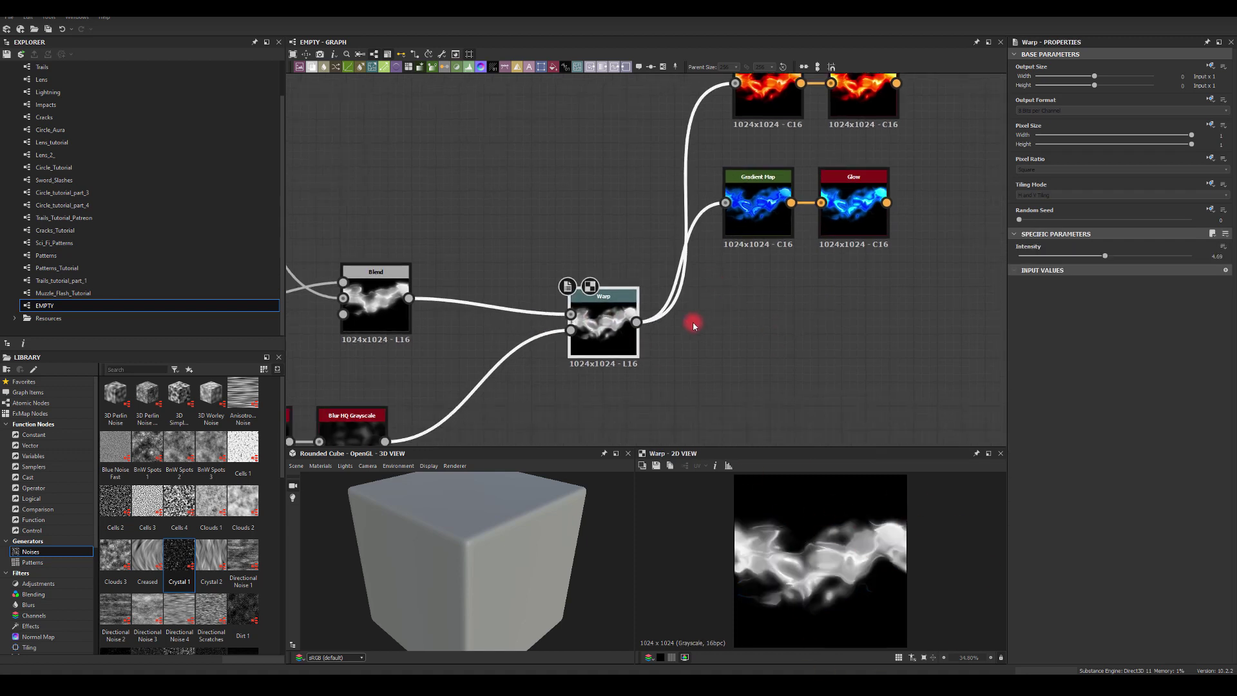
{"action": "left_click_drag", "start_coordinate": [636, 322], "coordinate": [747, 358]}
{"action": "type", "text": "auto"}
{"action": "left_click", "coordinate": [767, 382]}
{"action": "left_click_drag", "start_coordinate": [816, 377], "coordinate": [862, 214]}
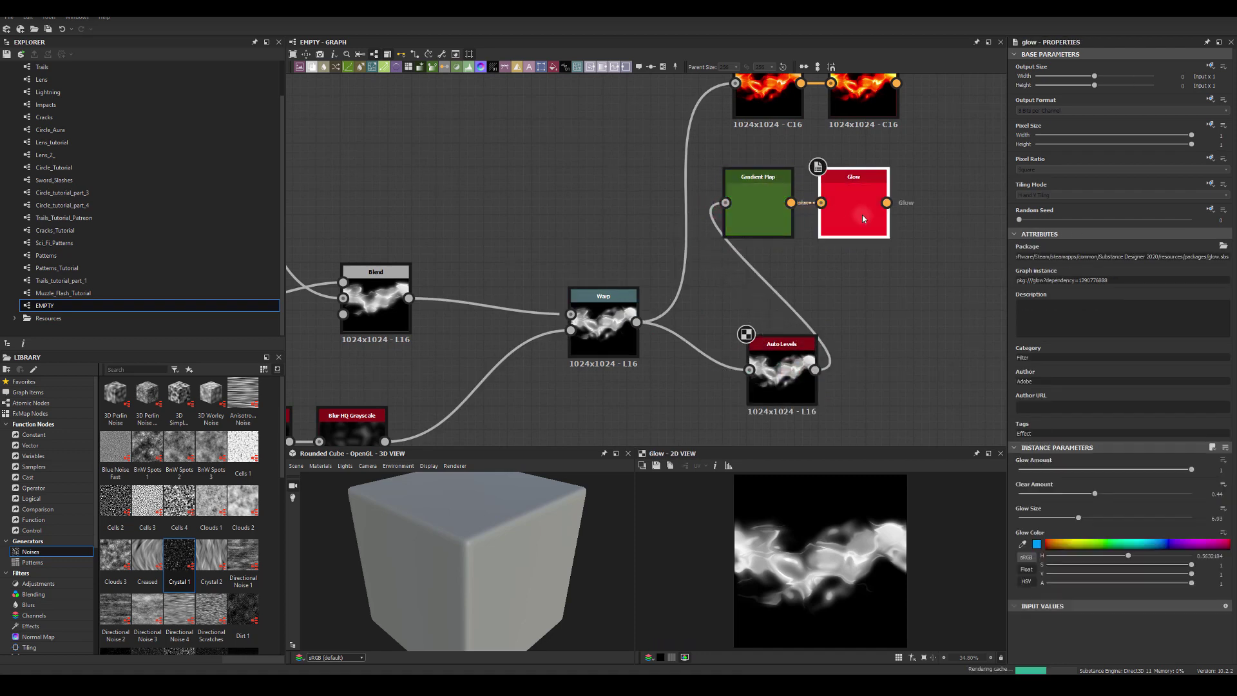
{"action": "left_click", "coordinate": [876, 108]}
{"action": "left_click_drag", "start_coordinate": [815, 370], "coordinate": [734, 87]}
Delete the Auto Levels node and reconnect the Warp output directly to both Gradient Maps.
{"action": "left_click", "coordinate": [769, 367]}
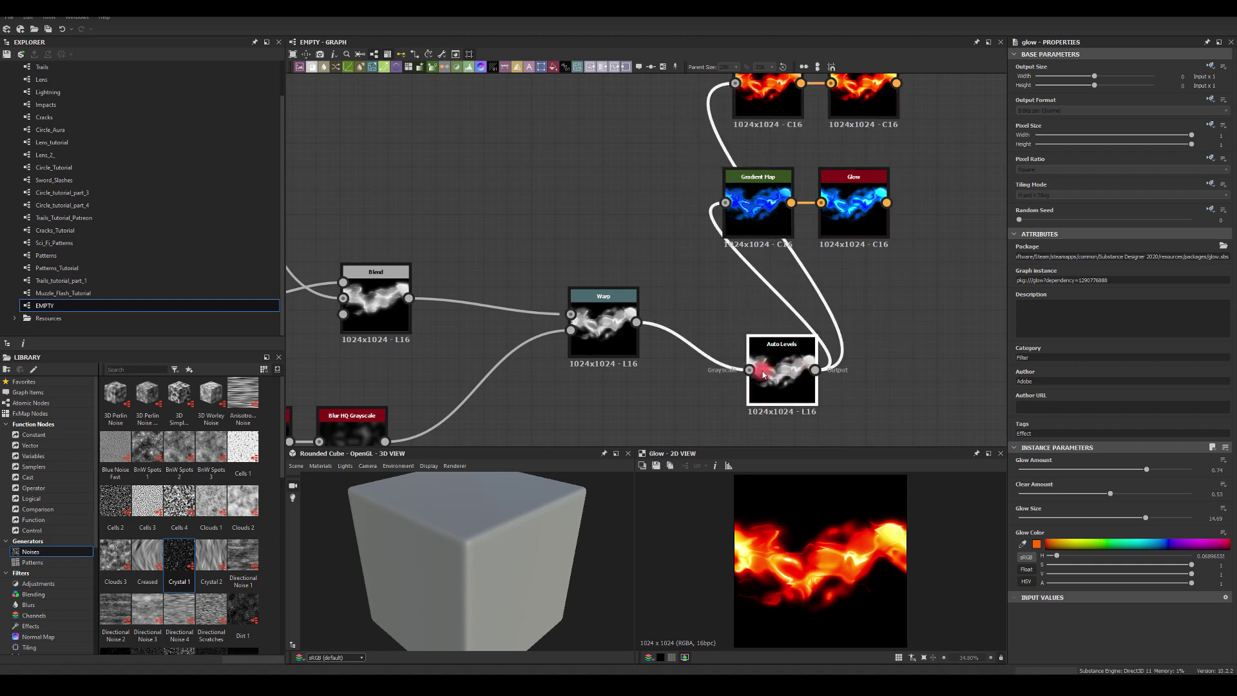
{"action": "key", "text": "Delete"}
{"action": "left_click_drag", "start_coordinate": [636, 321], "coordinate": [734, 83]}
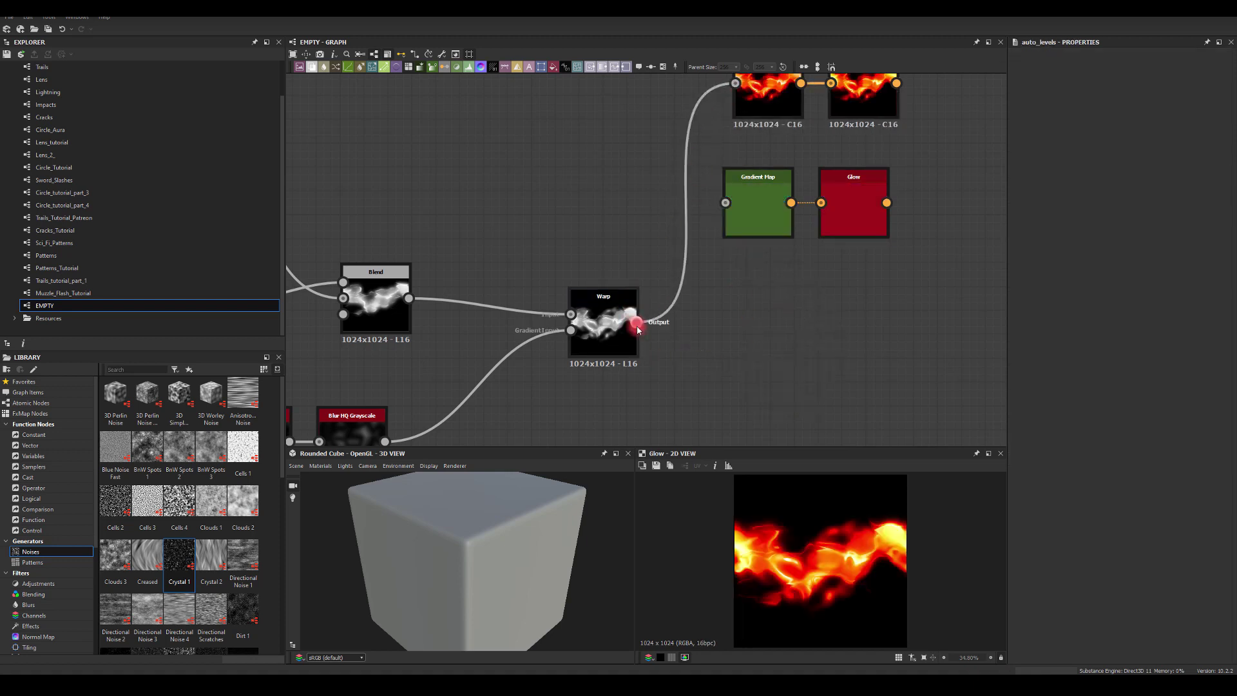
{"action": "left_click_drag", "start_coordinate": [636, 321], "coordinate": [729, 203]}
{"action": "left_click", "coordinate": [755, 315]}
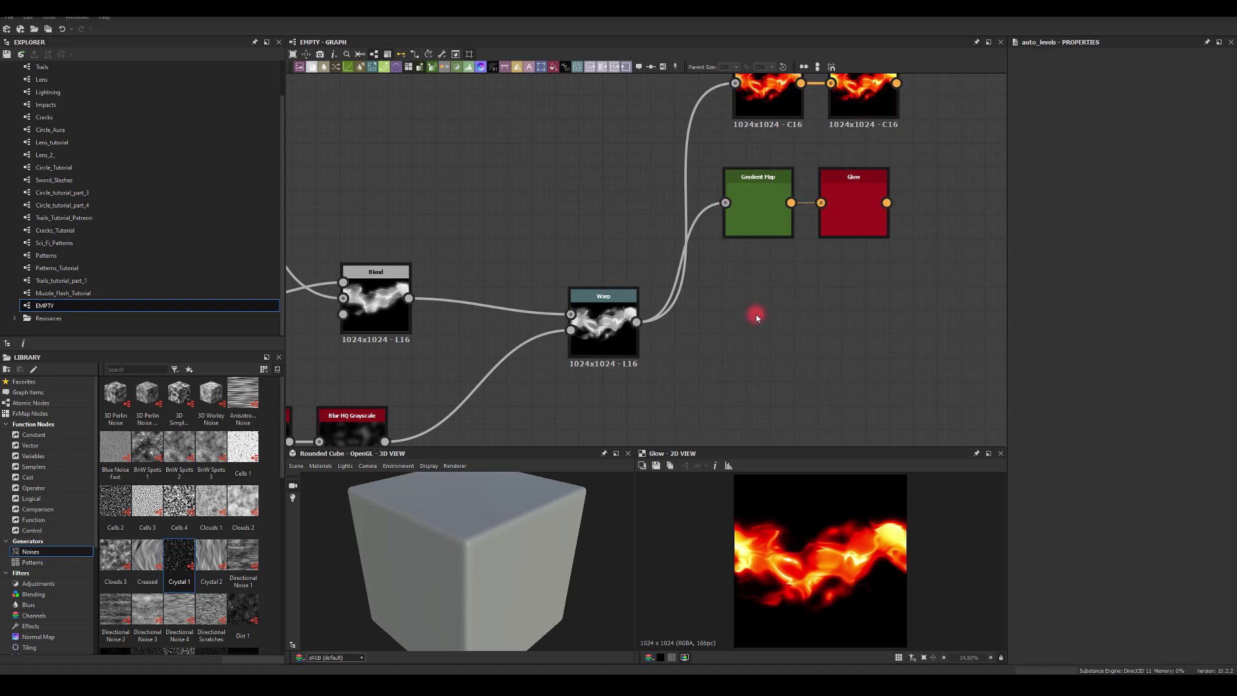
Duplicate the blue Gradient Map and Glow pair and place the copy beneath the originals, fed by the Warp.
{"action": "double_click", "coordinate": [857, 260]}
{"action": "double_click", "coordinate": [864, 227]}
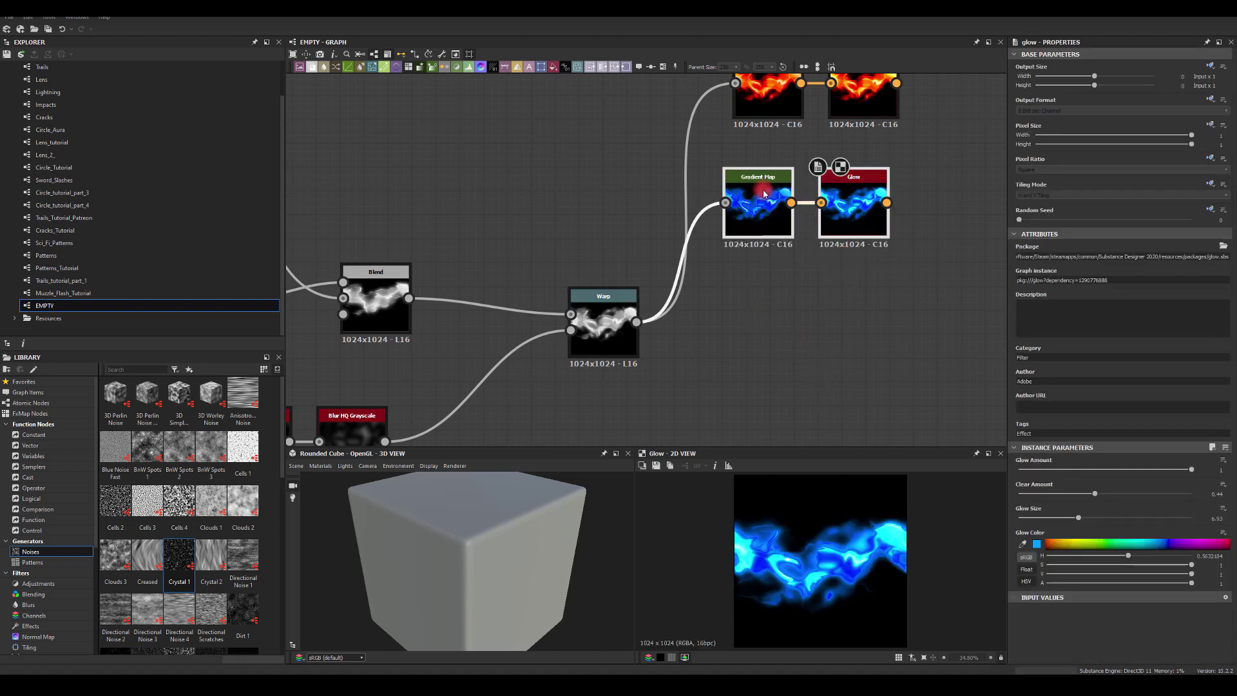
{"action": "key", "text": "ctrl+c"}
{"action": "left_click", "coordinate": [778, 276]}
{"action": "key", "text": "ctrl+v"}
{"action": "left_click_drag", "start_coordinate": [677, 262], "coordinate": [834, 302]}
Remove the gradient key at about 0.60 from the new Gradient Map copy and from the blue Gradient Map above it.
{"action": "left_click", "coordinate": [773, 309]}
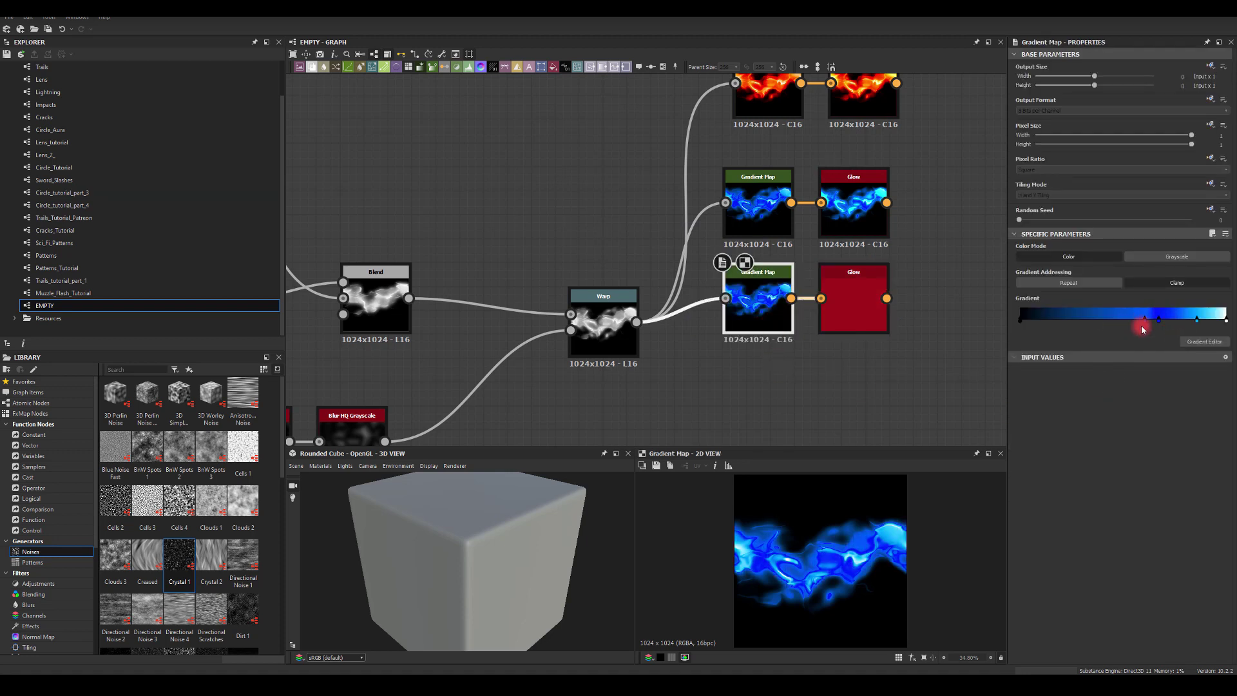
{"action": "left_click_drag", "start_coordinate": [1167, 325], "coordinate": [1180, 339]}
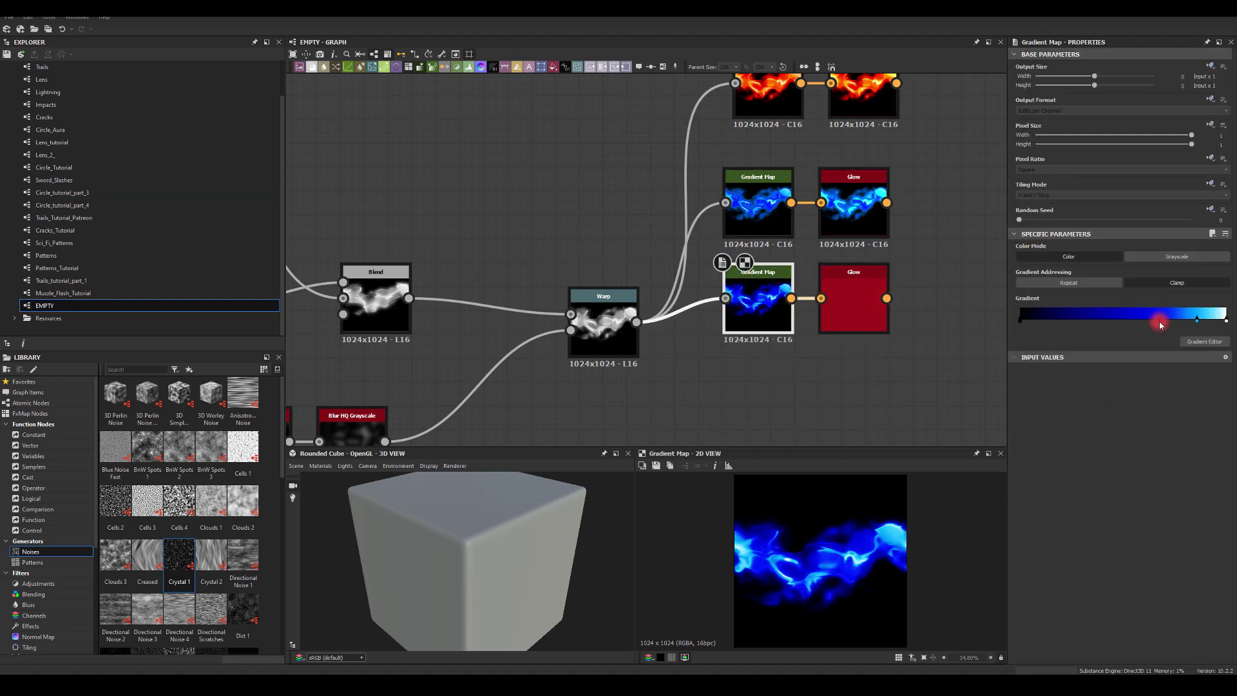
{"action": "left_click", "coordinate": [1204, 342]}
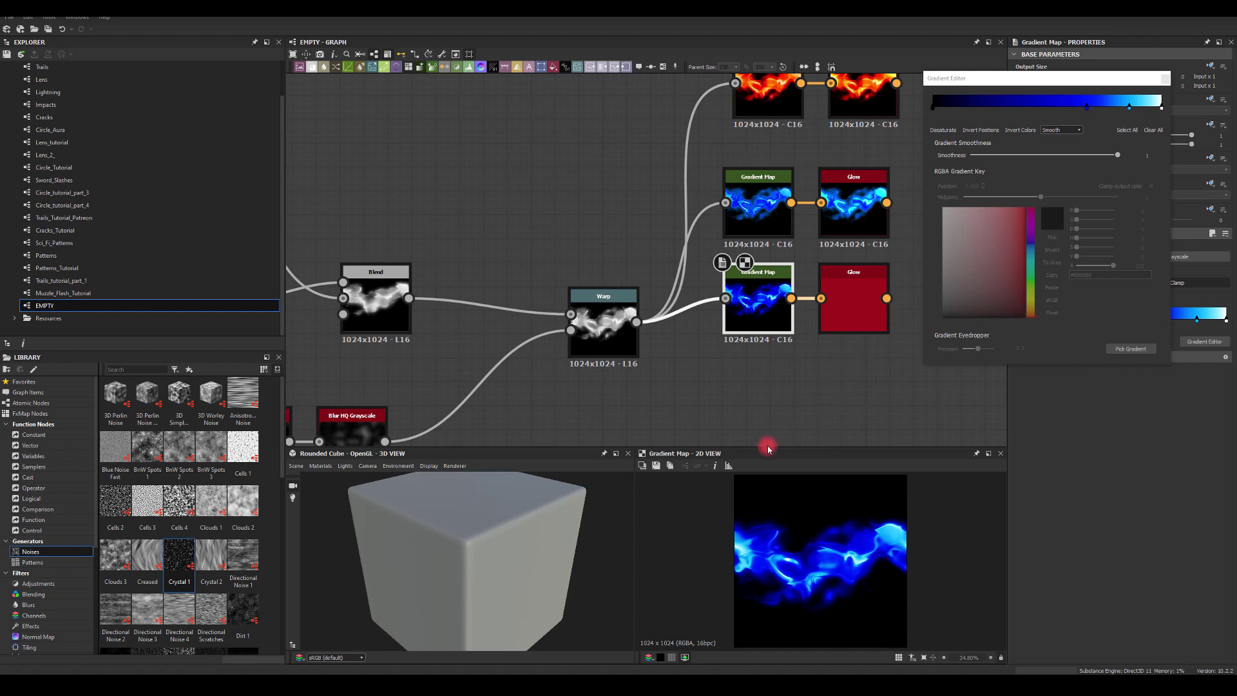
{"action": "left_click", "coordinate": [1164, 78]}
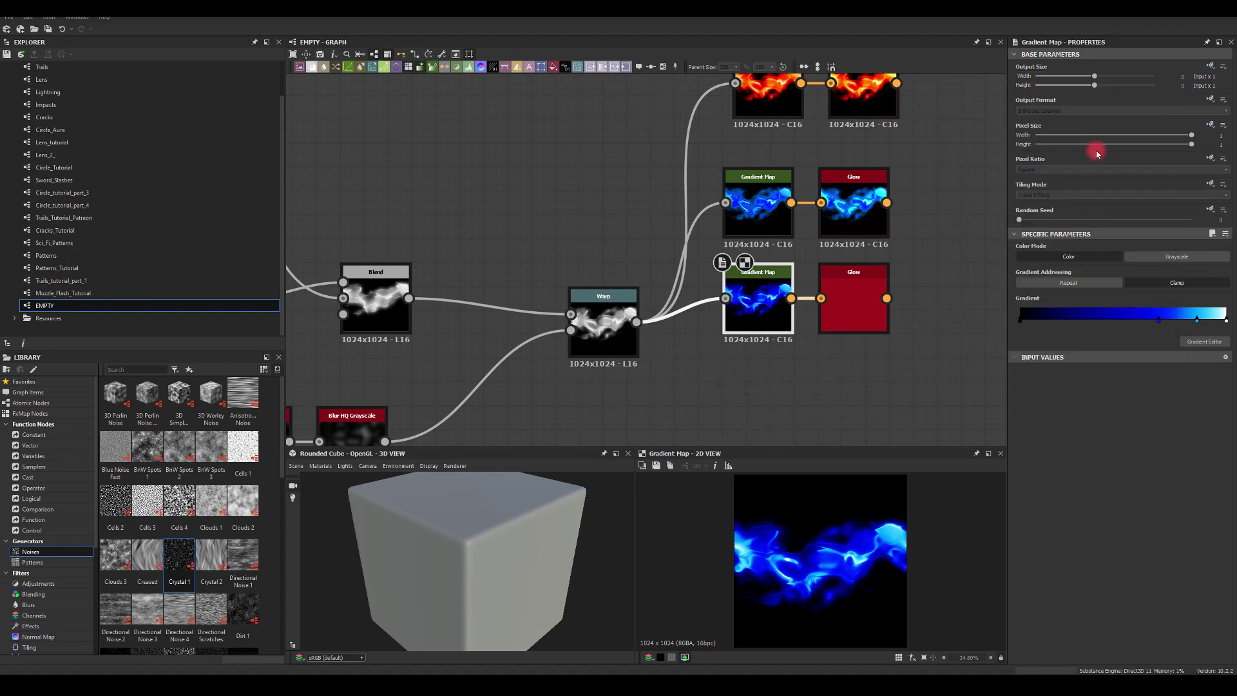
{"action": "left_click", "coordinate": [758, 213]}
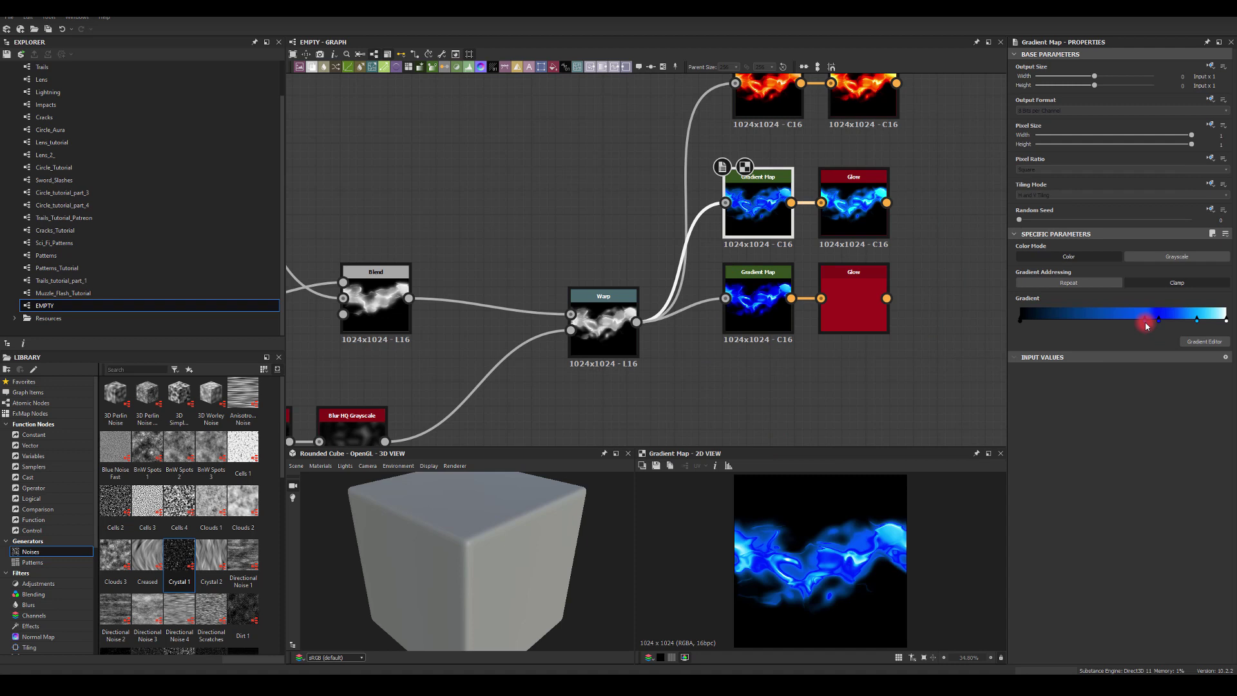
{"action": "key", "text": "Delete"}
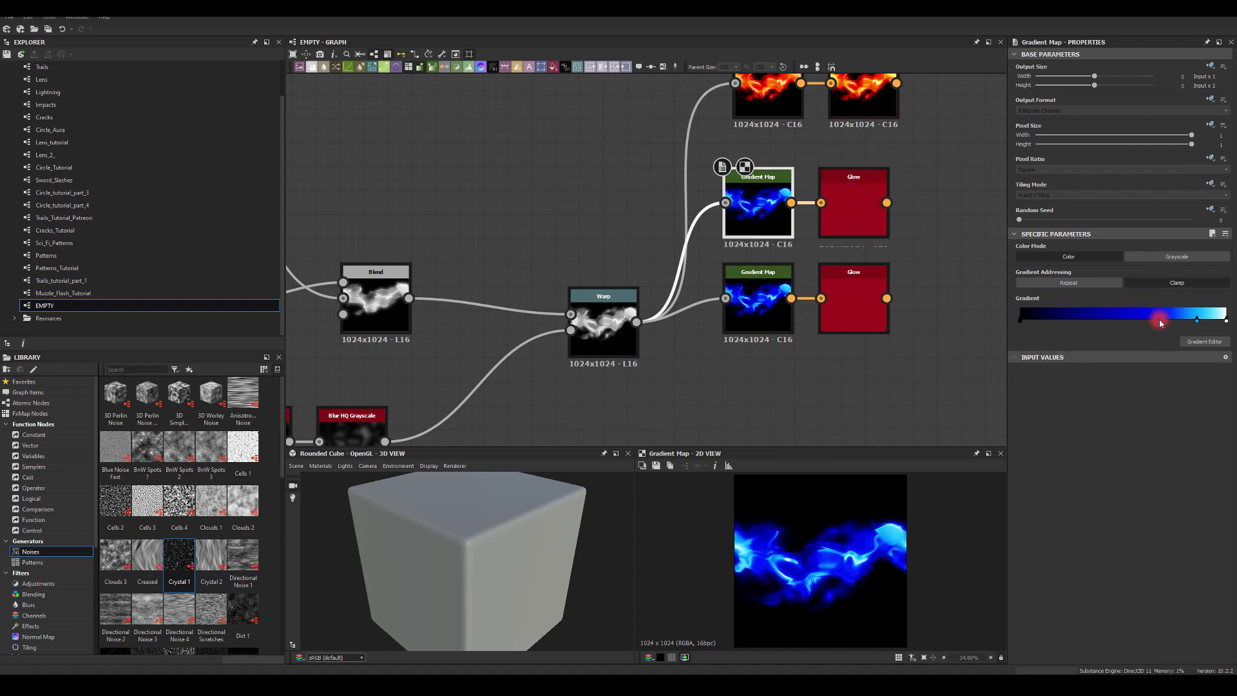
Recolour the gradient key at position 0.673 in the upper blue Gradient Map to a lighter blue.
{"action": "left_click", "coordinate": [1160, 323]}
{"action": "left_click_drag", "start_coordinate": [1021, 207], "coordinate": [984, 193]}
{"action": "left_click", "coordinate": [1158, 80]}
{"action": "left_click", "coordinate": [1202, 341]}
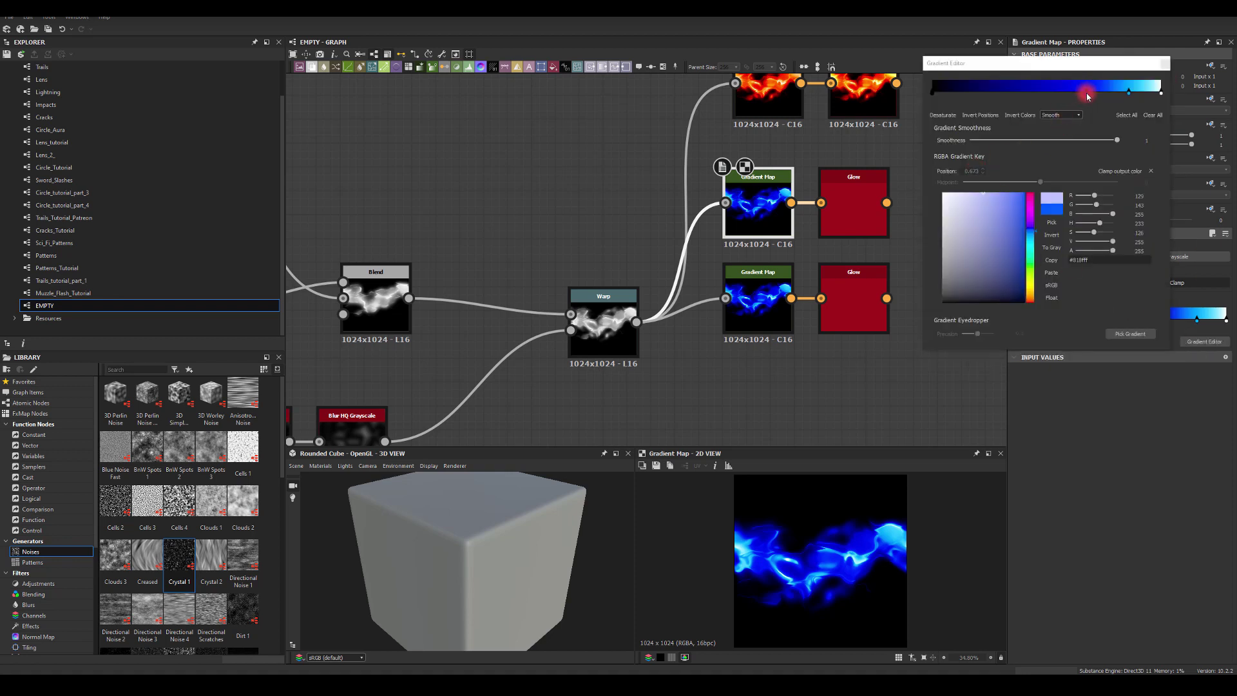
{"action": "left_click", "coordinate": [1087, 94]}
{"action": "mouse_move", "coordinate": [1024, 205]}
{"action": "left_mouse_down"}
{"action": "mouse_move", "coordinate": [1013, 177]}
{"action": "mouse_move", "coordinate": [1051, 170]}
{"action": "mouse_move", "coordinate": [1066, 223]}
{"action": "mouse_move", "coordinate": [1056, 170]}
{"action": "mouse_move", "coordinate": [1014, 163]}
{"action": "left_mouse_up"}
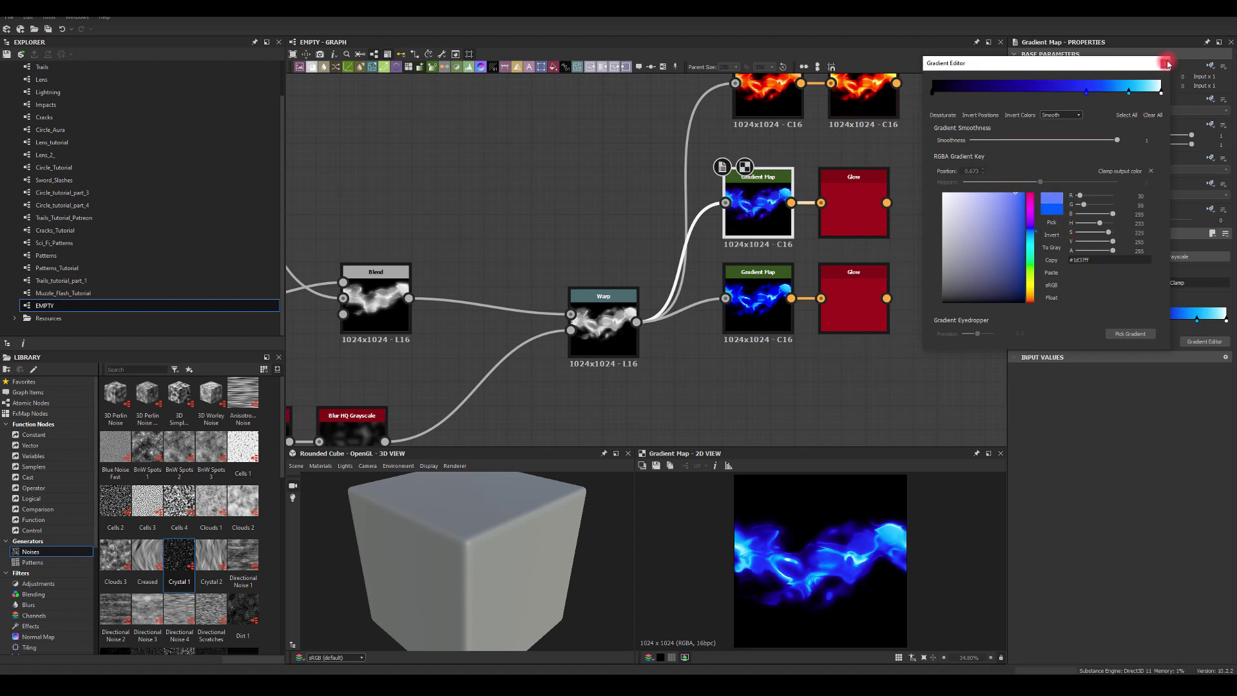
{"action": "left_click", "coordinate": [1165, 63]}
Set the Glow after the upper blue Gradient Map to Clear Amount about 0.55 and Glow Size 20.
{"action": "left_click", "coordinate": [853, 206]}
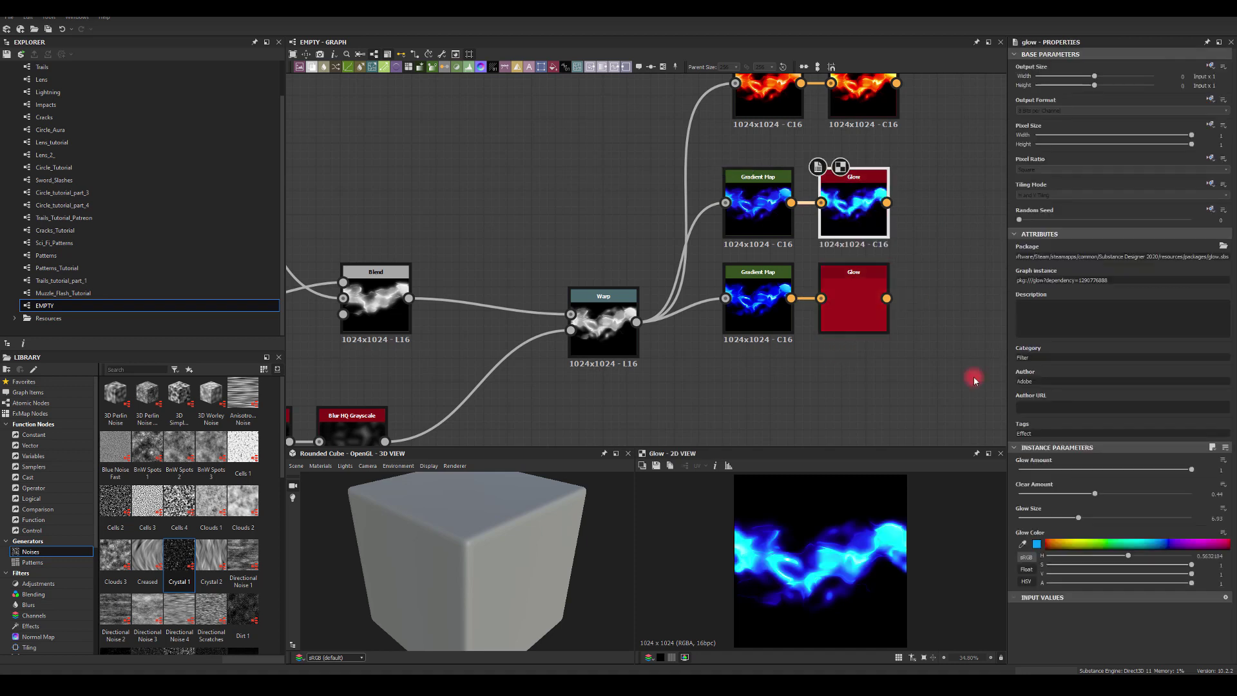
{"action": "left_click_drag", "start_coordinate": [1095, 494], "coordinate": [1191, 517]}
{"action": "left_click_drag", "start_coordinate": [1121, 494], "coordinate": [1114, 494]}
Recolour the lowest Gradient Map's middle key to green and its key at about 0.86 to yellow-green.
{"action": "left_click", "coordinate": [757, 303]}
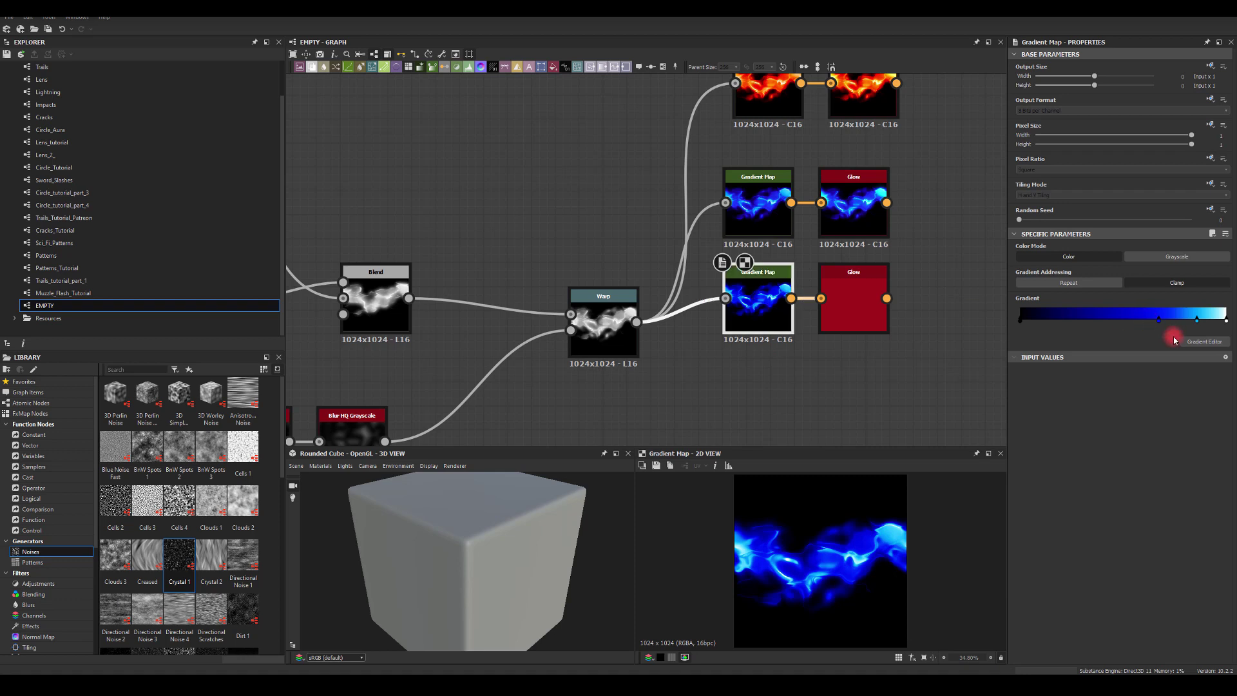
{"action": "left_click", "coordinate": [1193, 341]}
{"action": "left_click", "coordinate": [1086, 105]}
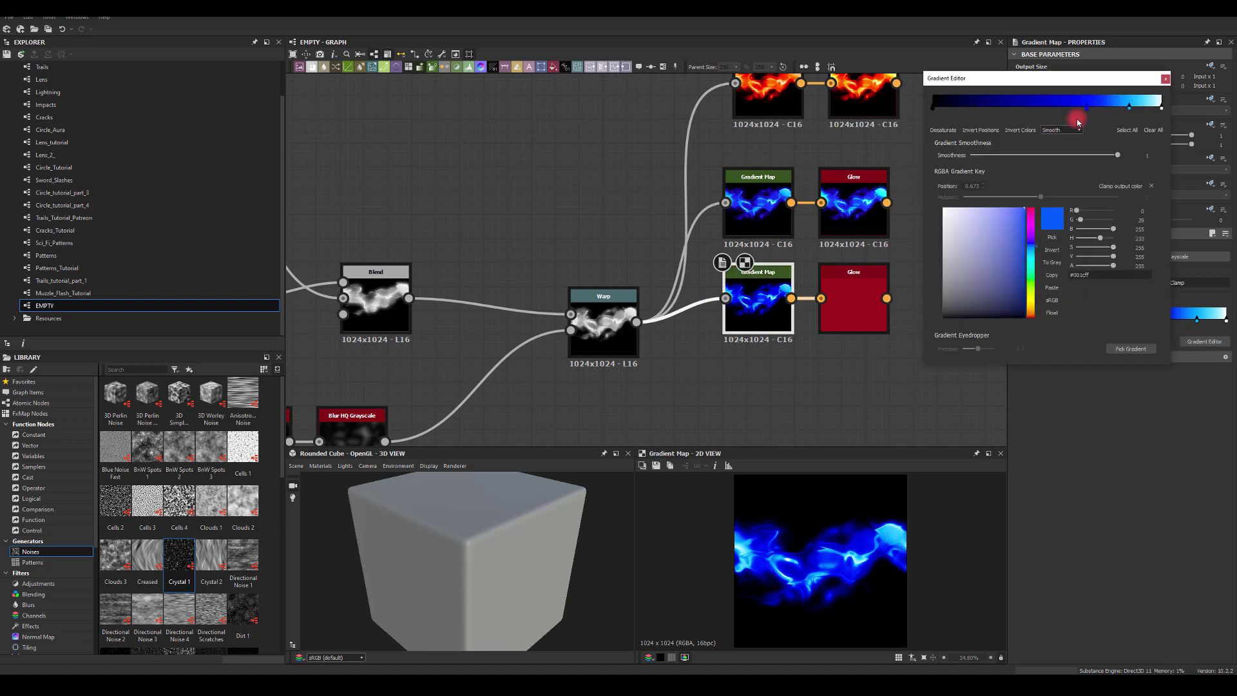
{"action": "left_click_drag", "start_coordinate": [1031, 246], "coordinate": [1026, 280]}
{"action": "left_click", "coordinate": [1131, 108]}
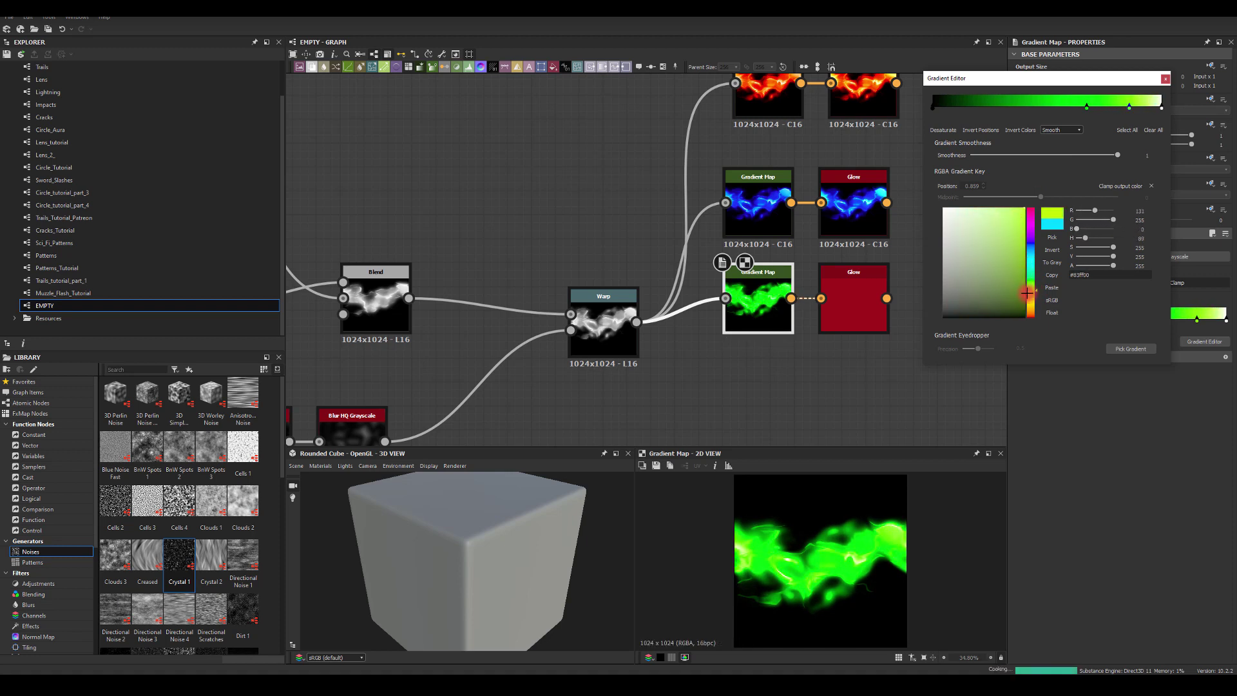
{"action": "left_click_drag", "start_coordinate": [1027, 294], "coordinate": [1028, 295]}
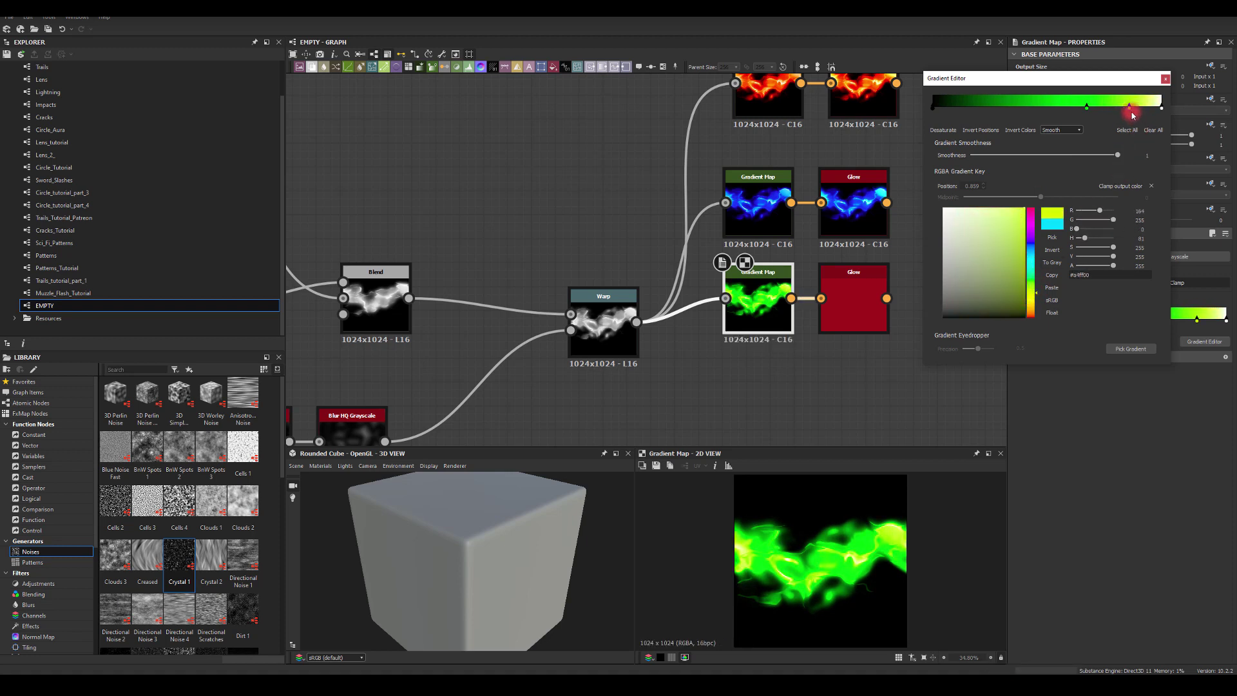
Move the middle green key to about 0.71 and darken it to #00b70b.
{"action": "mouse_move", "coordinate": [1087, 110]}
{"action": "left_mouse_down"}
{"action": "mouse_move", "coordinate": [1044, 116]}
{"action": "mouse_move", "coordinate": [1099, 110]}
{"action": "left_mouse_up"}
{"action": "left_click_drag", "start_coordinate": [1013, 234], "coordinate": [1080, 238]}
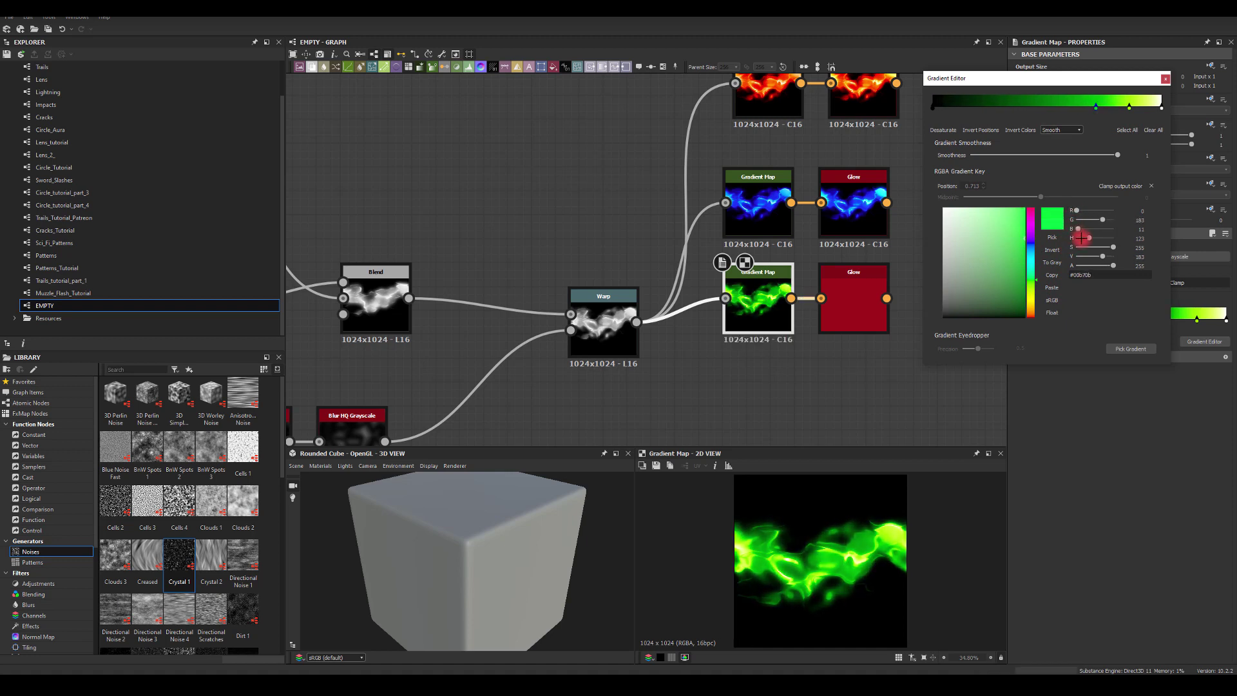
{"action": "left_click", "coordinate": [1164, 79]}
Set the Glow Color of the green variant's Glow node to yellow-green, with a hue of about 0.20.
{"action": "left_click", "coordinate": [866, 287]}
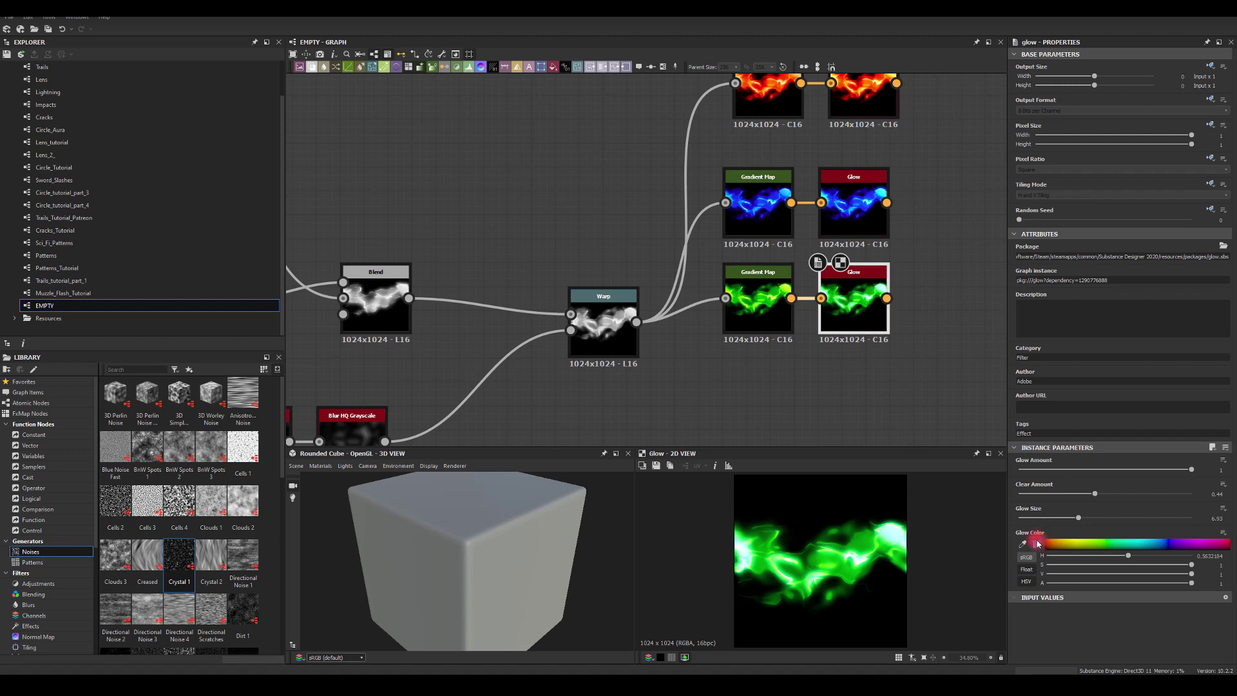
{"action": "left_click", "coordinate": [1035, 539]}
{"action": "left_click", "coordinate": [529, 311]}
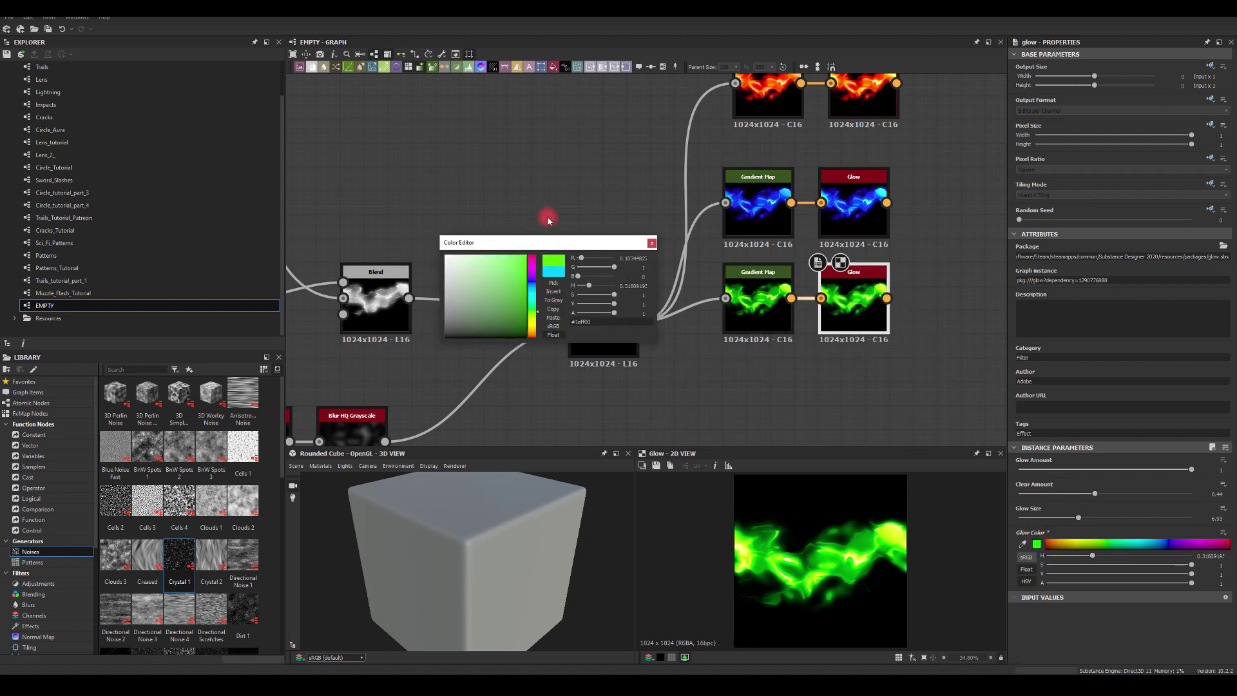
{"action": "mouse_move", "coordinate": [521, 309]}
{"action": "left_mouse_down"}
{"action": "mouse_move", "coordinate": [533, 344]}
{"action": "mouse_move", "coordinate": [530, 320]}
{"action": "left_mouse_up"}
{"action": "left_click", "coordinate": [651, 245]}
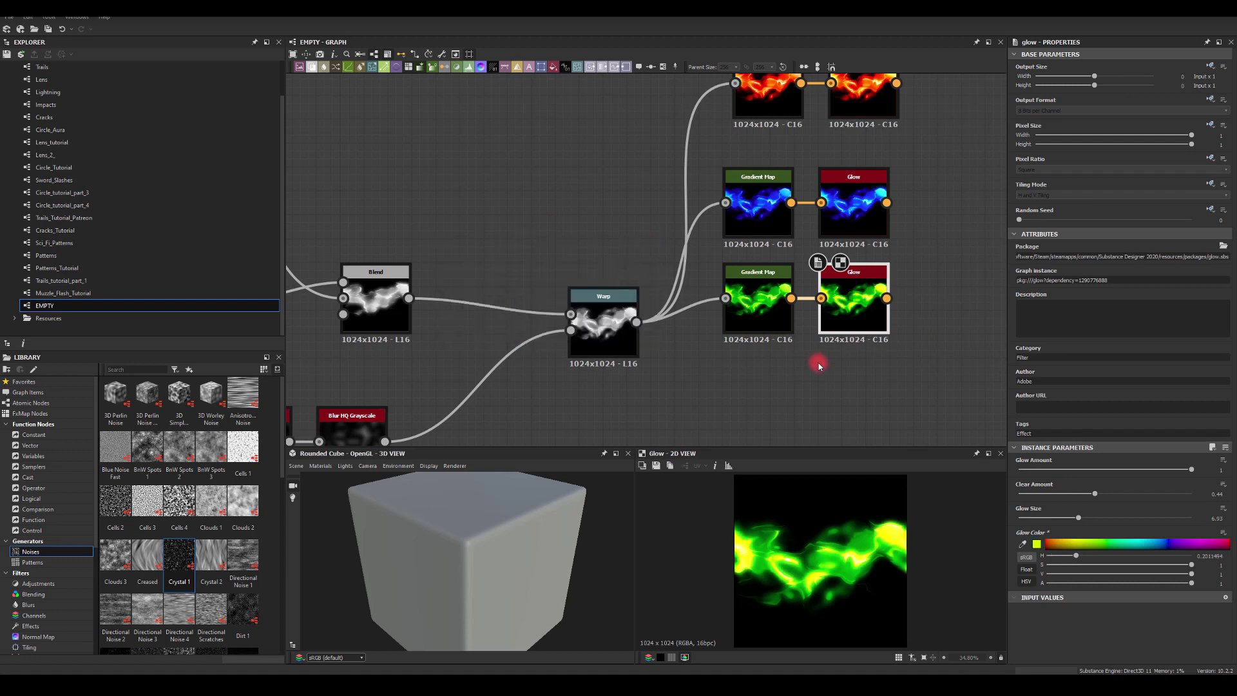
Add a Transformation 2D node after the fire Glow and offset it by -0.15 in X to check the tiling.
{"action": "scroll", "coordinate": [901, 357], "scroll_direction": "down", "scroll_amount": 2}
{"action": "left_click_drag", "start_coordinate": [911, 255], "coordinate": [794, 310]}
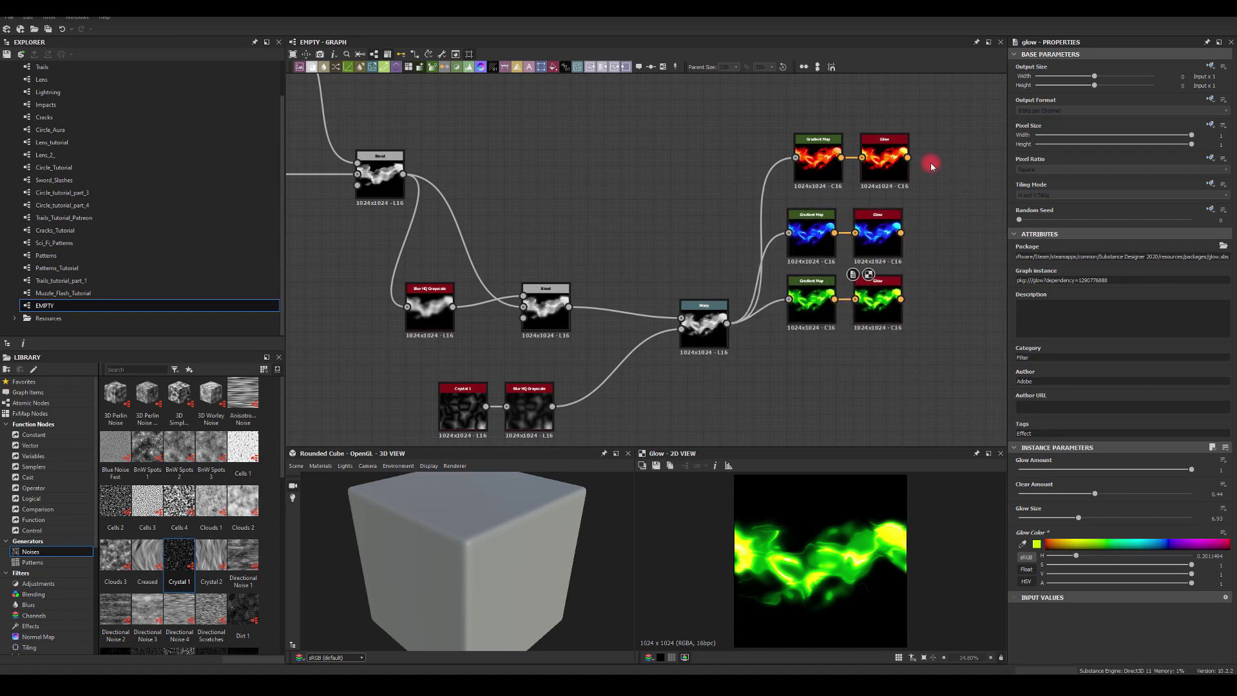
{"action": "left_click_drag", "start_coordinate": [907, 157], "coordinate": [978, 163]}
{"action": "type", "text": "tr"}
{"action": "left_click", "coordinate": [995, 187]}
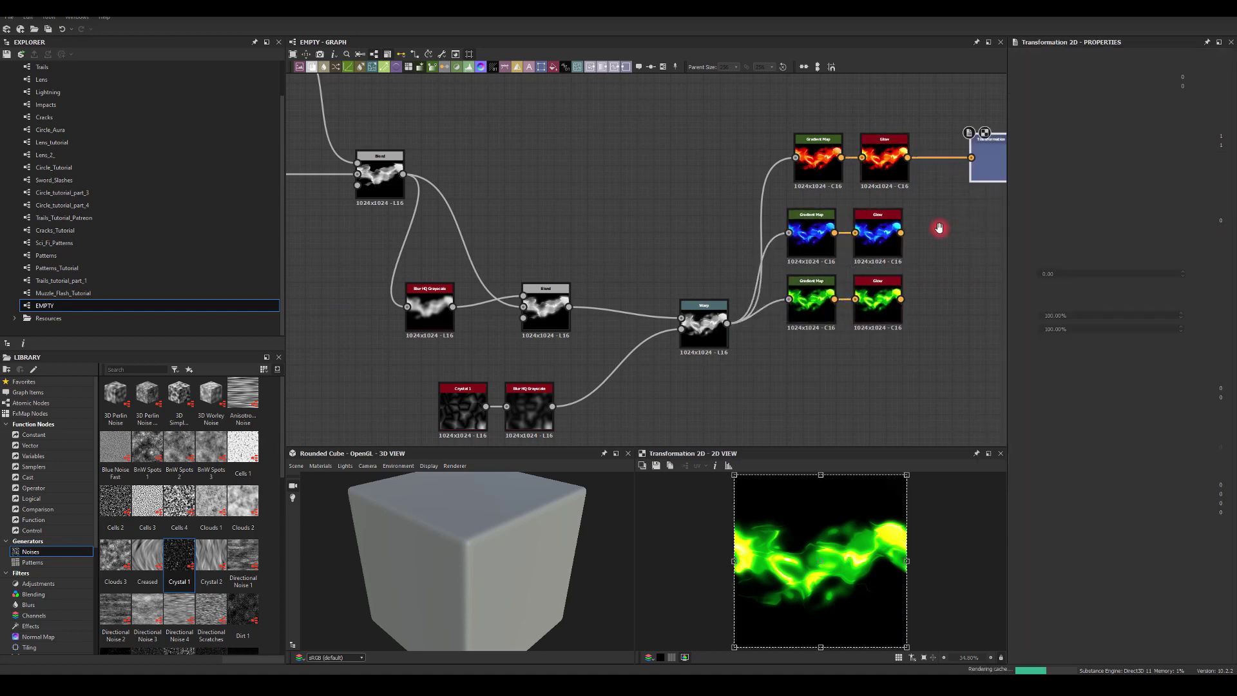
{"action": "middle_click_drag", "start_coordinate": [908, 238], "coordinate": [794, 266]}
{"action": "left_click_drag", "start_coordinate": [1108, 387], "coordinate": [1069, 374]}
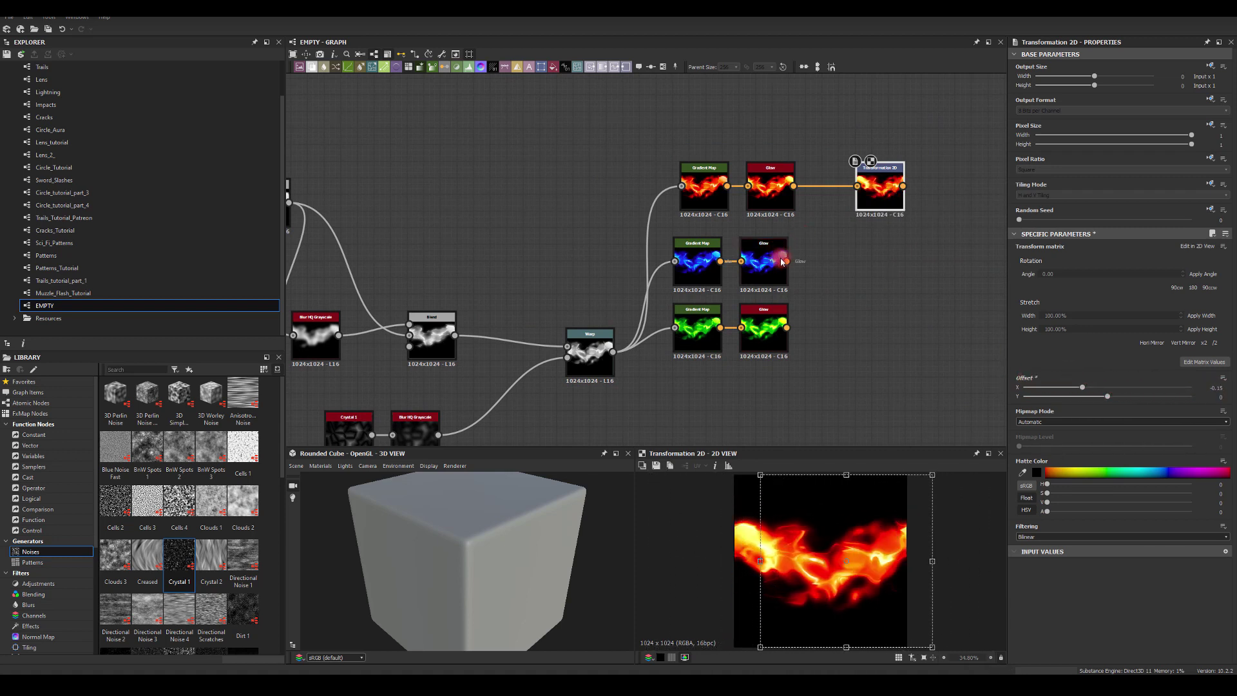
Feed the blue Glow into the Transformation 2D node, change its offset to check the tiling, and delete the node.
{"action": "left_click_drag", "start_coordinate": [786, 261], "coordinate": [857, 186]}
{"action": "left_click_drag", "start_coordinate": [1081, 388], "coordinate": [1107, 376]}
{"action": "left_click", "coordinate": [847, 188]}
{"action": "key", "text": "Delete"}
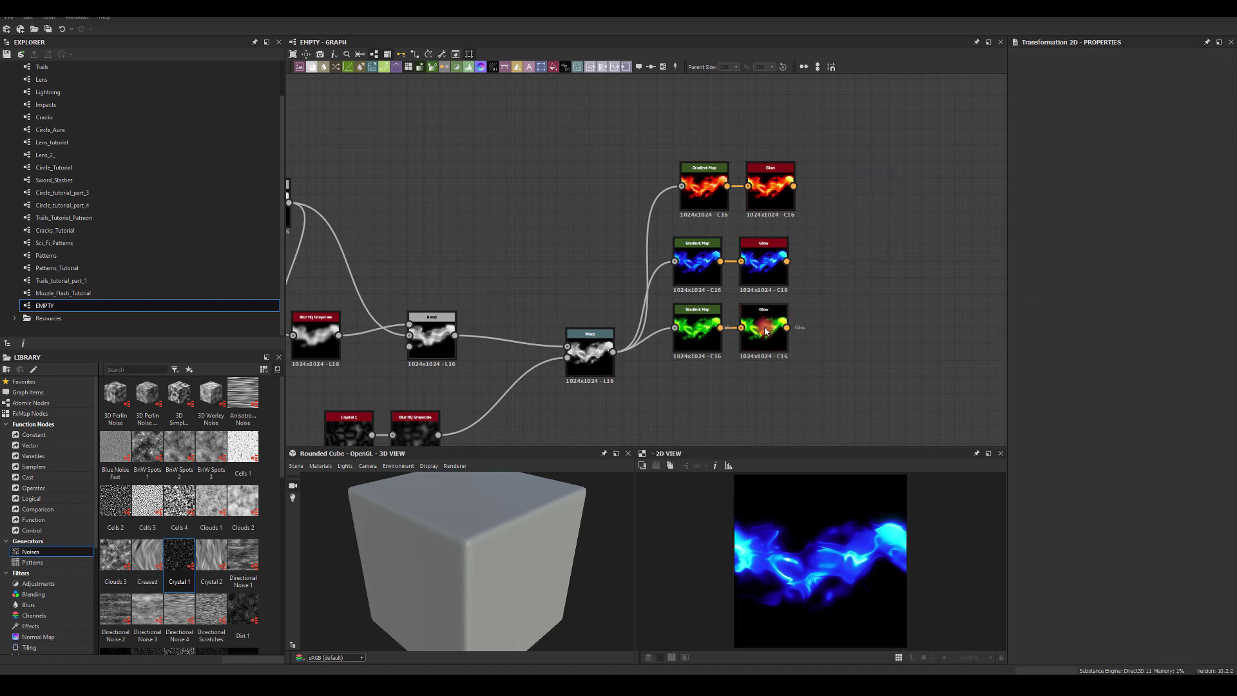
Compare the Warp output with the output of the Blend node that feeds it.
{"action": "middle_click_drag", "start_coordinate": [765, 367], "coordinate": [786, 318]}
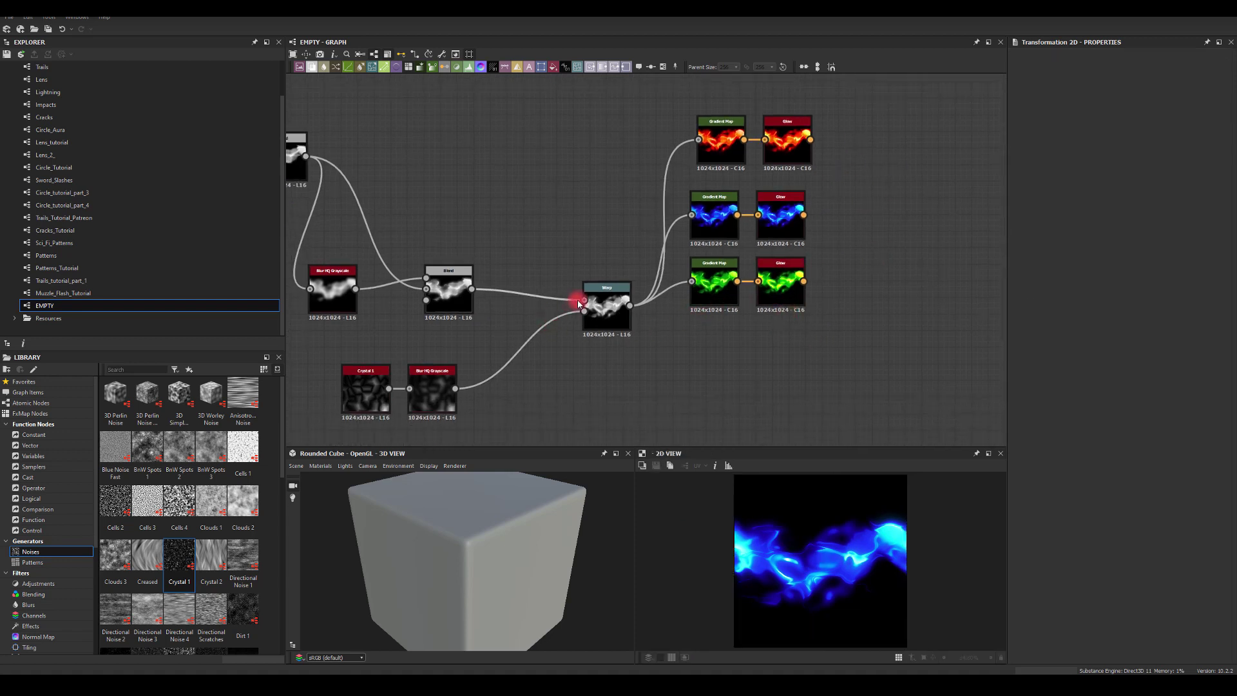
{"action": "double_click", "coordinate": [602, 297]}
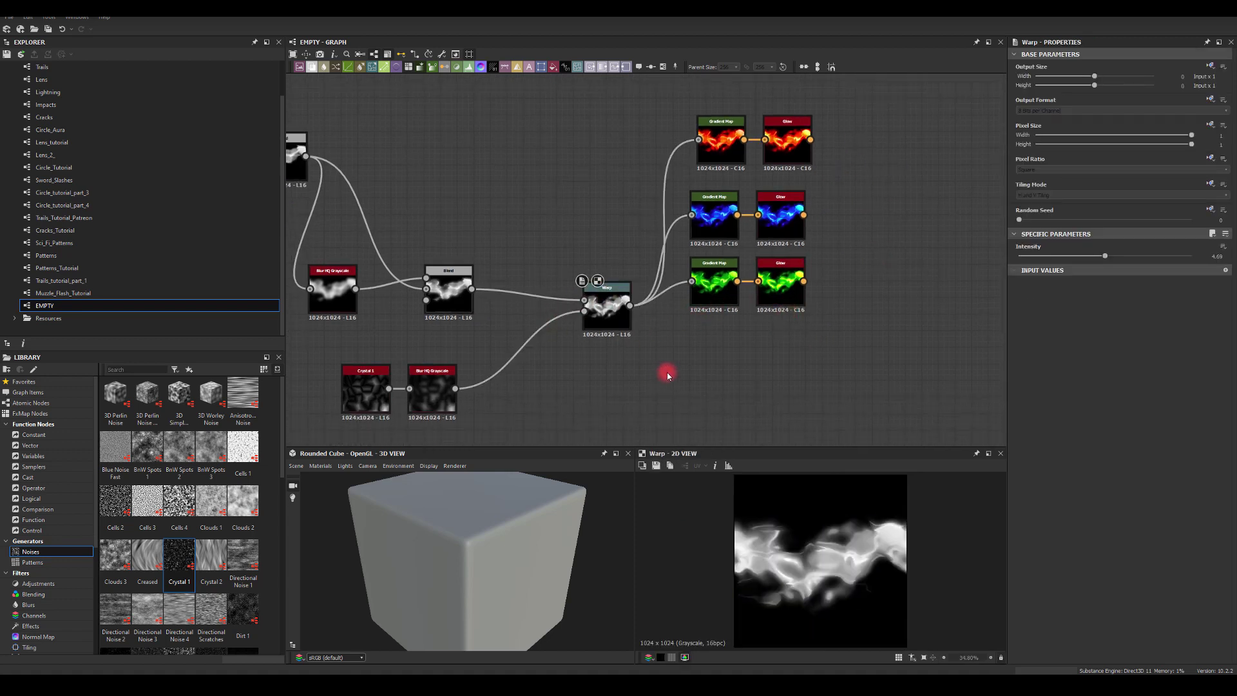
{"action": "middle_click_drag", "start_coordinate": [571, 374], "coordinate": [601, 358]}
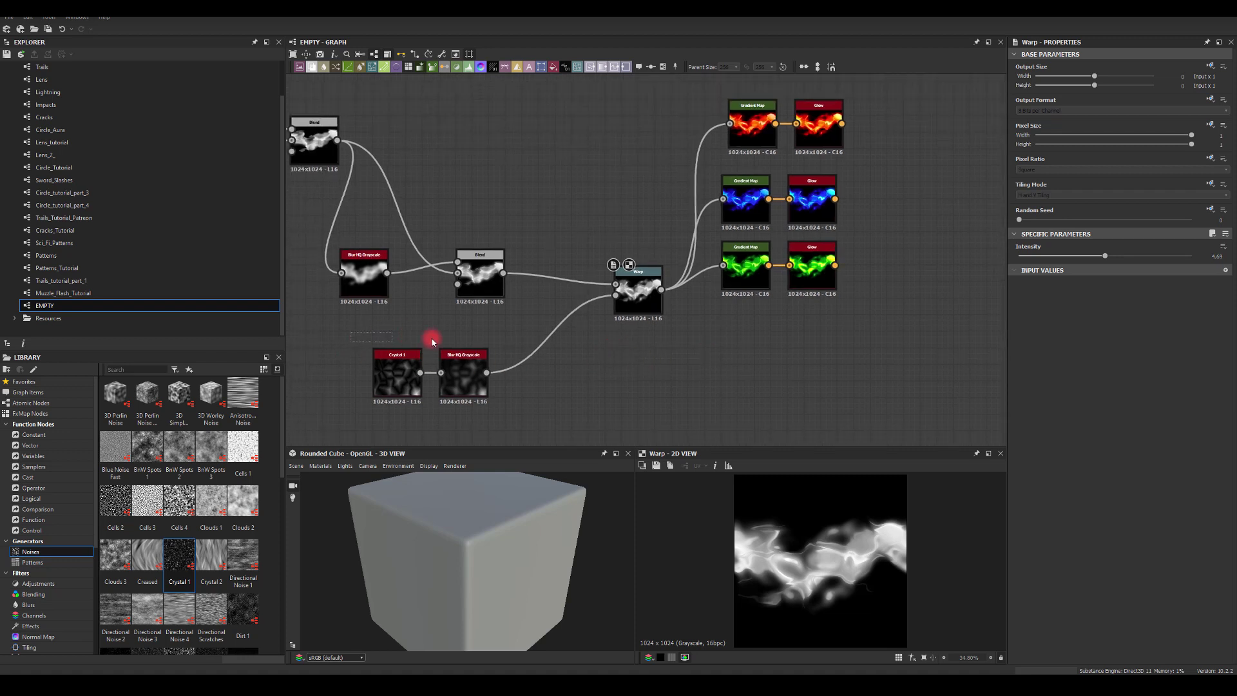
{"action": "left_click", "coordinate": [635, 295]}
{"action": "left_click", "coordinate": [758, 540]}
{"action": "mouse_move", "coordinate": [756, 530]}
{"action": "left_mouse_down"}
{"action": "mouse_move", "coordinate": [744, 552]}
{"action": "mouse_move", "coordinate": [836, 523]}
{"action": "mouse_move", "coordinate": [775, 579]}
{"action": "mouse_move", "coordinate": [742, 559]}
{"action": "mouse_move", "coordinate": [766, 564]}
{"action": "left_mouse_up"}
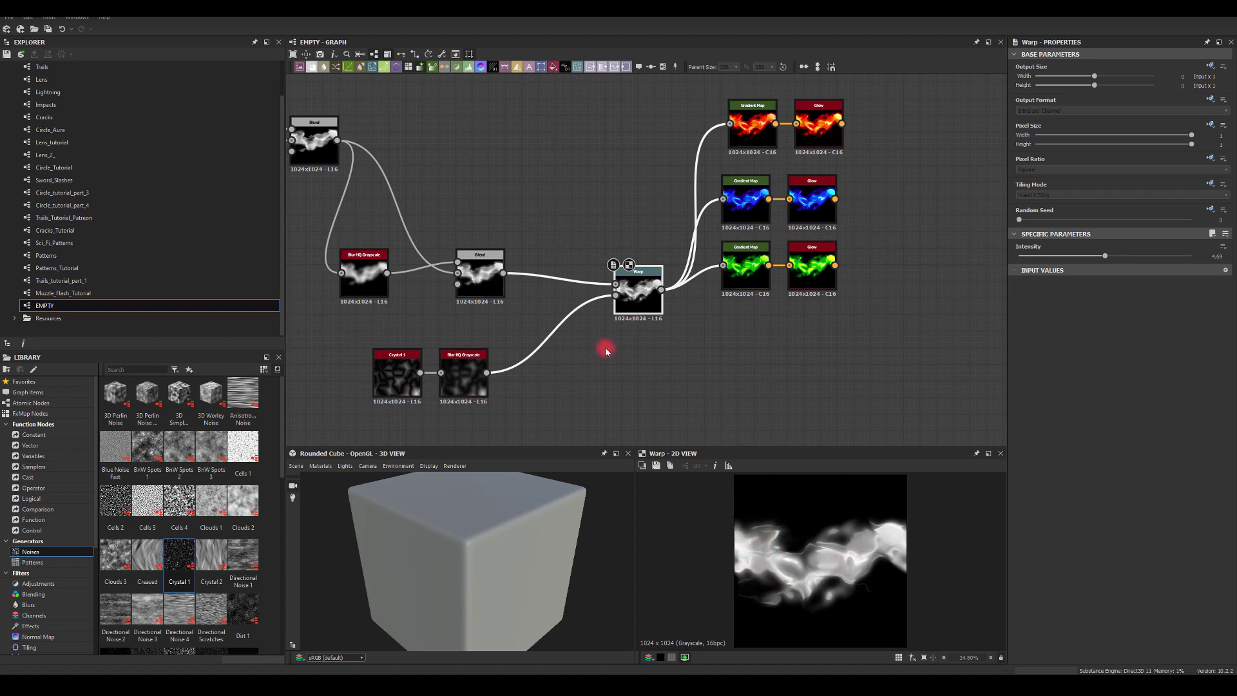
{"action": "left_click", "coordinate": [490, 274]}
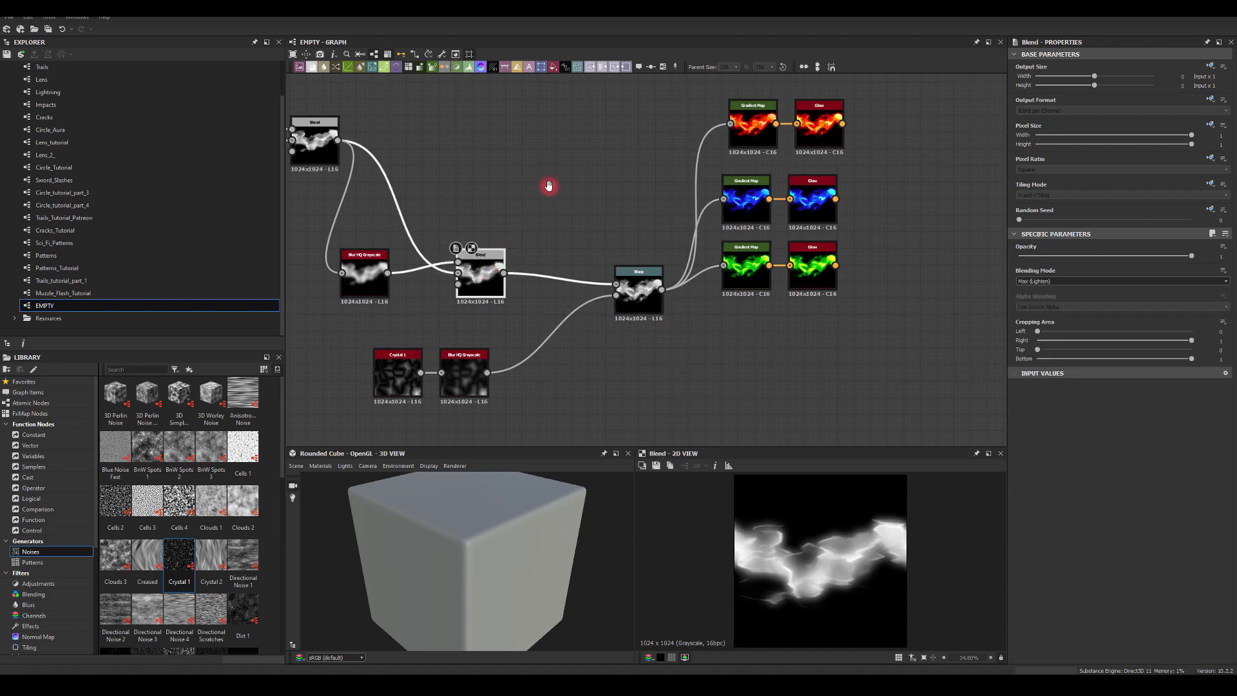
{"action": "scroll", "coordinate": [550, 258], "scroll_direction": "up", "scroll_amount": 2}
{"action": "scroll", "coordinate": [645, 258], "scroll_direction": "up", "scroll_amount": 1}
{"action": "left_click", "coordinate": [724, 332]}
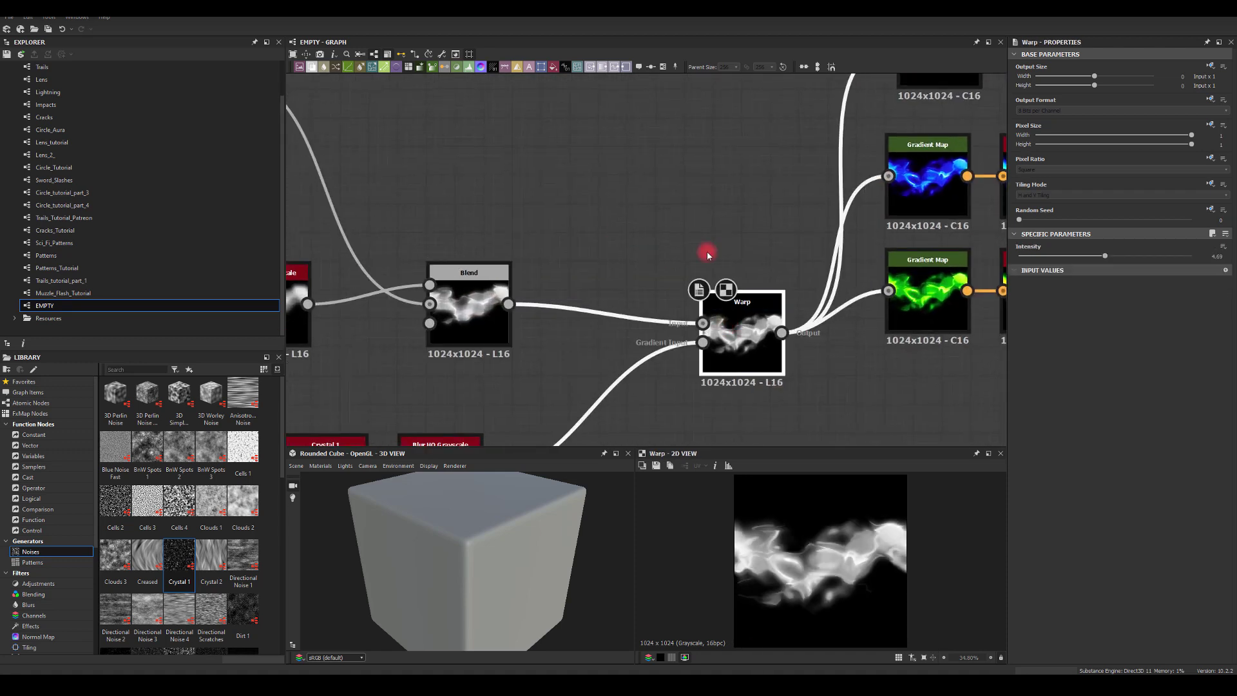
{"action": "scroll", "coordinate": [555, 331], "scroll_direction": "down", "scroll_amount": 3}
{"action": "middle_click_drag", "start_coordinate": [589, 299], "coordinate": [565, 294]}
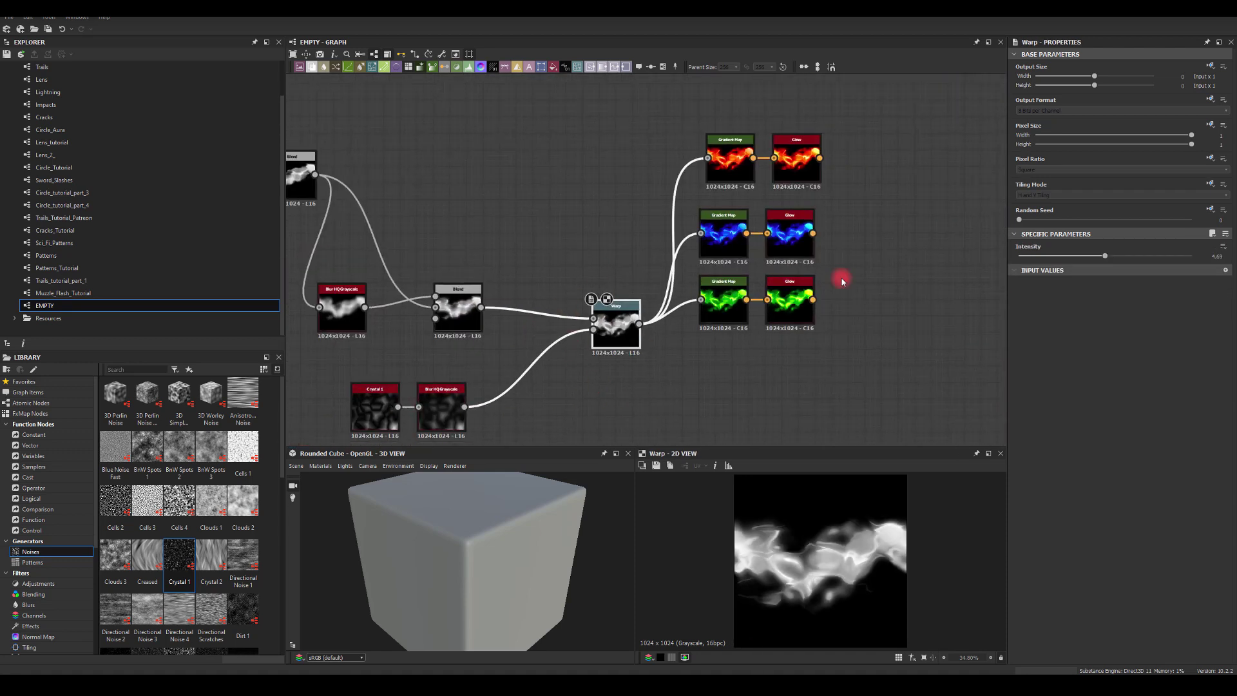
Adjust the Warp's Intensity while previewing the fire Glow output, and check the blue and green Glow outputs.
{"action": "double_click", "coordinate": [796, 155]}
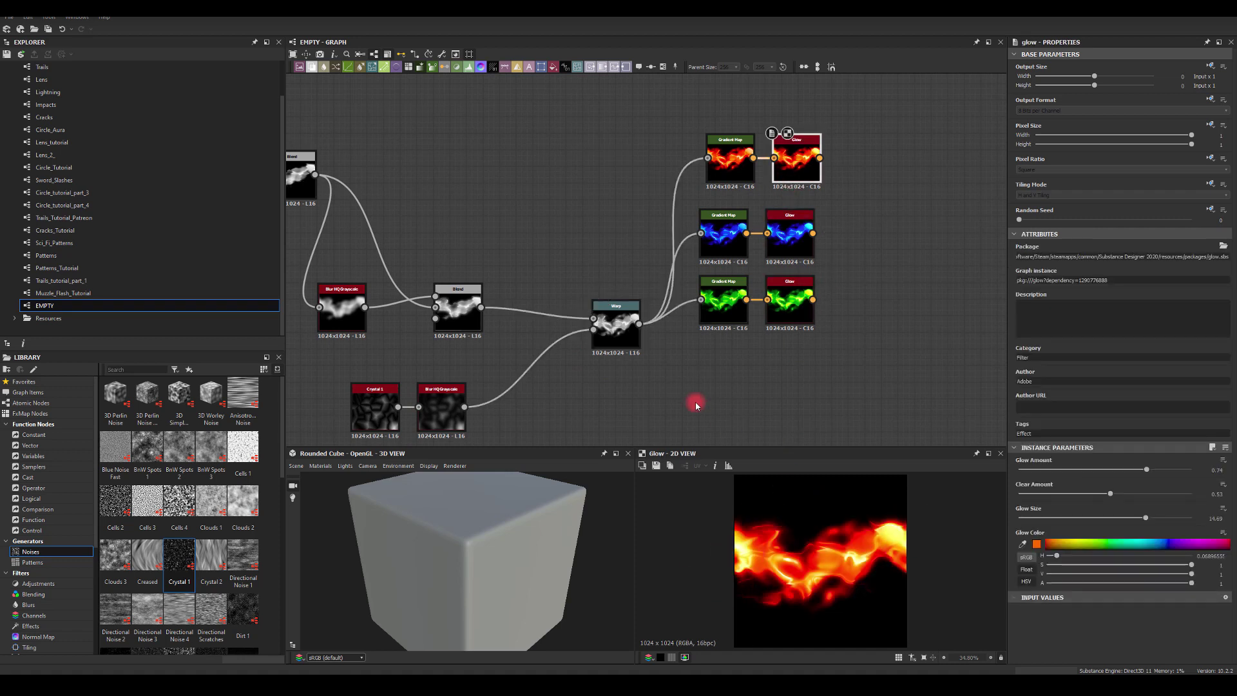
{"action": "left_click", "coordinate": [635, 326]}
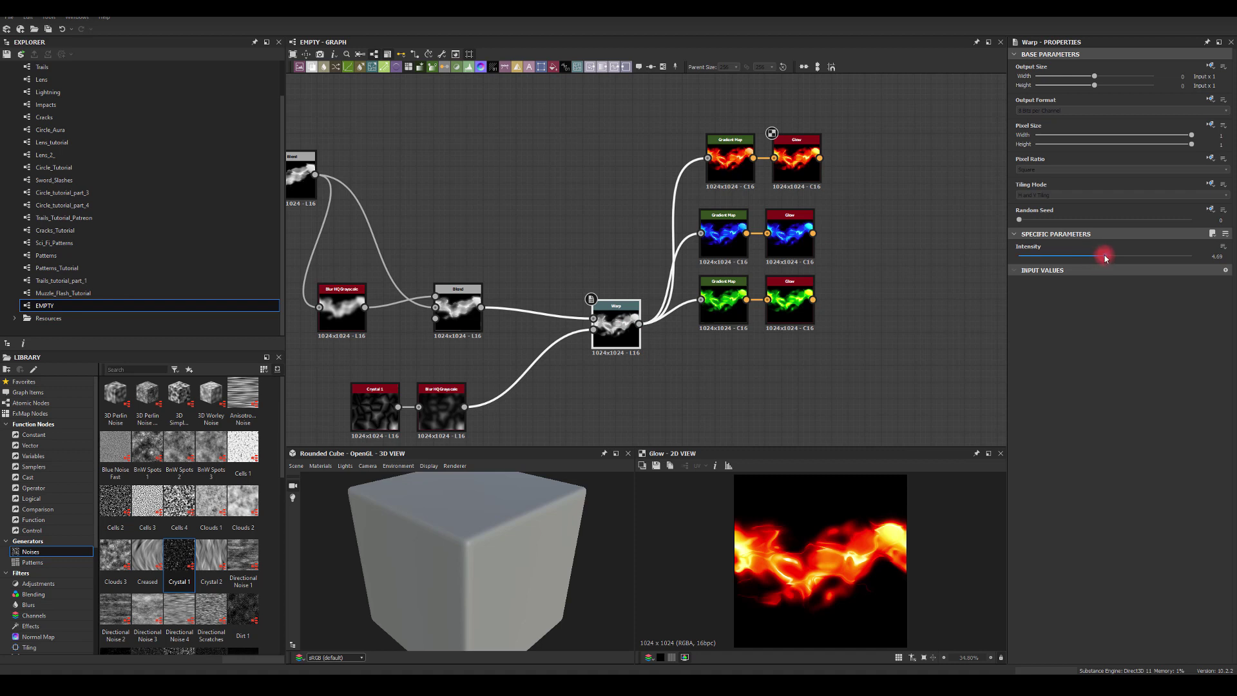
{"action": "mouse_move", "coordinate": [1107, 258]}
{"action": "left_mouse_down"}
{"action": "mouse_move", "coordinate": [1214, 260]}
{"action": "mouse_move", "coordinate": [1008, 268]}
{"action": "mouse_move", "coordinate": [1207, 261]}
{"action": "mouse_move", "coordinate": [1043, 265]}
{"action": "mouse_move", "coordinate": [1102, 266]}
{"action": "left_mouse_up"}
{"action": "left_click", "coordinate": [788, 318]}
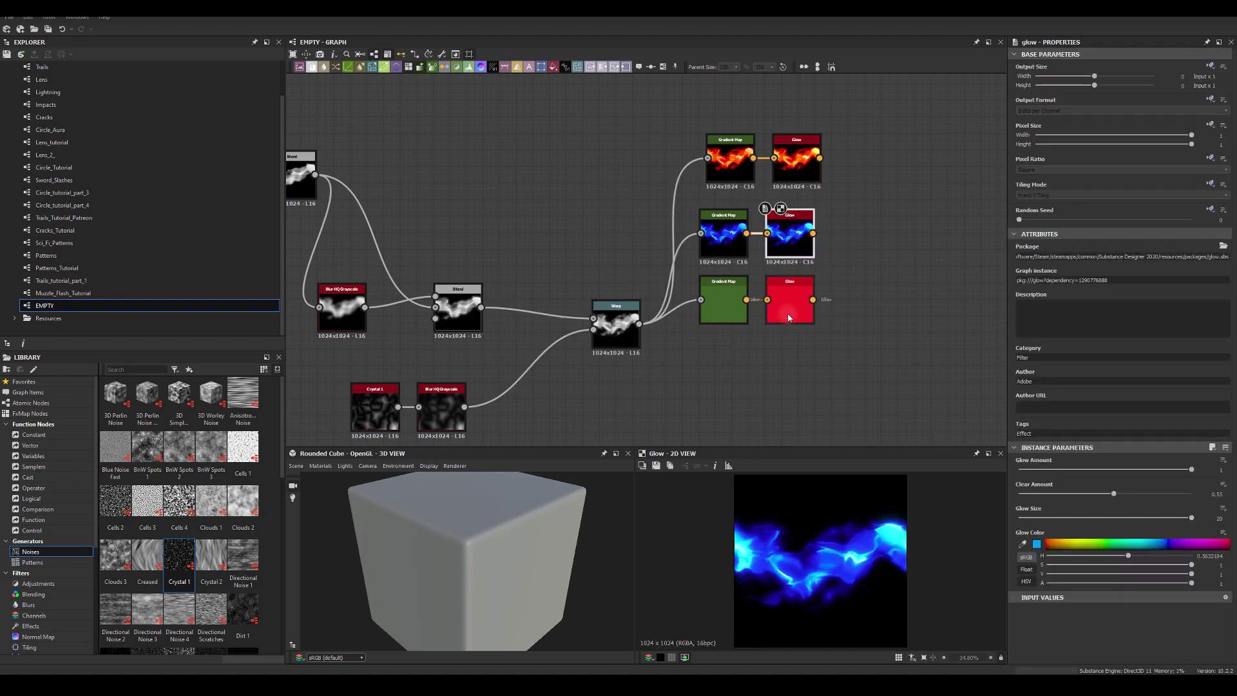
{"action": "double_click", "coordinate": [789, 317]}
Move the three Gradient Map and Glow pairs together, farther from the Warp node and closer to its height.
{"action": "left_click", "coordinate": [758, 379]}
{"action": "middle_click_drag", "start_coordinate": [717, 395], "coordinate": [772, 431]}
{"action": "left_click_drag", "start_coordinate": [747, 149], "coordinate": [902, 383]}
{"action": "left_click_drag", "start_coordinate": [845, 328], "coordinate": [879, 385]}
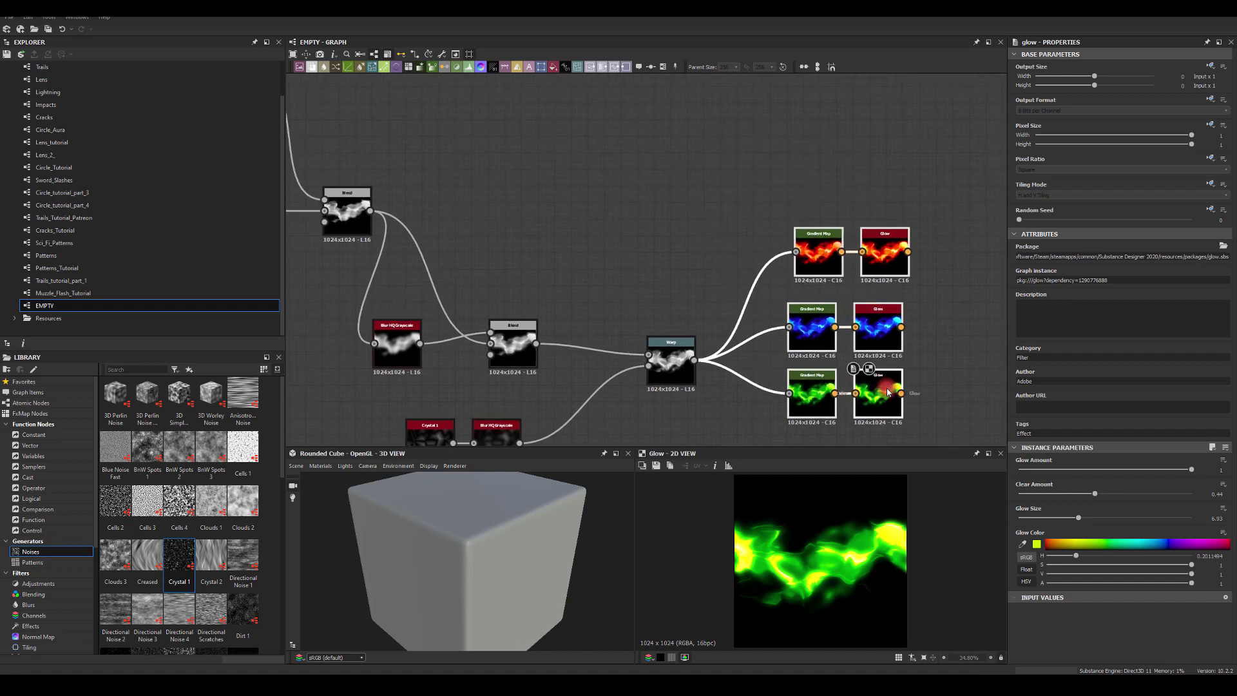
{"action": "left_click", "coordinate": [721, 207]}
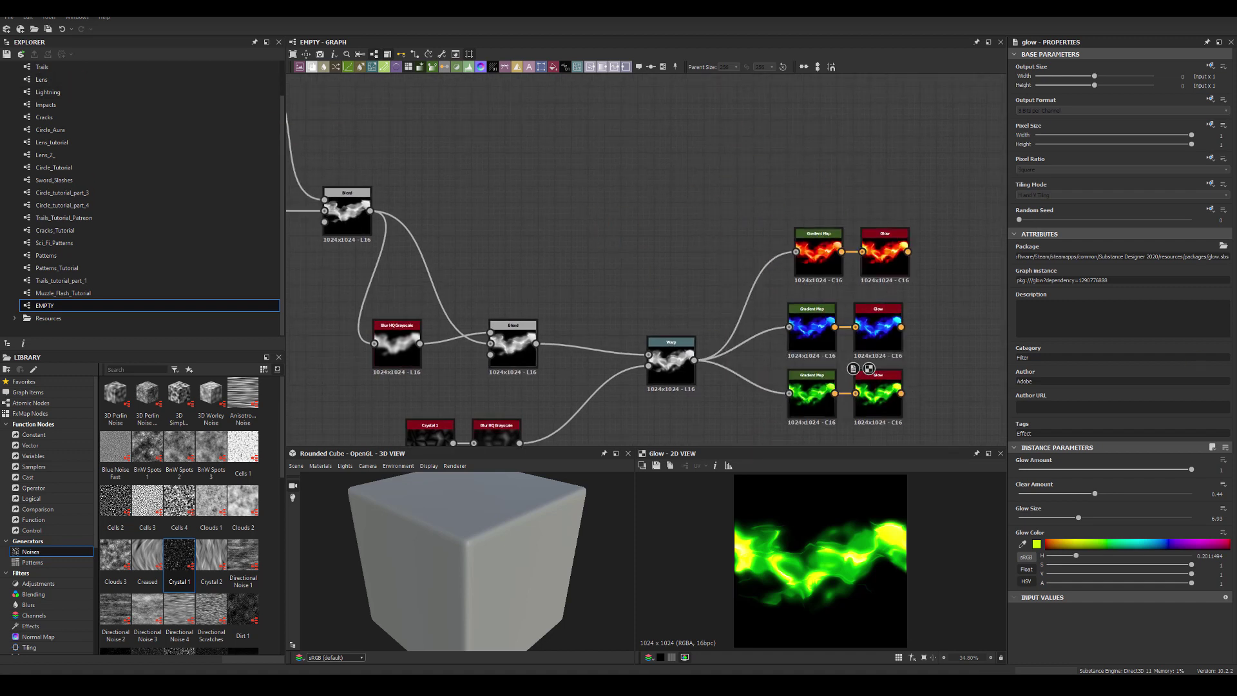